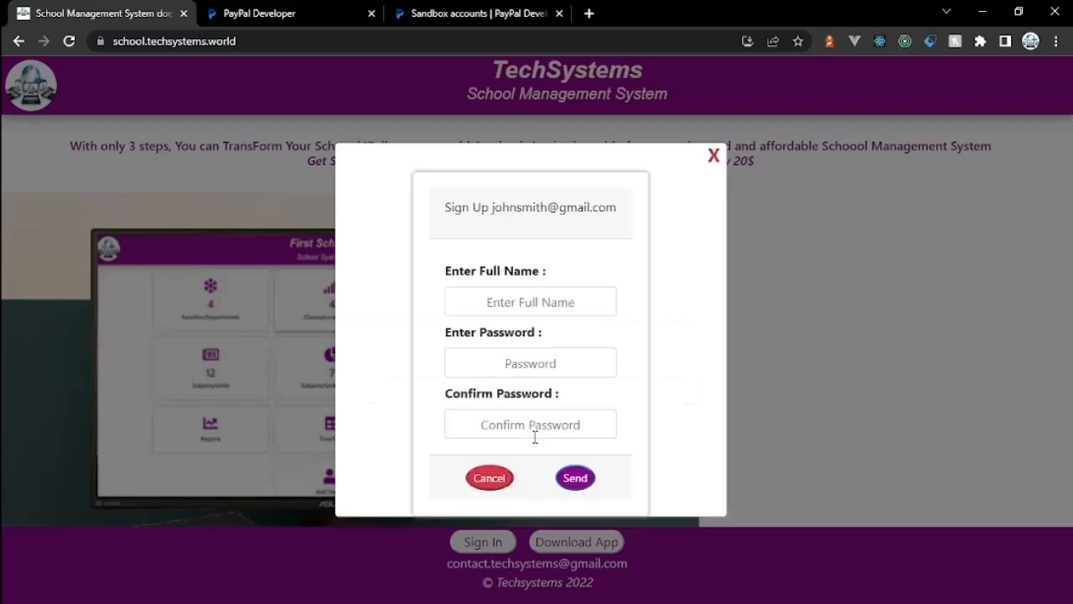
Step: Sign up with the account holder's full name and a matching password, then start registering an institution
{"action": "left_click", "coordinate": [503, 313]}
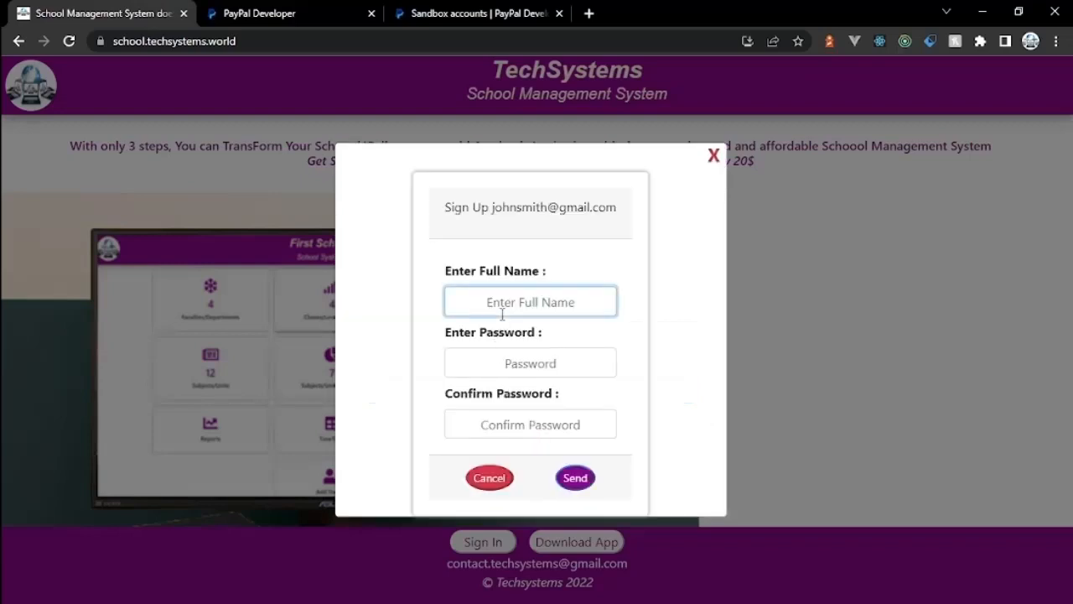
{"action": "type", "text": "John Smith"}
{"action": "left_click", "coordinate": [505, 357]}
{"action": "type", "text": "1234567"}
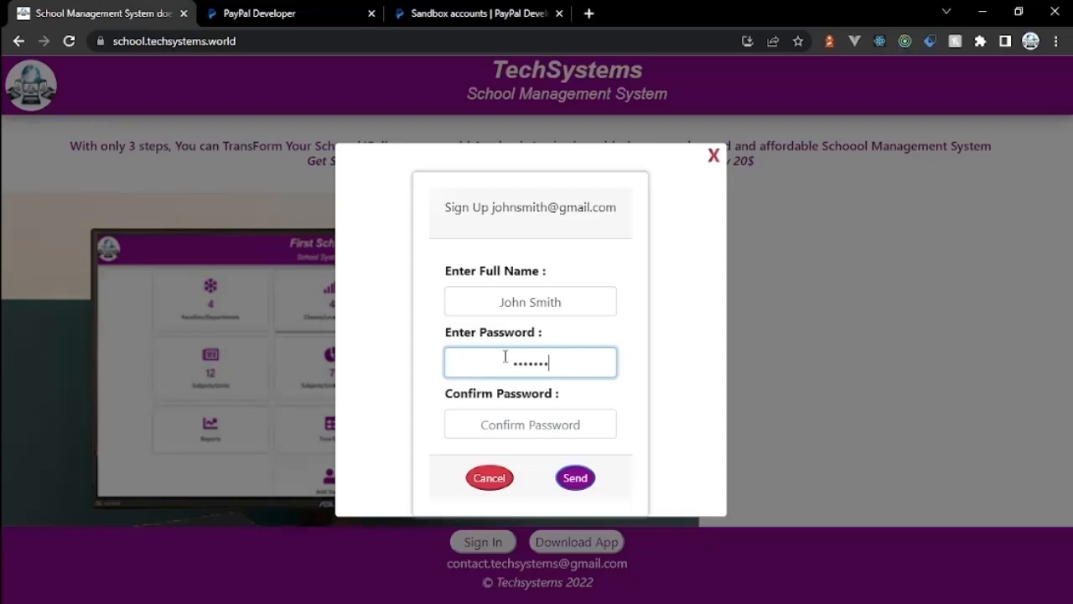
{"action": "type", "text": "89"}
{"action": "left_click", "coordinate": [499, 435]}
{"action": "type", "text": "1"}
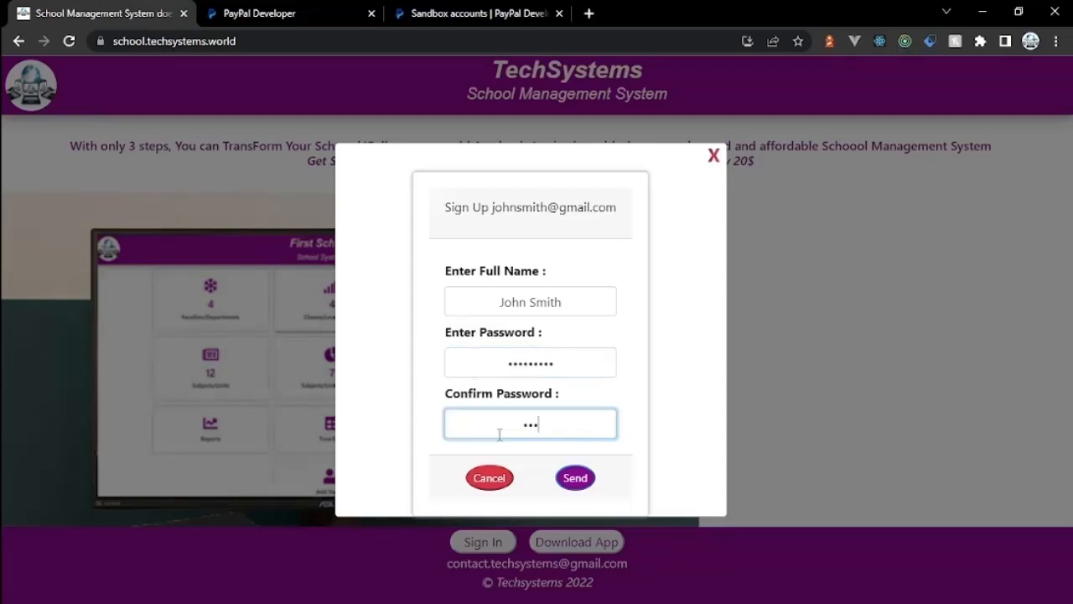
{"action": "type", "text": "23456789"}
{"action": "left_click", "coordinate": [577, 476]}
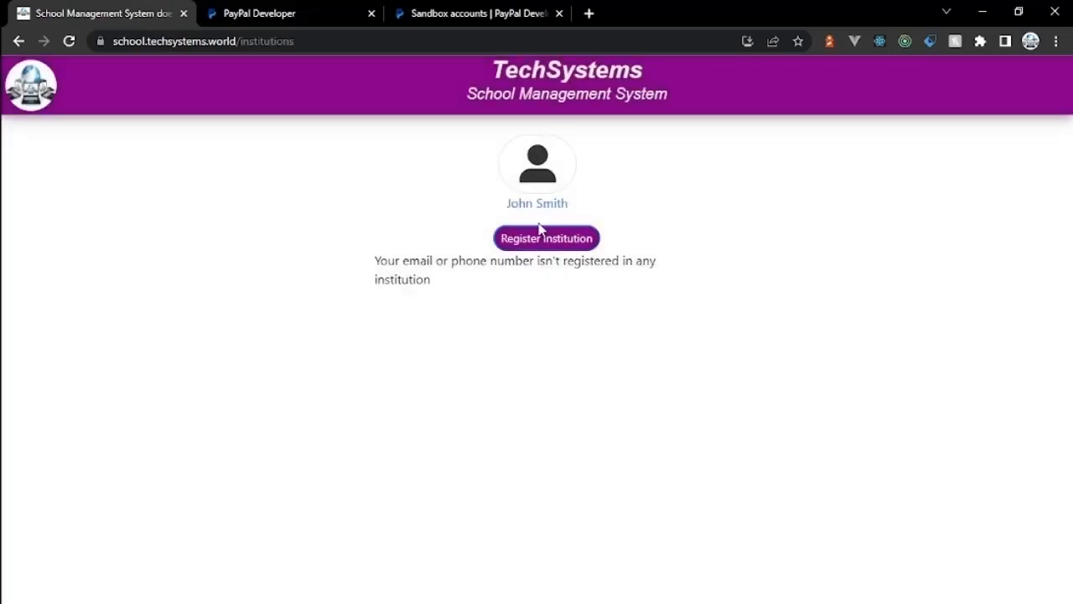
{"action": "left_click", "coordinate": [541, 237]}
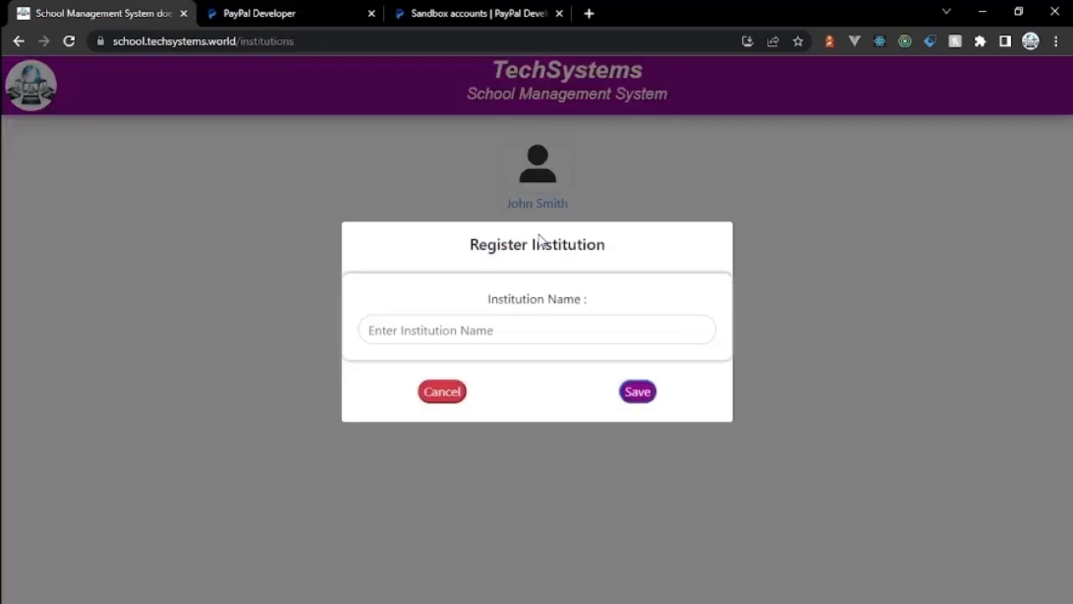
Step: Register the institution 'High Peak College' and dismiss the success message
{"action": "left_click", "coordinate": [513, 339]}
{"action": "type", "text": "High Peak College"}
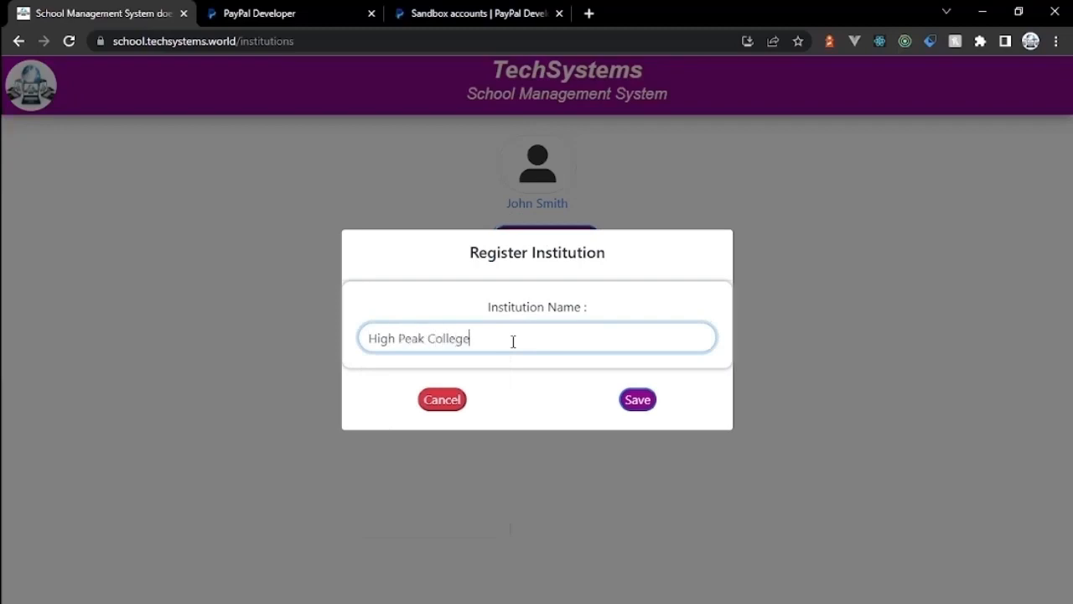
{"action": "left_click", "coordinate": [635, 401]}
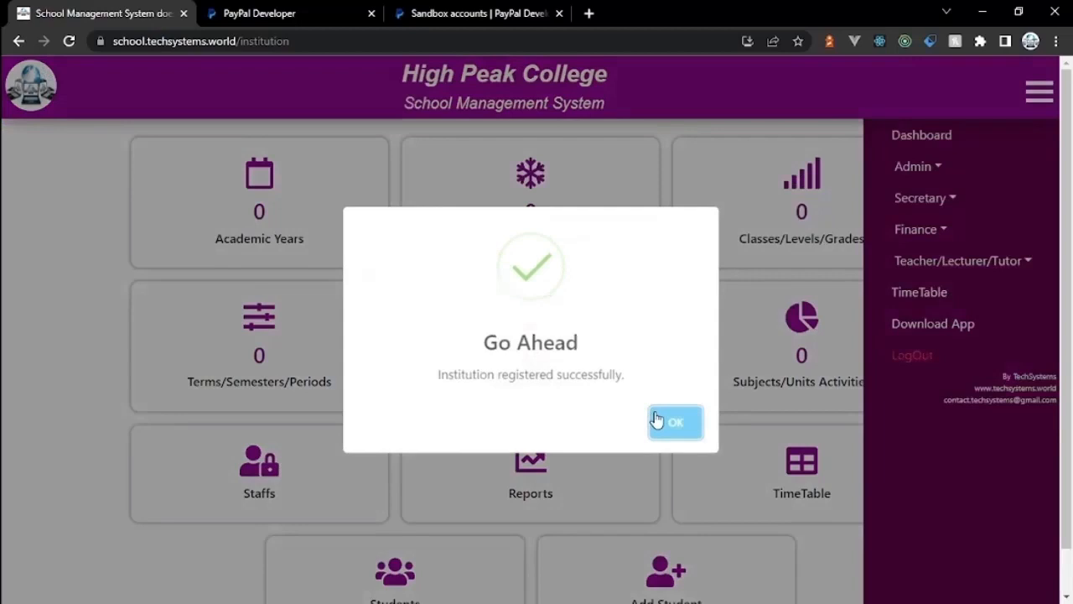
{"action": "left_click", "coordinate": [657, 420]}
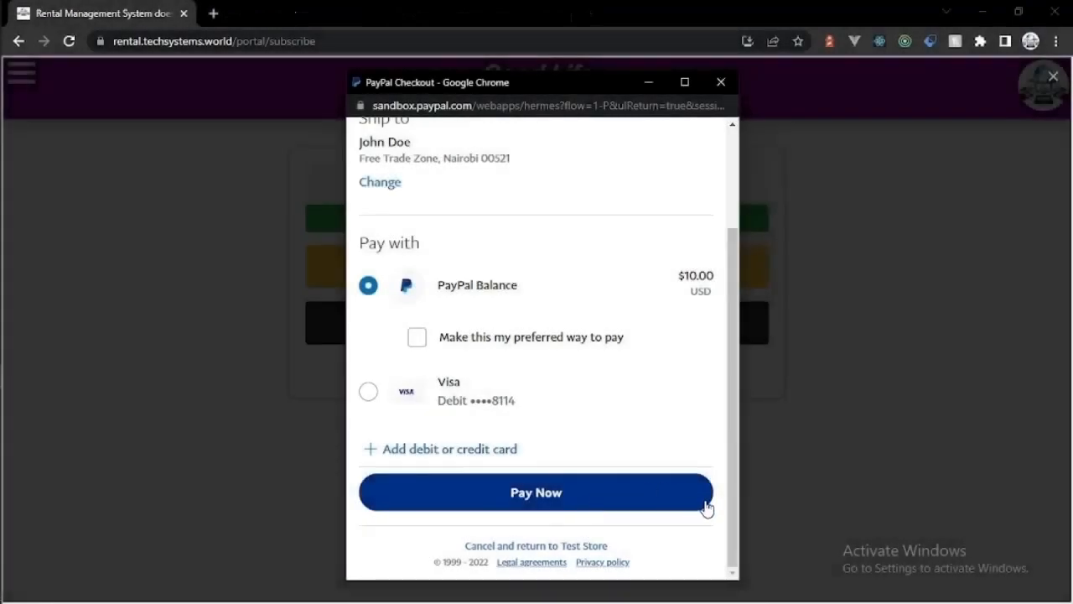
Step: Pay the $10.00 subscription from the PayPal balance and acknowledge the success message
{"action": "mouse_move", "coordinate": [732, 530]}
{"action": "left_mouse_down"}
{"action": "mouse_move", "coordinate": [730, 372]}
{"action": "mouse_move", "coordinate": [717, 531]}
{"action": "left_mouse_up"}
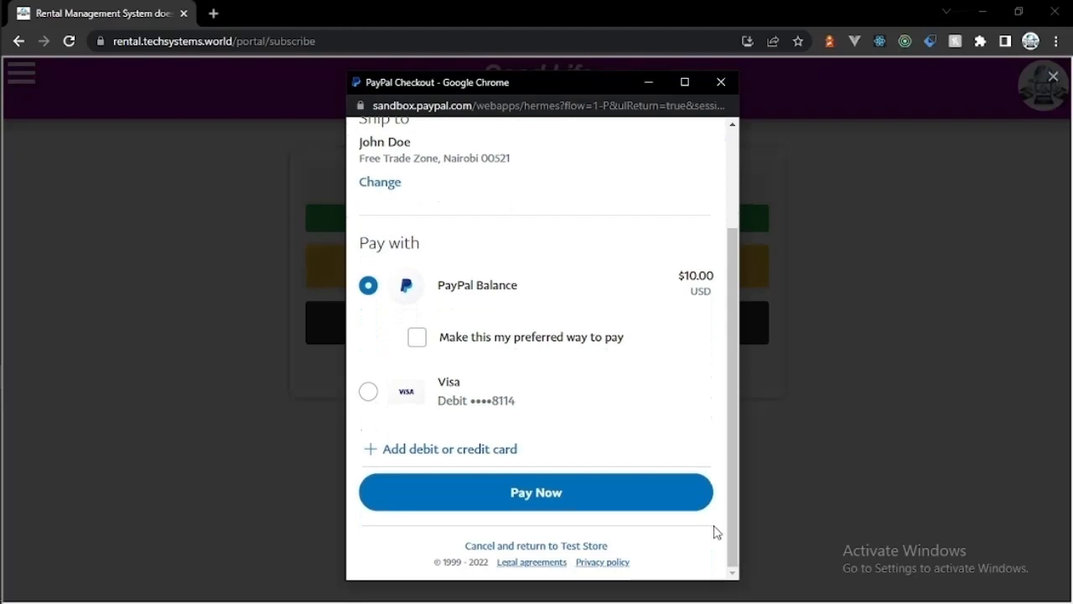
{"action": "left_click", "coordinate": [568, 503]}
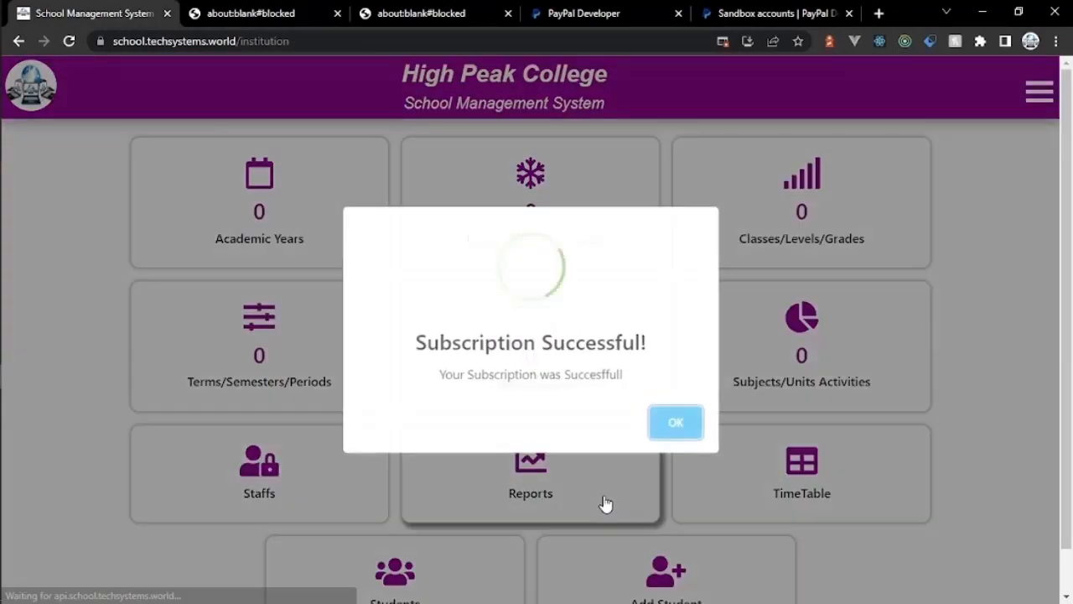
{"action": "left_click", "coordinate": [671, 429]}
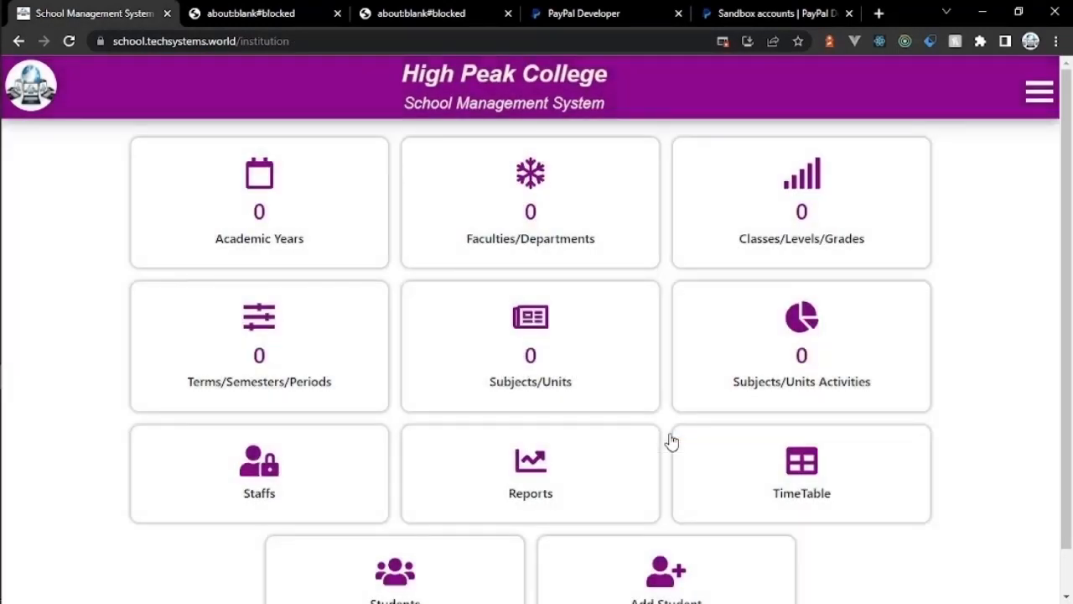
Step: Add the academic year 2021-2022
{"action": "left_click", "coordinate": [254, 186]}
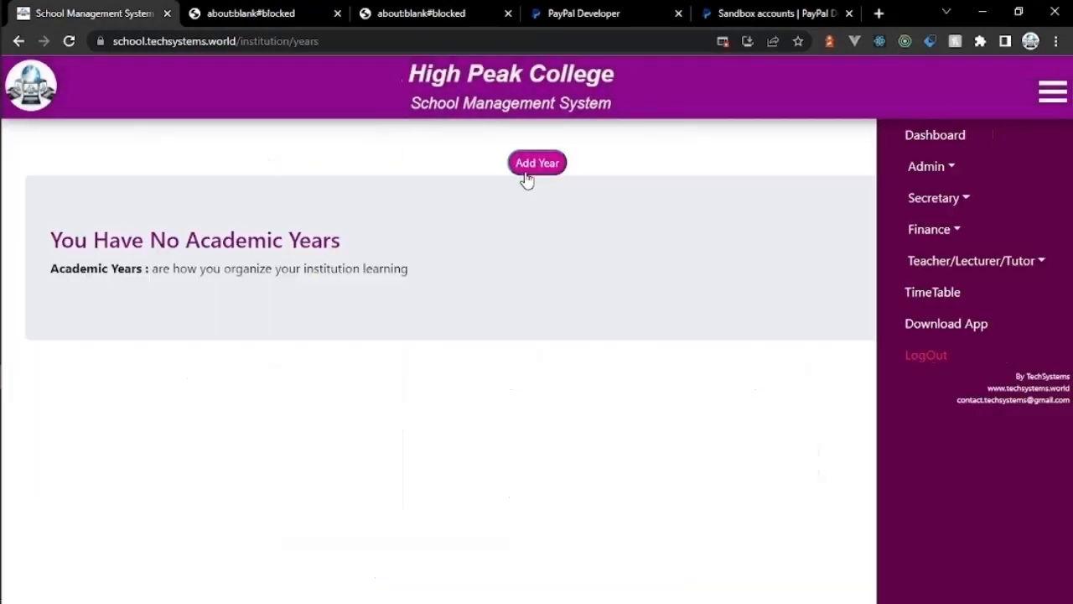
{"action": "left_click", "coordinate": [524, 171]}
{"action": "left_click", "coordinate": [379, 163]}
{"action": "type", "text": "2021-"}
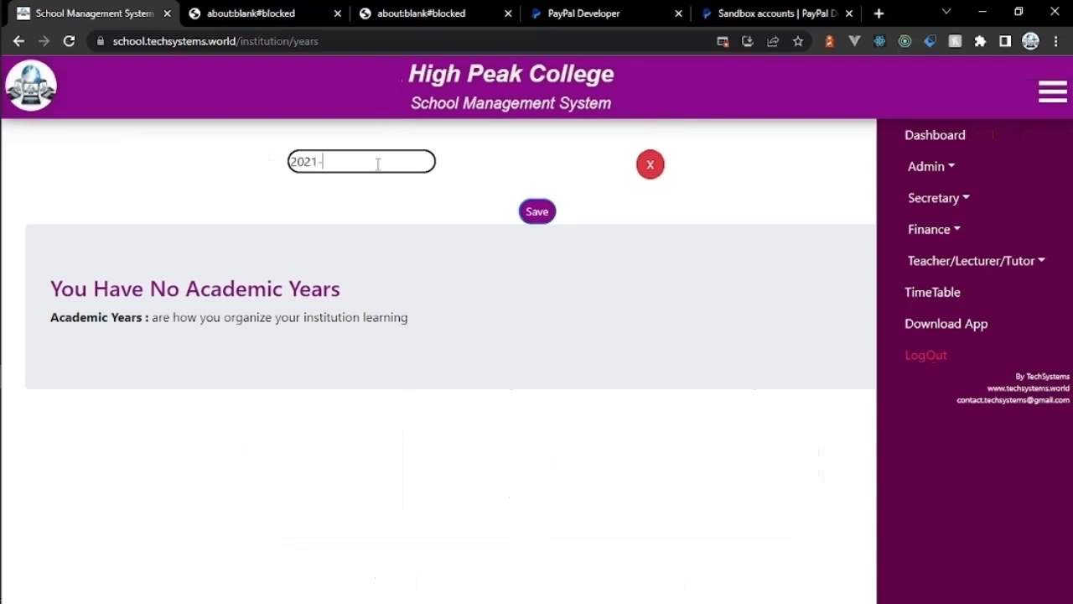
{"action": "type", "text": "2022"}
{"action": "left_click", "coordinate": [536, 212]}
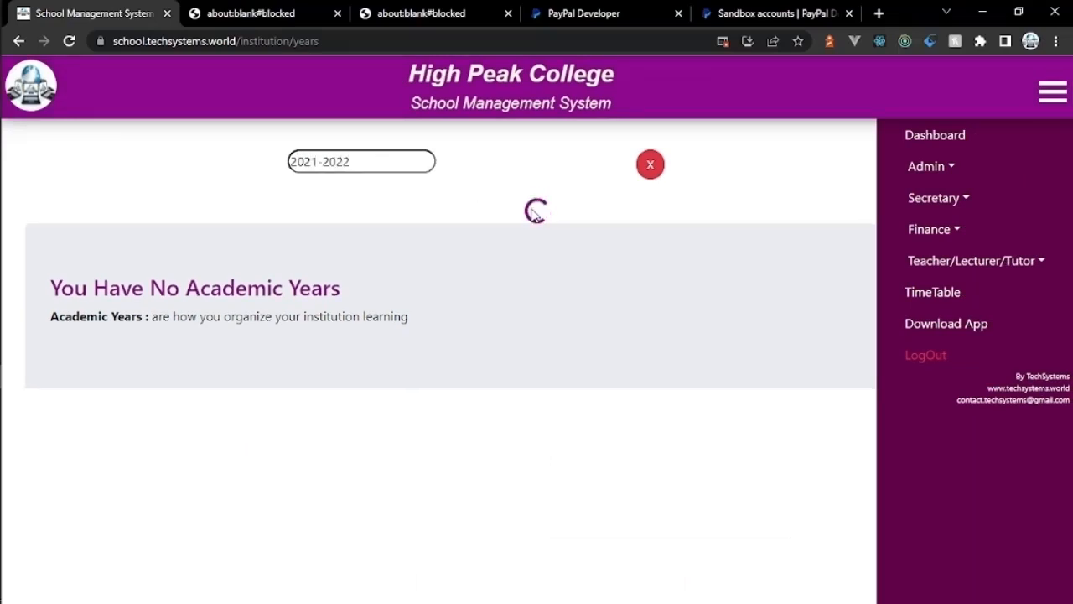
Step: Add the academic year 2022-2023, then go to the Levels page
{"action": "left_click", "coordinate": [525, 172]}
{"action": "left_click", "coordinate": [399, 162]}
{"action": "type", "text": "2022"}
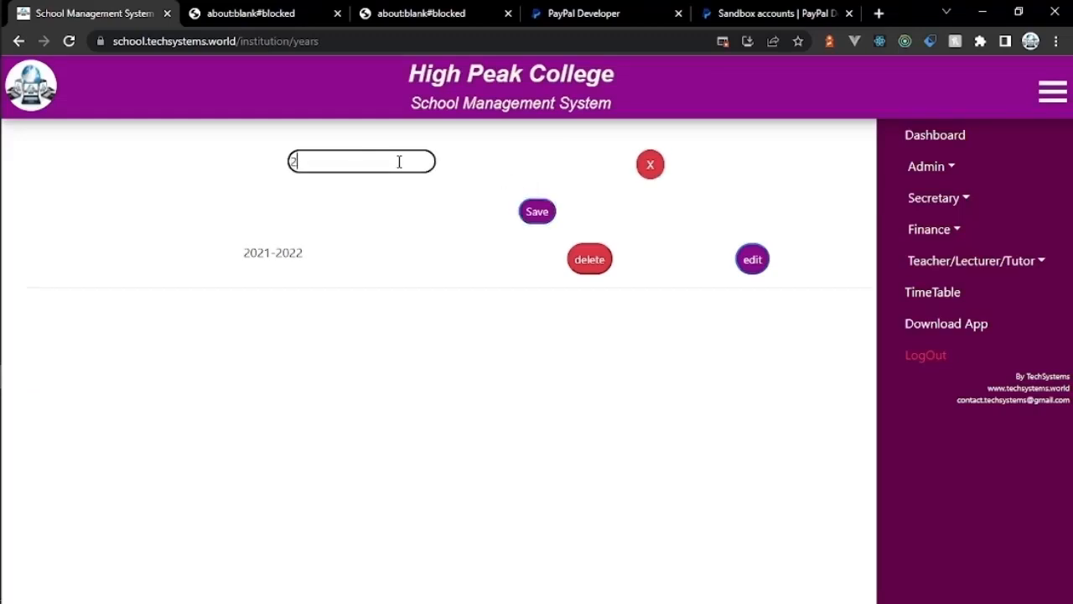
{"action": "type", "text": "-2023"}
{"action": "left_click", "coordinate": [537, 212]}
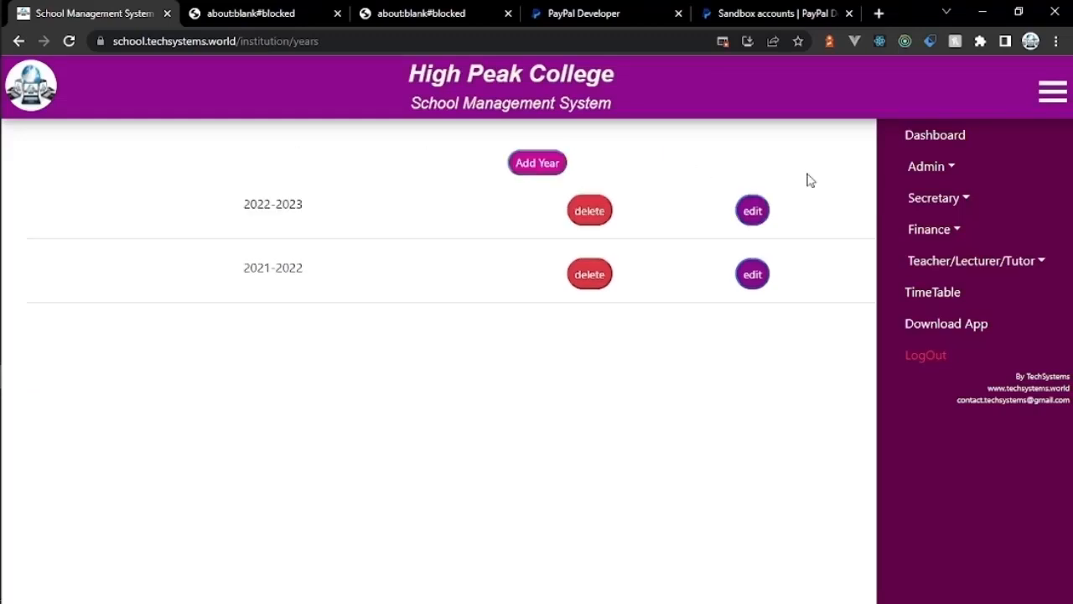
{"action": "left_click", "coordinate": [918, 172]}
{"action": "left_click", "coordinate": [922, 228]}
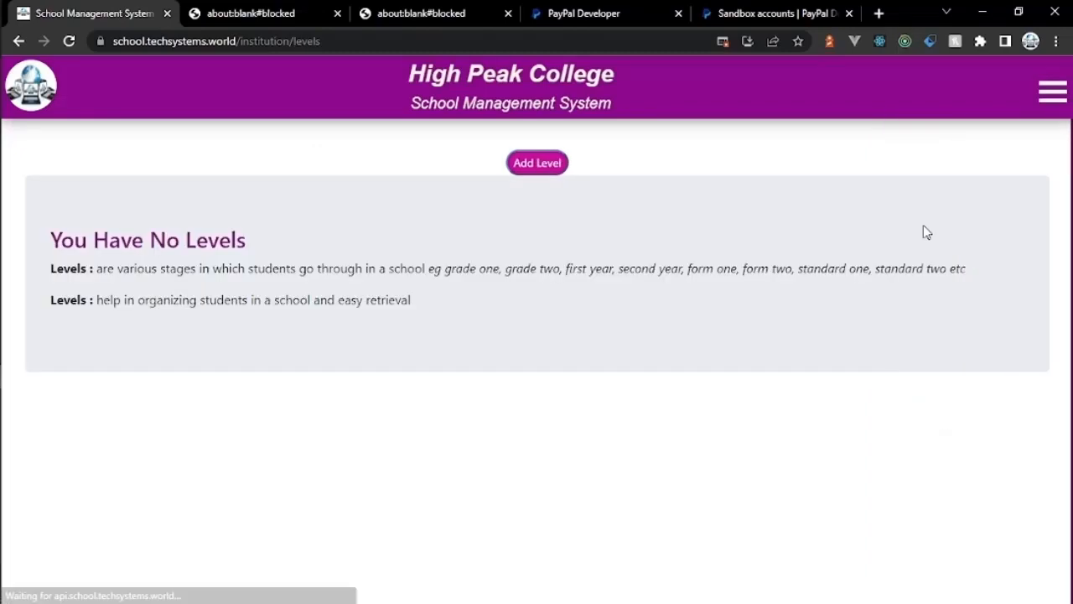
Step: Add the First Year and Second Year levels
{"action": "left_click", "coordinate": [537, 162]}
{"action": "left_click", "coordinate": [411, 153]}
{"action": "type", "text": "First Ye"}
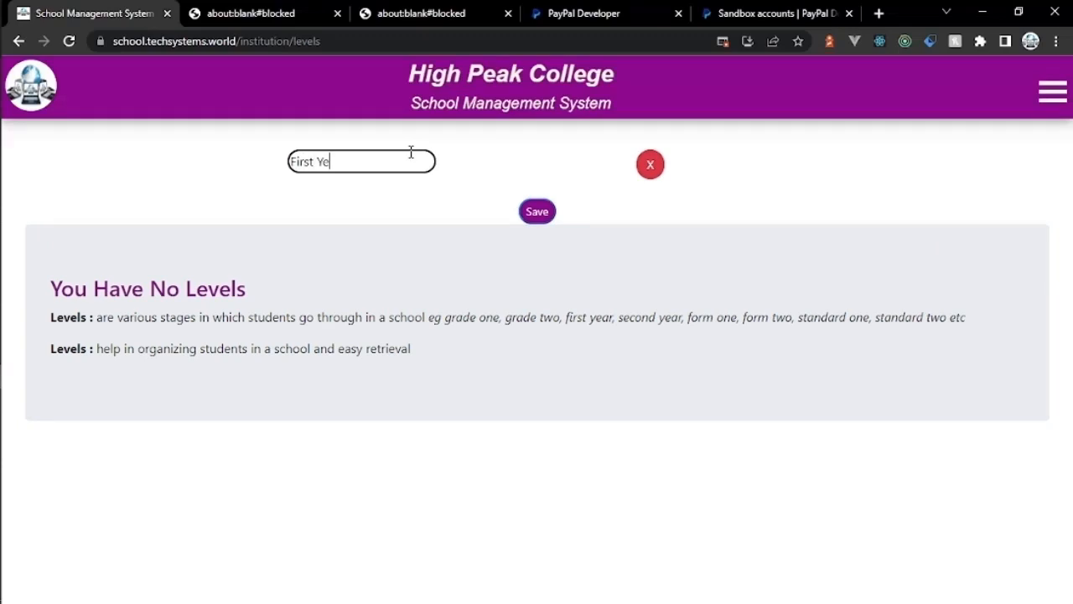
{"action": "type", "text": "ar"}
{"action": "left_click", "coordinate": [537, 211]}
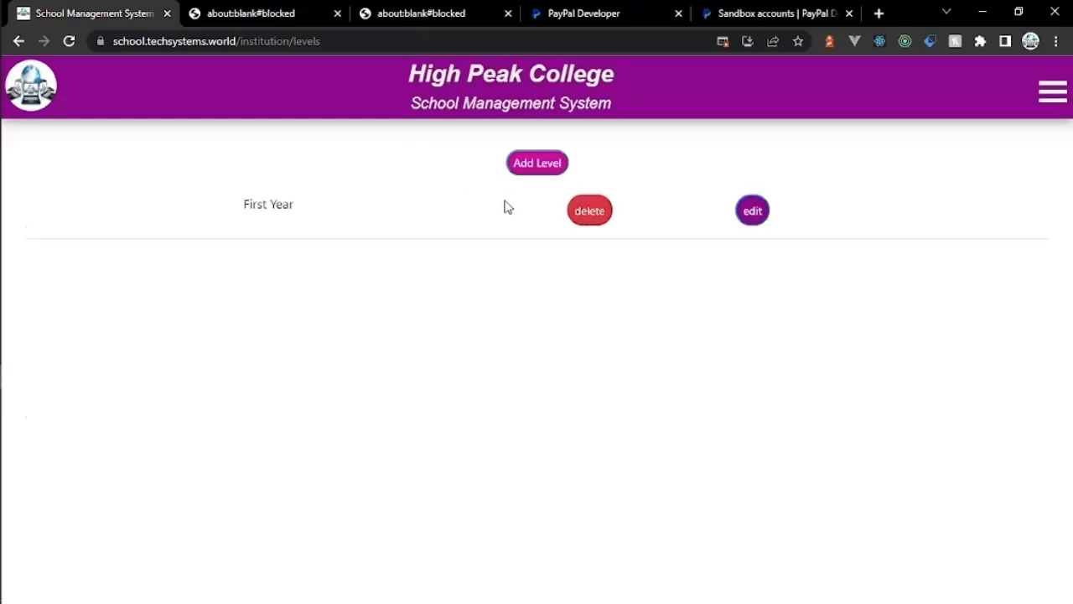
{"action": "left_click", "coordinate": [389, 162]}
{"action": "type", "text": "Seco"}
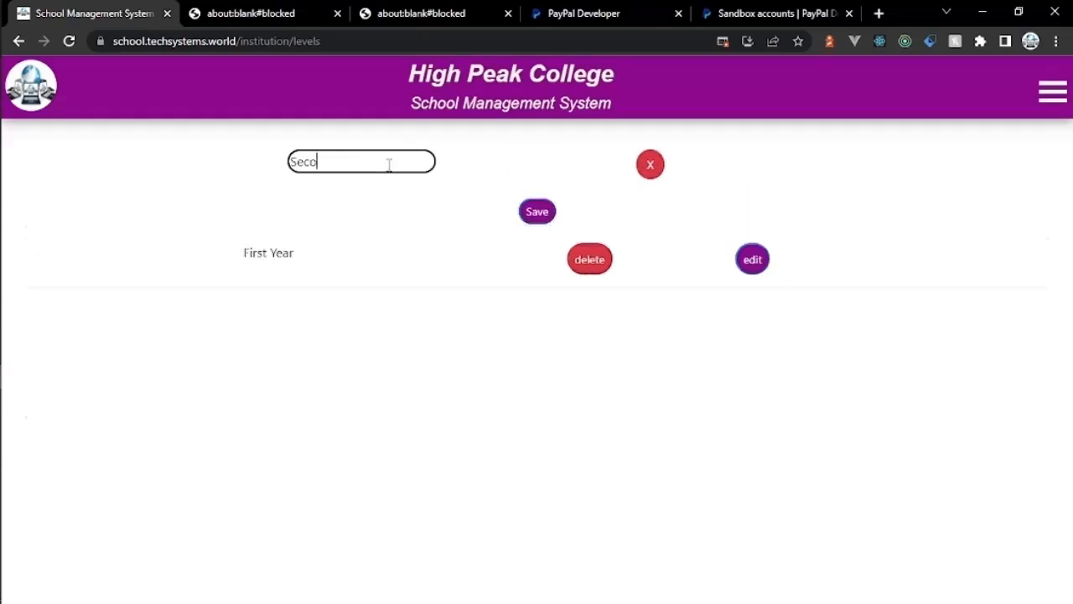
{"action": "type", "text": "nd Year"}
{"action": "left_click", "coordinate": [537, 211]}
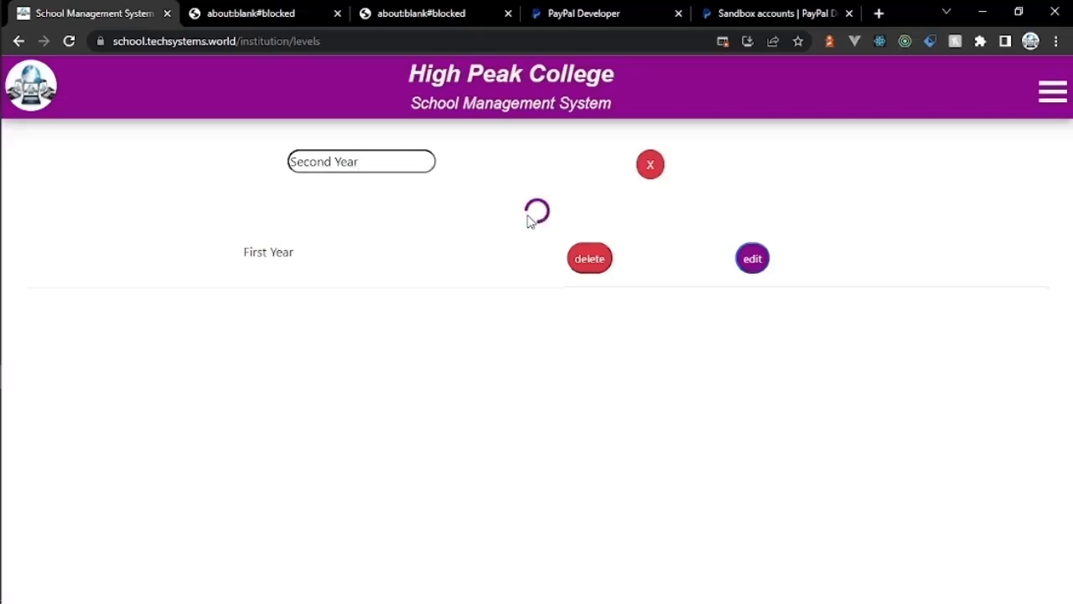
Step: Add the Third Year and Fourth Year levels
{"action": "left_click", "coordinate": [524, 165]}
{"action": "left_click", "coordinate": [369, 160]}
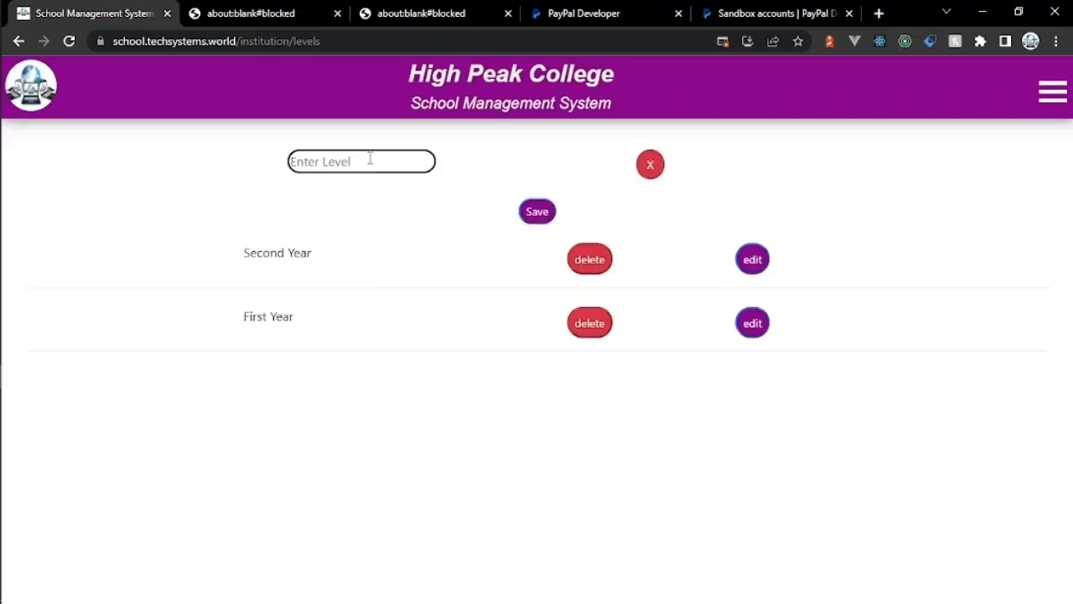
{"action": "type", "text": "Third Year"}
{"action": "left_click", "coordinate": [528, 212]}
{"action": "left_click", "coordinate": [519, 165]}
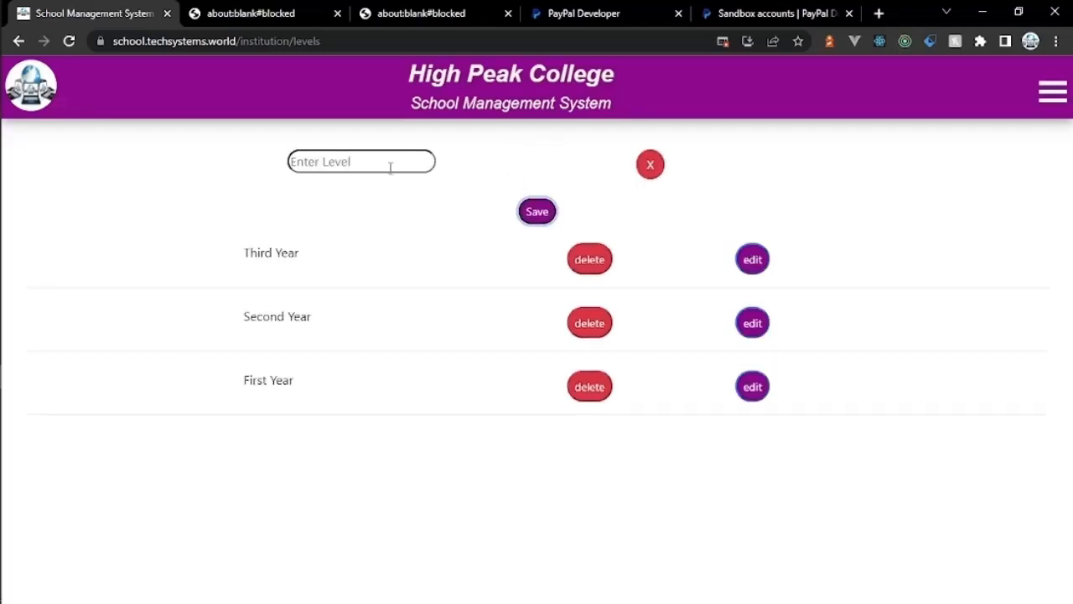
{"action": "left_click", "coordinate": [390, 168]}
{"action": "type", "text": "Fourth Year"}
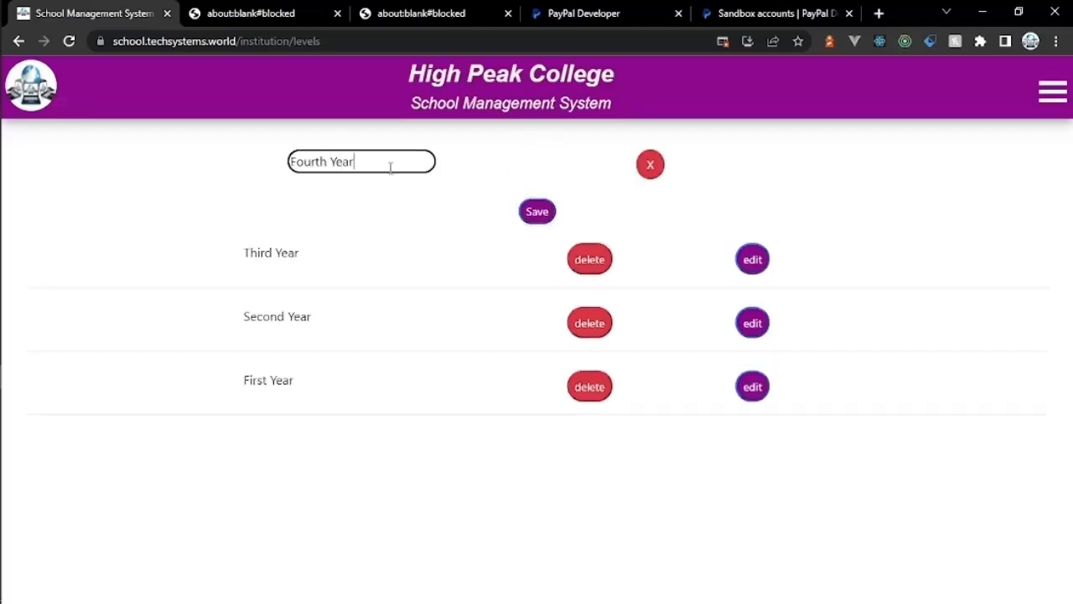
{"action": "left_click", "coordinate": [545, 212]}
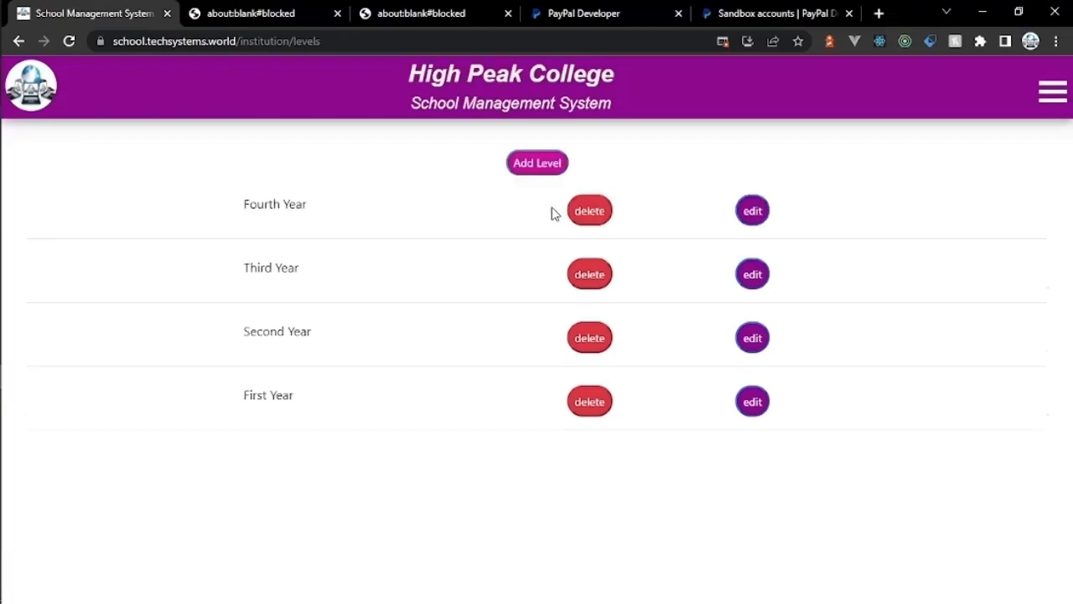
Step: Go to the Periods page under Admin
{"action": "left_click", "coordinate": [1042, 101]}
{"action": "left_click", "coordinate": [947, 168]}
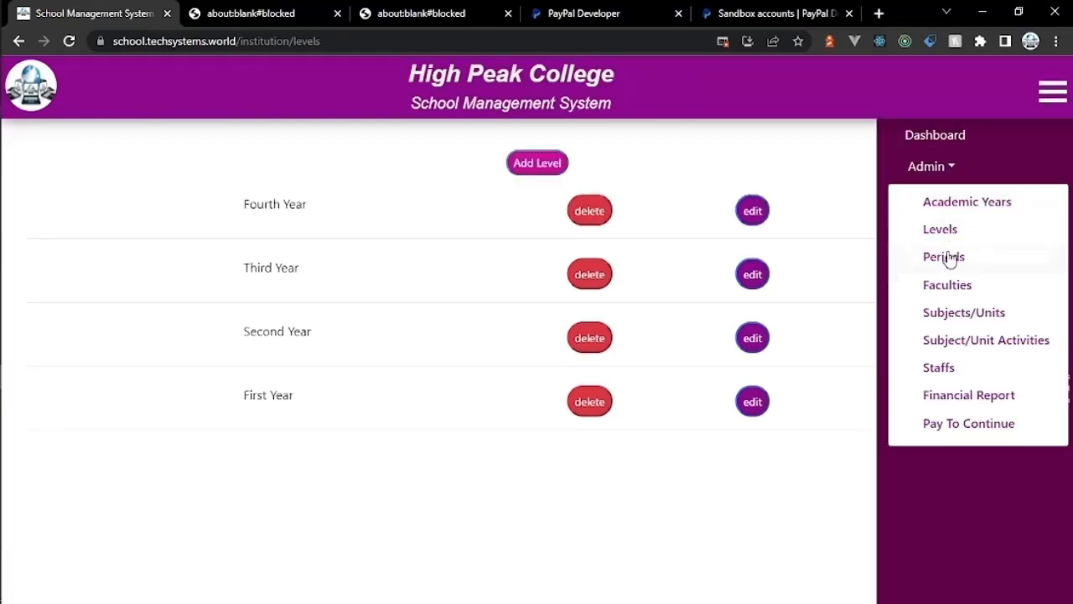
{"action": "left_click", "coordinate": [948, 259]}
Step: Add the First Semester and Second Semester periods
{"action": "left_click", "coordinate": [537, 168]}
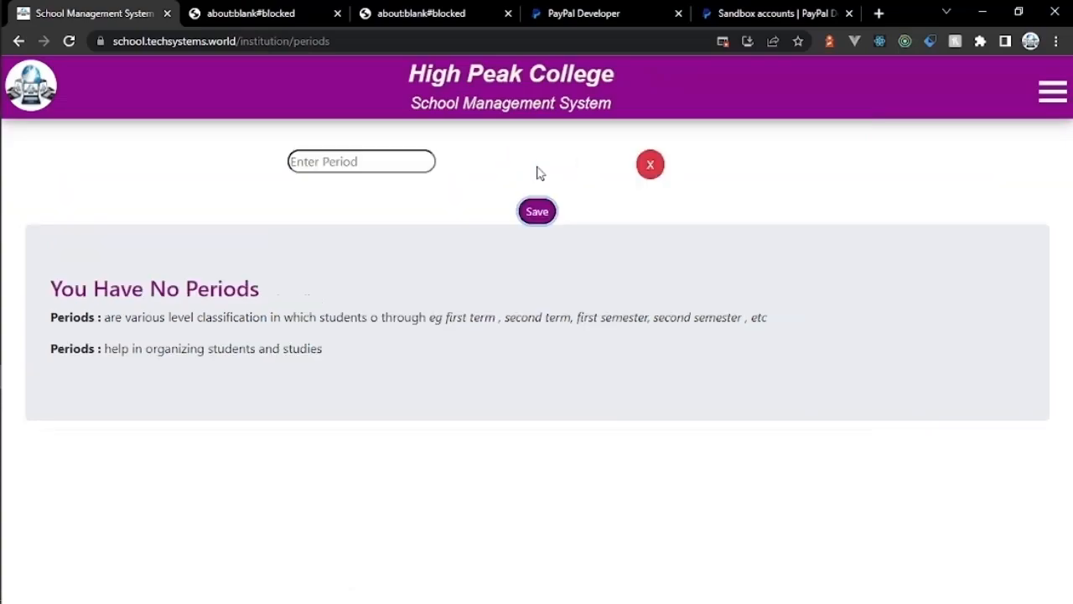
{"action": "left_click", "coordinate": [428, 163]}
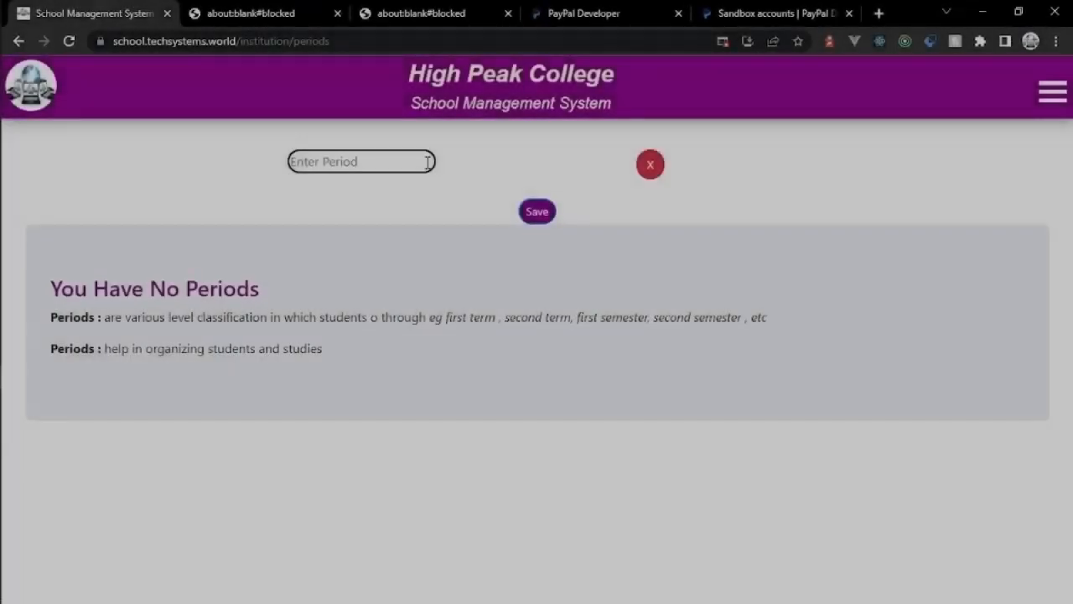
{"action": "type", "text": "F"}
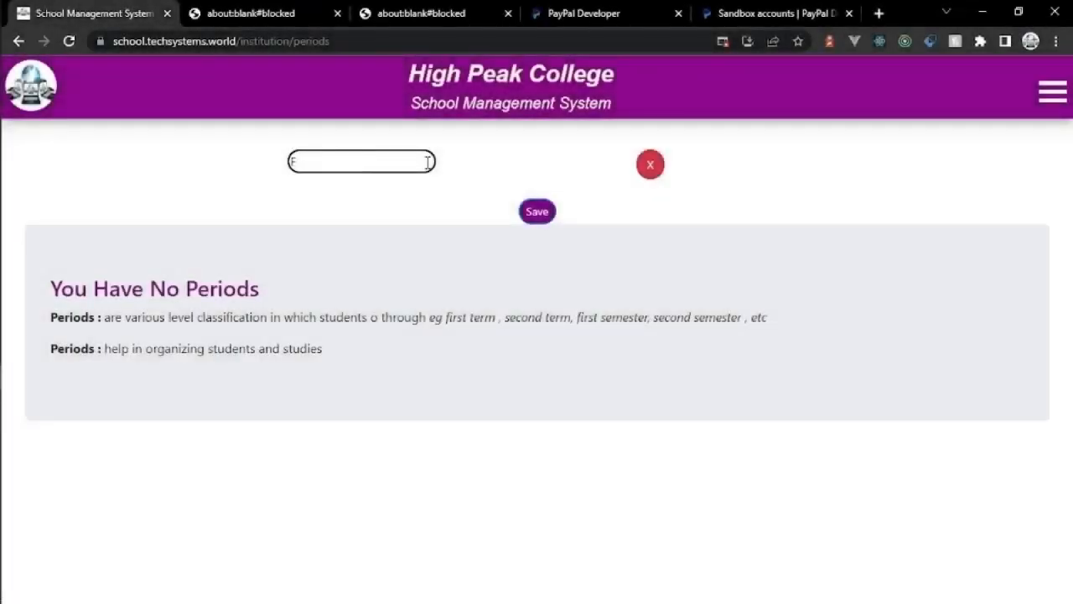
{"action": "type", "text": "irst S"}
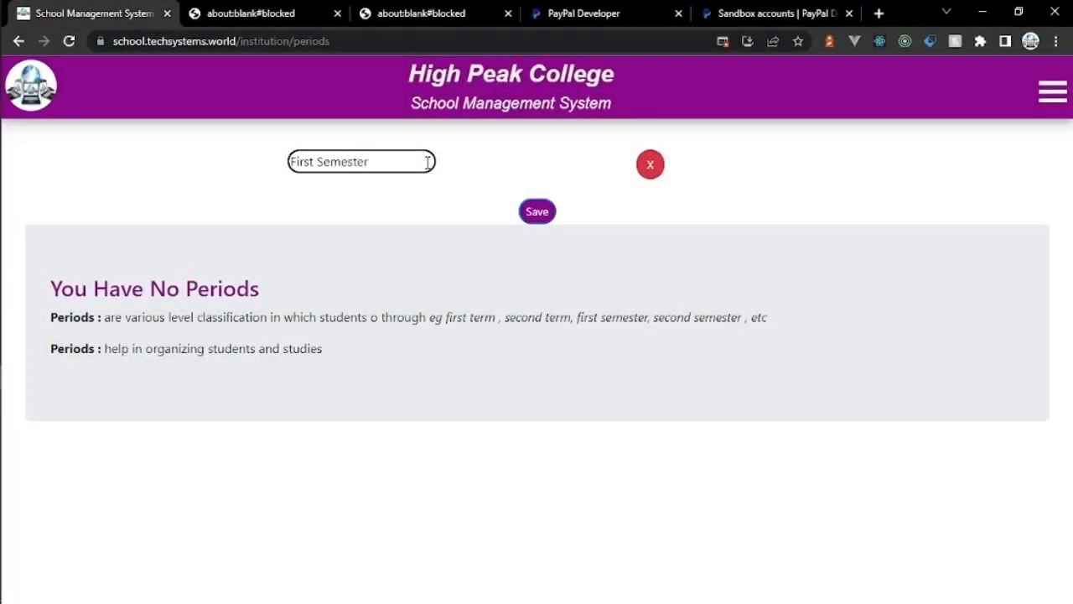
{"action": "type", "text": "emester"}
{"action": "left_click", "coordinate": [537, 213]}
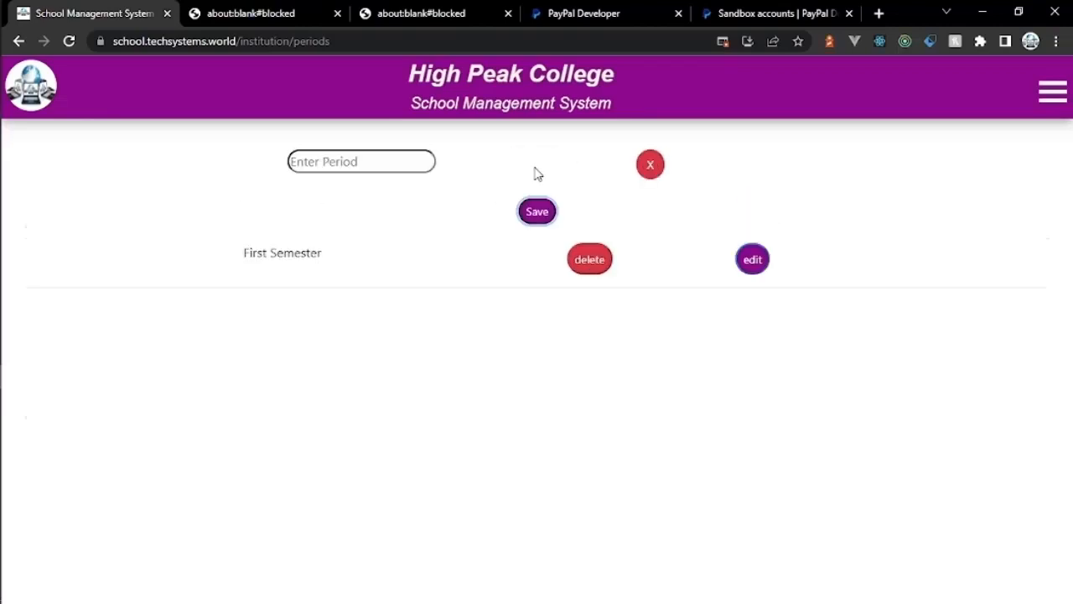
{"action": "left_click", "coordinate": [377, 161]}
{"action": "type", "text": "Second S"}
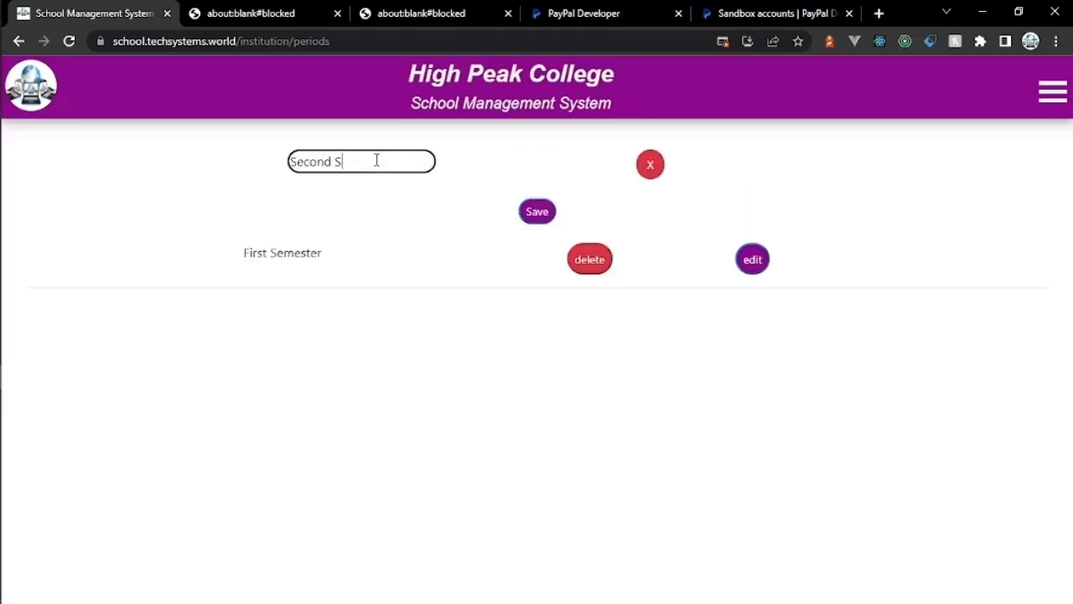
{"action": "type", "text": "emester"}
{"action": "left_click", "coordinate": [537, 213]}
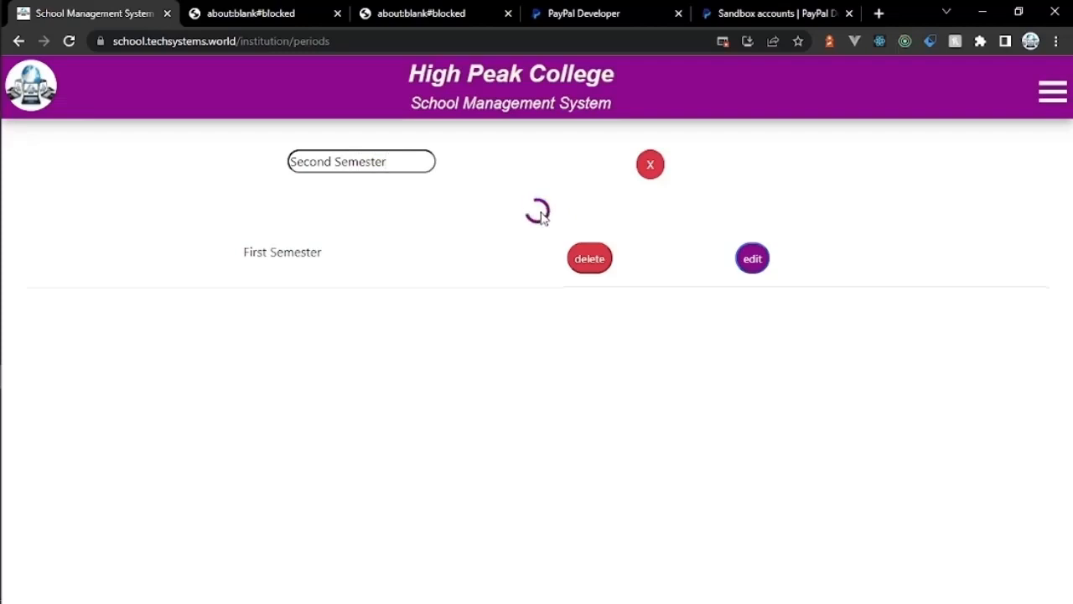
Step: Add the Third Semester period, then go to the Faculties page
{"action": "left_click", "coordinate": [530, 172]}
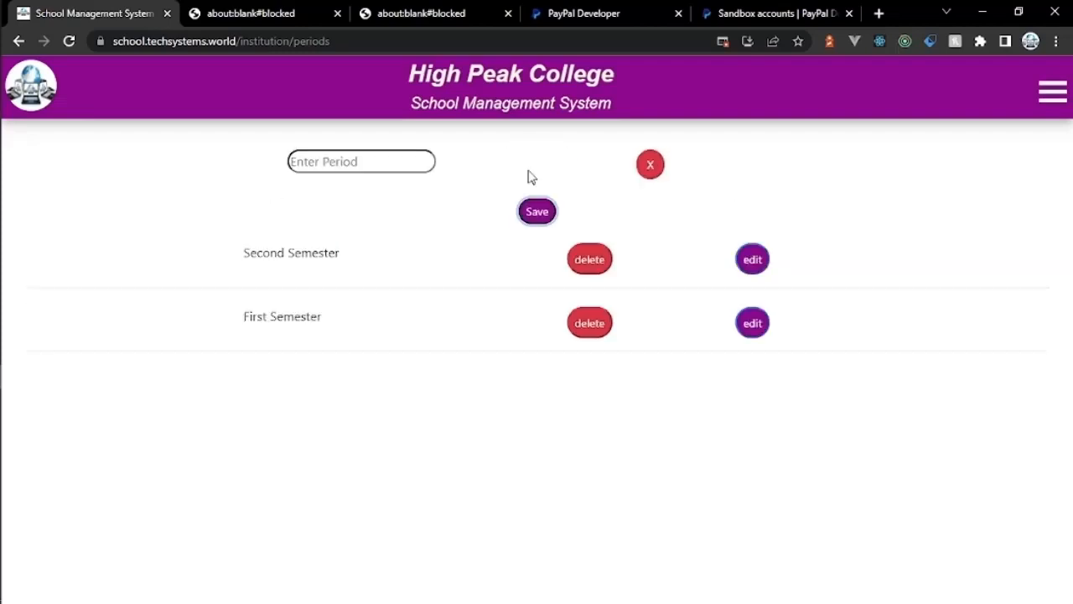
{"action": "left_click", "coordinate": [399, 156]}
{"action": "type", "text": "Third Seme"}
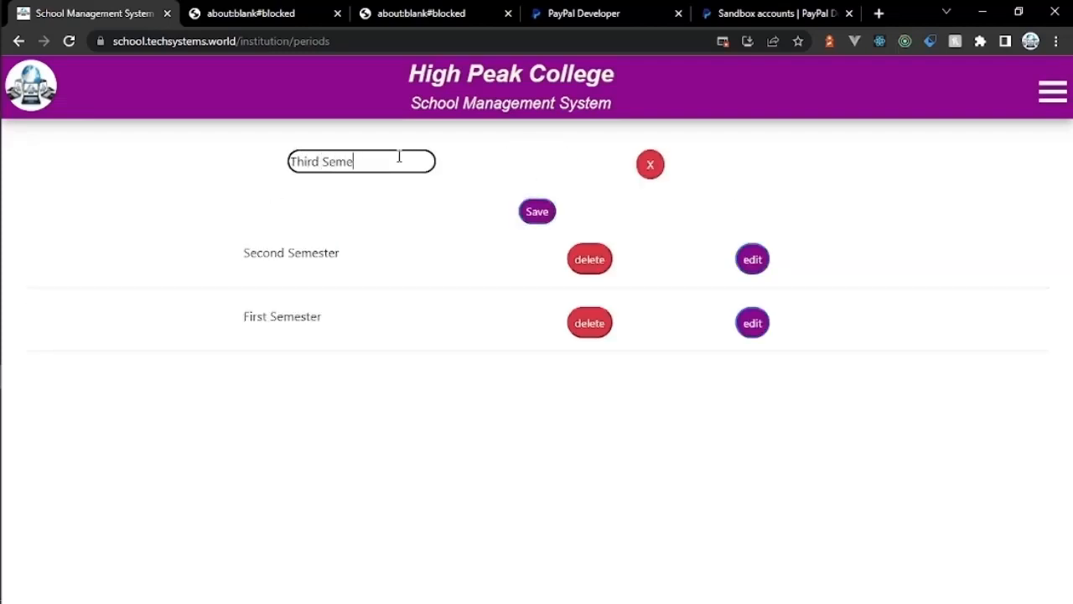
{"action": "type", "text": "ster"}
{"action": "left_click", "coordinate": [536, 211]}
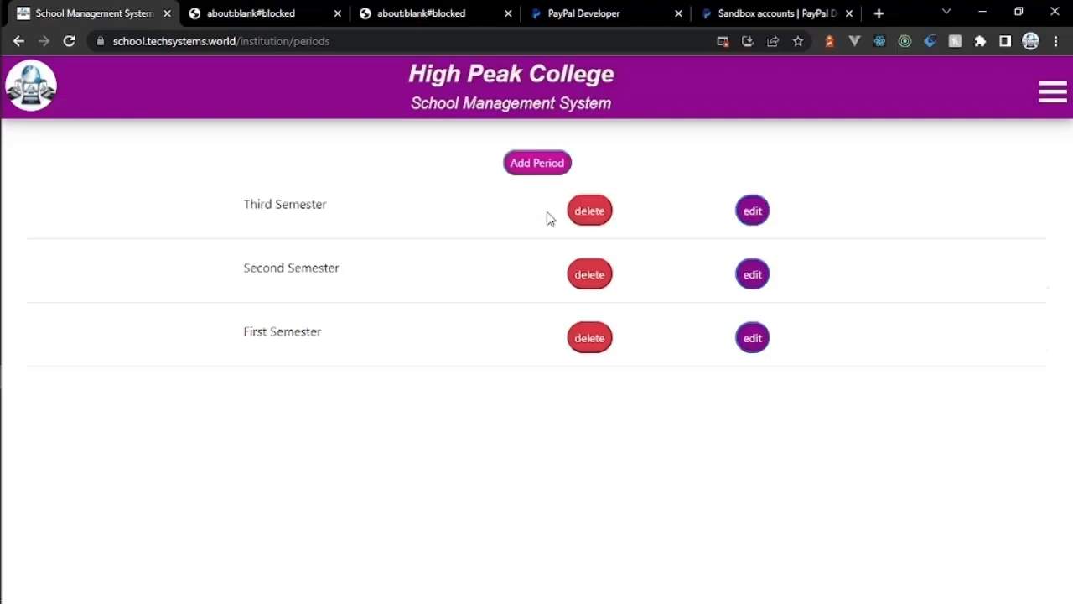
{"action": "left_click", "coordinate": [1052, 94]}
{"action": "left_click", "coordinate": [929, 167]}
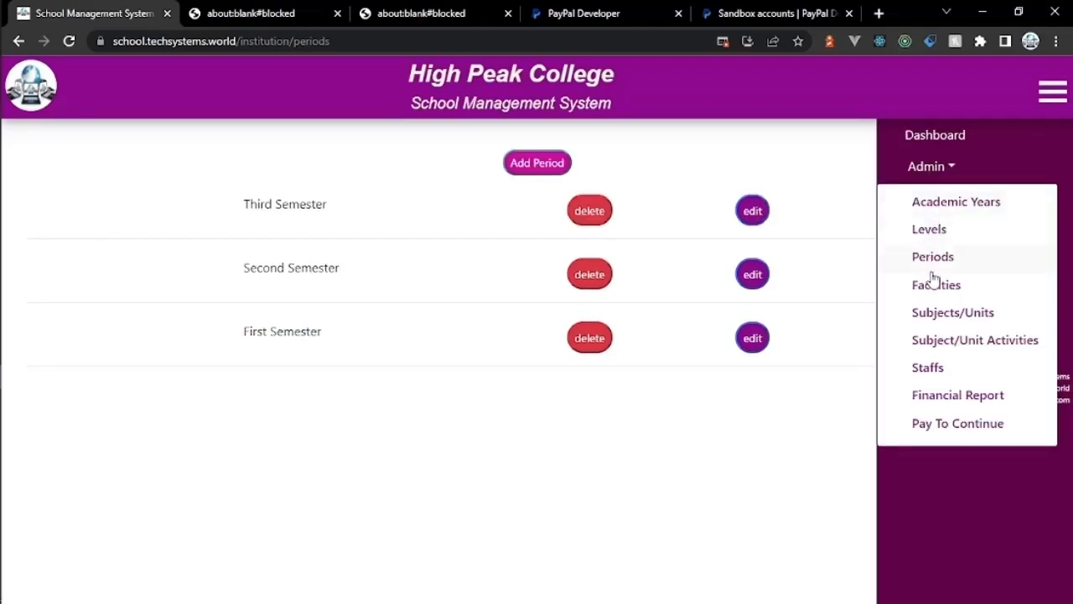
{"action": "left_click", "coordinate": [936, 289]}
Step: Add the Health Sciences and Computer Science faculties
{"action": "left_click", "coordinate": [537, 163]}
{"action": "left_click", "coordinate": [392, 162]}
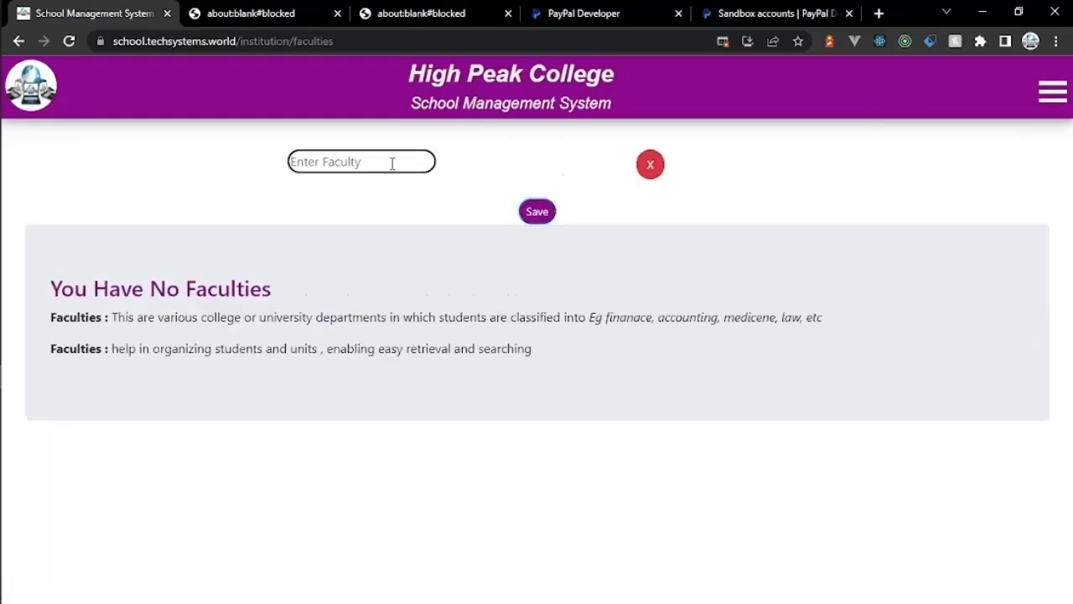
{"action": "type", "text": "Health Sciences"}
{"action": "left_click", "coordinate": [532, 218]}
{"action": "left_click", "coordinate": [536, 162]}
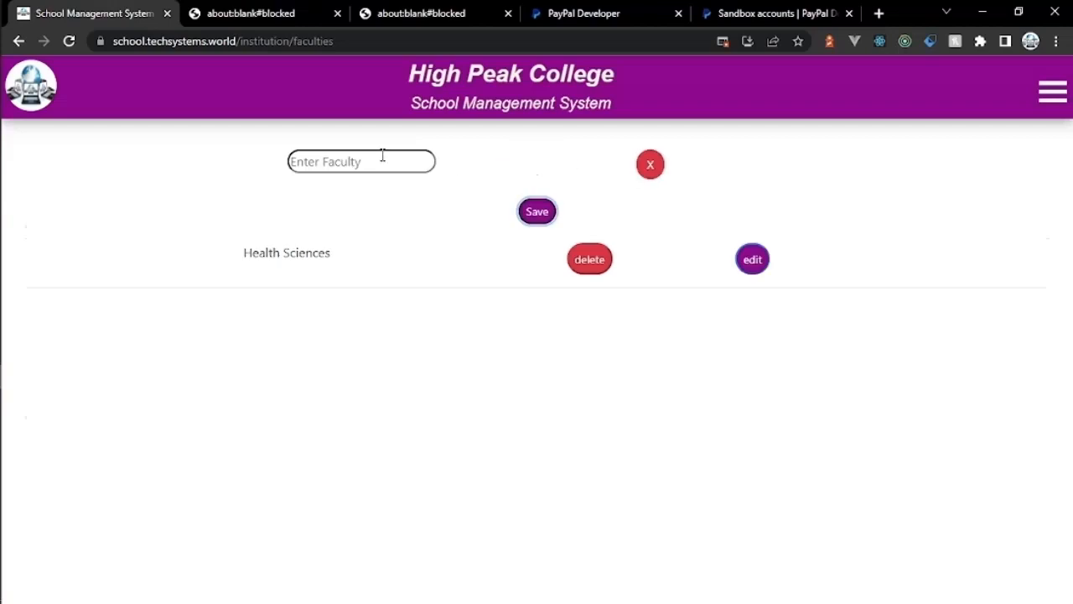
{"action": "left_click", "coordinate": [382, 156]}
{"action": "type", "text": "Computer Science"}
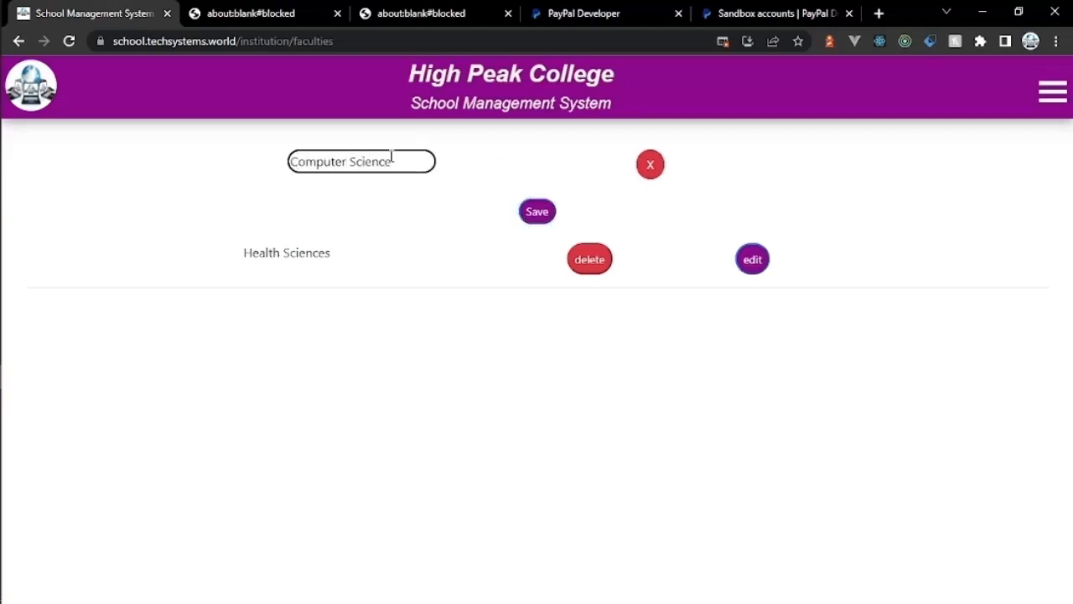
{"action": "left_click", "coordinate": [537, 213]}
Step: Add the Finance And Accounting faculty and expand the Admin menu
{"action": "left_click", "coordinate": [543, 170]}
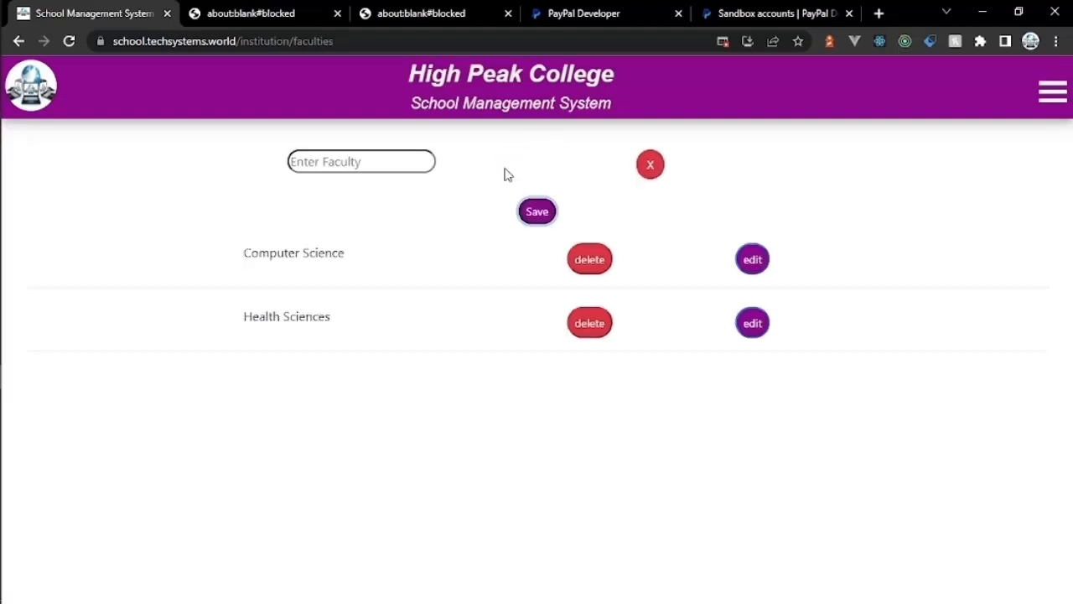
{"action": "left_click", "coordinate": [388, 155]}
{"action": "type", "text": "Finance"}
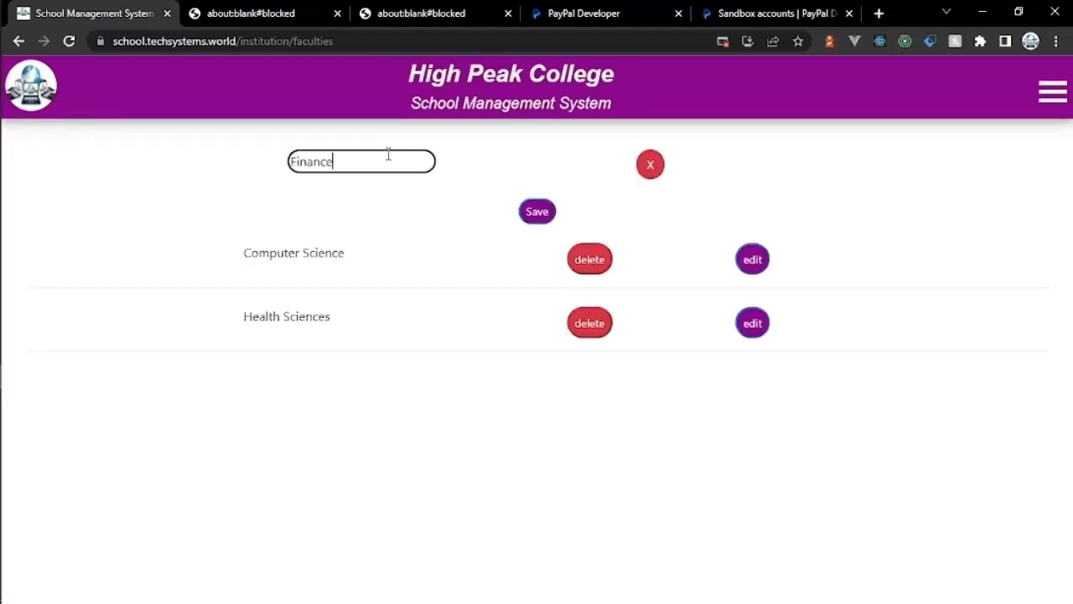
{"action": "type", "text": " And Accounting"}
{"action": "left_click", "coordinate": [533, 215]}
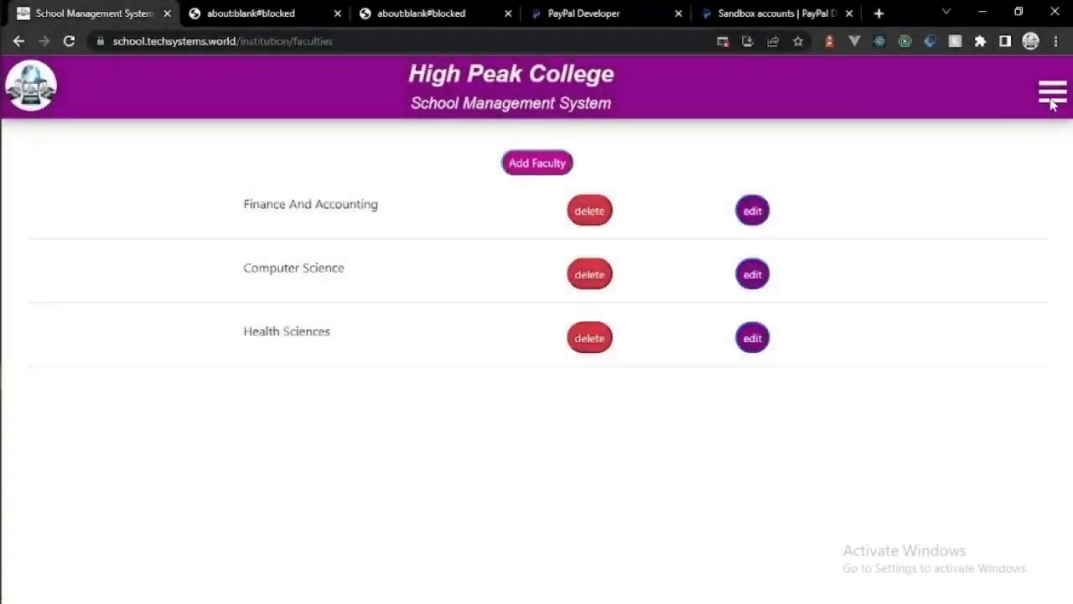
{"action": "left_click", "coordinate": [1051, 91]}
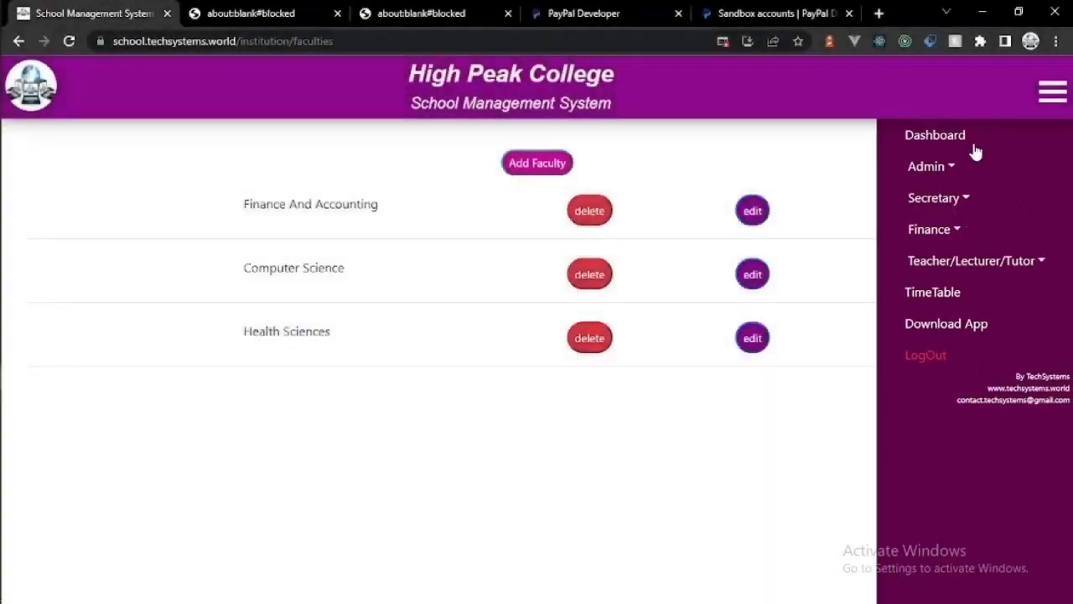
{"action": "left_click", "coordinate": [922, 167]}
Step: Add Library Skills as a First Year, First Semester subject for all faculties
{"action": "left_click", "coordinate": [945, 315]}
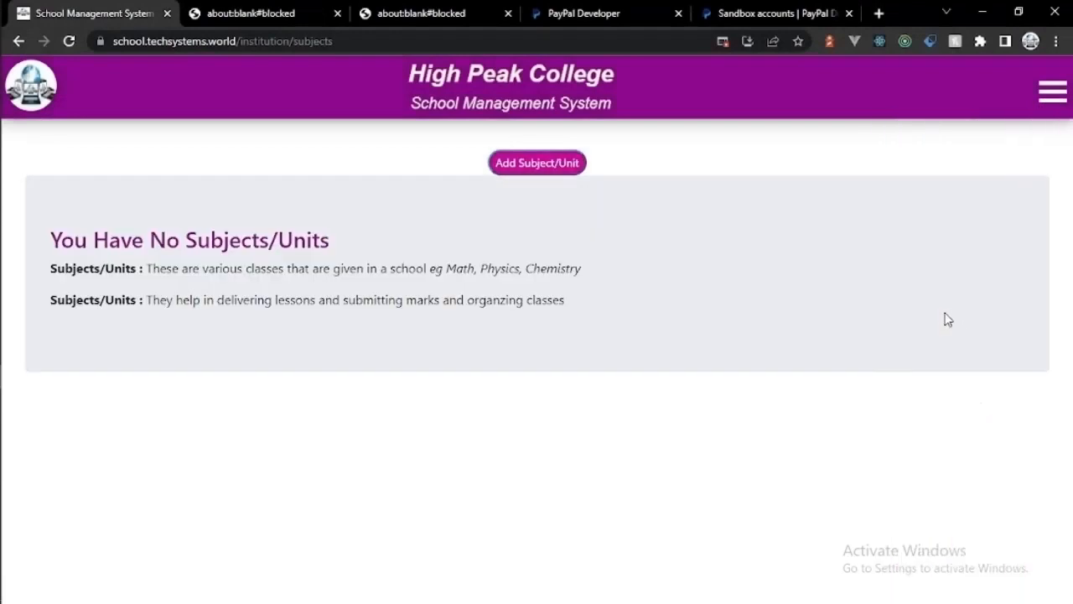
{"action": "left_click", "coordinate": [518, 165]}
{"action": "left_click", "coordinate": [366, 159]}
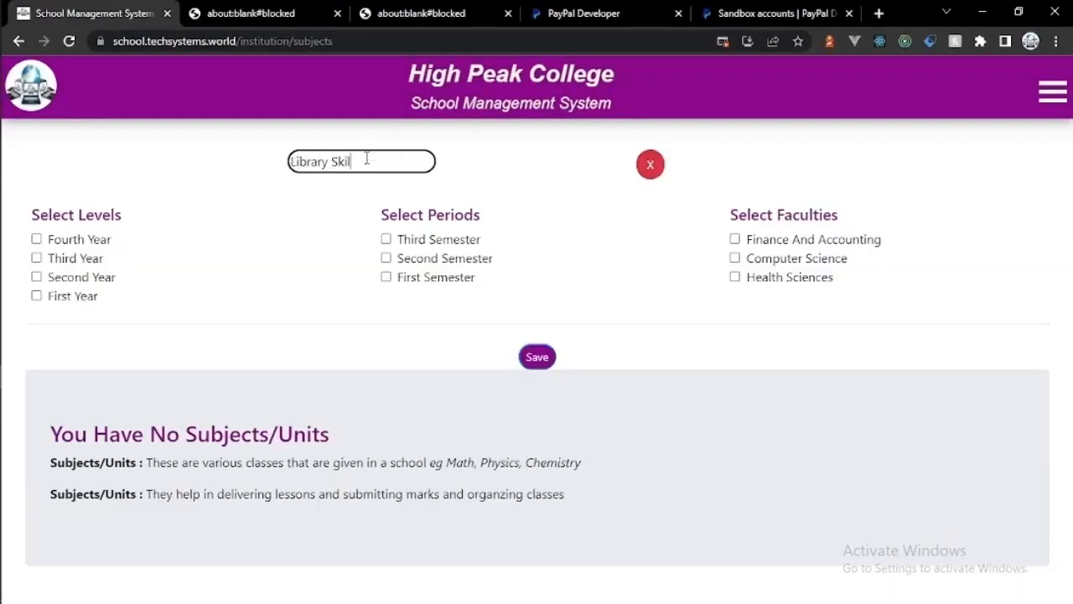
{"action": "left_click", "coordinate": [36, 295]}
{"action": "left_click", "coordinate": [387, 278]}
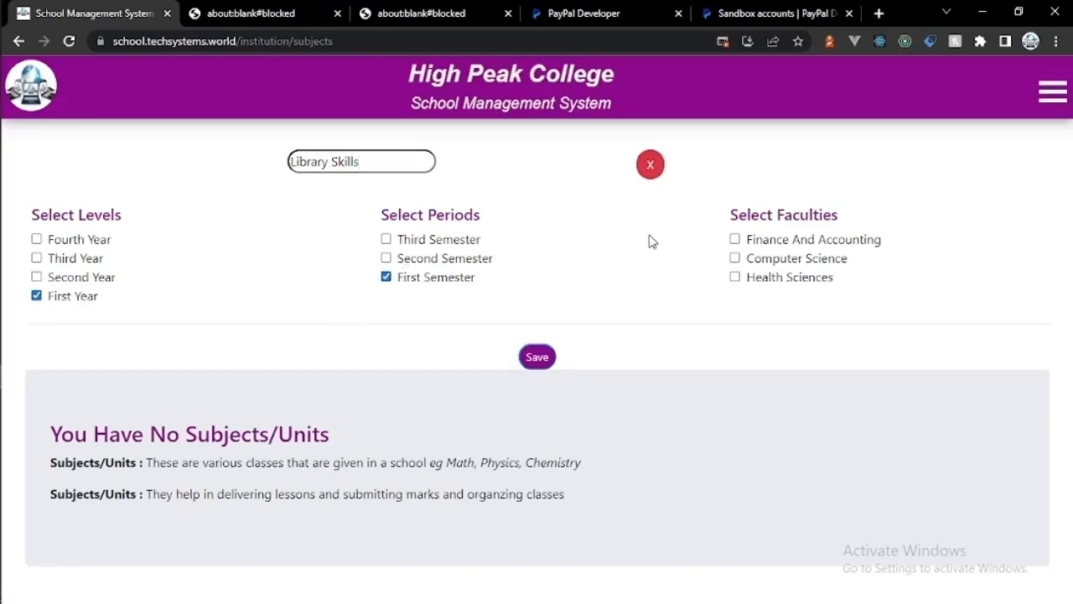
{"action": "left_click", "coordinate": [735, 258]}
{"action": "left_click", "coordinate": [735, 277]}
{"action": "left_click", "coordinate": [553, 357]}
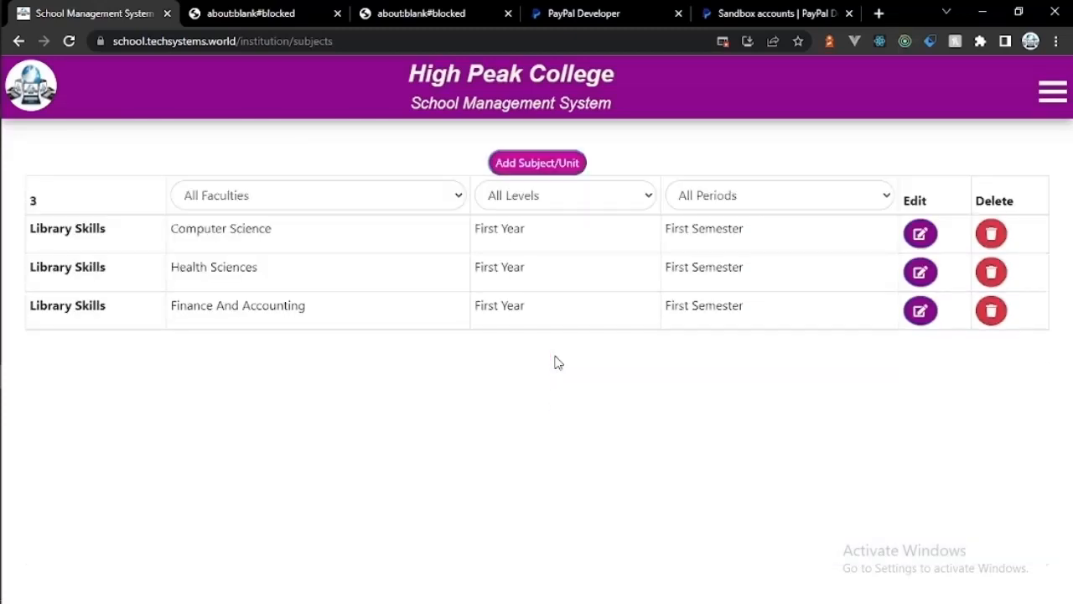
Step: Add Introduction To Computer as a First Year, First Semester Computer Science subject
{"action": "left_click", "coordinate": [560, 169]}
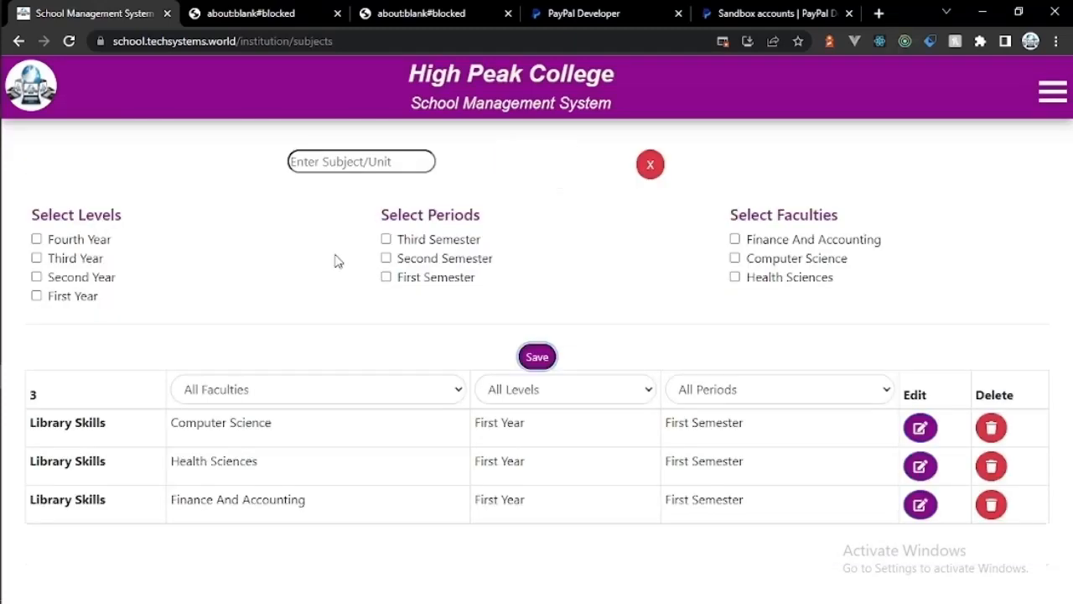
{"action": "left_click", "coordinate": [36, 296]}
{"action": "left_click", "coordinate": [386, 276]}
{"action": "left_click", "coordinate": [359, 168]}
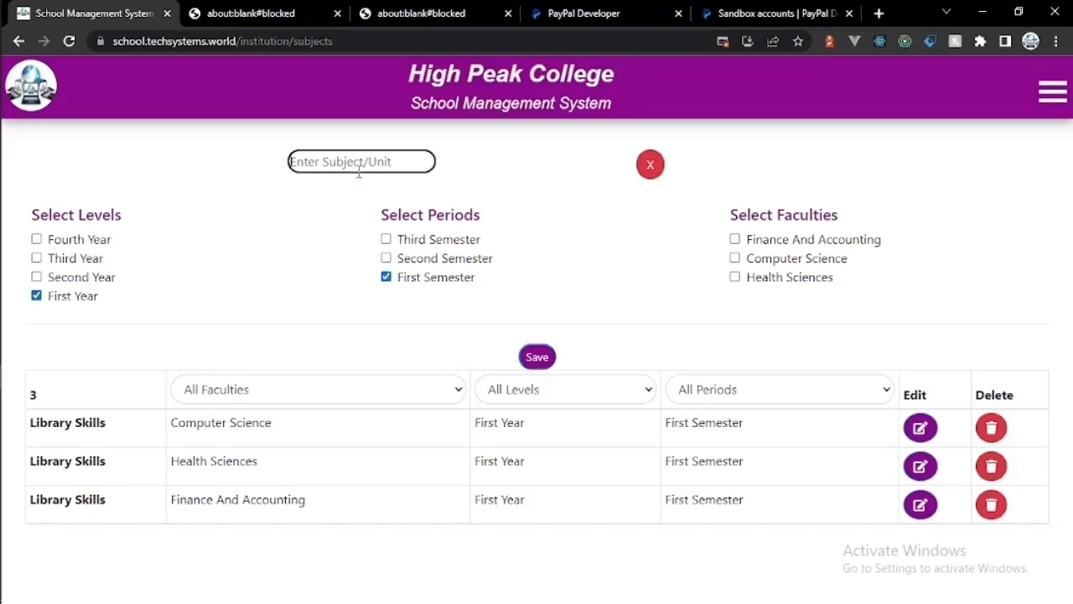
{"action": "type", "text": "I"}
{"action": "type", "text": "ntroduction To Computer"}
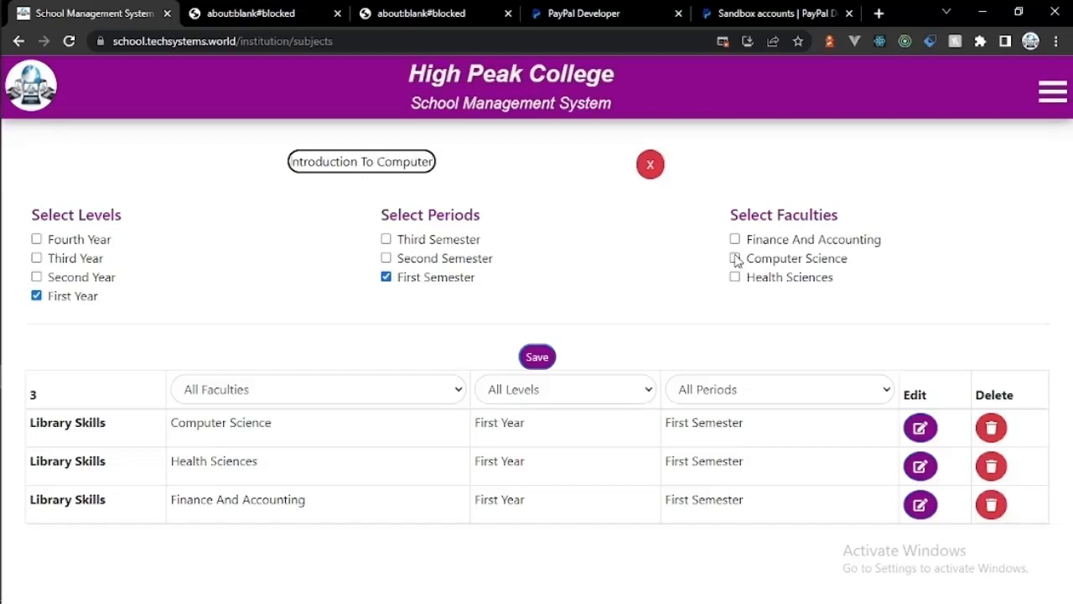
{"action": "left_click", "coordinate": [734, 258]}
{"action": "left_click", "coordinate": [540, 356]}
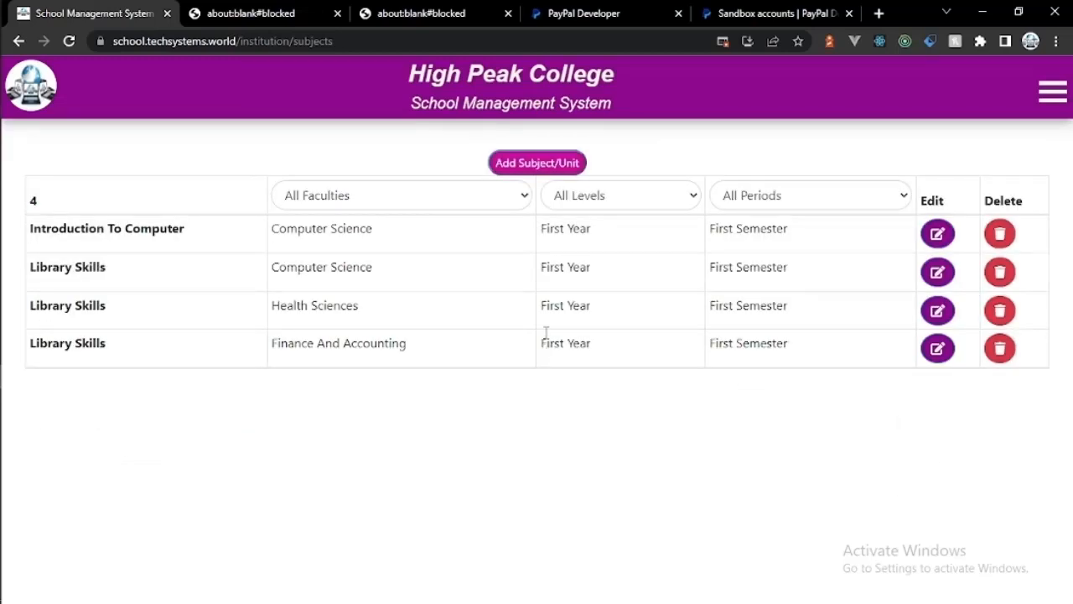
Step: Add Introduction To Systems as a First Year, First Semester Computer Science subject
{"action": "left_click", "coordinate": [556, 160]}
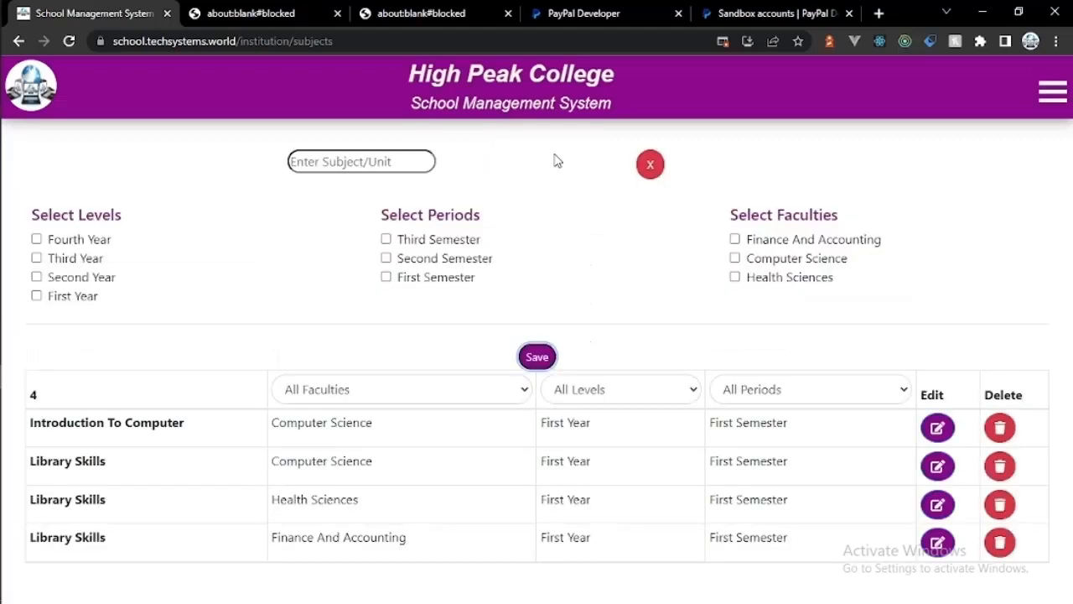
{"action": "left_click", "coordinate": [37, 296]}
{"action": "left_click", "coordinate": [387, 277]}
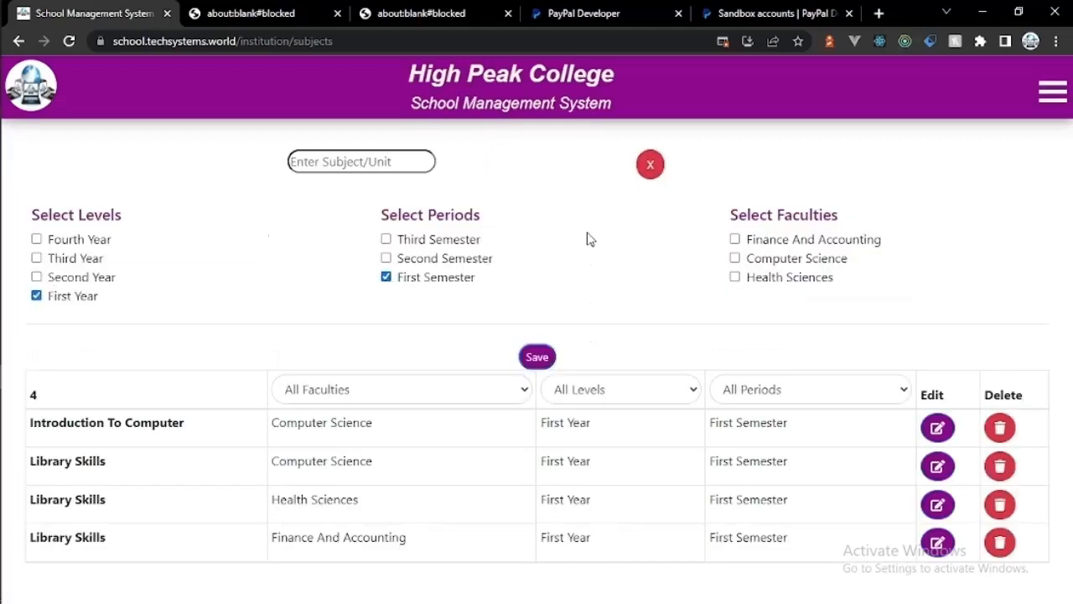
{"action": "left_click", "coordinate": [735, 258]}
{"action": "left_click", "coordinate": [397, 168]}
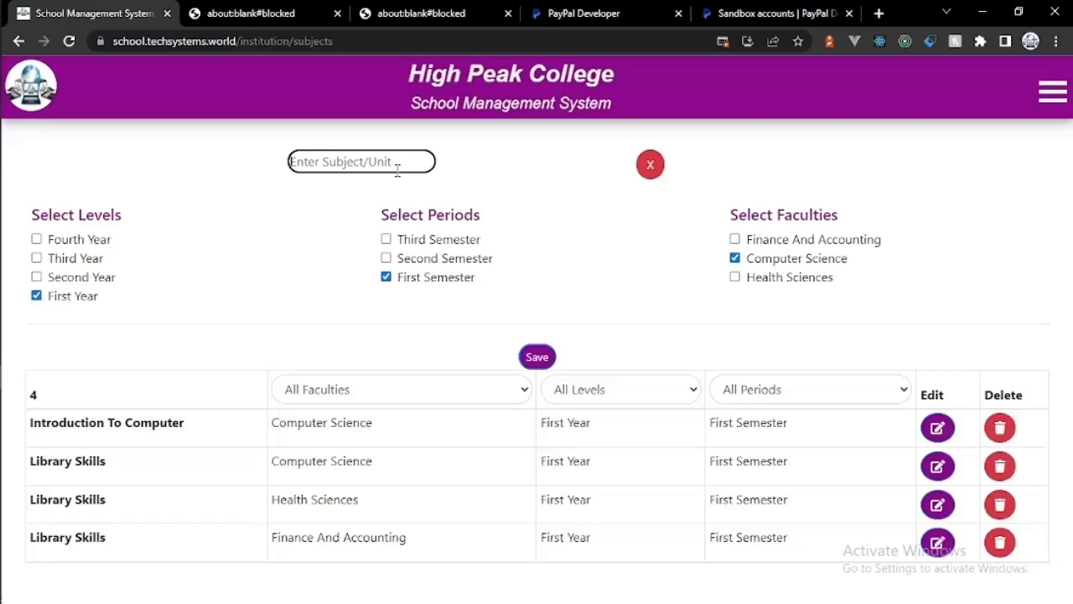
{"action": "type", "text": "Introductio"}
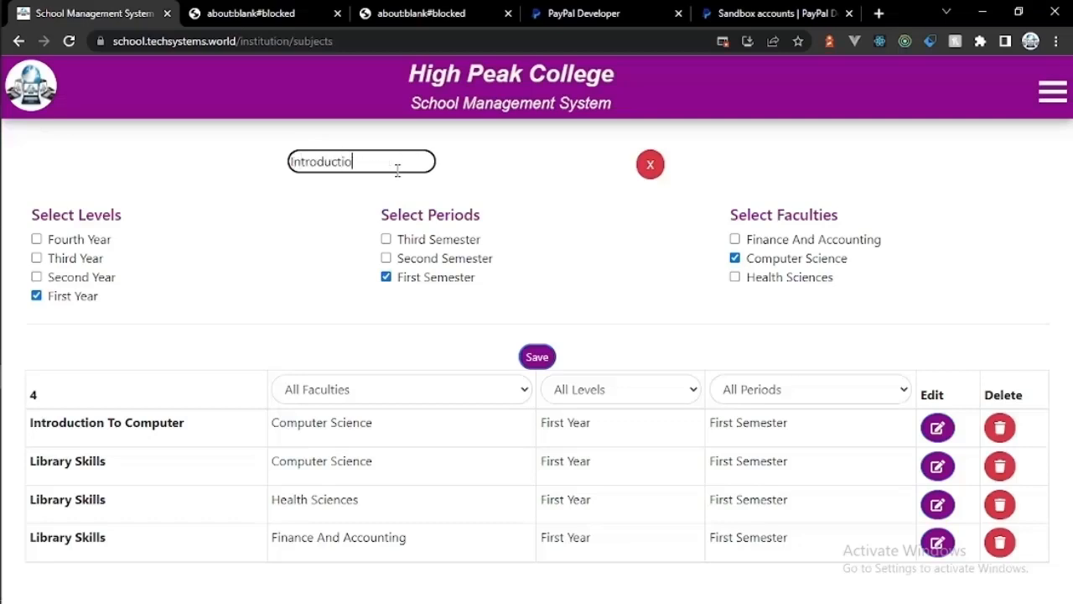
{"action": "type", "text": "n To Mac"}
{"action": "type", "text": "Systems"}
{"action": "left_click", "coordinate": [537, 356]}
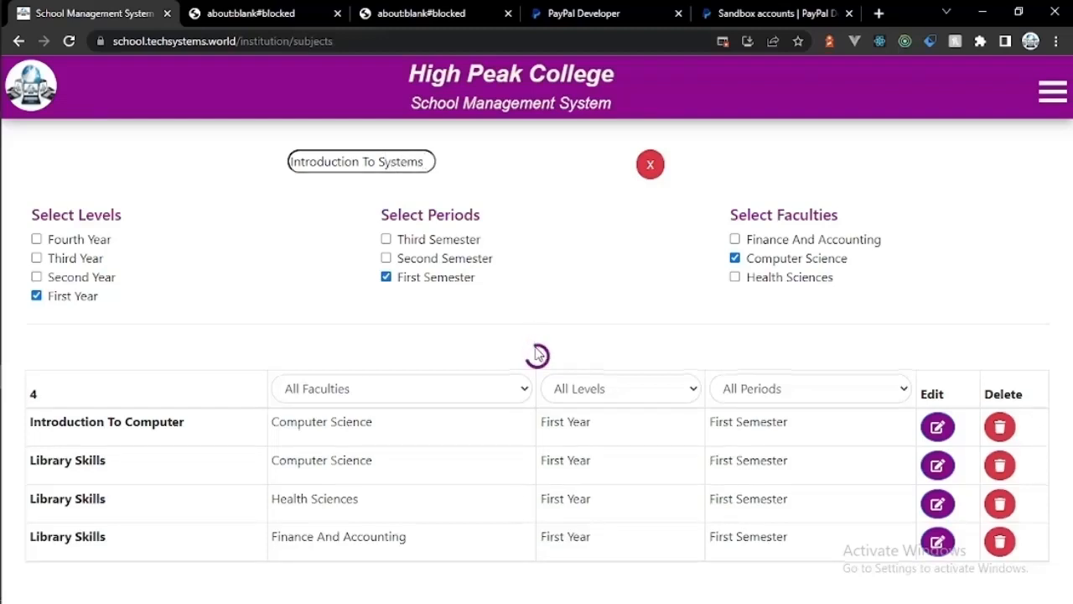
Step: Add Basic Programming as a First Year, Second Semester Computer Science subject
{"action": "left_click", "coordinate": [567, 161]}
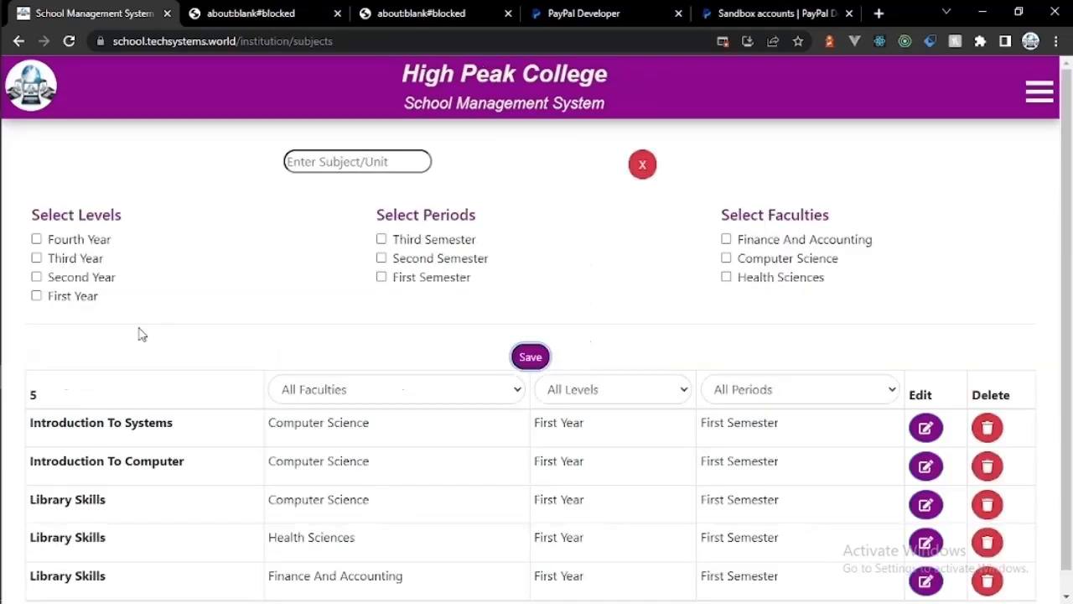
{"action": "left_click", "coordinate": [36, 297]}
{"action": "left_click", "coordinate": [381, 258]}
{"action": "left_click", "coordinate": [726, 258]}
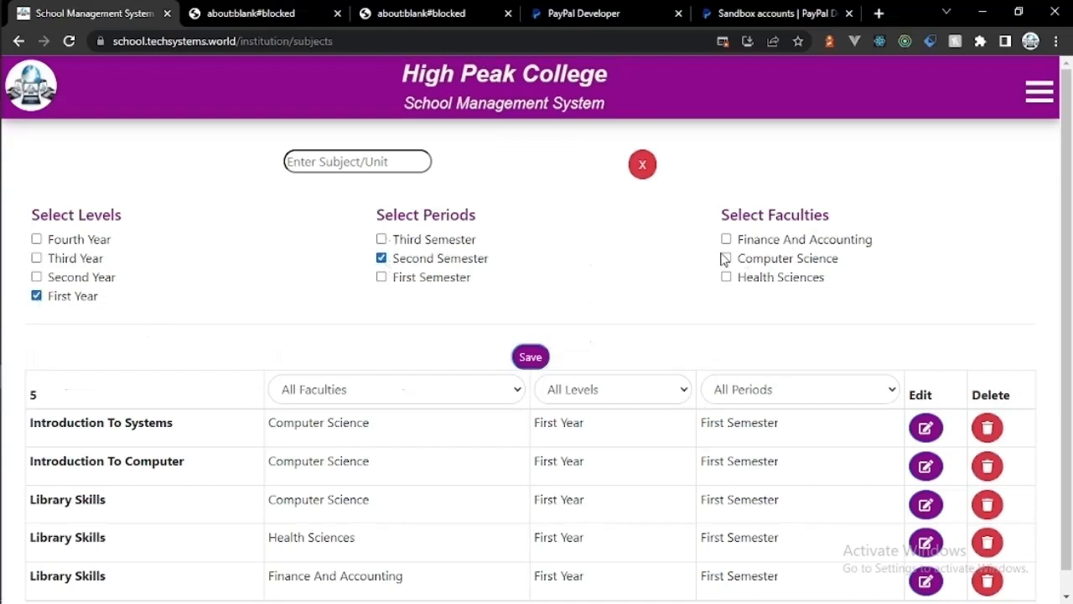
{"action": "left_click", "coordinate": [394, 165]}
{"action": "type", "text": "Bas"}
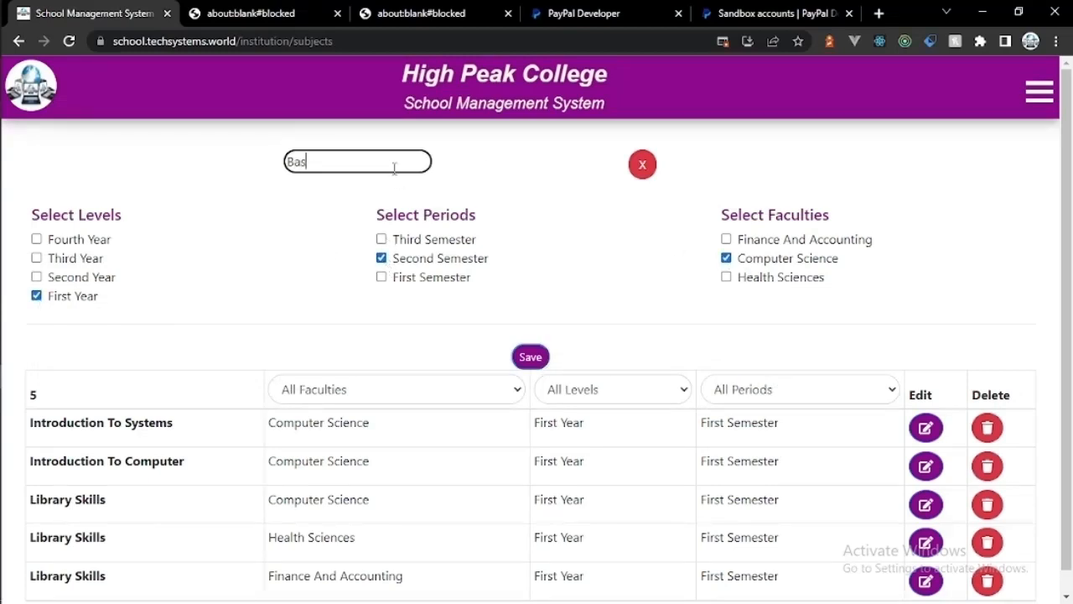
{"action": "type", "text": "ic Programming"}
{"action": "left_click", "coordinate": [528, 357]}
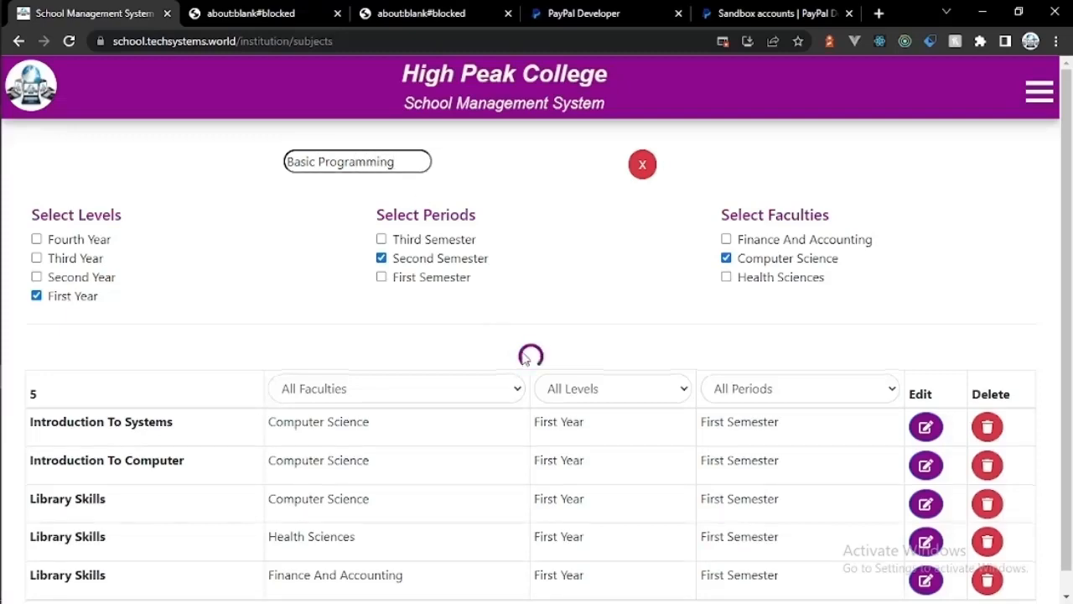
Step: Add Basic Systems as a First Year, Second Semester Computer Science subject
{"action": "left_click", "coordinate": [498, 178]}
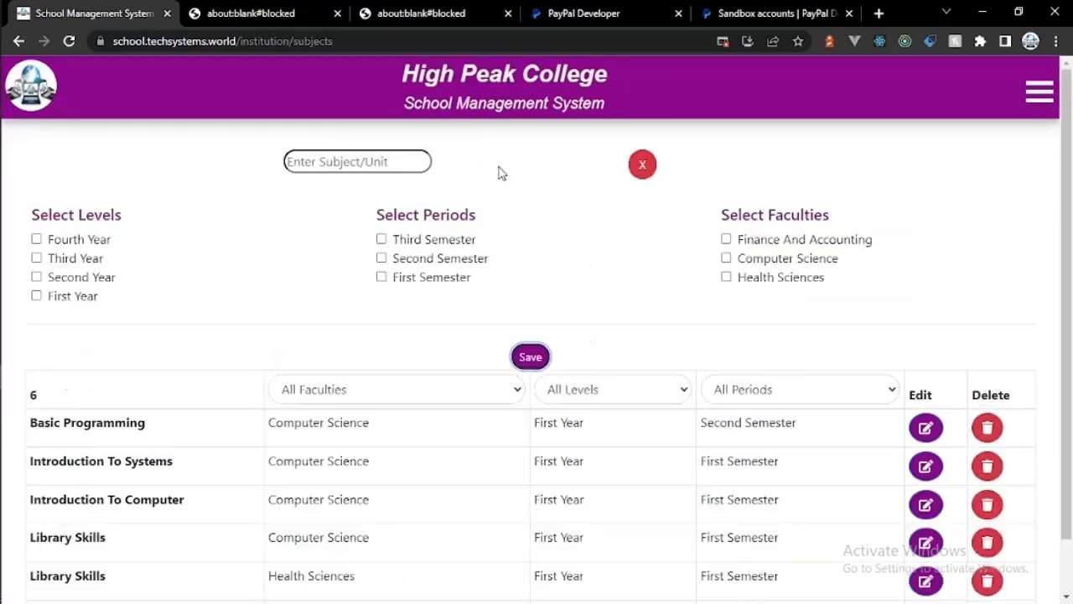
{"action": "left_click", "coordinate": [36, 296]}
{"action": "left_click", "coordinate": [381, 259]}
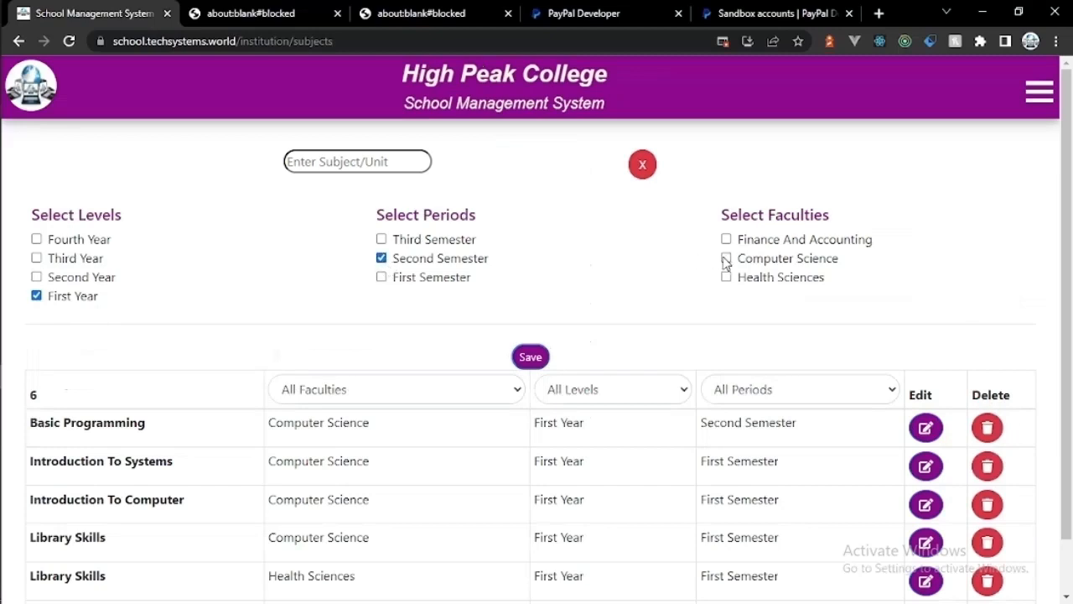
{"action": "left_click", "coordinate": [726, 258]}
{"action": "left_click", "coordinate": [412, 163]}
{"action": "type", "text": "Basic Systems"}
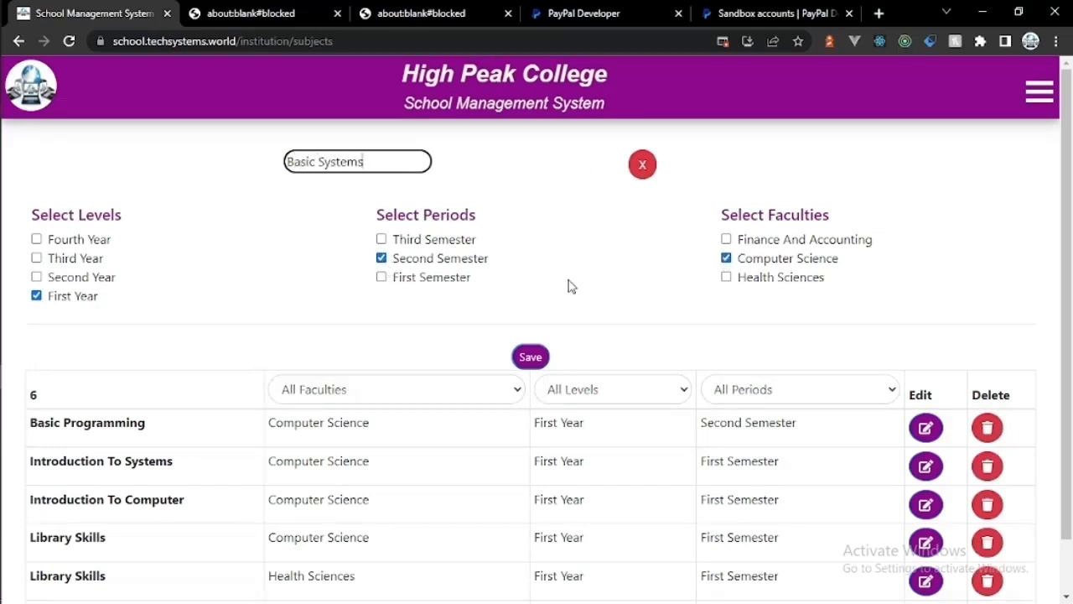
{"action": "left_click", "coordinate": [530, 356]}
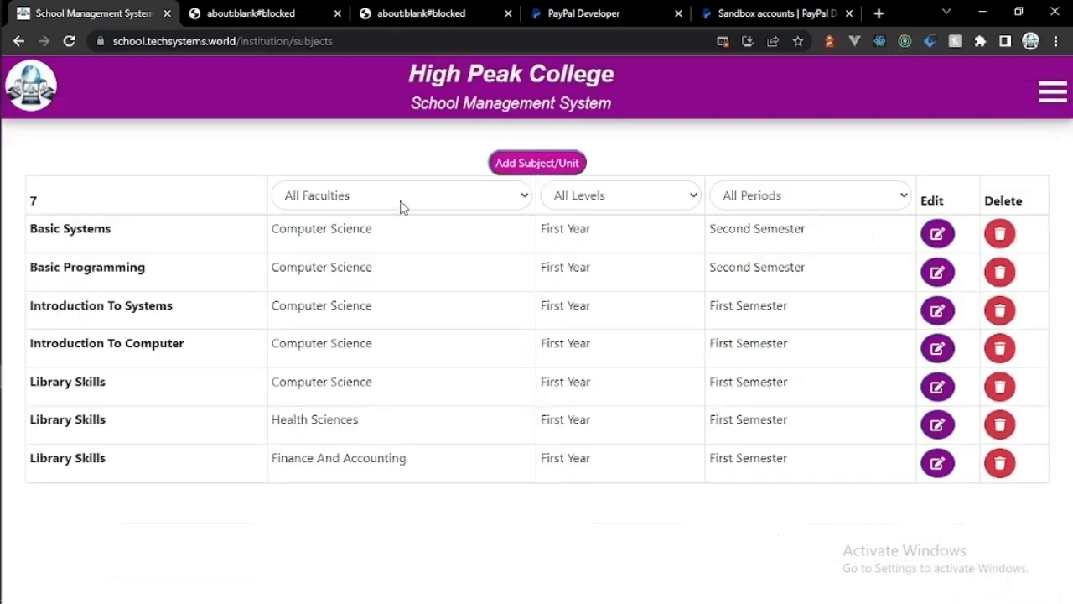
Step: Filter the subject list by faculty, ending on Health Sciences, then expand the Admin menu
{"action": "left_click", "coordinate": [400, 204]}
{"action": "left_click", "coordinate": [399, 242]}
{"action": "left_click", "coordinate": [398, 207]}
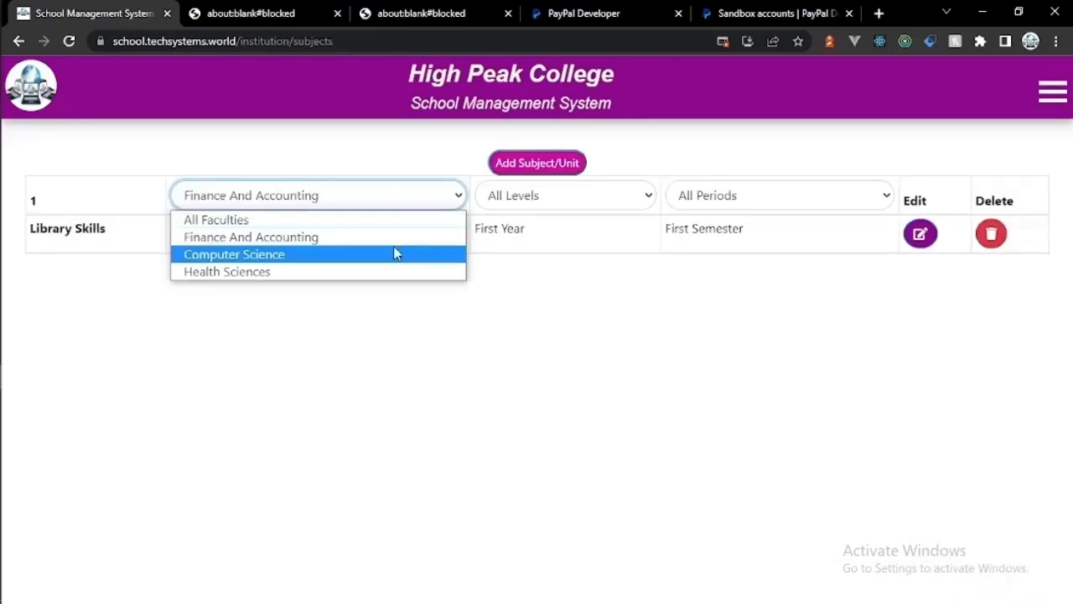
{"action": "left_click", "coordinate": [395, 253]}
{"action": "left_click", "coordinate": [378, 199]}
{"action": "left_click", "coordinate": [376, 271]}
{"action": "left_click", "coordinate": [562, 192]}
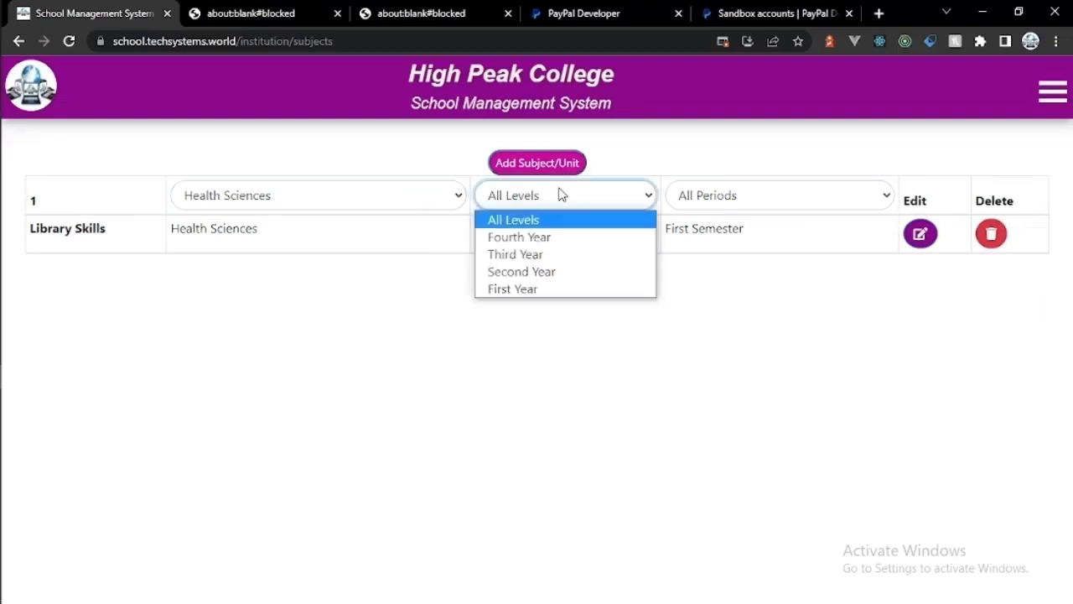
{"action": "left_click", "coordinate": [576, 191]}
{"action": "left_click", "coordinate": [706, 200]}
{"action": "left_click", "coordinate": [705, 200]}
{"action": "left_click", "coordinate": [1053, 96]}
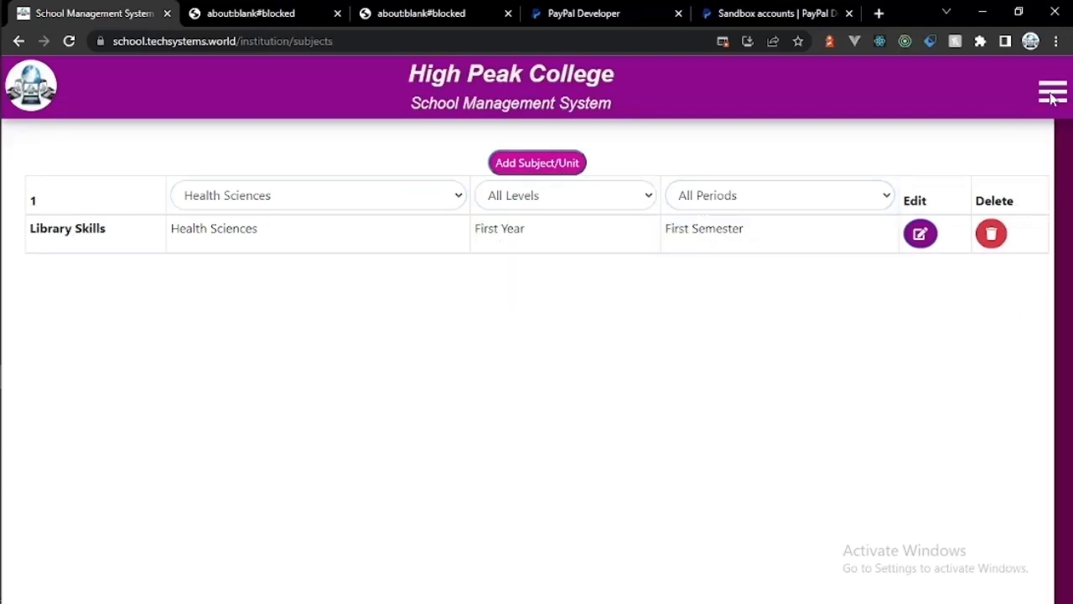
{"action": "left_click", "coordinate": [948, 172]}
Step: On Subject/Unit Activities, add an 'Assignment' activity covering all seven subjects and save it
{"action": "left_click", "coordinate": [948, 340]}
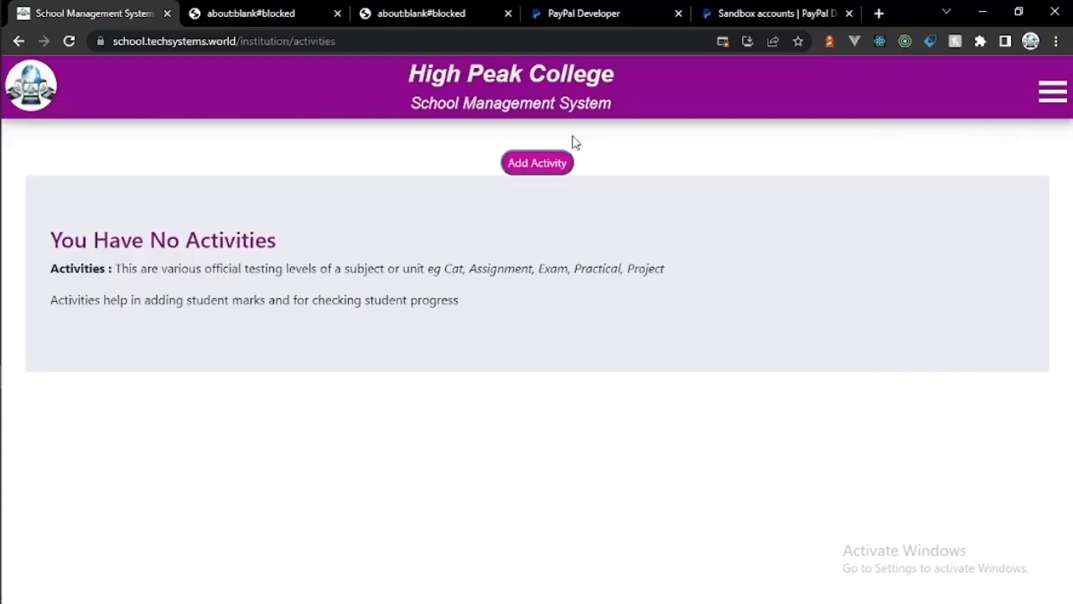
{"action": "left_click", "coordinate": [536, 162]}
{"action": "left_click", "coordinate": [355, 162]}
{"action": "type", "text": "Assi"}
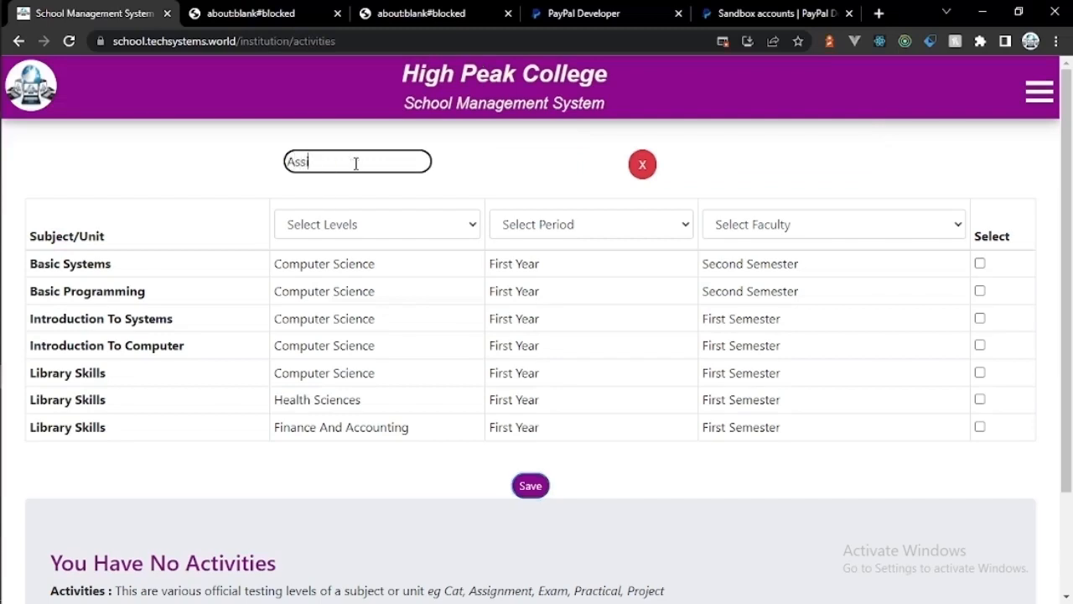
{"action": "type", "text": "gnment"}
{"action": "left_click", "coordinate": [376, 229]}
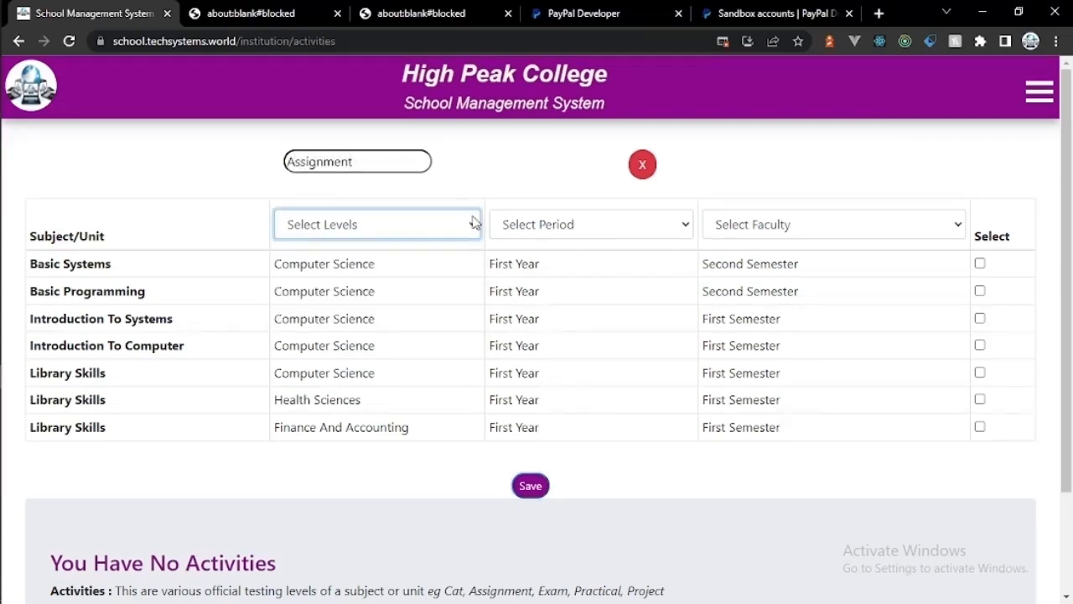
{"action": "left_click", "coordinate": [532, 222]}
{"action": "left_click", "coordinate": [809, 227]}
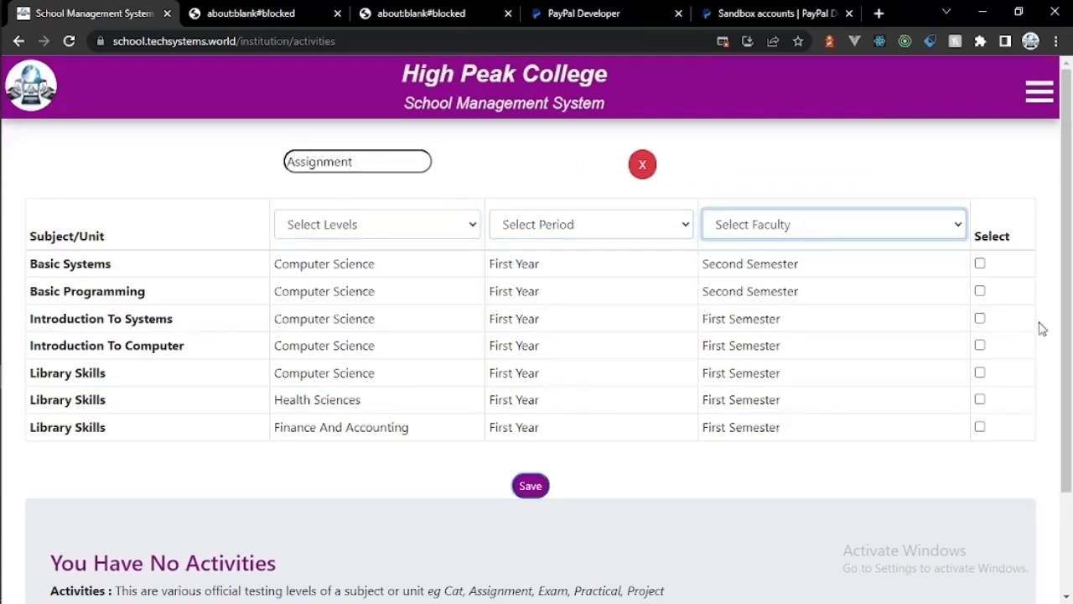
{"action": "left_click", "coordinate": [979, 263]}
{"action": "left_click", "coordinate": [979, 291]}
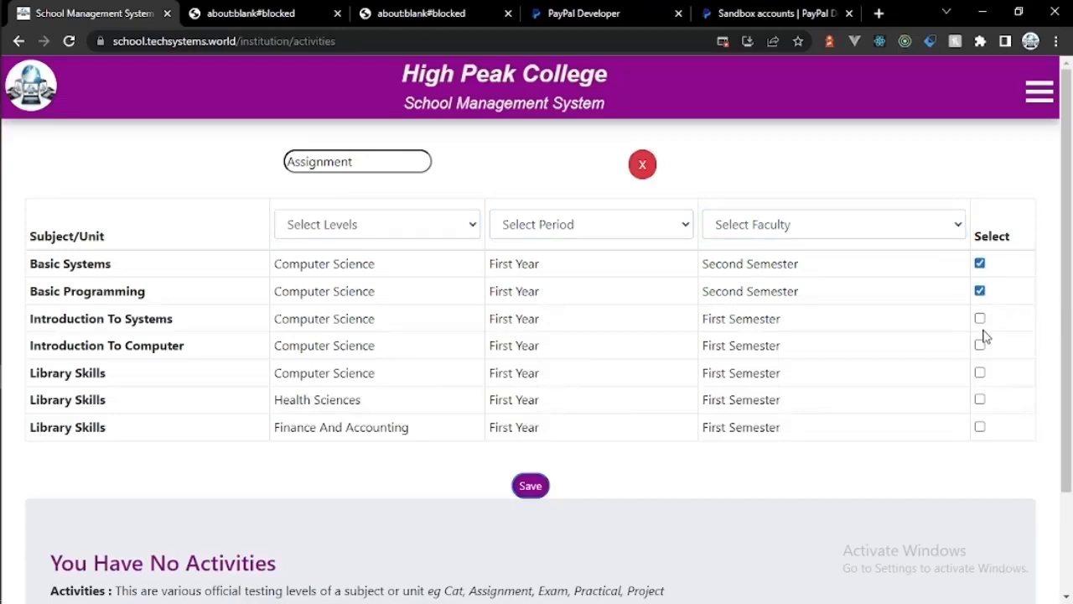
{"action": "left_click", "coordinate": [979, 317]}
{"action": "left_click", "coordinate": [980, 345]}
{"action": "left_click", "coordinate": [980, 373]}
{"action": "left_click", "coordinate": [980, 400]}
{"action": "left_click", "coordinate": [980, 427]}
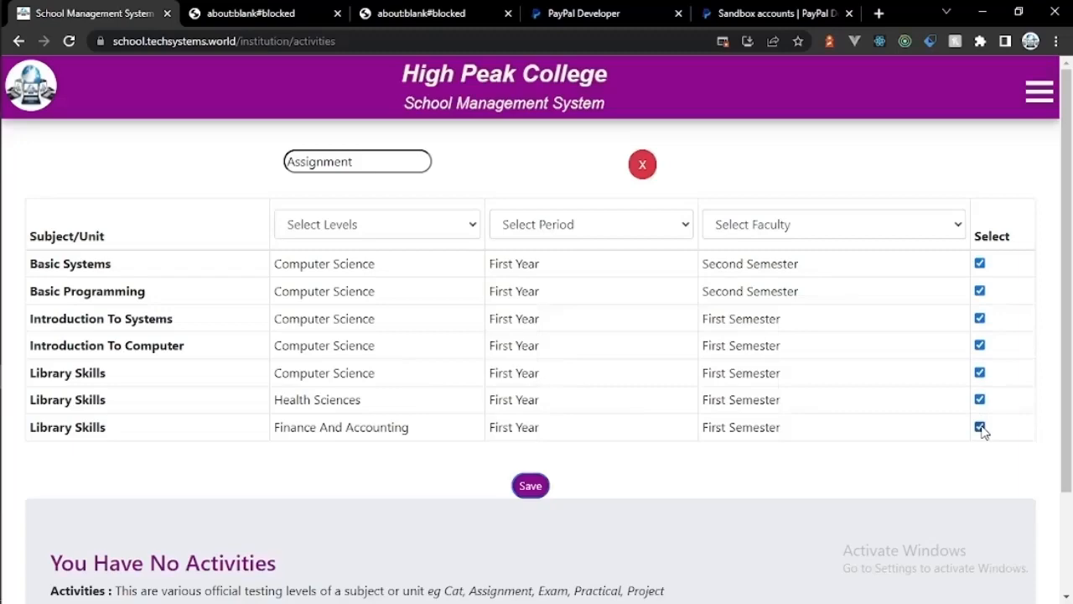
{"action": "left_click", "coordinate": [533, 487]}
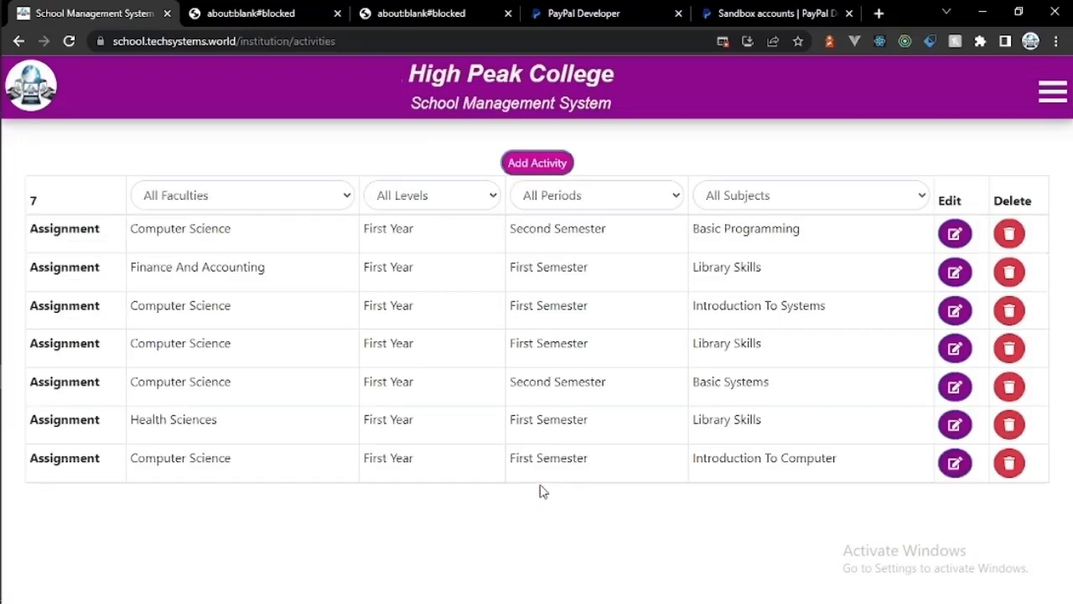
Step: Add a 'CAT' activity covering all seven subjects and save it
{"action": "left_click", "coordinate": [537, 162]}
{"action": "left_click", "coordinate": [376, 162]}
{"action": "type", "text": "CAT"}
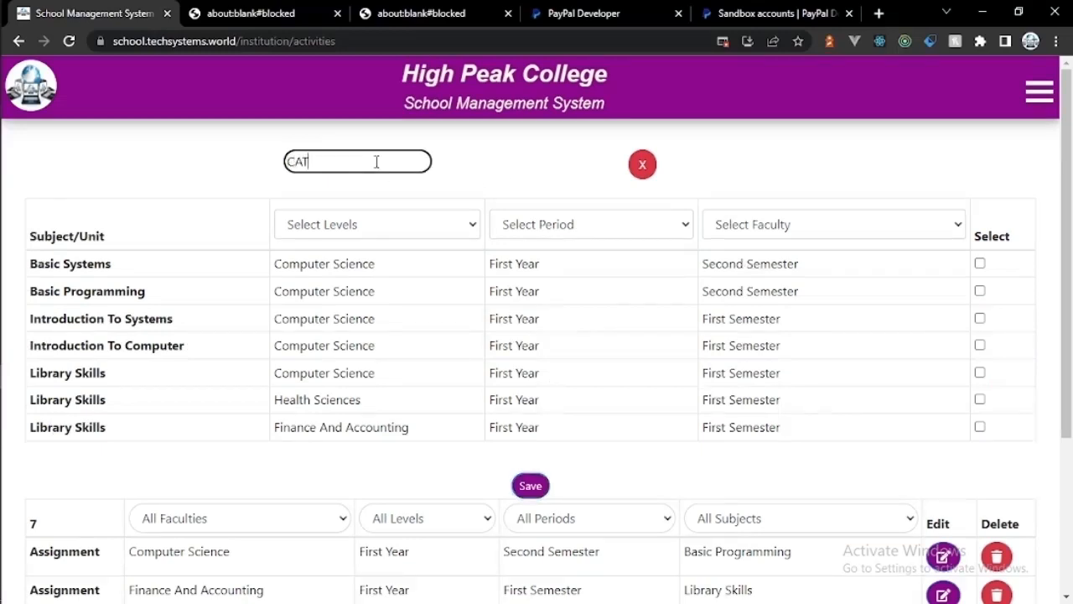
{"action": "left_click", "coordinate": [979, 263]}
{"action": "left_click", "coordinate": [979, 291]}
{"action": "left_click", "coordinate": [979, 319]}
{"action": "left_click", "coordinate": [979, 346]}
{"action": "left_click", "coordinate": [979, 372]}
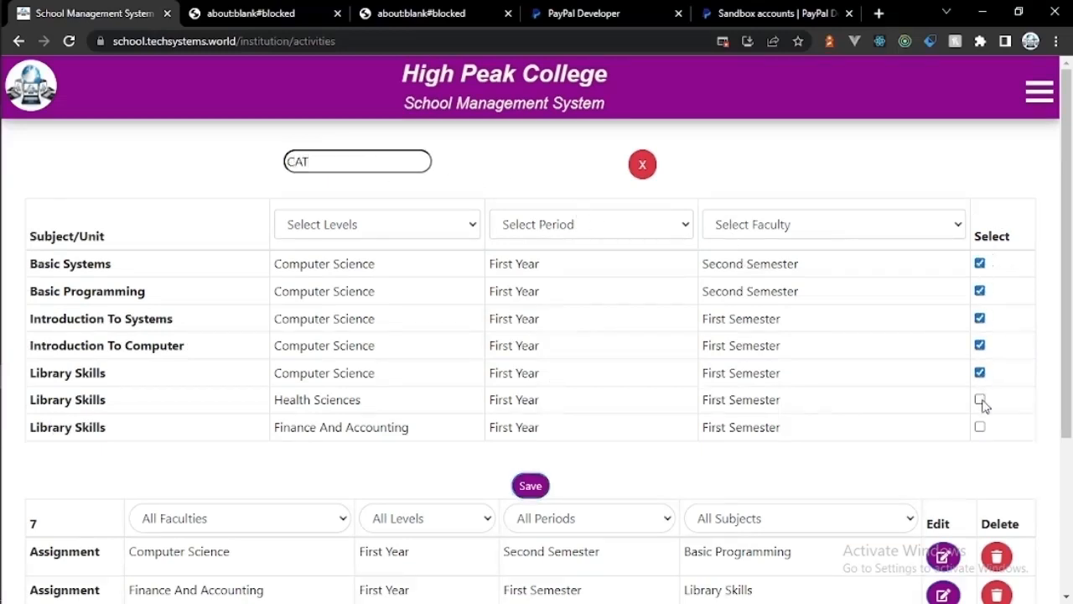
{"action": "left_click", "coordinate": [979, 400]}
{"action": "left_click", "coordinate": [979, 427]}
{"action": "left_click", "coordinate": [540, 485]}
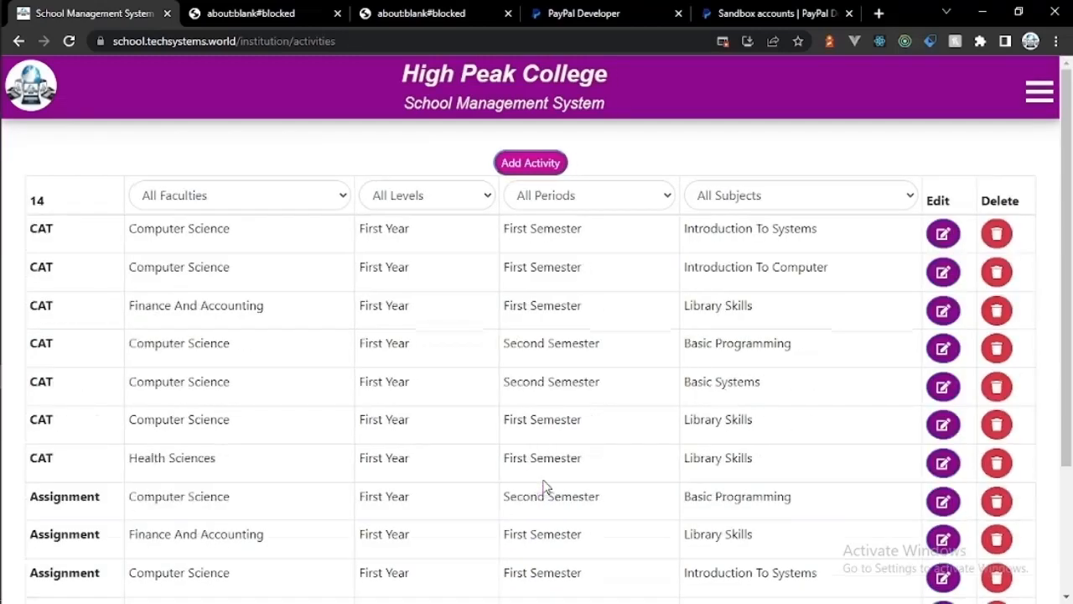
Step: Add an 'Exam' activity covering all seven subjects and save it
{"action": "left_click", "coordinate": [530, 163]}
{"action": "left_click", "coordinate": [356, 164]}
{"action": "type", "text": "Exam"}
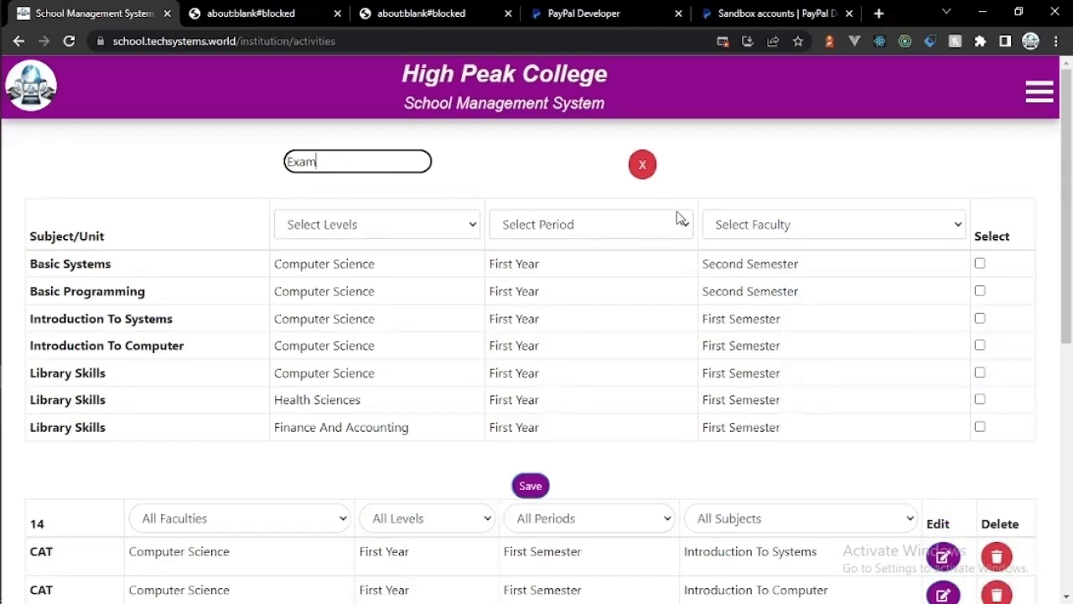
{"action": "left_click", "coordinate": [979, 263]}
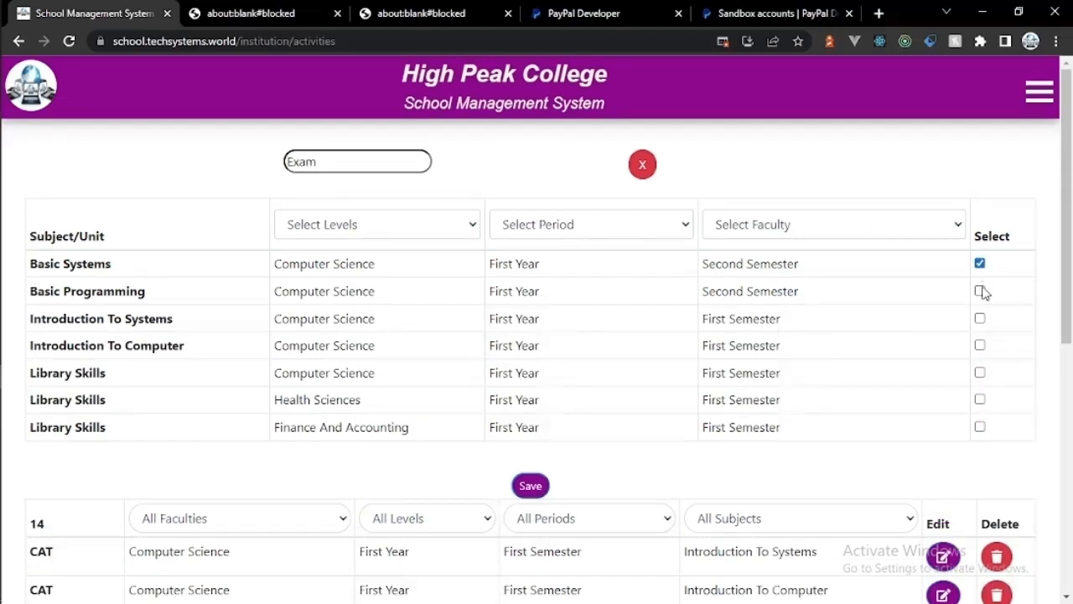
{"action": "left_click", "coordinate": [979, 291]}
{"action": "left_click", "coordinate": [979, 318]}
{"action": "left_click", "coordinate": [979, 346]}
{"action": "left_click", "coordinate": [979, 372]}
{"action": "left_click", "coordinate": [979, 399]}
{"action": "left_click", "coordinate": [979, 426]}
{"action": "left_click", "coordinate": [531, 486]}
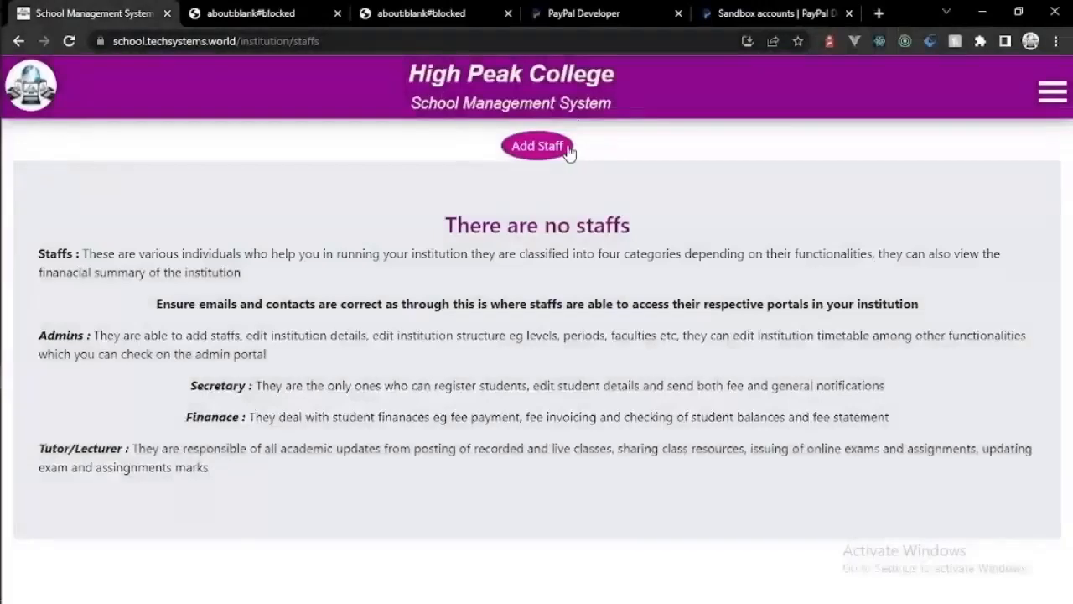
Step: Start a new staff record with the registration number, first, last and surnames, contact number and e-mail
{"action": "left_click", "coordinate": [566, 149]}
{"action": "left_click", "coordinate": [321, 191]}
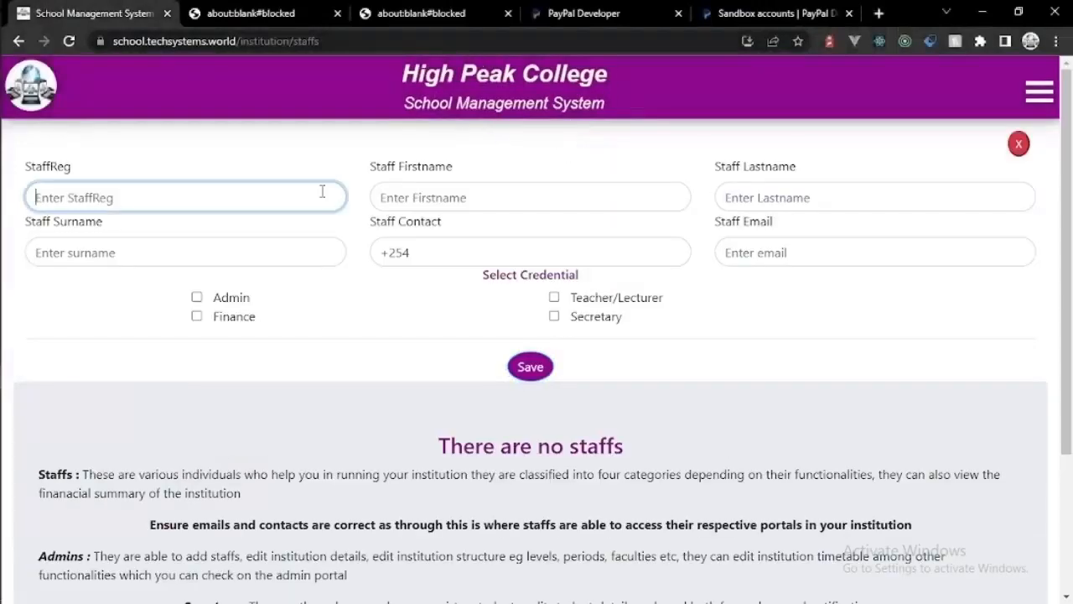
{"action": "type", "text": "002"}
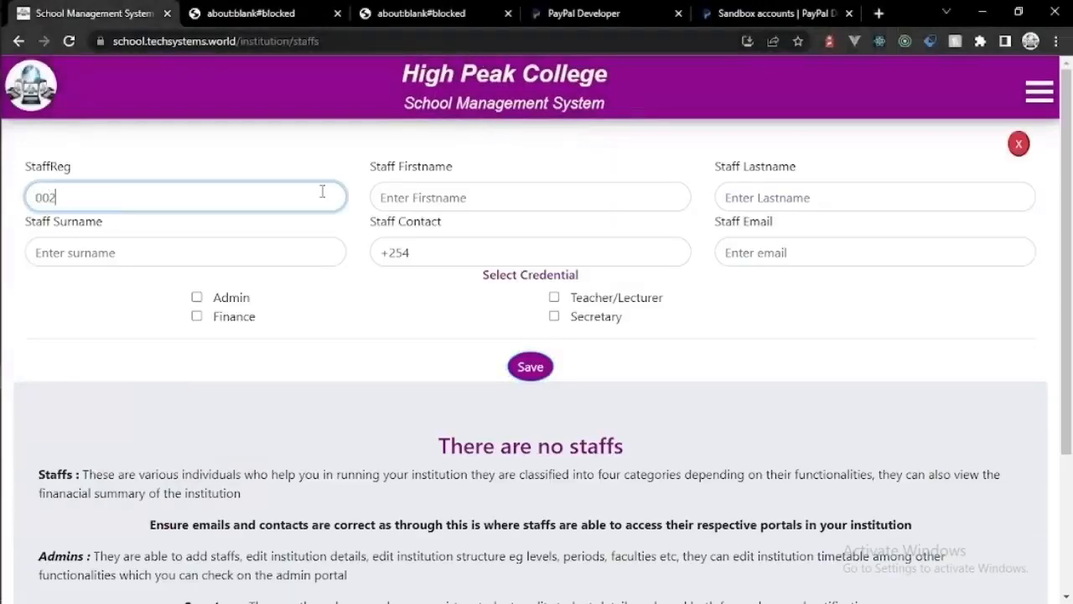
{"action": "left_click", "coordinate": [413, 195]}
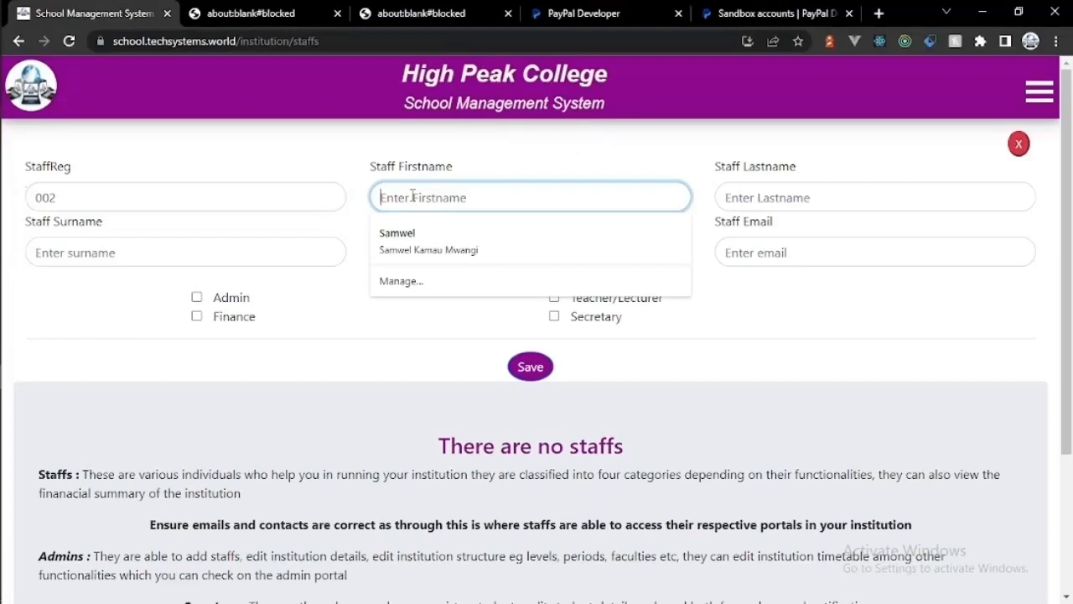
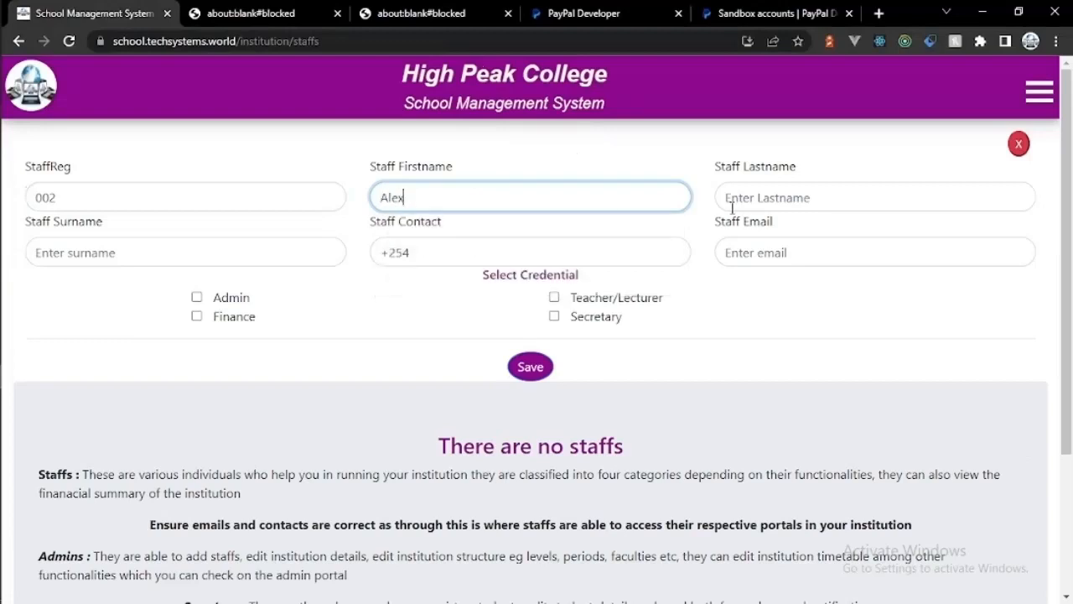
{"action": "left_click", "coordinate": [731, 207]}
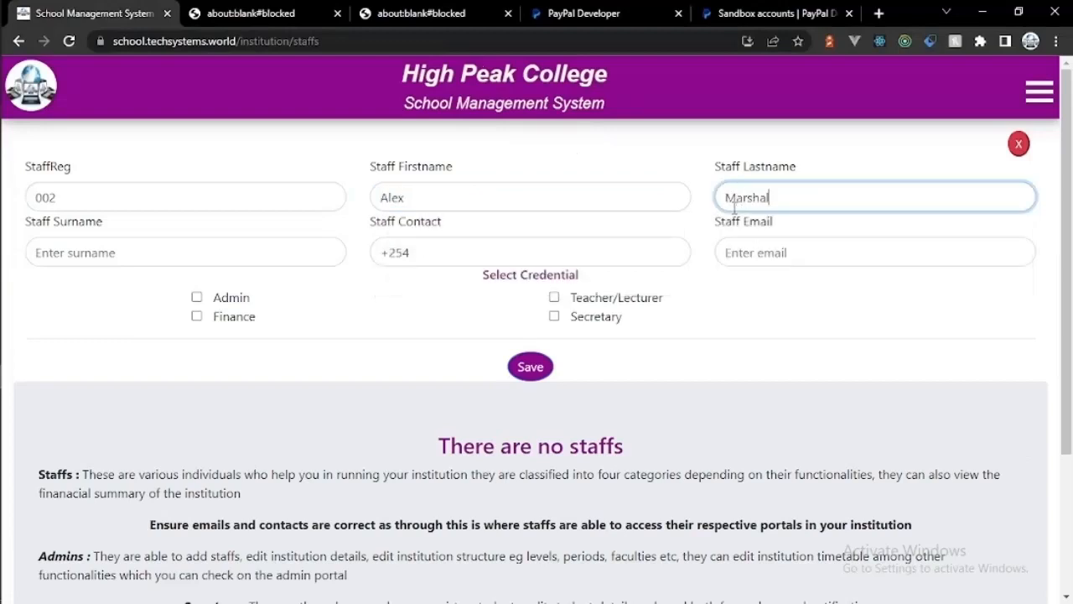
{"action": "left_click", "coordinate": [278, 251]}
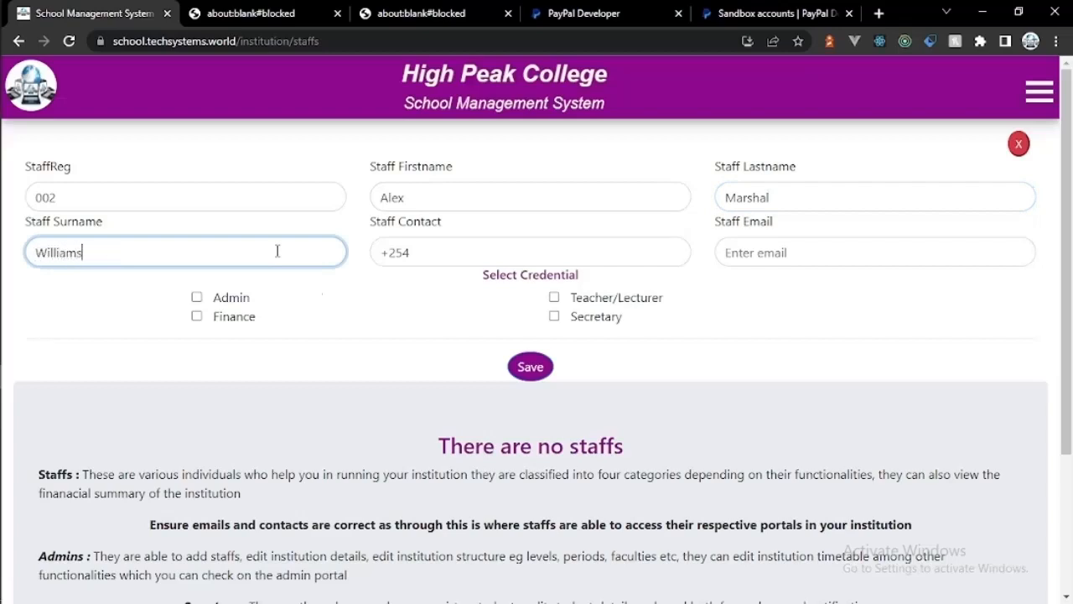
{"action": "left_click", "coordinate": [483, 253]}
{"action": "type", "text": "543654"}
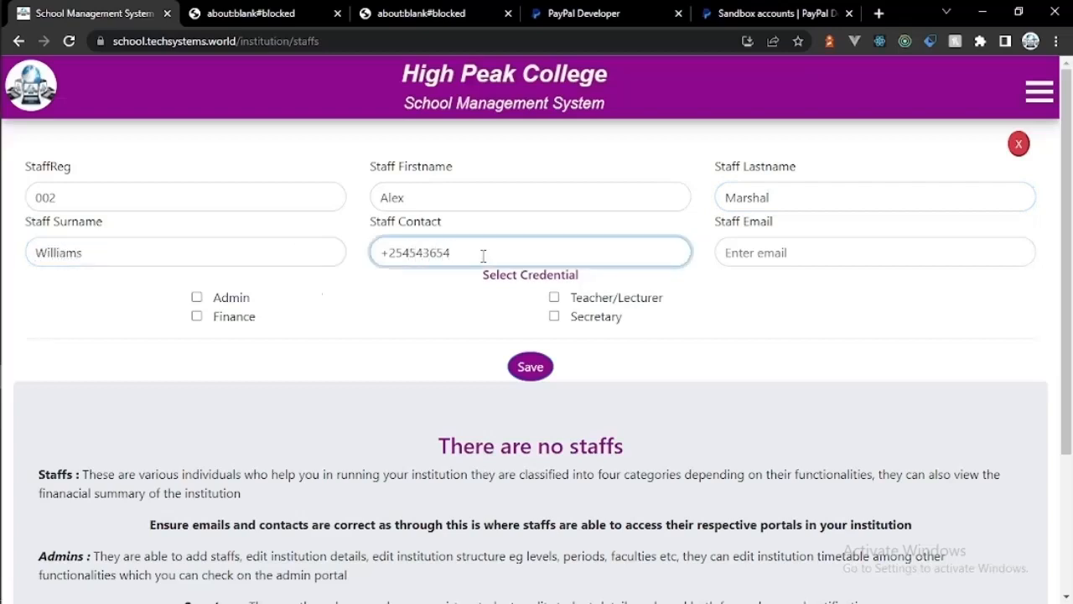
{"action": "left_click", "coordinate": [736, 252]}
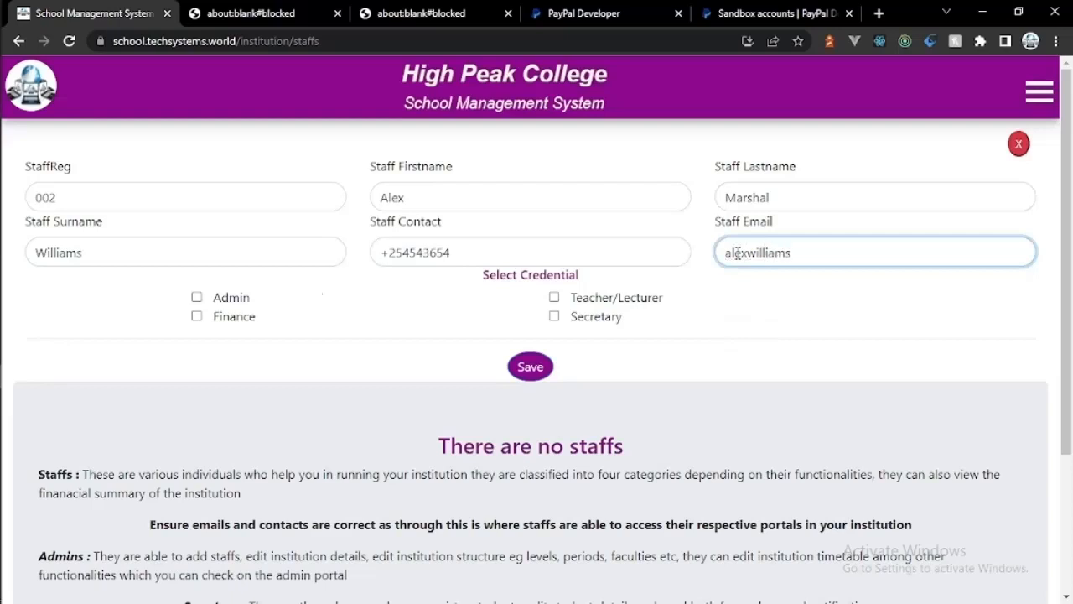
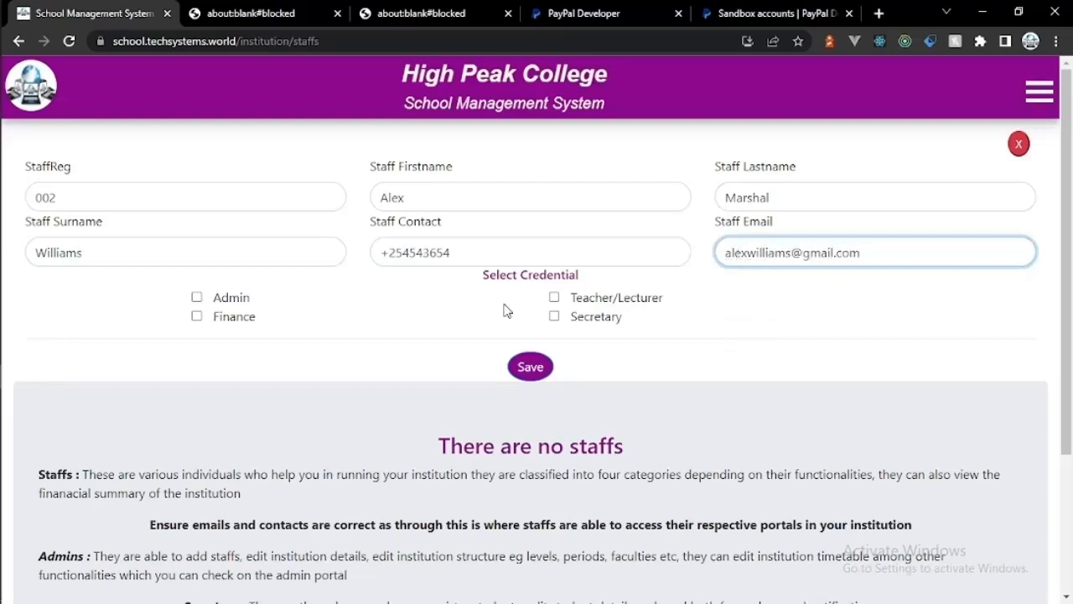
Step: Grant Admin, Finance, Teacher/Lecturer and Secretary rights, save the staff member, then open Chrome's menu
{"action": "left_click", "coordinate": [196, 297]}
{"action": "left_click", "coordinate": [196, 316]}
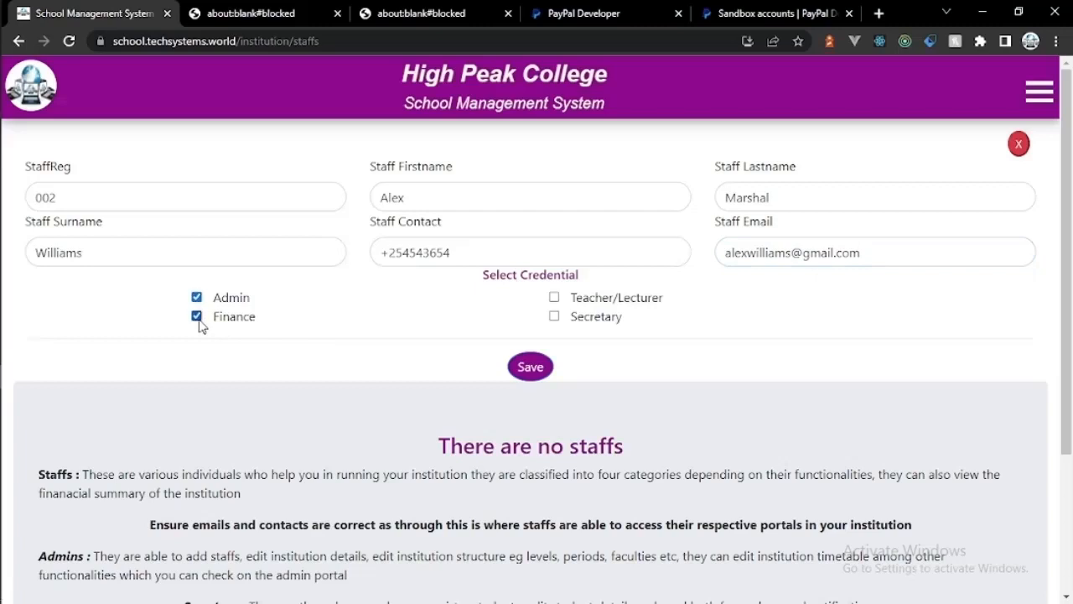
{"action": "left_click", "coordinate": [554, 297]}
{"action": "left_click", "coordinate": [554, 316]}
{"action": "left_click", "coordinate": [529, 366]}
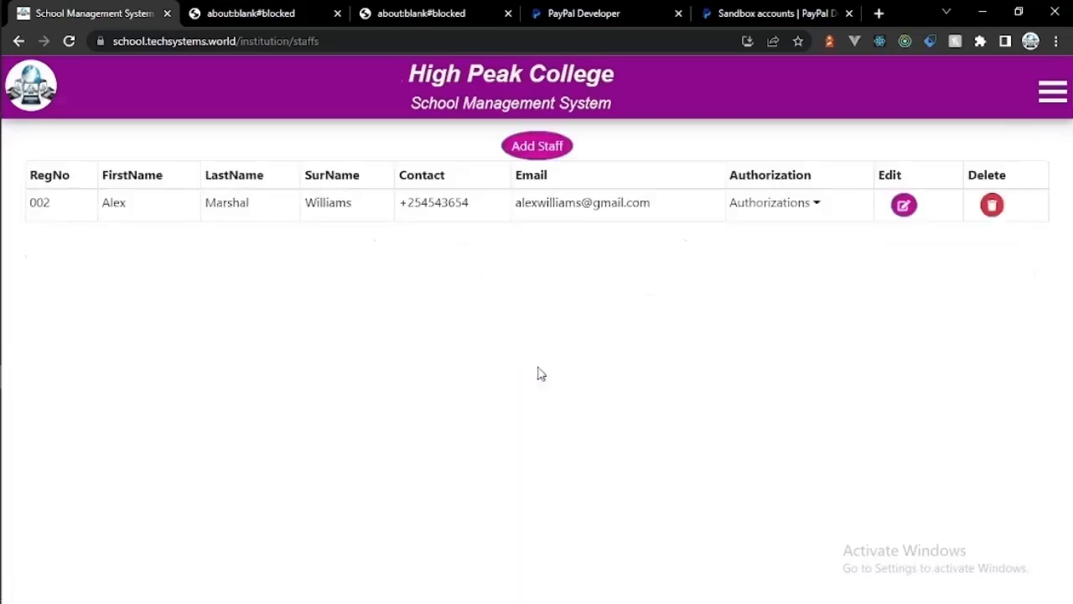
{"action": "left_click", "coordinate": [556, 144]}
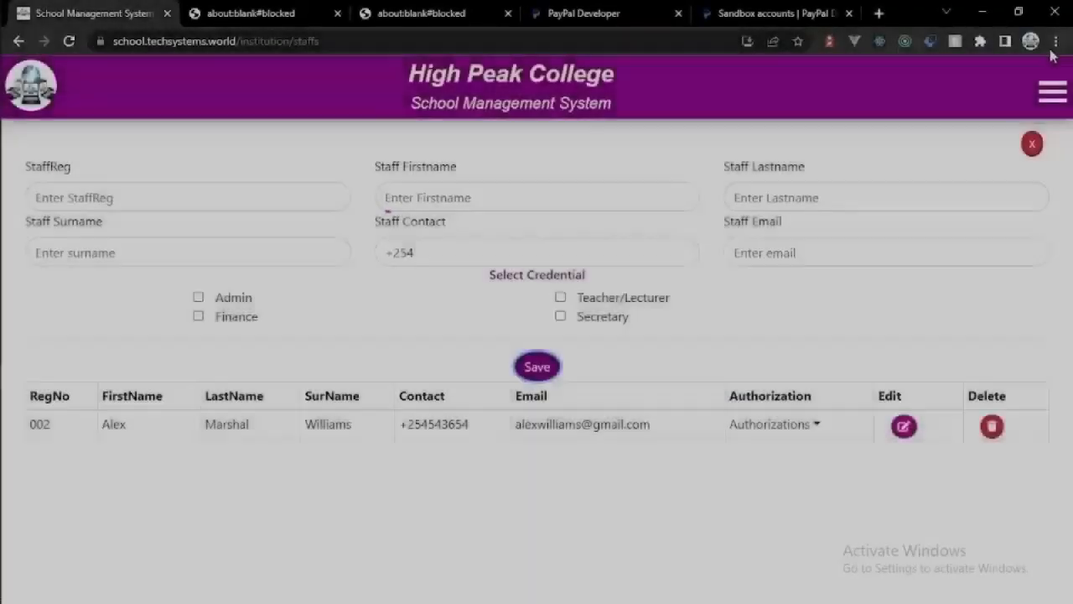
{"action": "left_click", "coordinate": [1055, 42]}
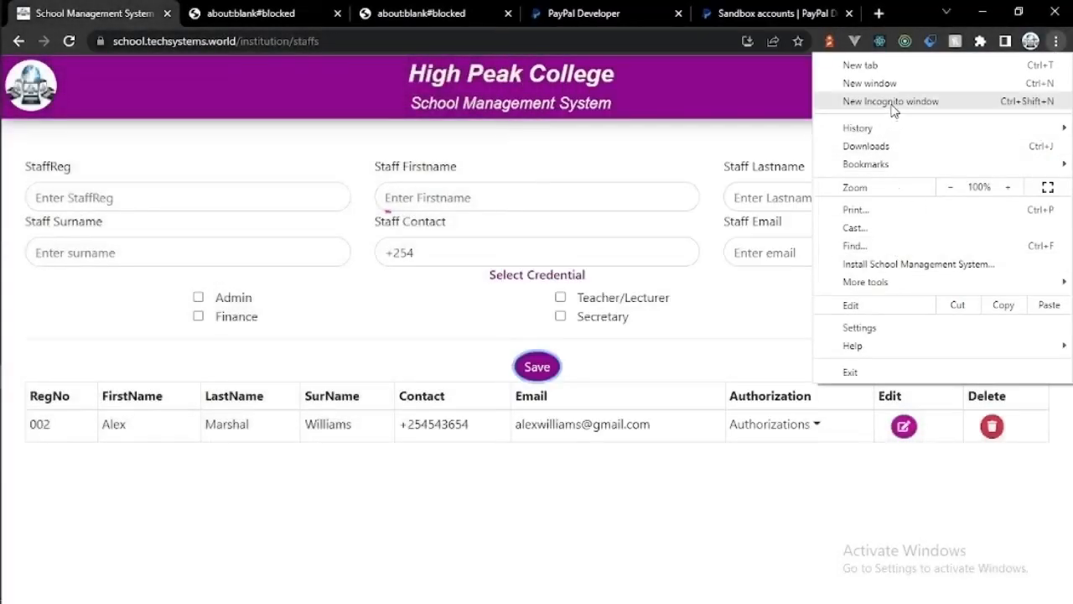
Step: Open a new incognito window and load the school management site
{"action": "left_click", "coordinate": [890, 100]}
{"action": "type", "text": "s"}
{"action": "key", "text": "Return"}
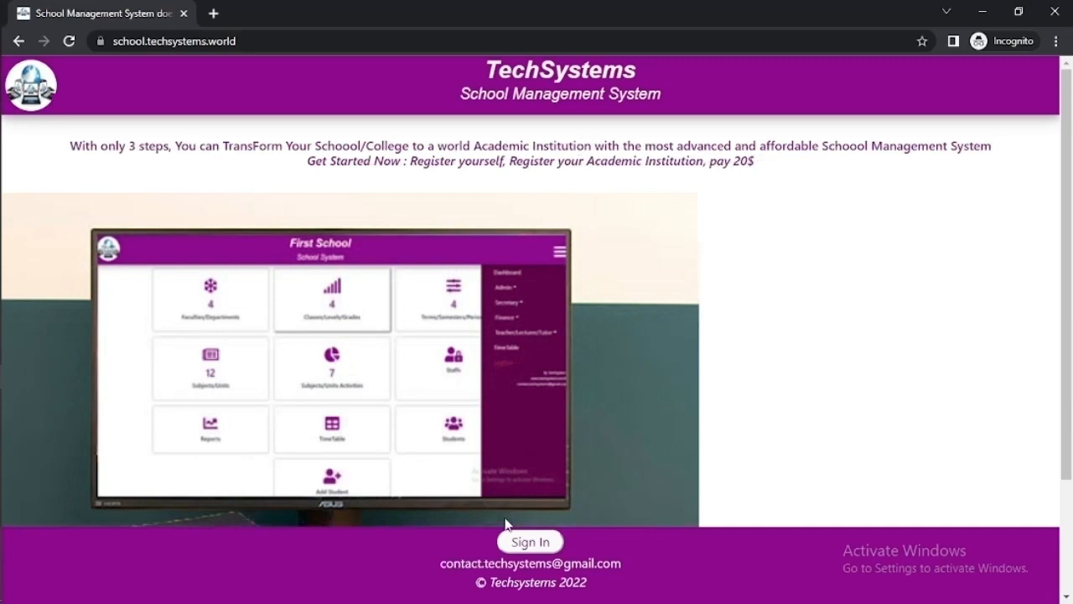
Step: Sign in with the staff member's e-mail address and send it
{"action": "left_click", "coordinate": [520, 540]}
{"action": "left_click", "coordinate": [533, 388]}
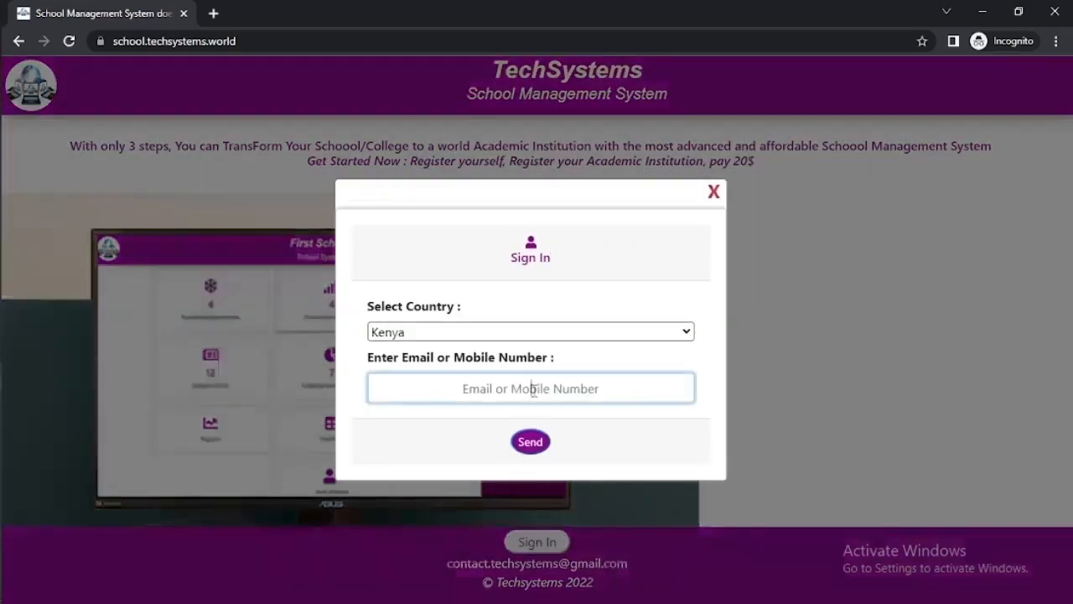
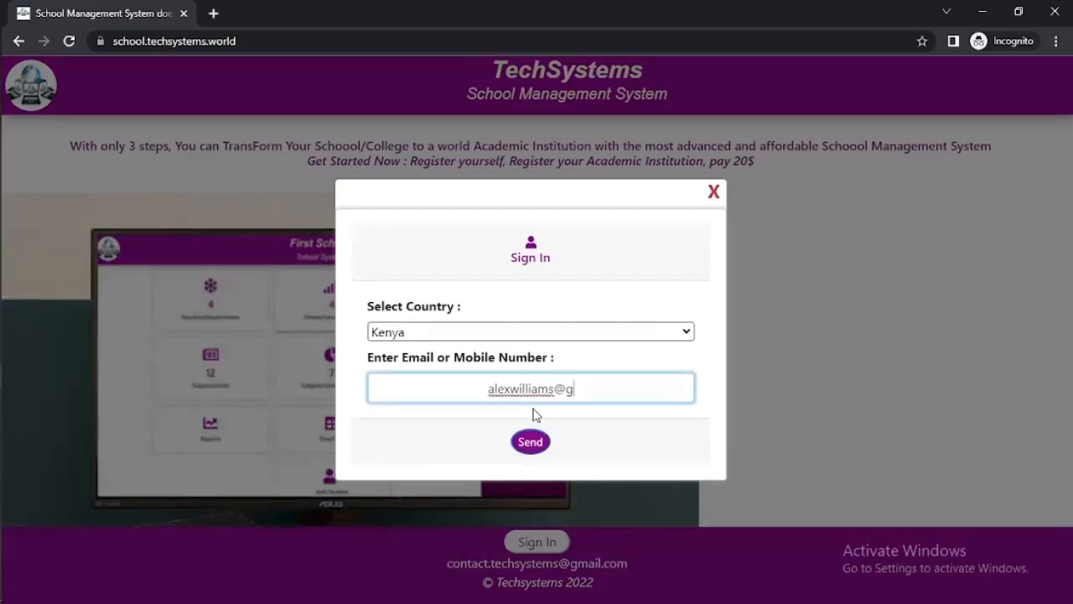
{"action": "left_click", "coordinate": [531, 441]}
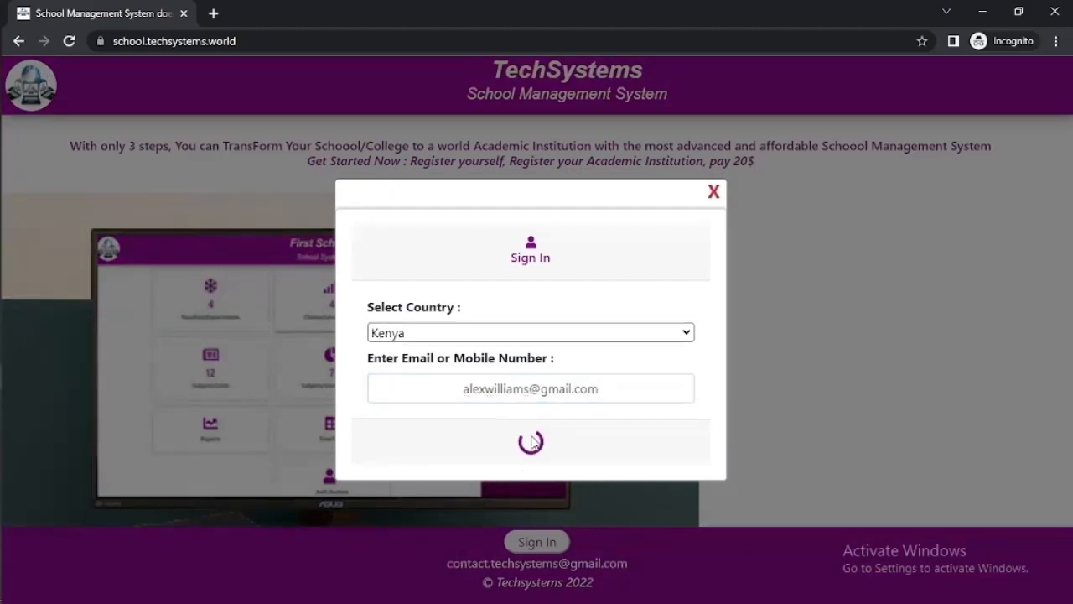
Step: Fill in the staff member's full name, the account password and its confirmation
{"action": "left_click", "coordinate": [518, 291]}
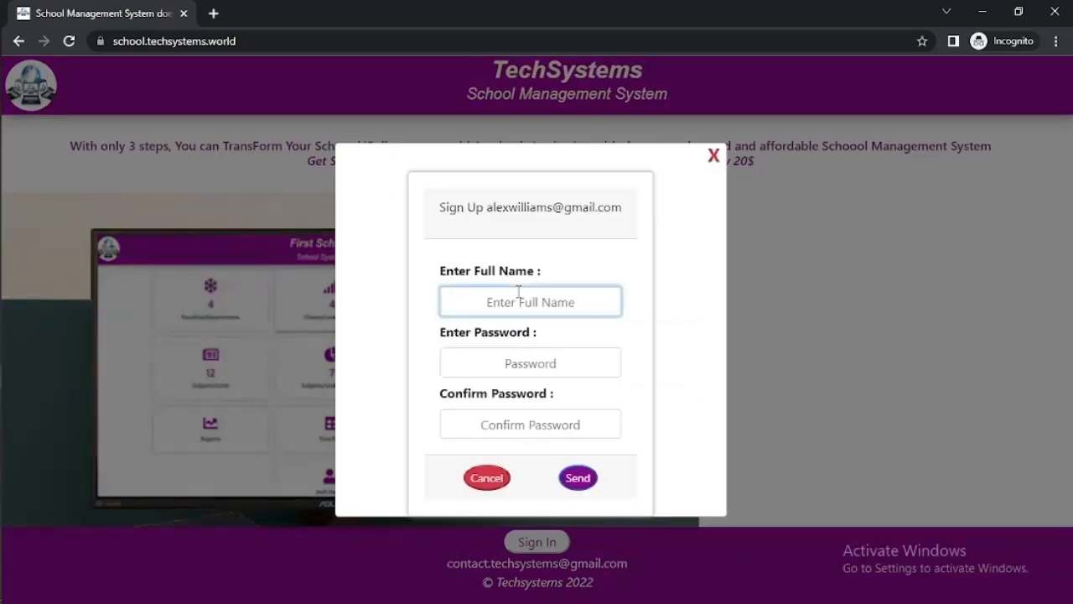
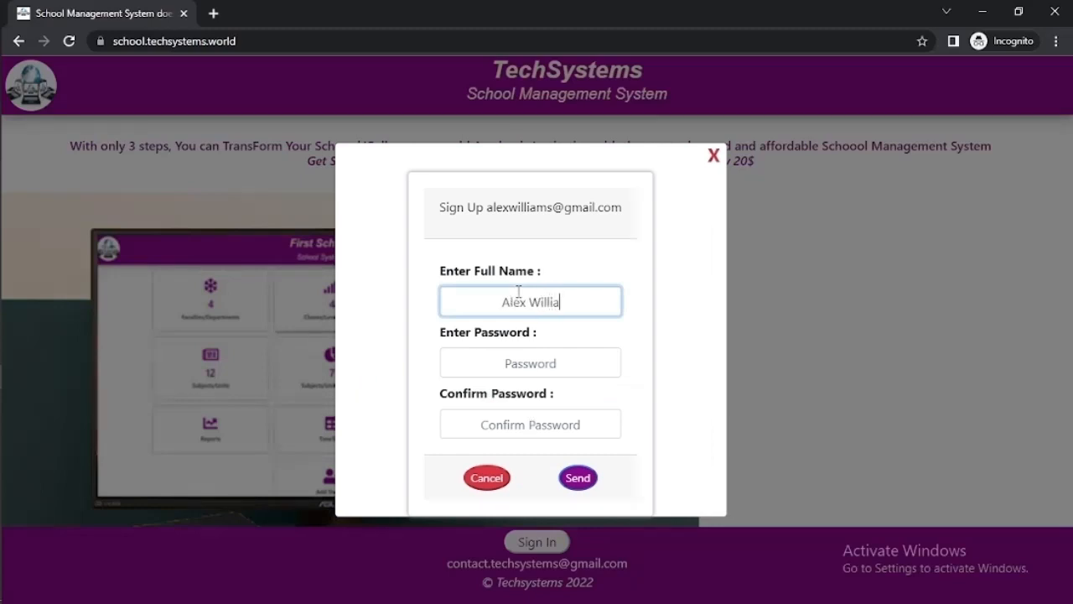
{"action": "left_click", "coordinate": [507, 353]}
{"action": "type", "text": "1"}
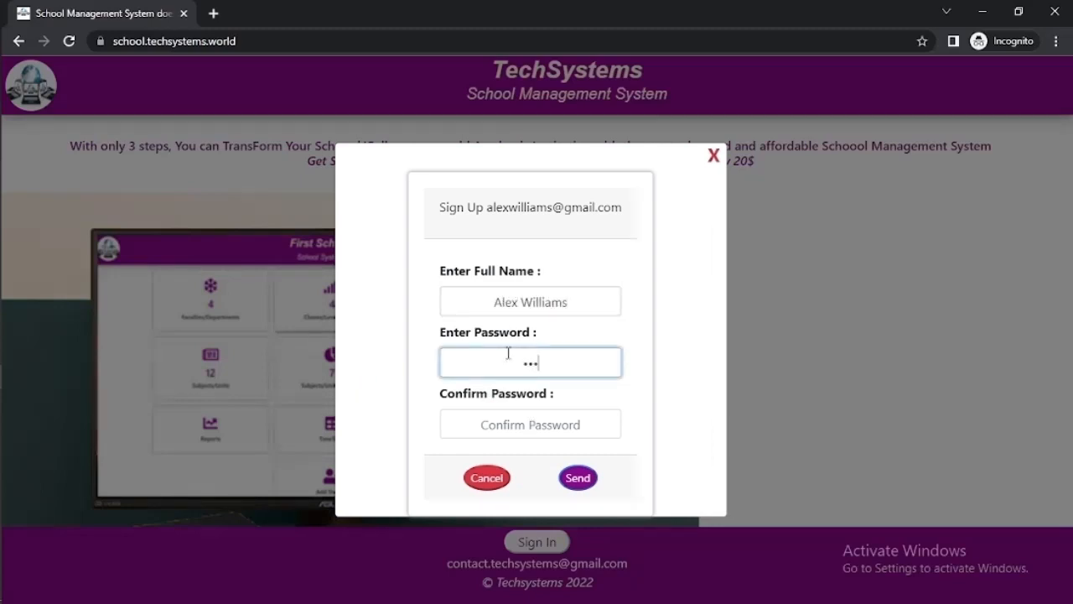
{"action": "left_click", "coordinate": [503, 418]}
{"action": "type", "text": "123456789"}
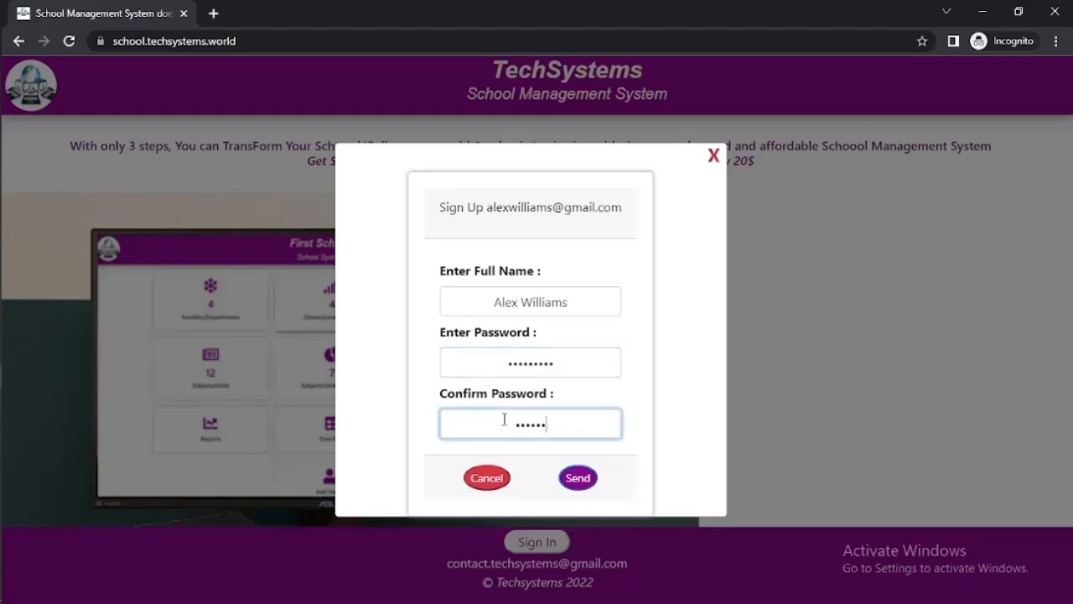
Step: Send the sign-up, then open a blank form under Secretary > Register Students
{"action": "left_click", "coordinate": [577, 479]}
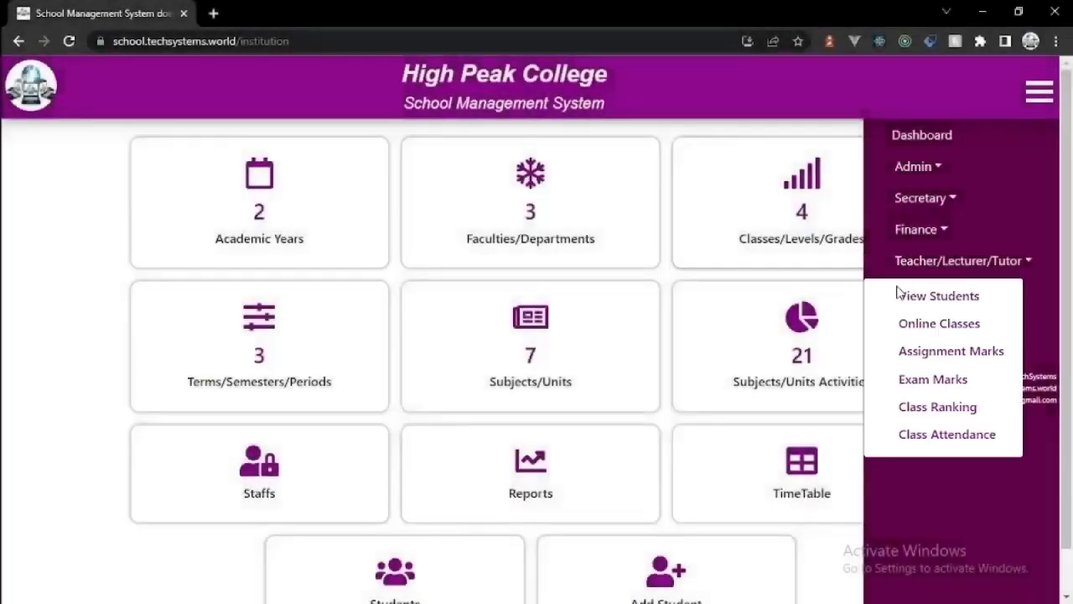
{"action": "left_click", "coordinate": [922, 197]}
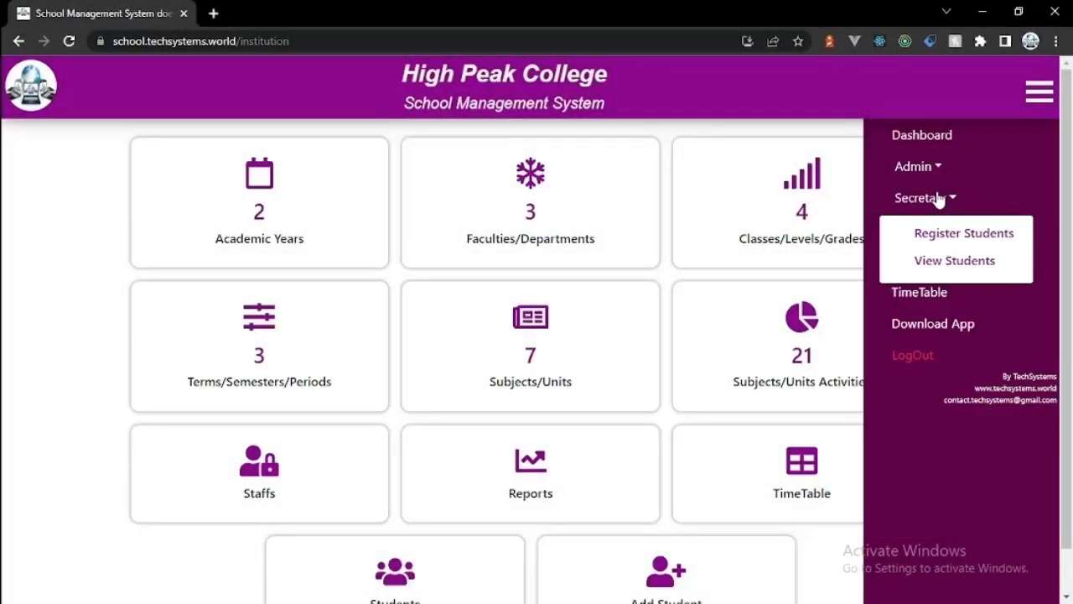
{"action": "left_click", "coordinate": [938, 233]}
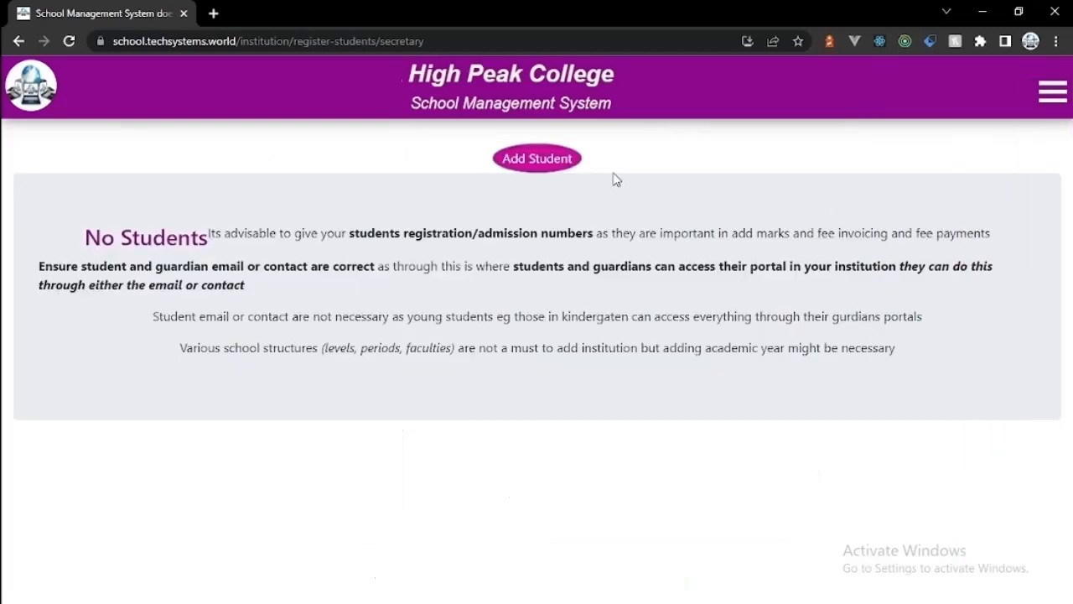
{"action": "left_click", "coordinate": [553, 161]}
Step: Enter the student's registration number, first, last and surnames, phone number and e-mail
{"action": "left_click", "coordinate": [300, 202]}
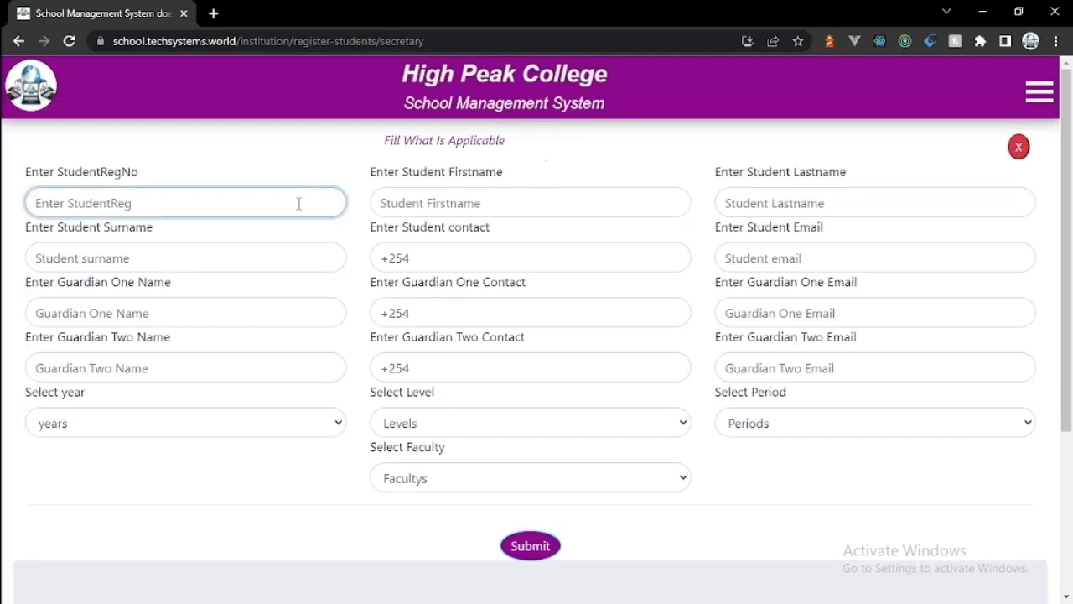
{"action": "type", "text": "2586"}
{"action": "left_click", "coordinate": [446, 202]}
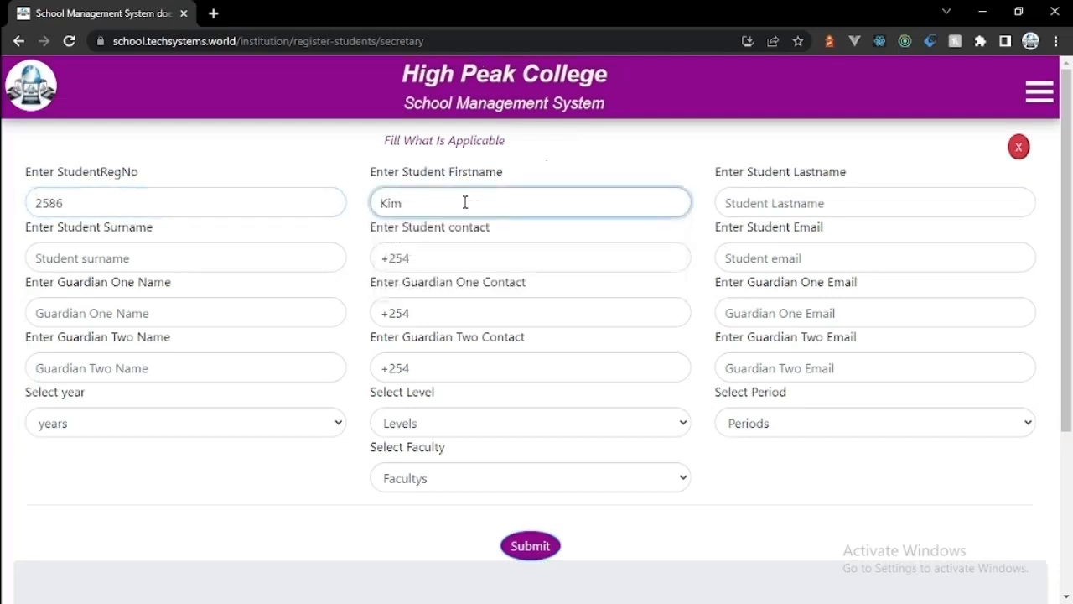
{"action": "left_click", "coordinate": [786, 203]}
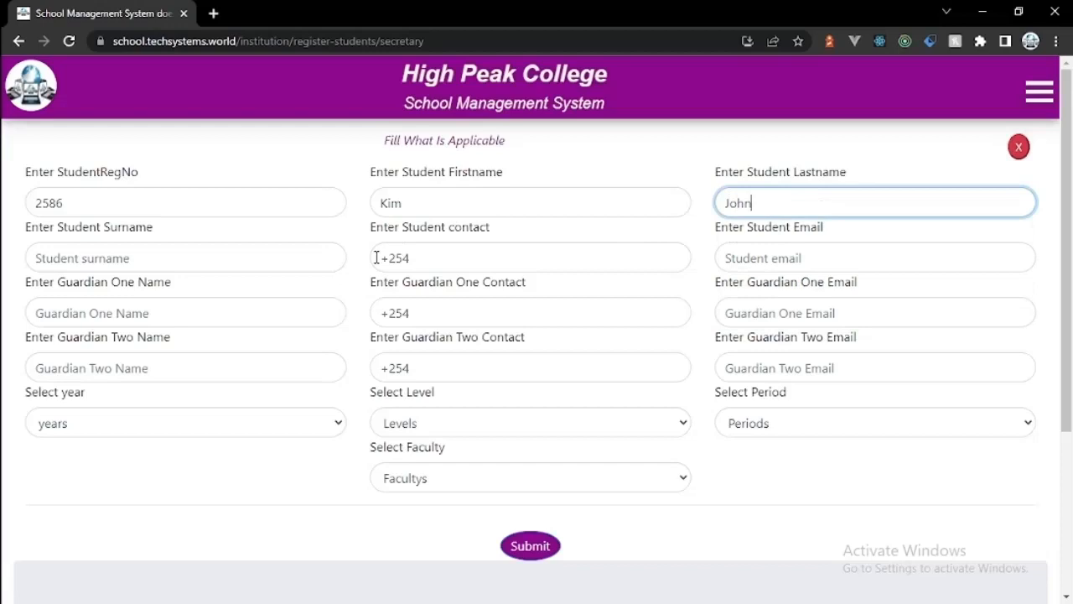
{"action": "left_click", "coordinate": [307, 263]}
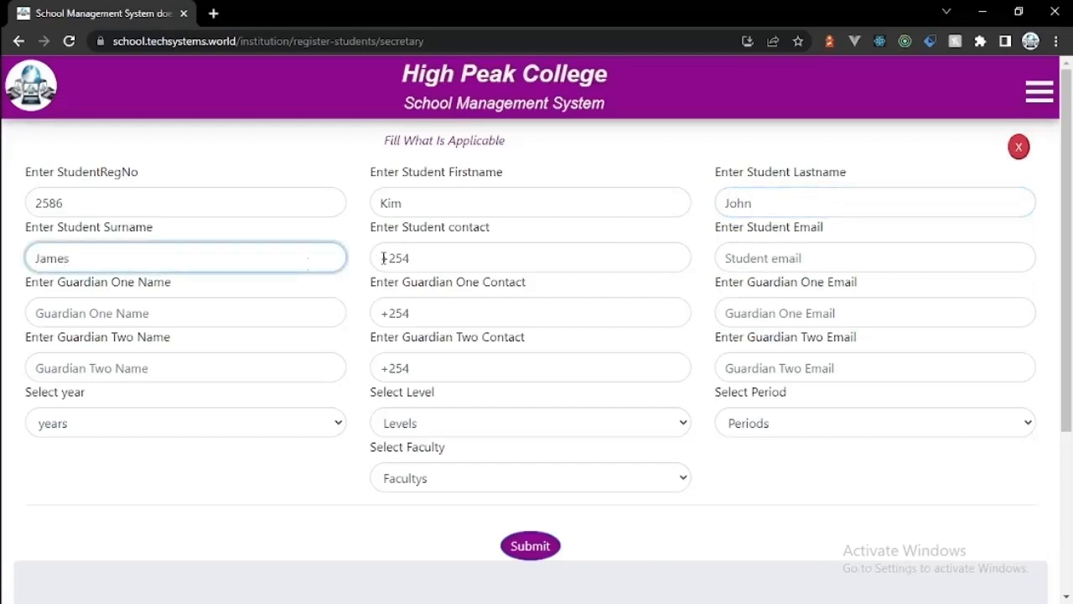
{"action": "left_click", "coordinate": [383, 258]}
{"action": "type", "text": "876978"}
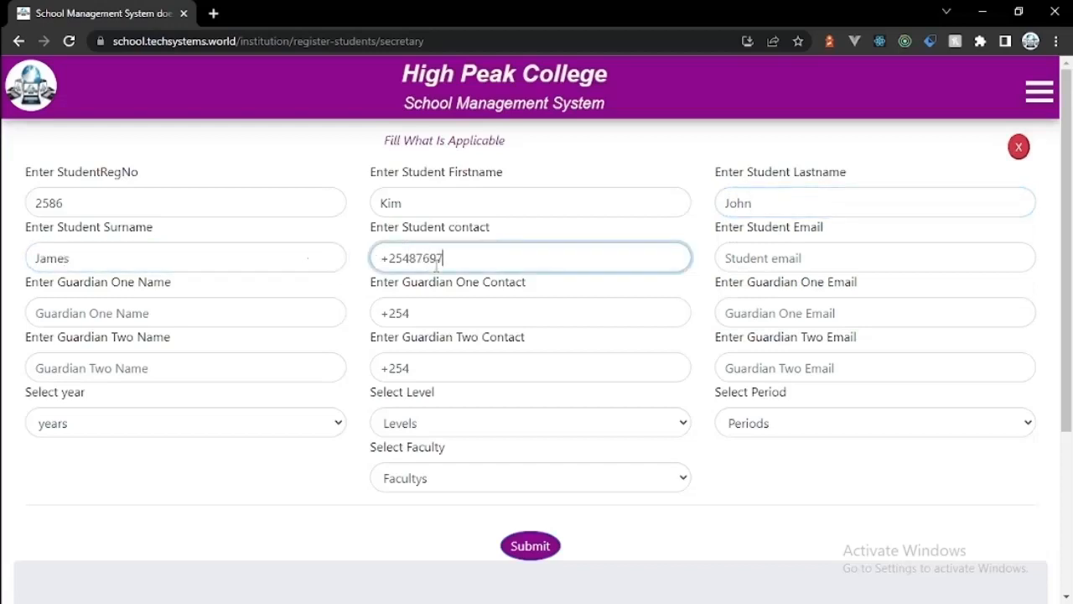
{"action": "left_click", "coordinate": [793, 251]}
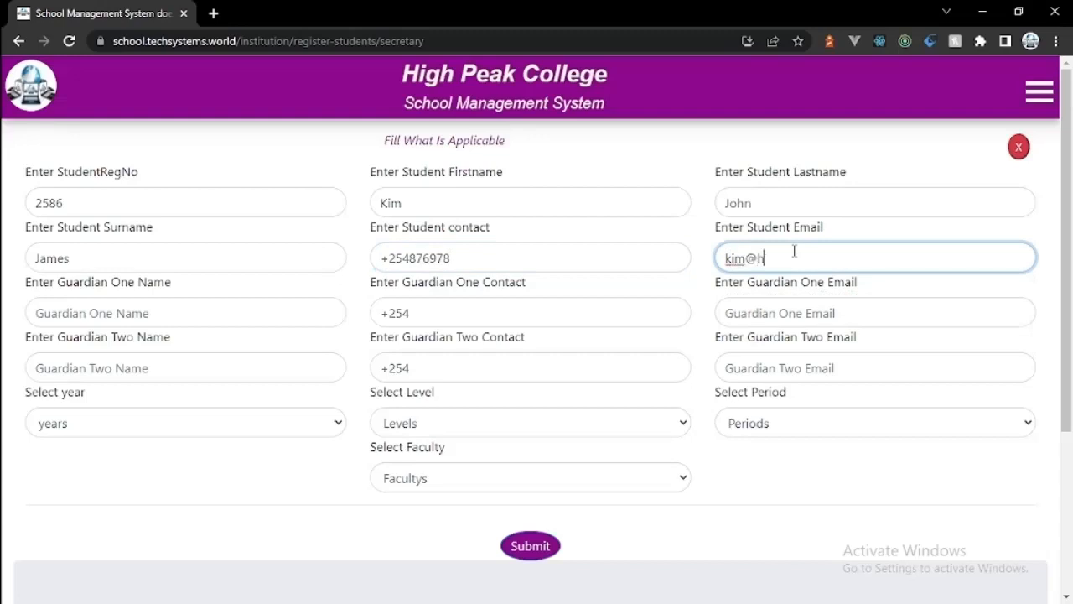
Step: Enter both guardians' names, phone numbers and e-mail addresses
{"action": "left_click", "coordinate": [275, 314]}
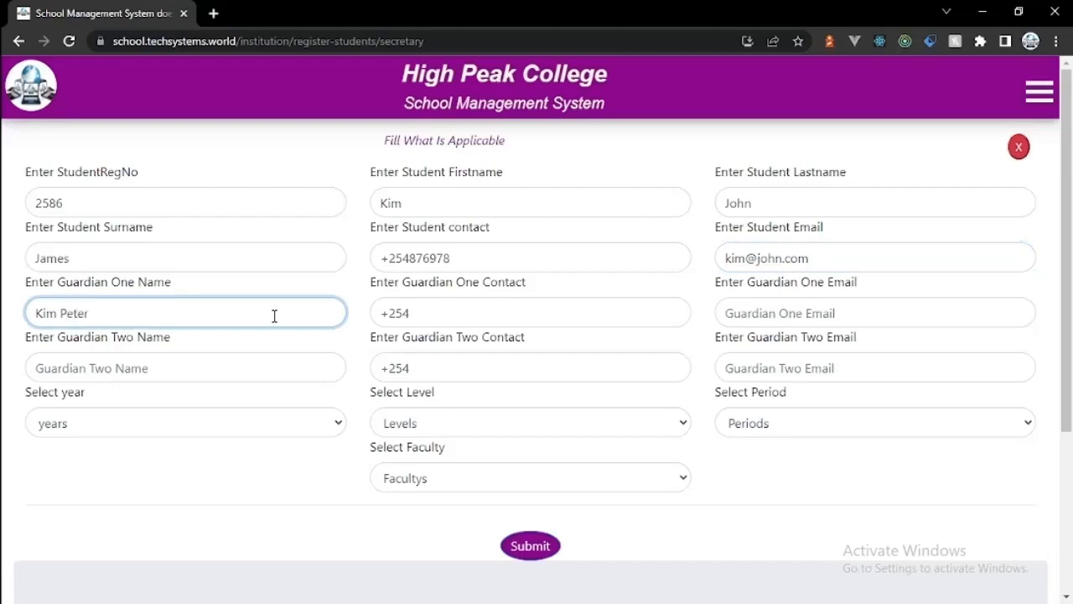
{"action": "left_click", "coordinate": [502, 310]}
{"action": "type", "text": "56787"}
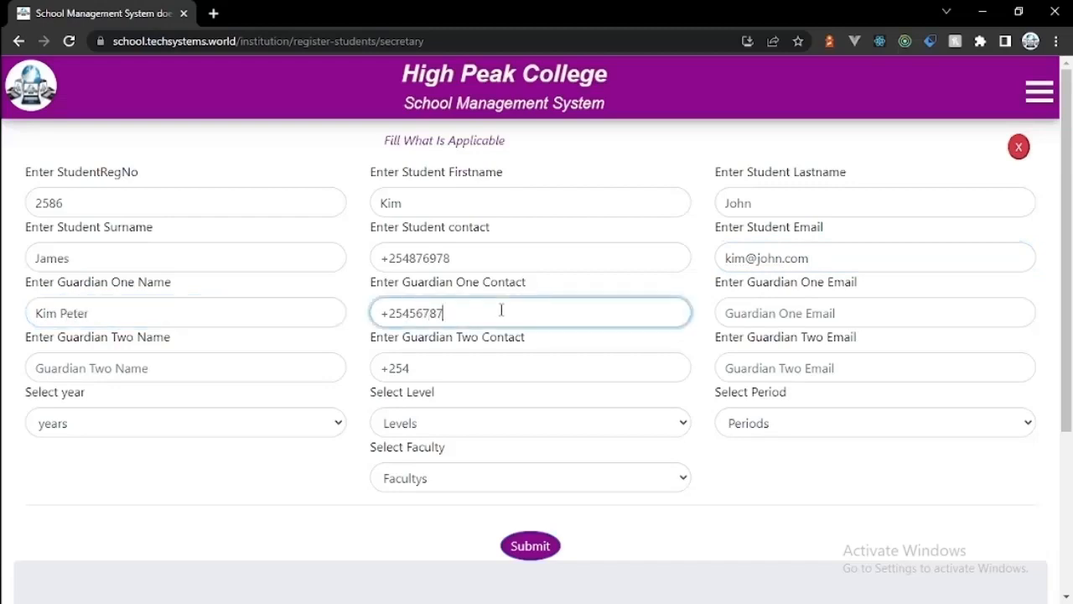
{"action": "left_click", "coordinate": [761, 311]}
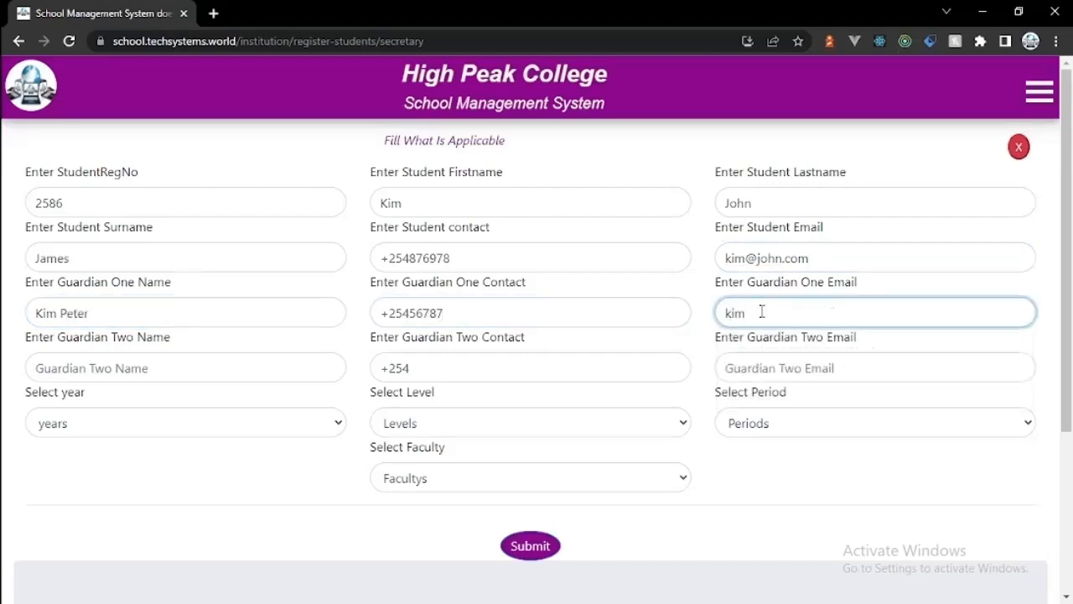
{"action": "left_click", "coordinate": [251, 362]}
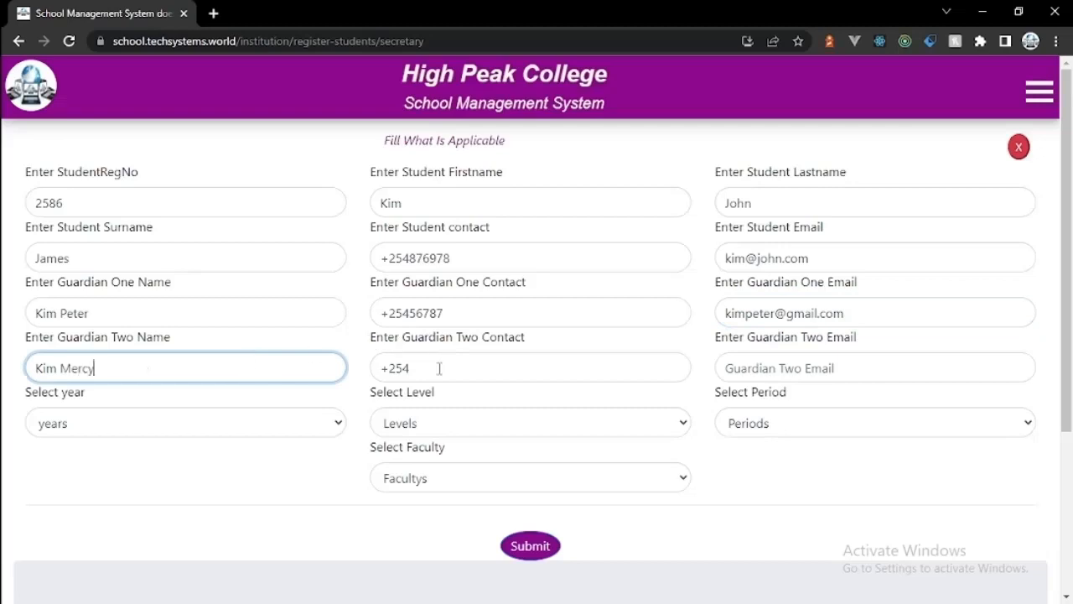
{"action": "left_click", "coordinate": [438, 368]}
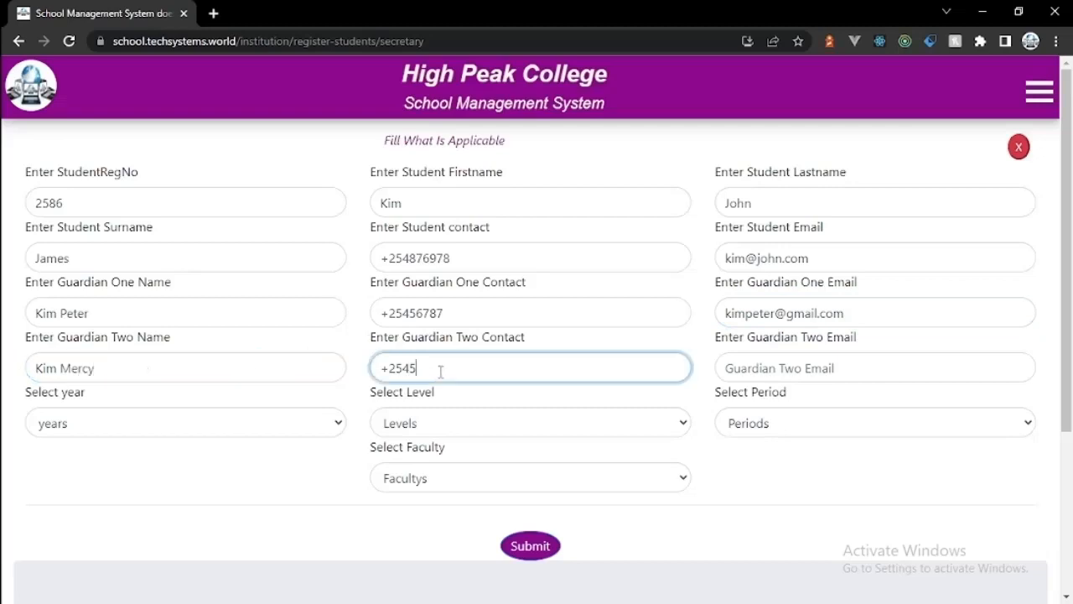
{"action": "type", "text": "567890"}
{"action": "left_click", "coordinate": [742, 373]}
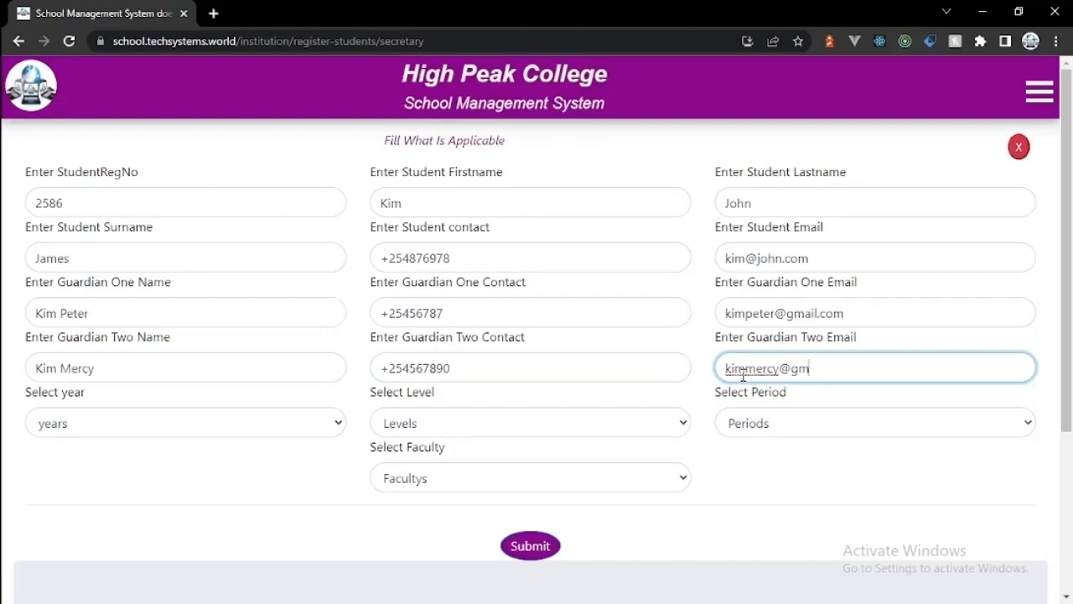
Step: Set 2021-2022, First Year, First Semester, Computer Science and submit the registration
{"action": "left_click", "coordinate": [314, 428]}
{"action": "left_click", "coordinate": [314, 481]}
{"action": "left_click", "coordinate": [492, 426]}
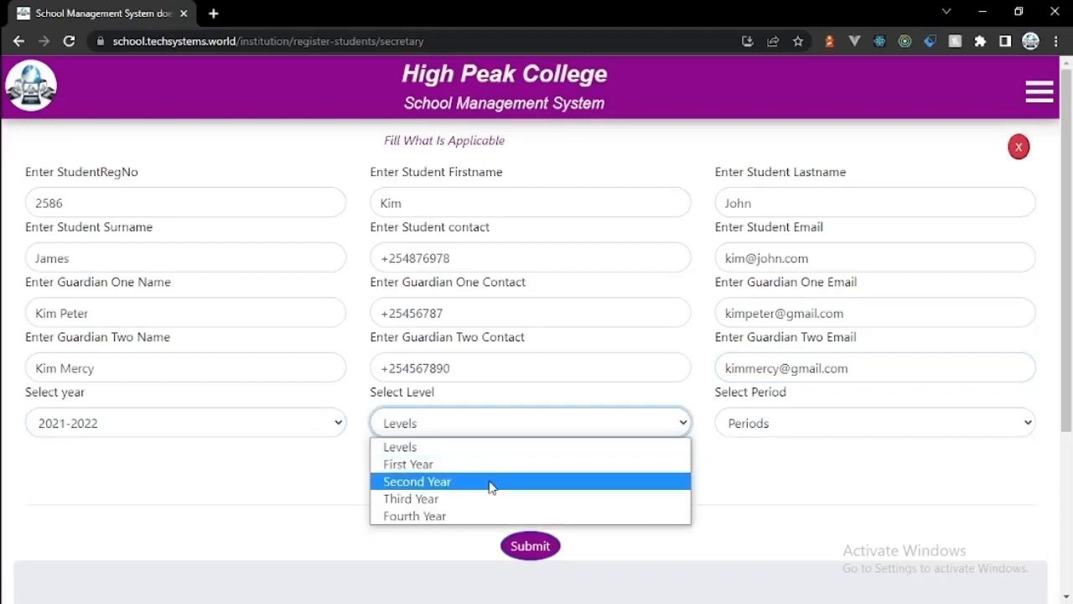
{"action": "left_click", "coordinate": [486, 464]}
{"action": "left_click", "coordinate": [747, 426]}
{"action": "left_click", "coordinate": [752, 466]}
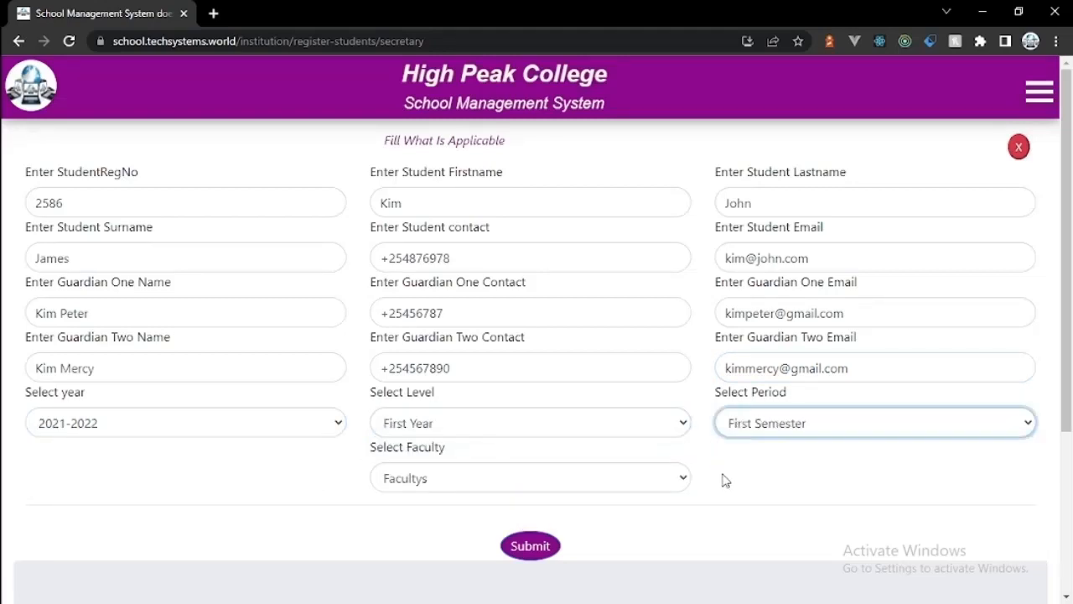
{"action": "left_click", "coordinate": [593, 486]}
{"action": "left_click", "coordinate": [580, 544]}
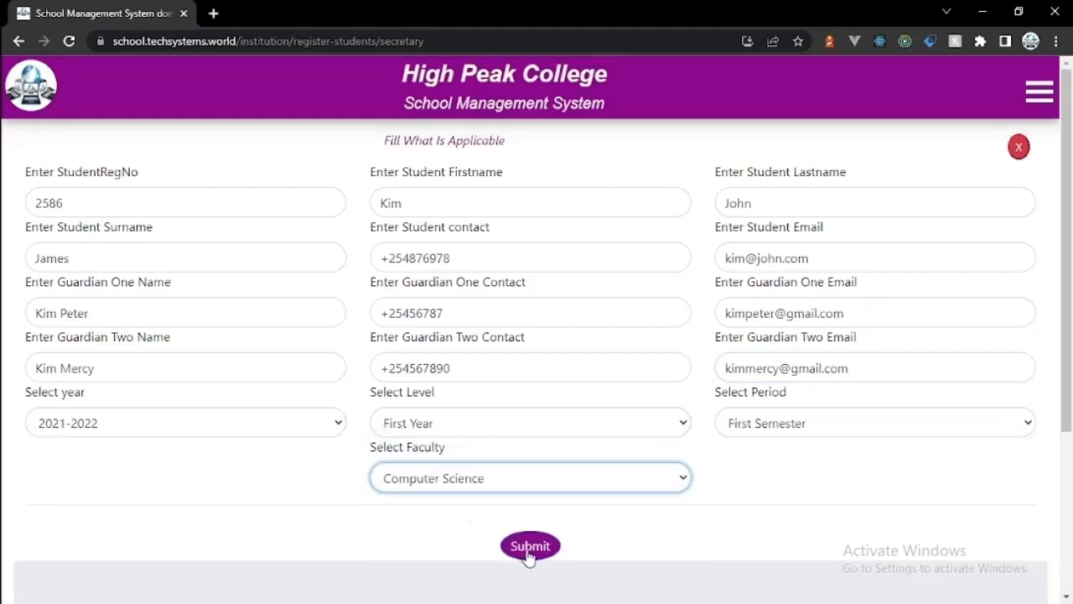
{"action": "left_click", "coordinate": [529, 550]}
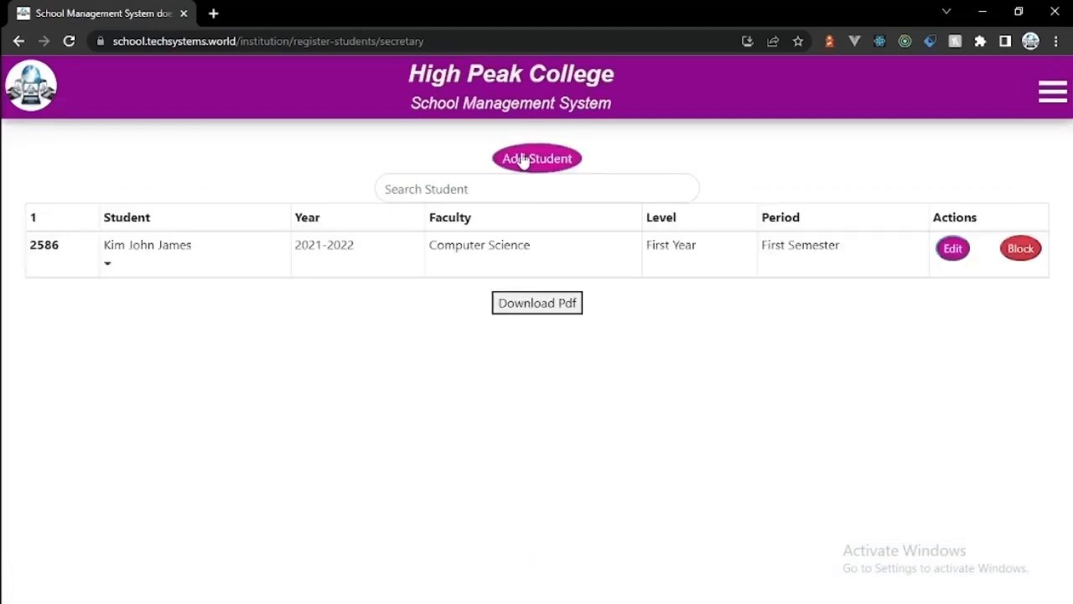
Step: On a fresh form, enter the next student's registration number, names, phone number and e-mail
{"action": "left_click", "coordinate": [522, 160]}
{"action": "left_click", "coordinate": [301, 191]}
{"action": "type", "text": "6523"}
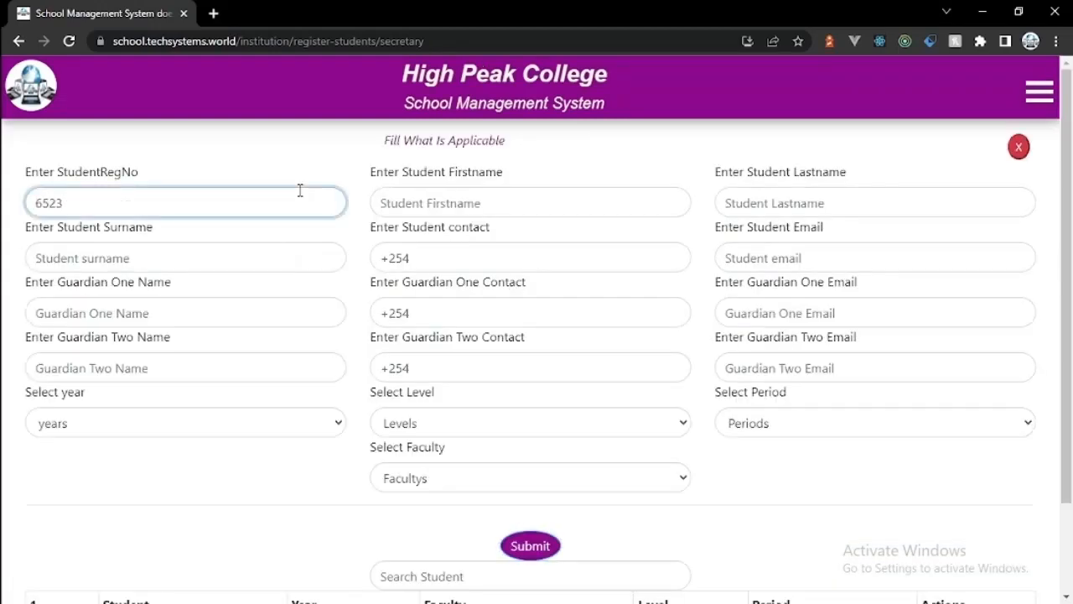
{"action": "left_click", "coordinate": [443, 201]}
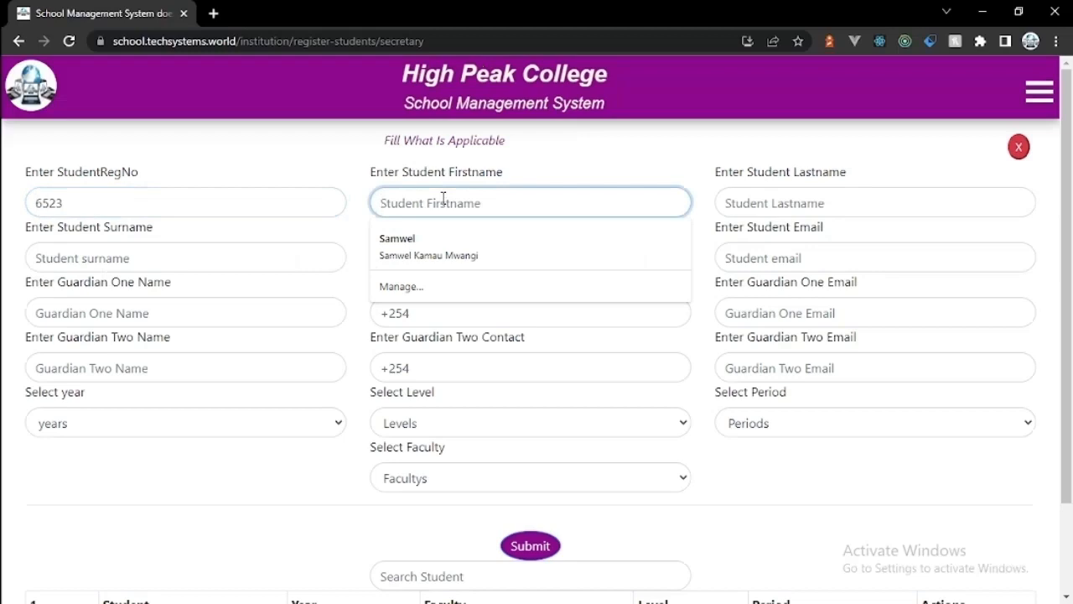
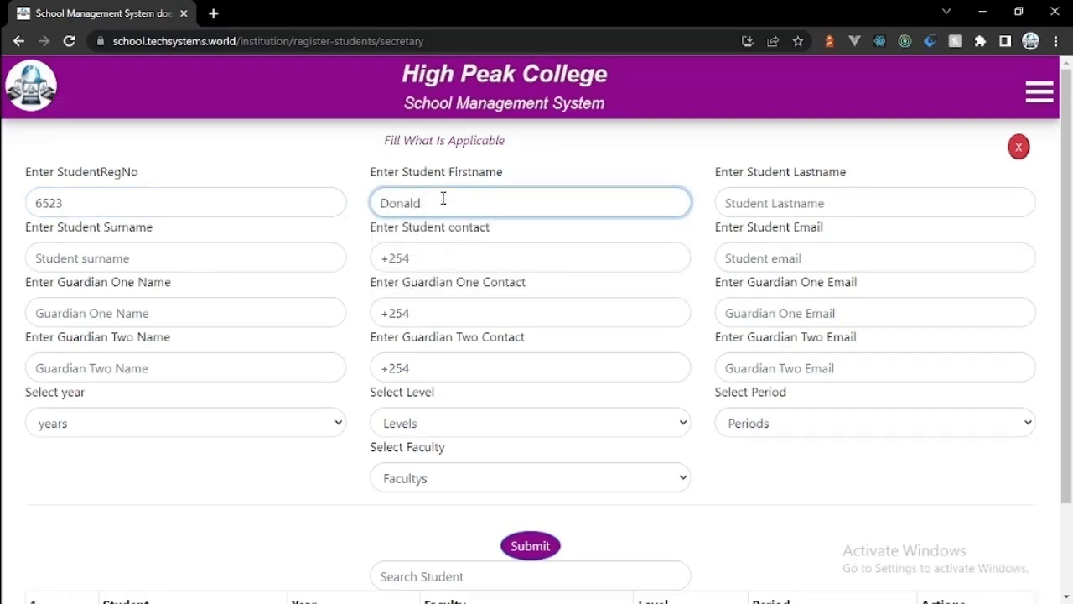
{"action": "left_click", "coordinate": [742, 202]}
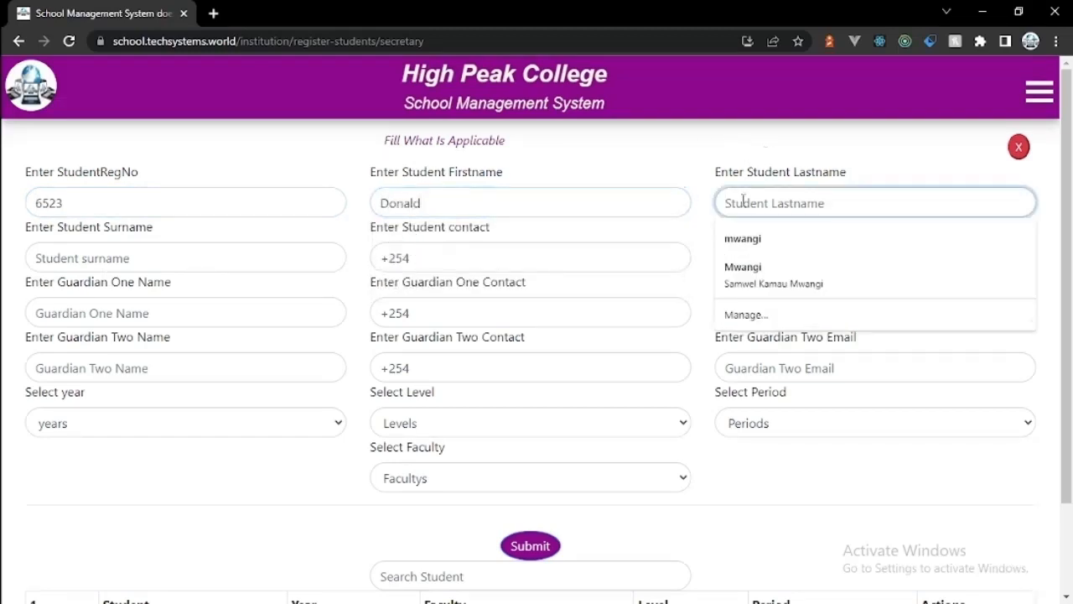
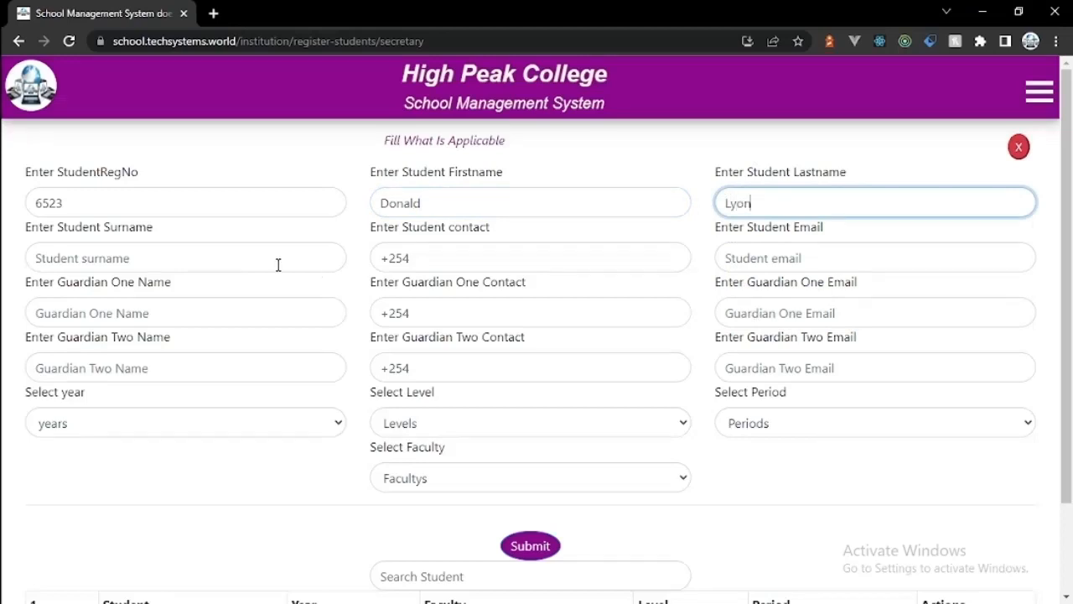
{"action": "left_click", "coordinate": [278, 265]}
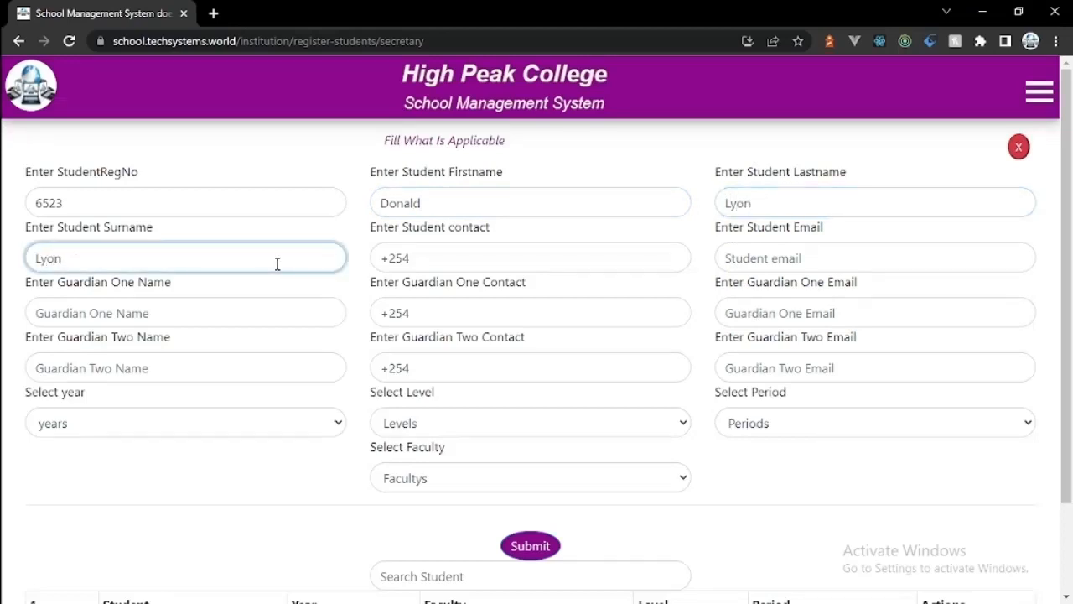
{"action": "left_click", "coordinate": [472, 258]}
{"action": "type", "text": "56788"}
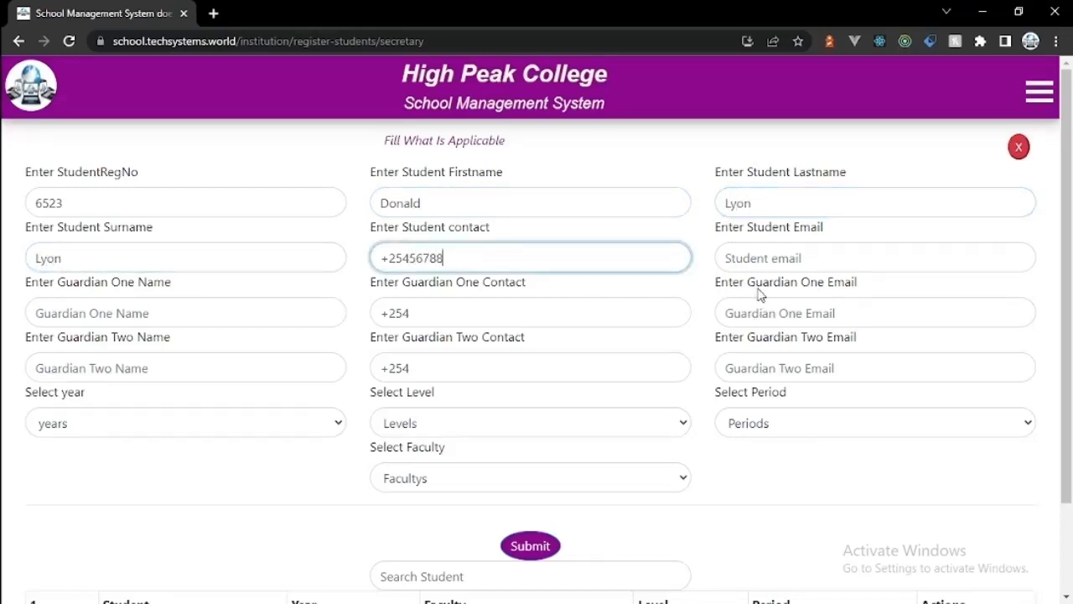
{"action": "left_click", "coordinate": [754, 258]}
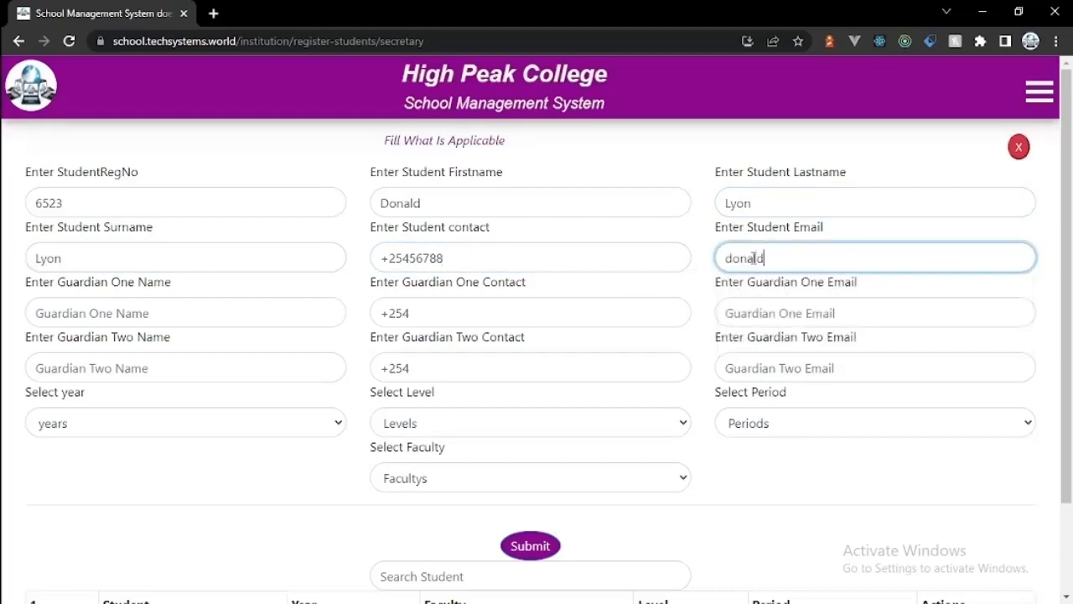
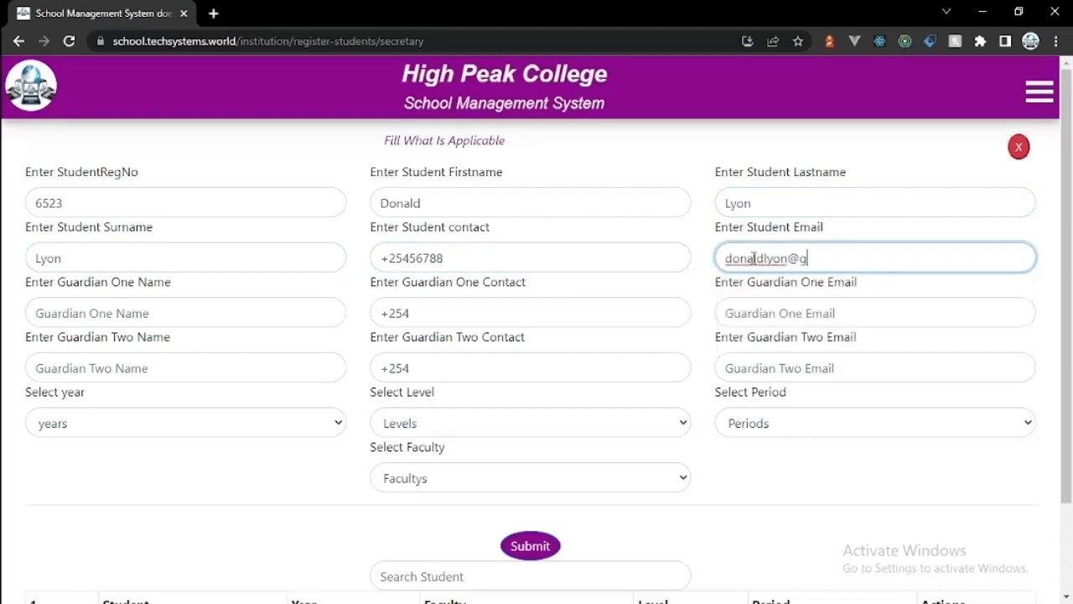
Step: Enter the first guardian's name, phone number and e-mail address
{"action": "left_click", "coordinate": [236, 314]}
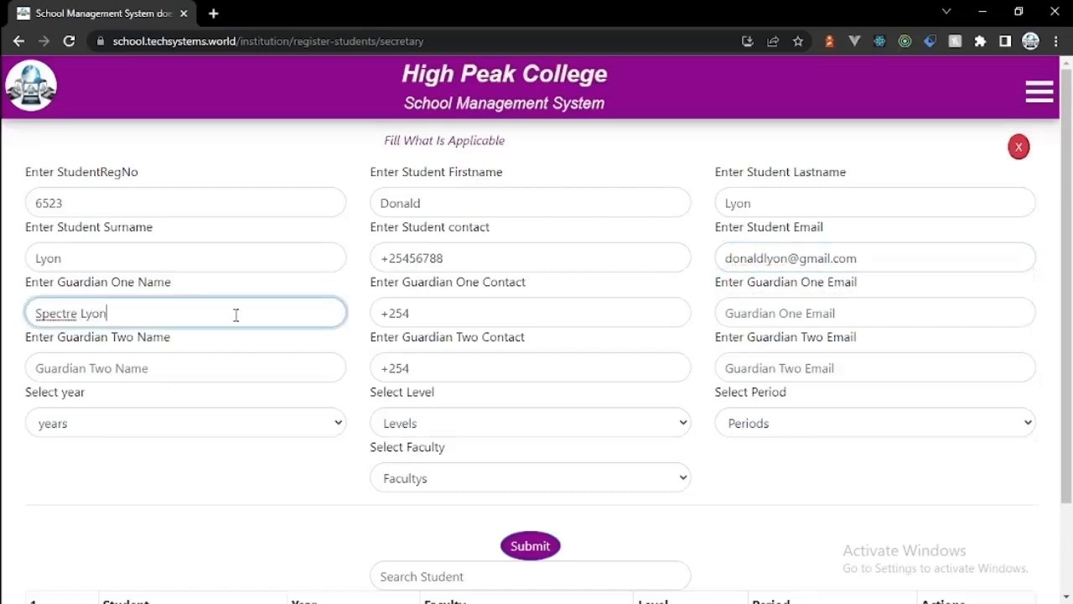
{"action": "left_click", "coordinate": [459, 315]}
{"action": "type", "text": "7456523"}
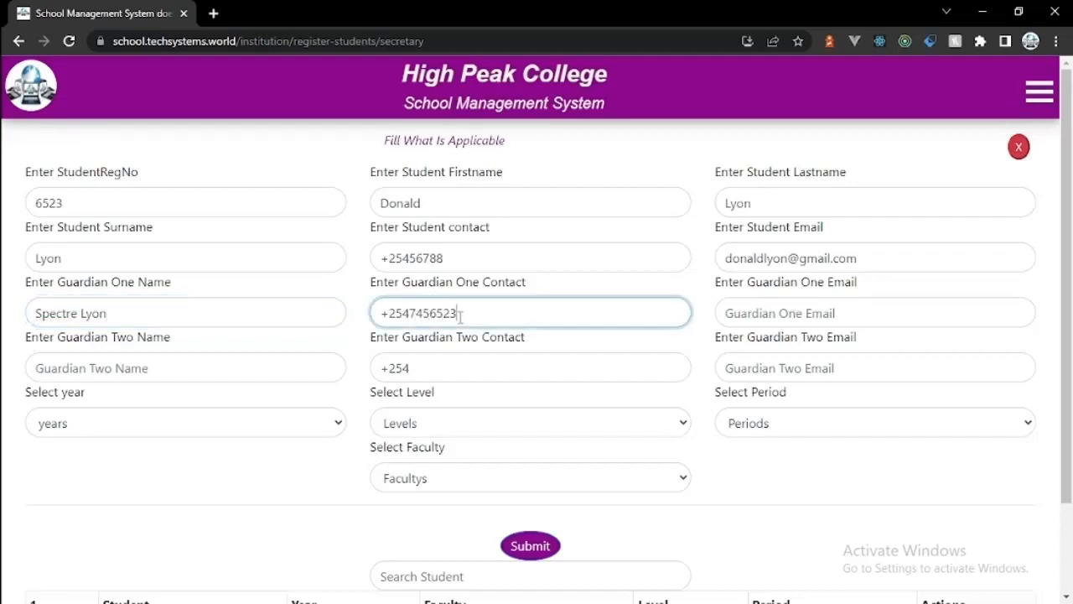
{"action": "left_click", "coordinate": [804, 311]}
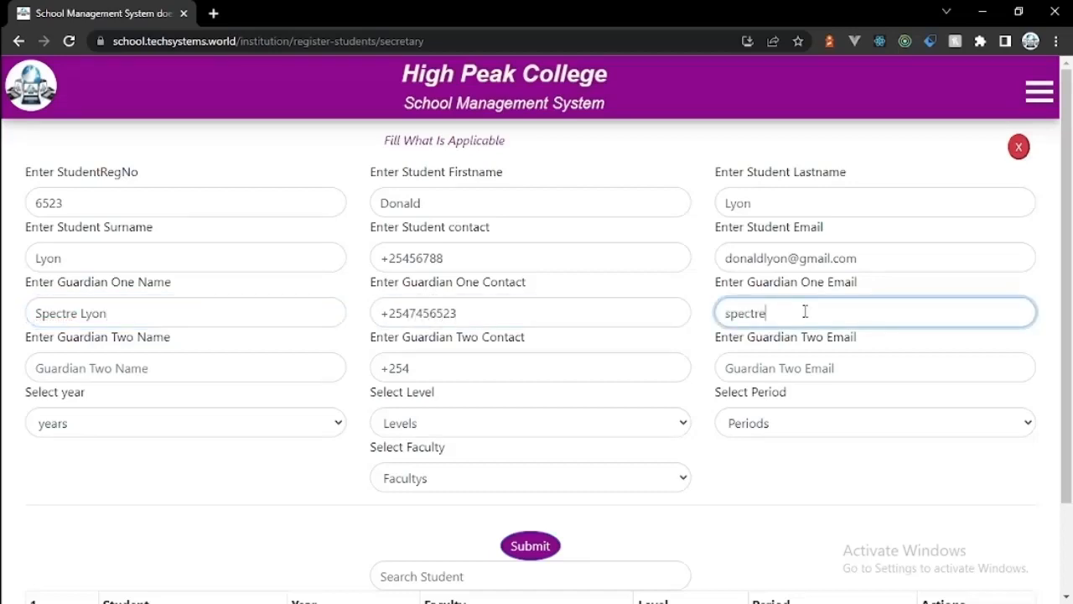
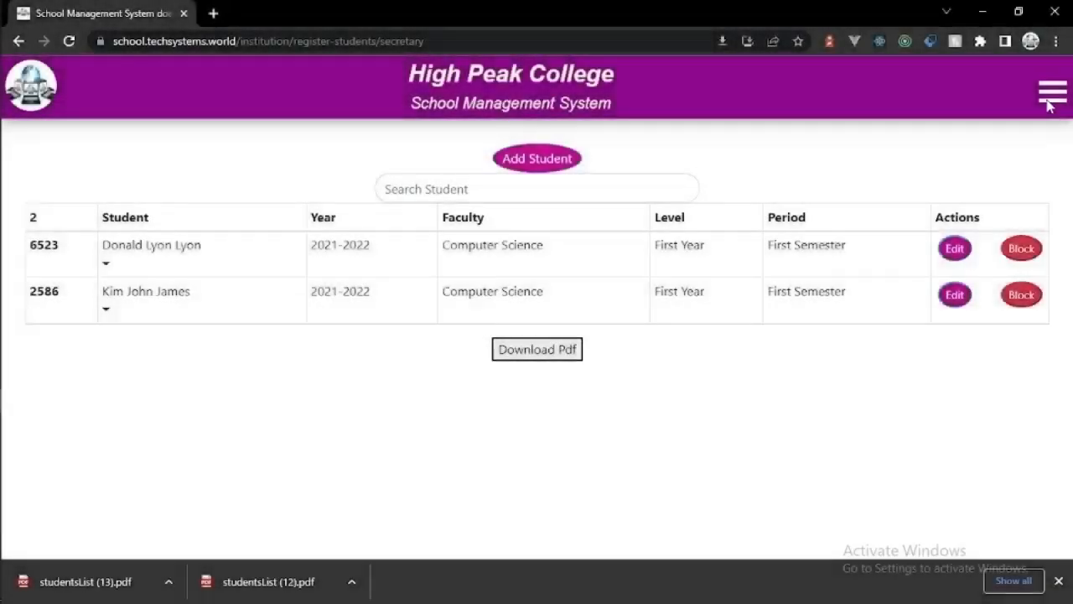
Step: In the secretary's Student Actions form, choose 2021-2022, First Year, First Semester and Computer Science
{"action": "left_click", "coordinate": [1052, 92]}
{"action": "left_click", "coordinate": [935, 197]}
{"action": "left_click", "coordinate": [945, 260]}
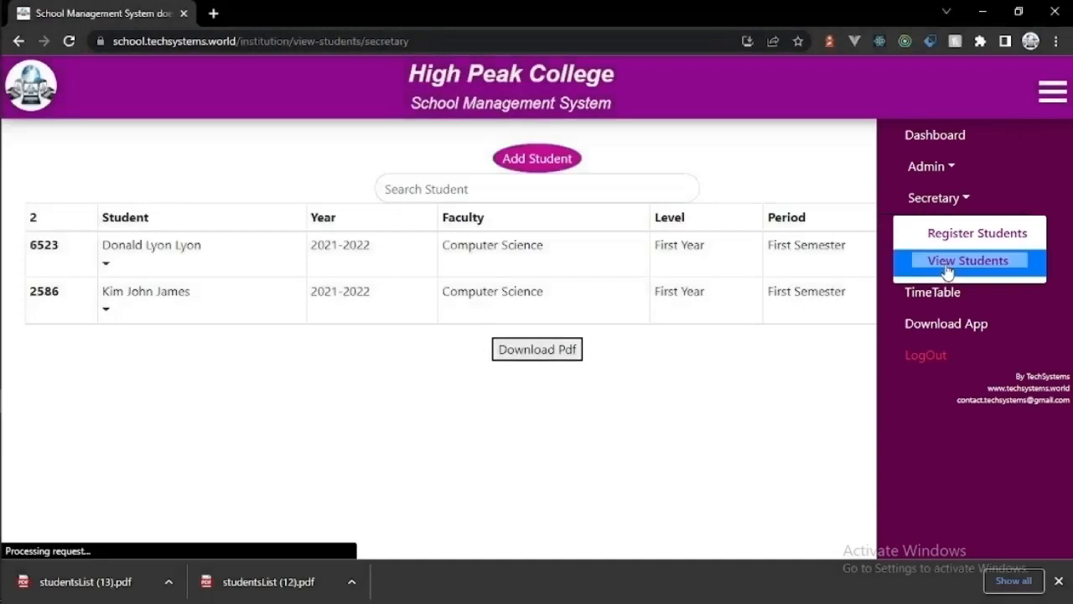
{"action": "left_click", "coordinate": [537, 158]}
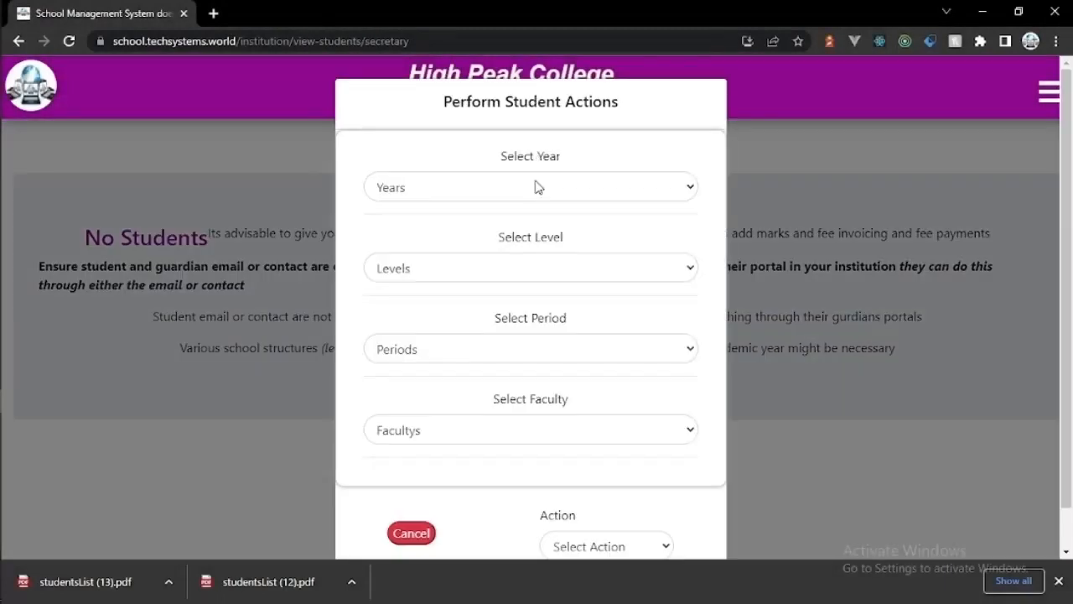
{"action": "left_click", "coordinate": [536, 187]}
{"action": "left_click", "coordinate": [526, 243]}
{"action": "left_click", "coordinate": [523, 269]}
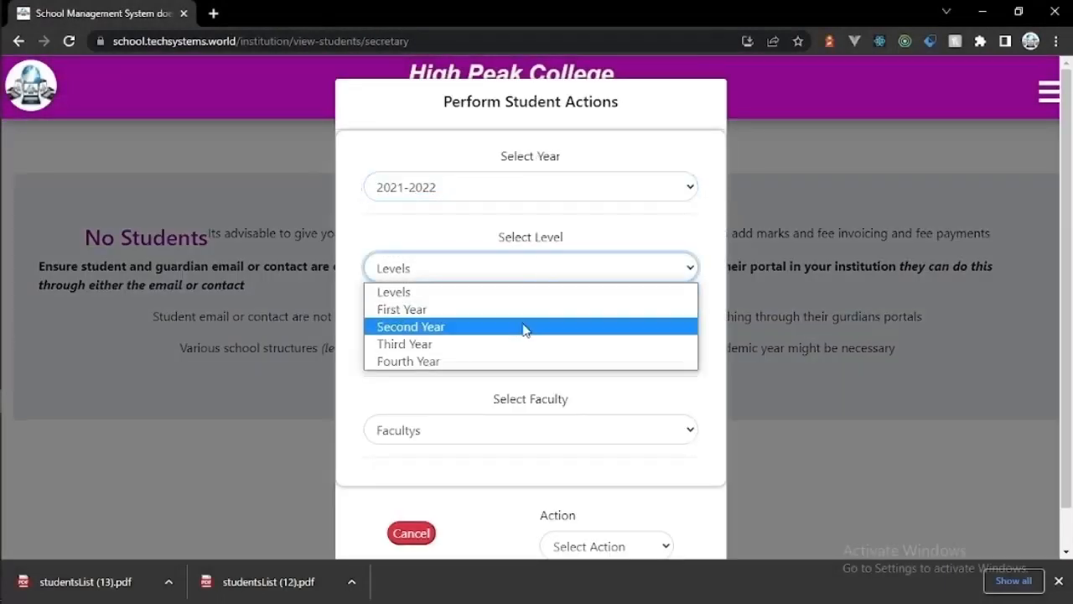
{"action": "left_click", "coordinate": [523, 310]}
{"action": "left_click", "coordinate": [516, 356]}
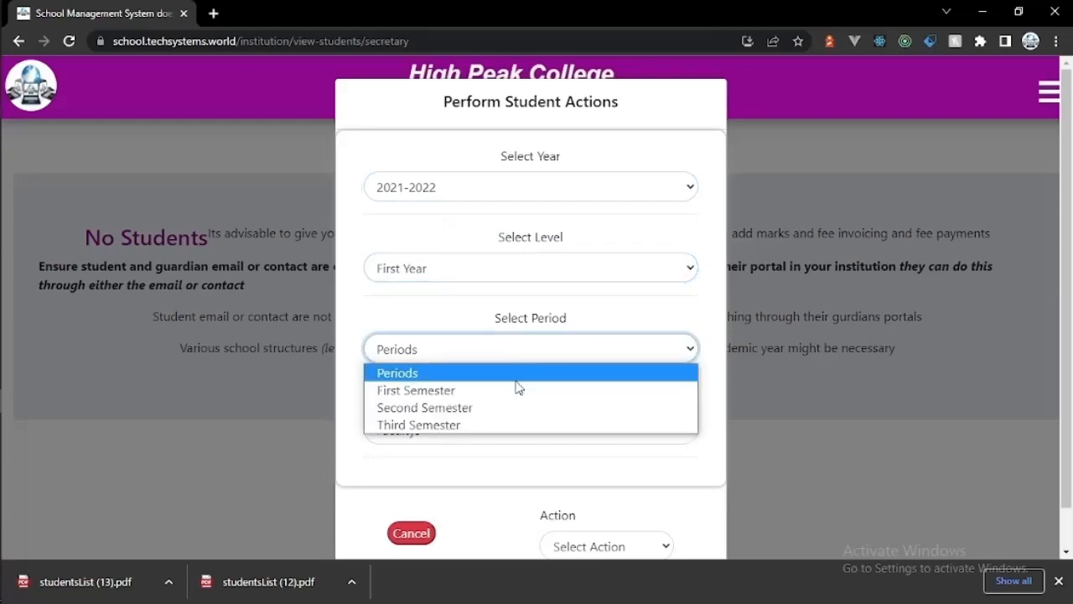
{"action": "left_click", "coordinate": [516, 389]}
{"action": "left_click", "coordinate": [516, 431]}
{"action": "left_click", "coordinate": [509, 491]}
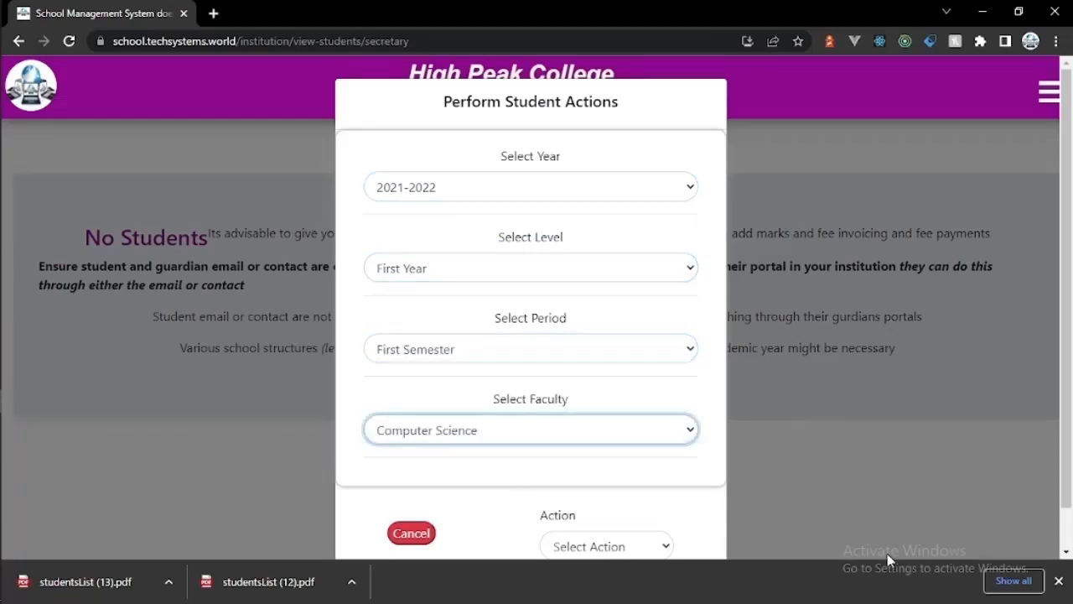
Step: Run the View Students action and search the resulting list for 'geu'
{"action": "left_click", "coordinate": [1059, 580]}
{"action": "left_click", "coordinate": [667, 548]}
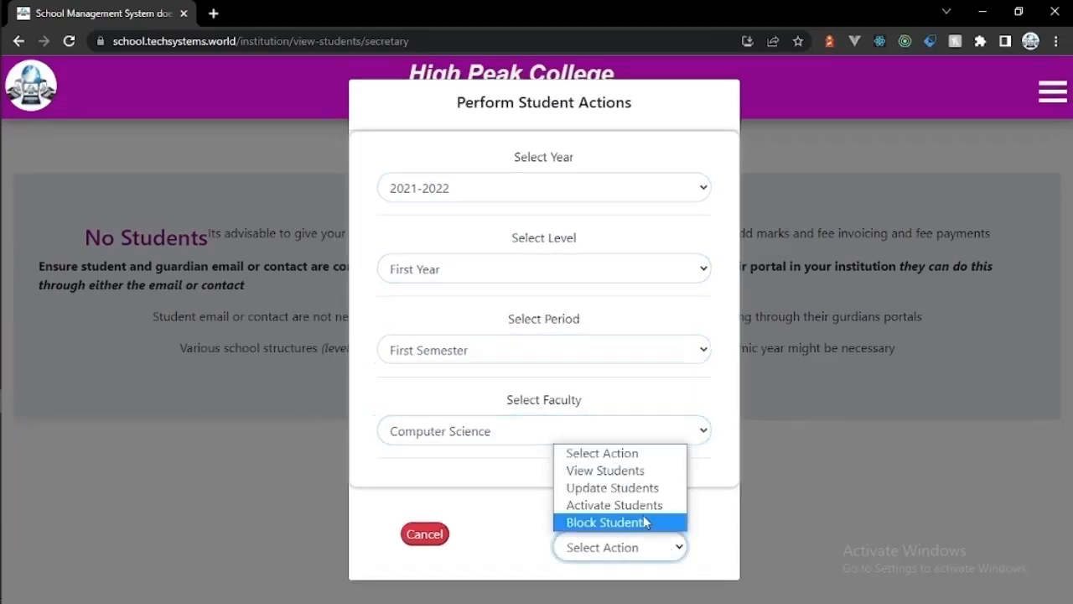
{"action": "left_click", "coordinate": [625, 474]}
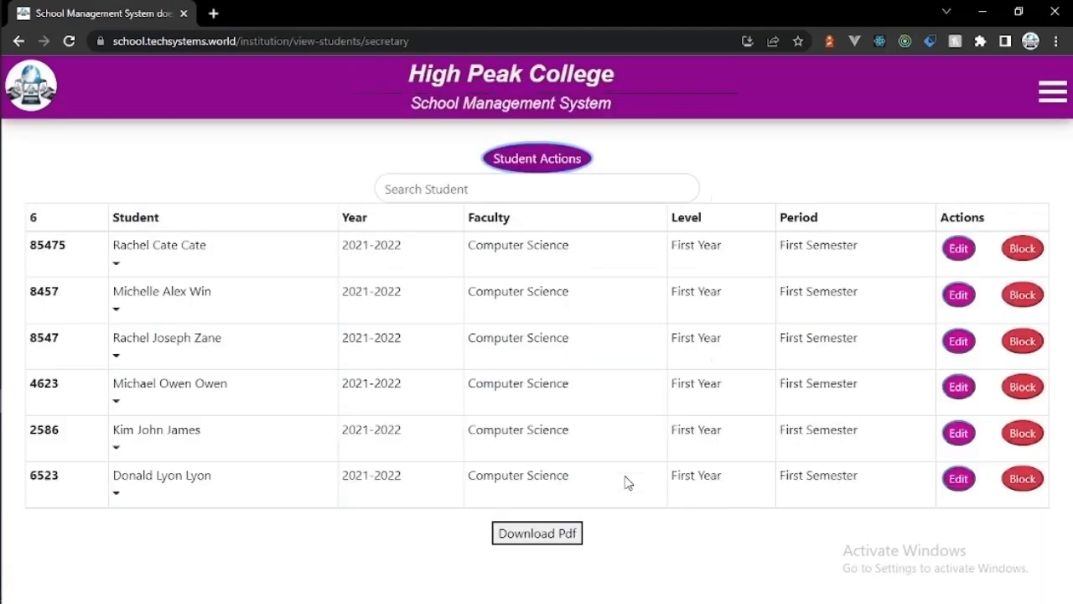
{"action": "left_click", "coordinate": [479, 179]}
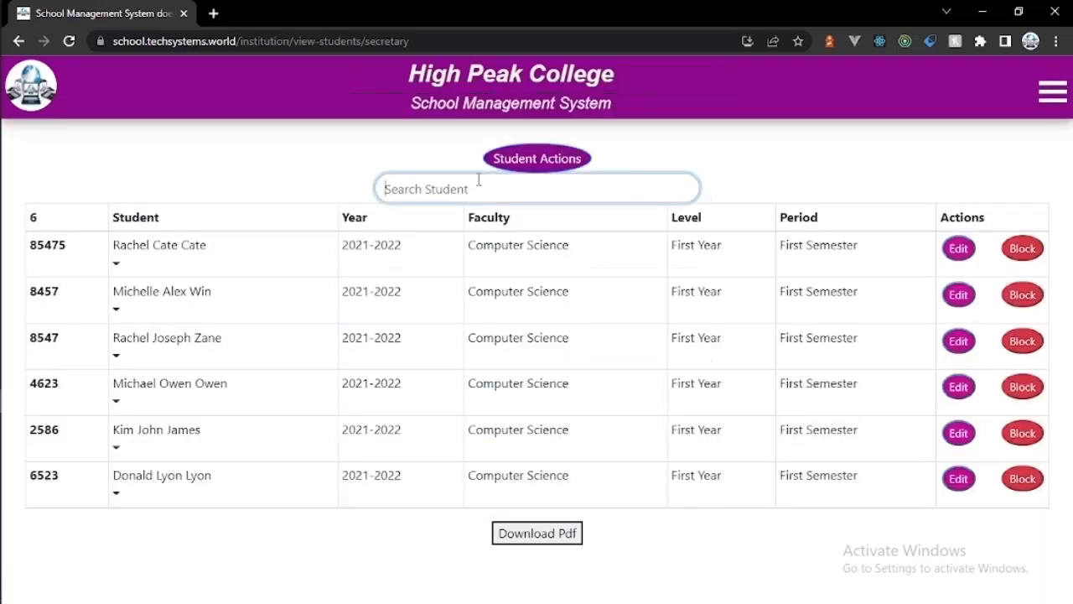
{"action": "type", "text": "geu"}
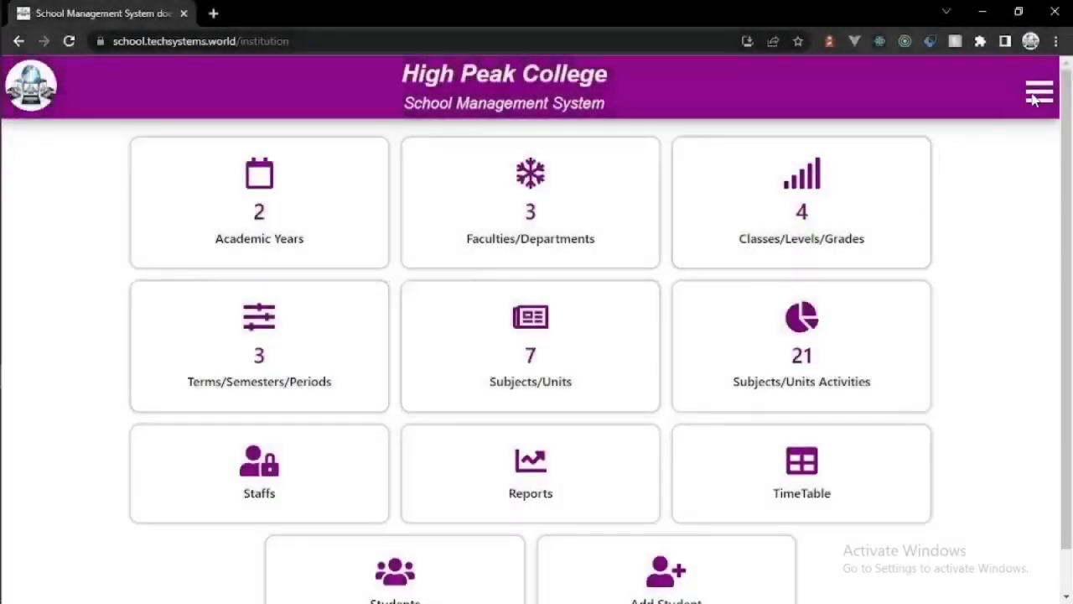
Step: Go to Finance > View Students and open the student selection form
{"action": "left_click", "coordinate": [1033, 98]}
{"action": "left_click", "coordinate": [918, 229]}
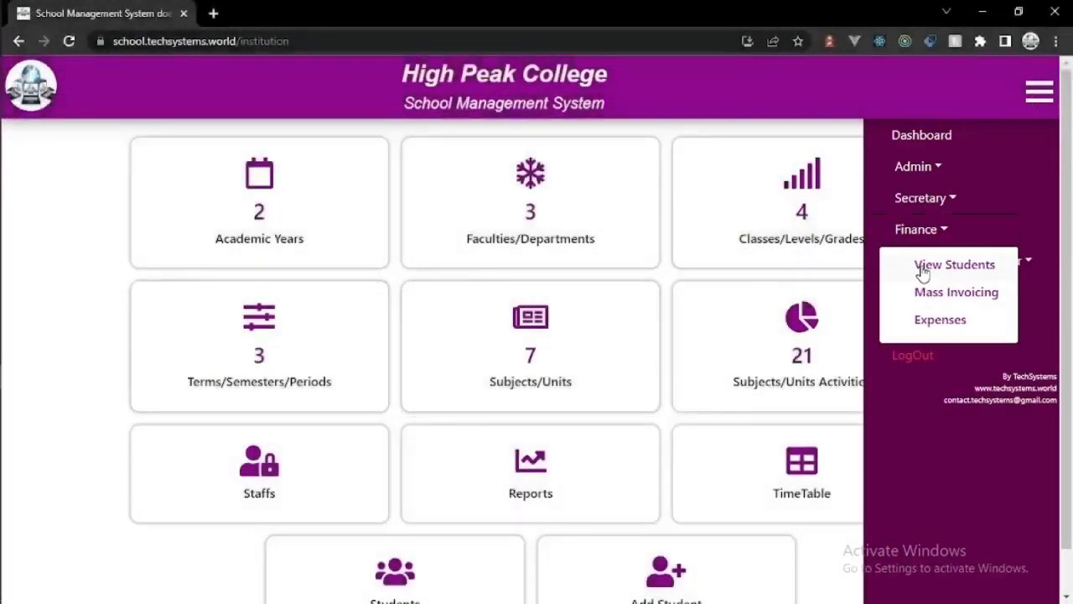
{"action": "left_click", "coordinate": [922, 271]}
{"action": "left_click", "coordinate": [551, 160]}
Step: Load fees for 2021-2022 First Year First Semester Computer Science, then start an invoice for the student owing 9000
{"action": "left_click", "coordinate": [544, 205]}
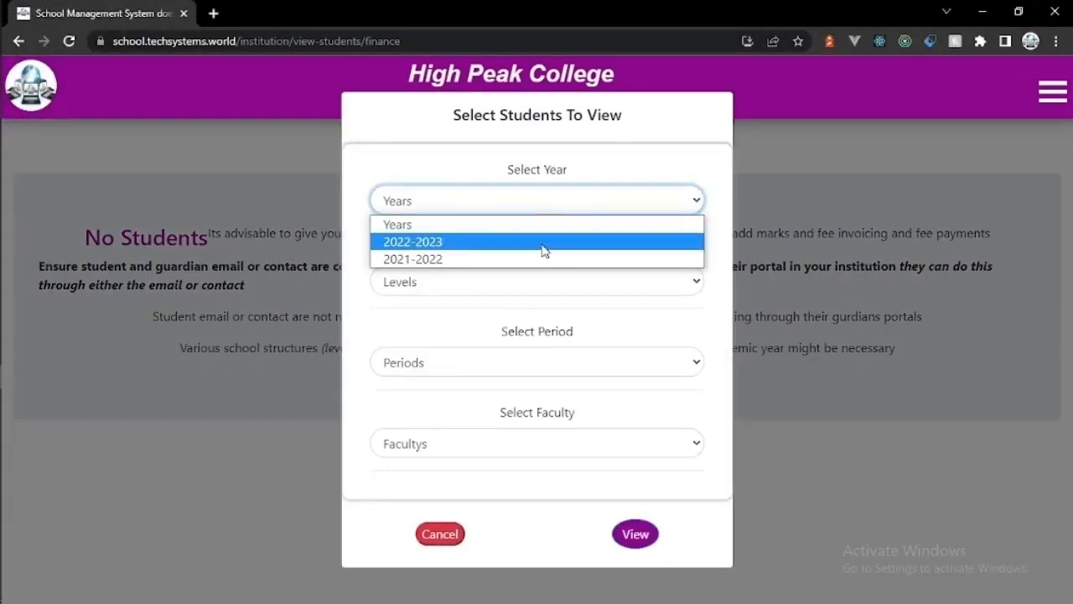
{"action": "left_click", "coordinate": [542, 259]}
{"action": "left_click", "coordinate": [545, 282]}
{"action": "left_click", "coordinate": [543, 322]}
{"action": "left_click", "coordinate": [541, 361]}
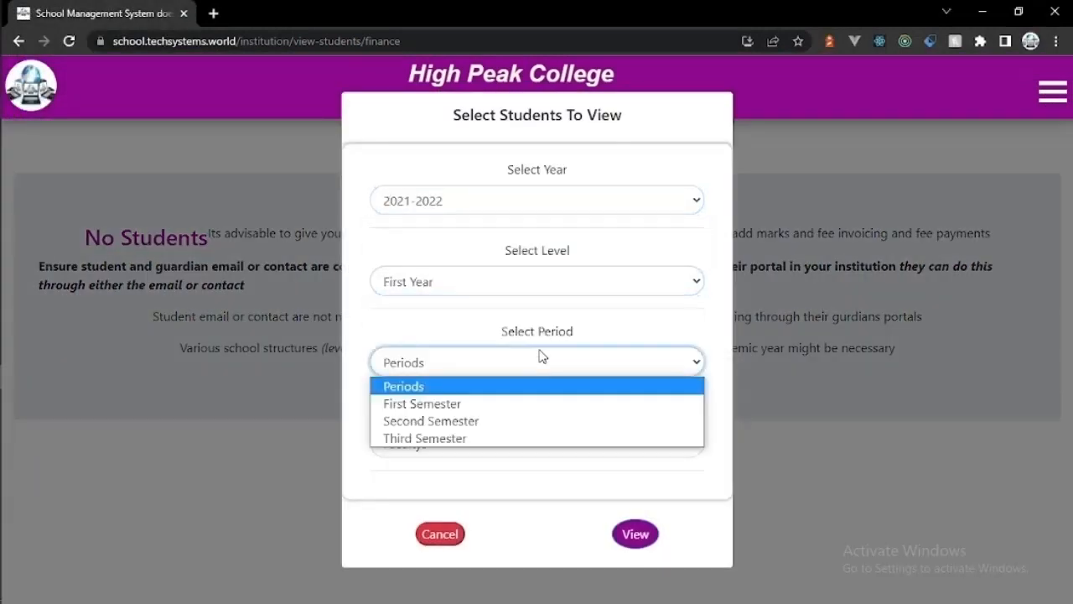
{"action": "left_click", "coordinate": [537, 403]}
{"action": "left_click", "coordinate": [536, 443]}
{"action": "left_click", "coordinate": [531, 501]}
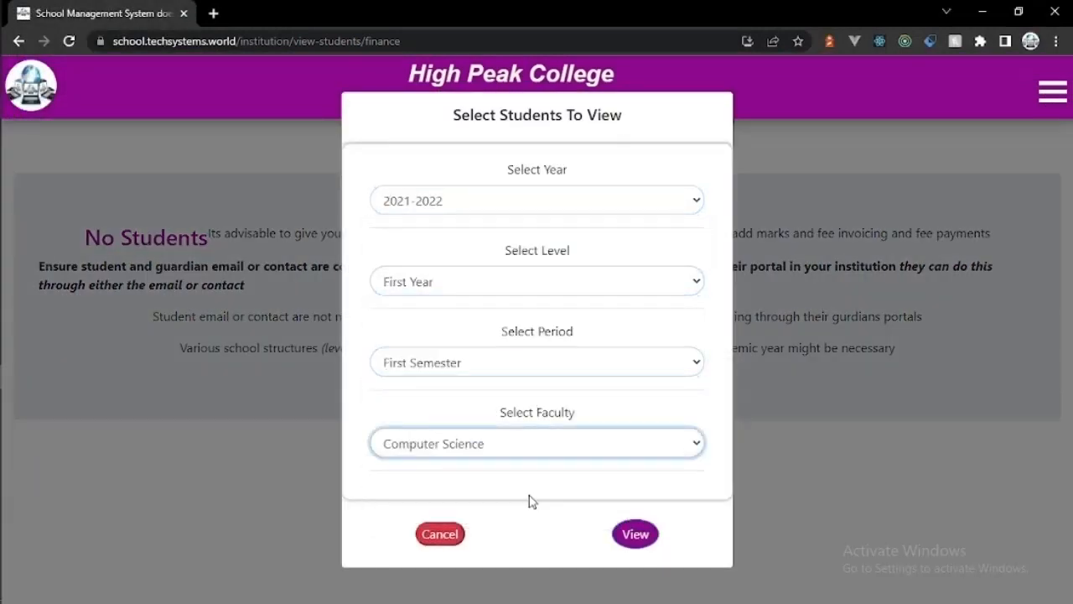
{"action": "left_click", "coordinate": [636, 533]}
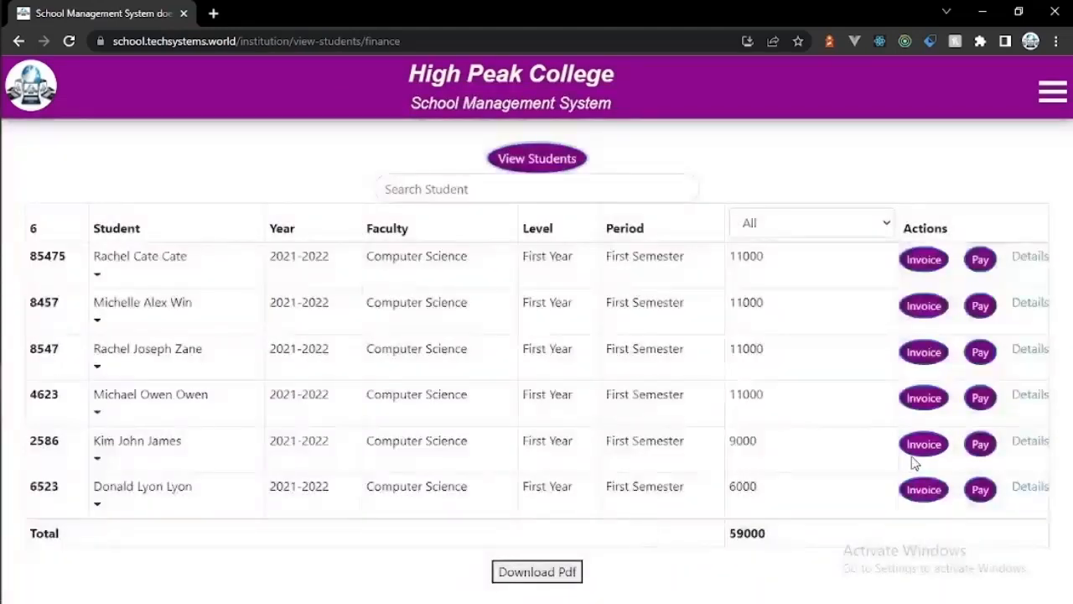
{"action": "left_click", "coordinate": [925, 451]}
Step: Issue a 4000 invoice described as 'Tuition Fee' to the student
{"action": "left_click", "coordinate": [606, 279]}
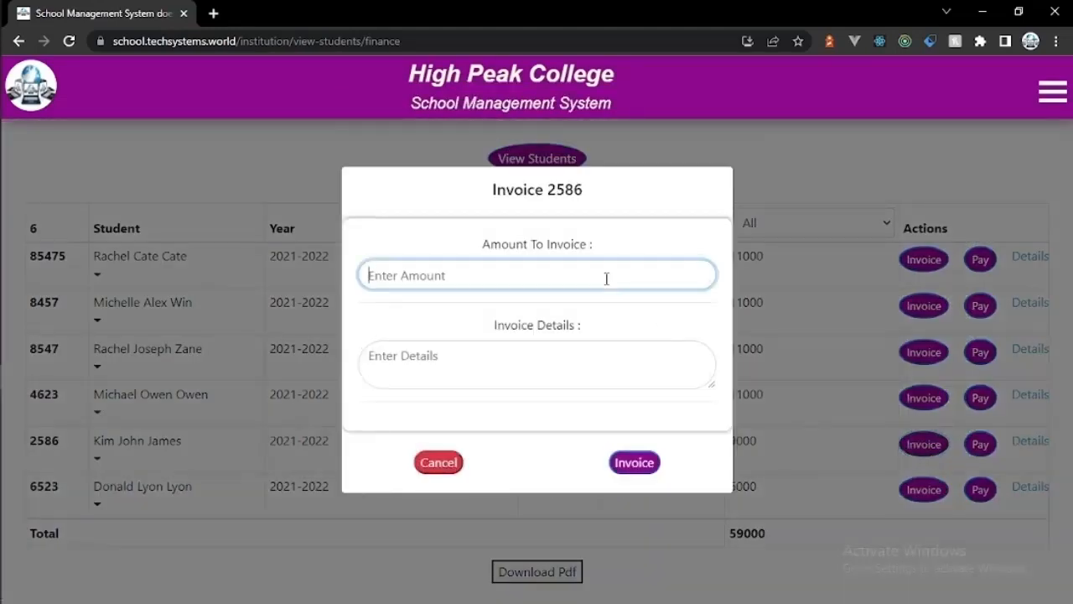
{"action": "type", "text": "4000"}
{"action": "left_click", "coordinate": [567, 350]}
{"action": "type", "text": "Tuitio"}
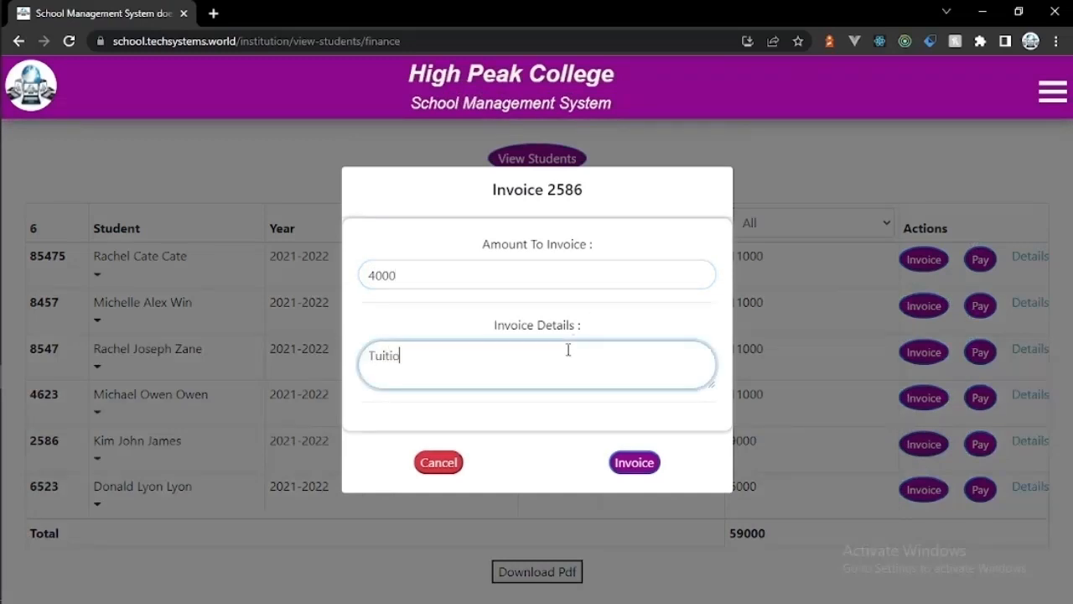
{"action": "type", "text": "n Fee"}
{"action": "left_click", "coordinate": [643, 463]}
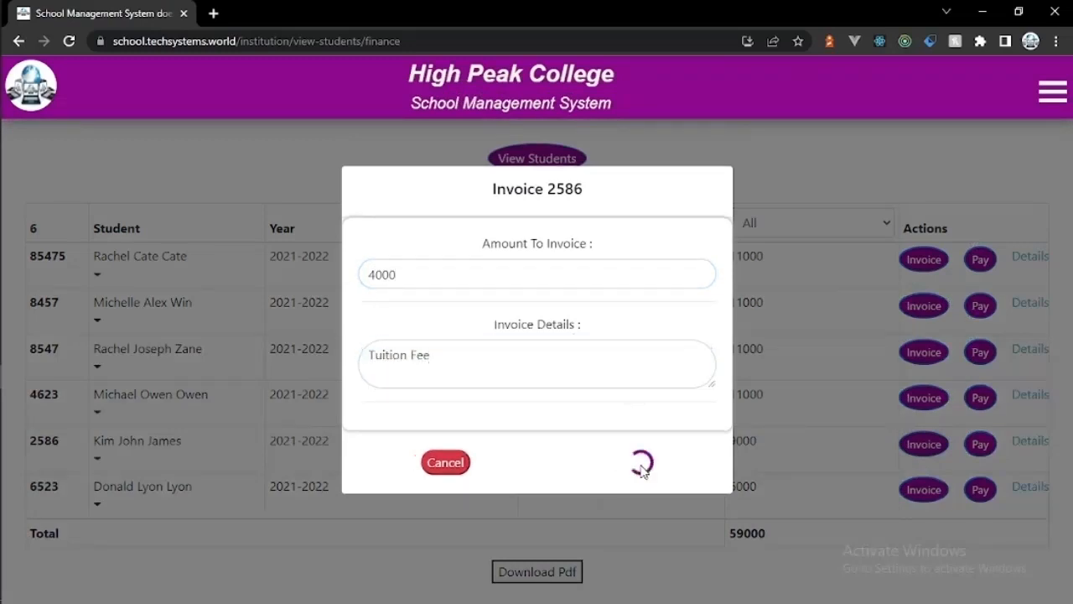
Step: Record a 5000 Bank payment for the fifth student with a transaction code and 'Tuition Fee Payment' details
{"action": "left_click", "coordinate": [984, 457]}
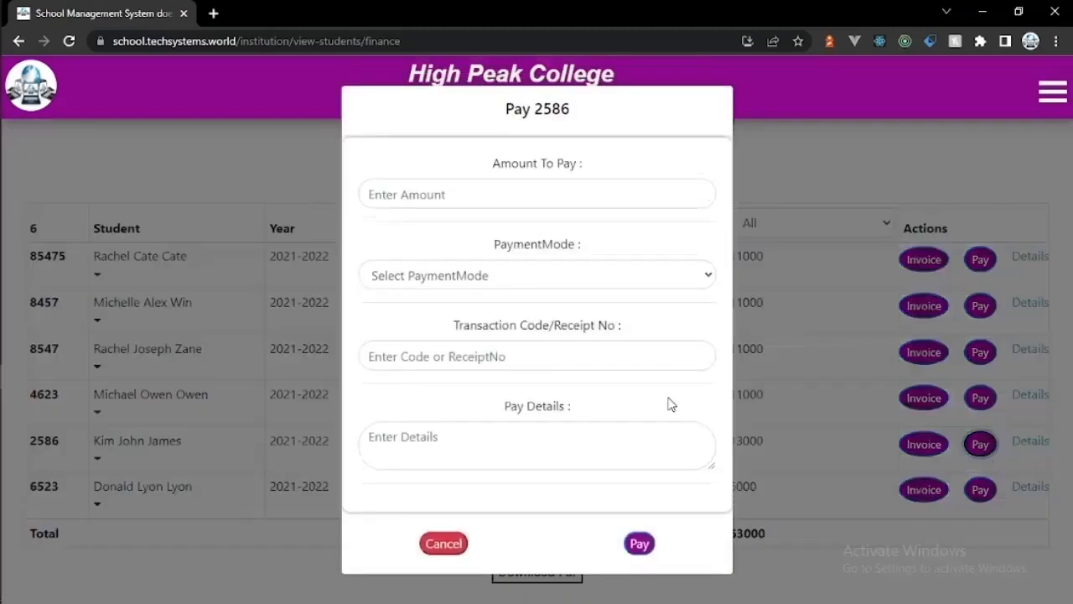
{"action": "left_click", "coordinate": [519, 208]}
{"action": "type", "text": "5000"}
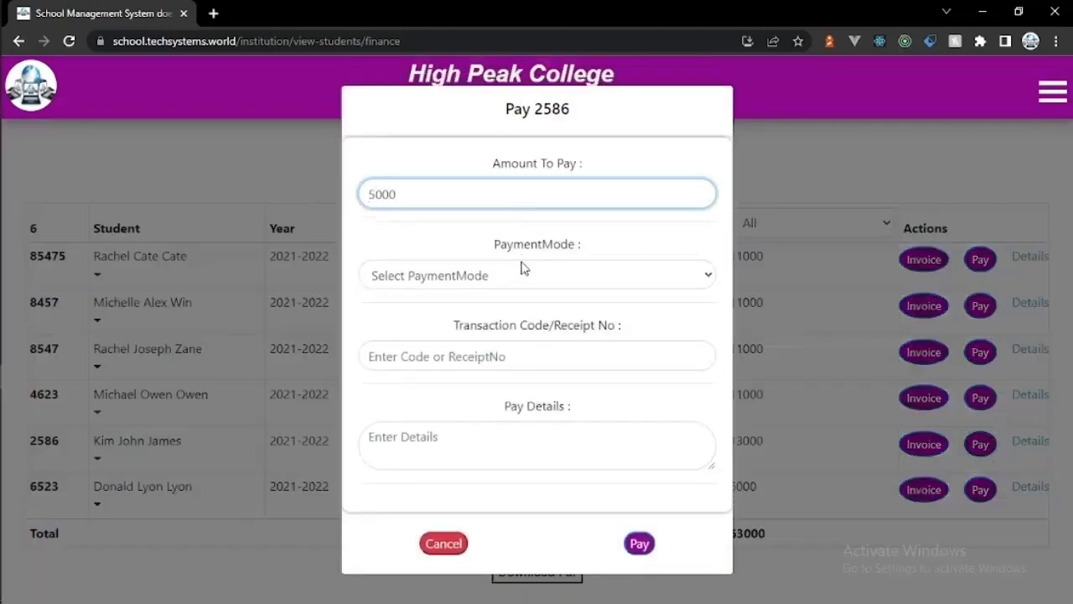
{"action": "left_click", "coordinate": [520, 268]}
{"action": "left_click", "coordinate": [511, 333]}
{"action": "left_click", "coordinate": [505, 356]}
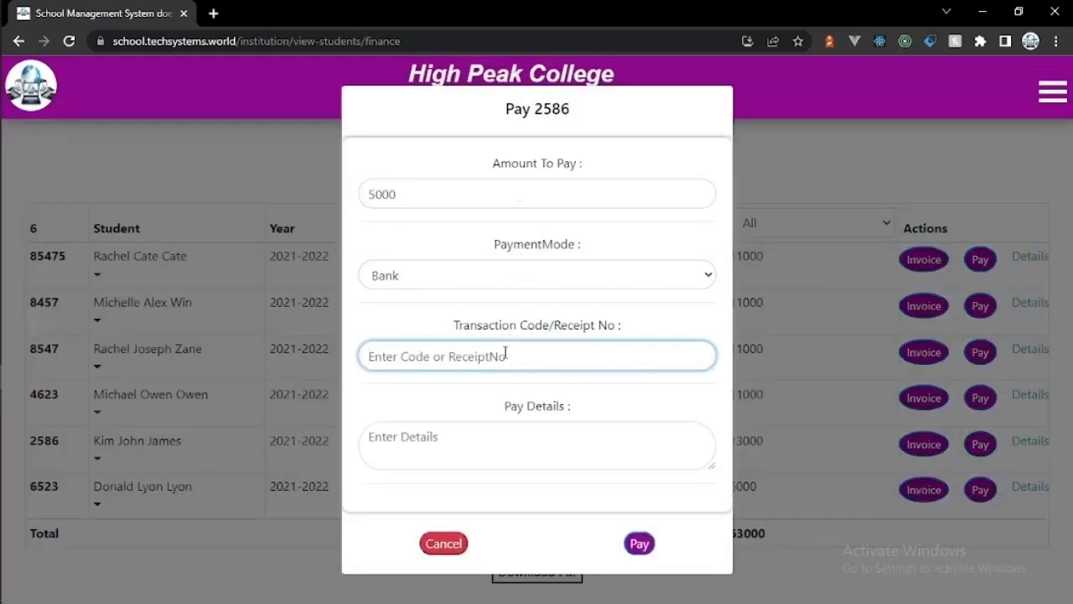
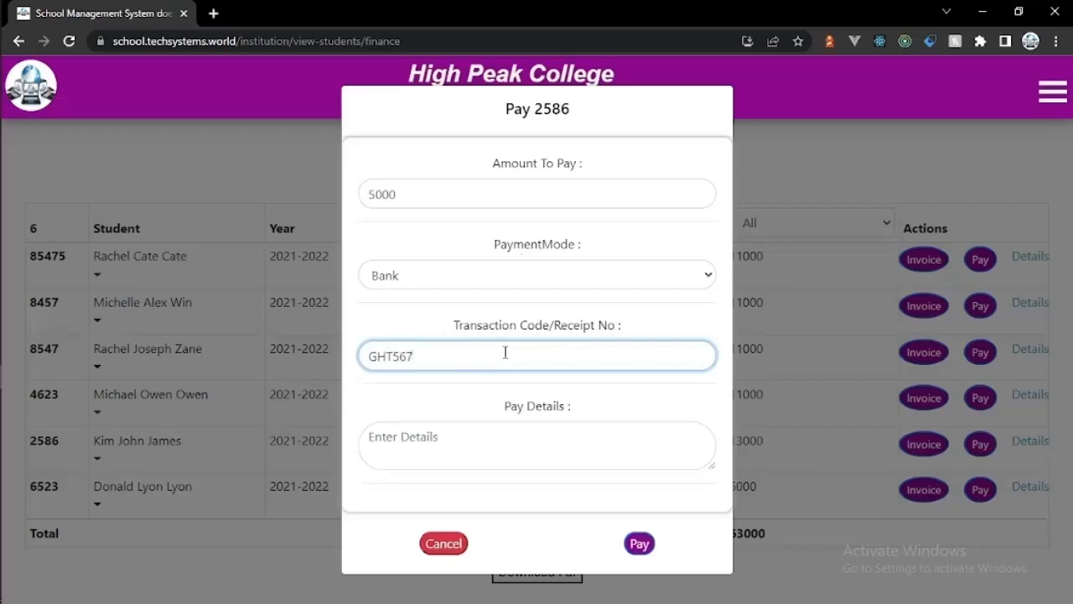
{"action": "left_click", "coordinate": [487, 444]}
{"action": "type", "text": "Tuition Fee Payment"}
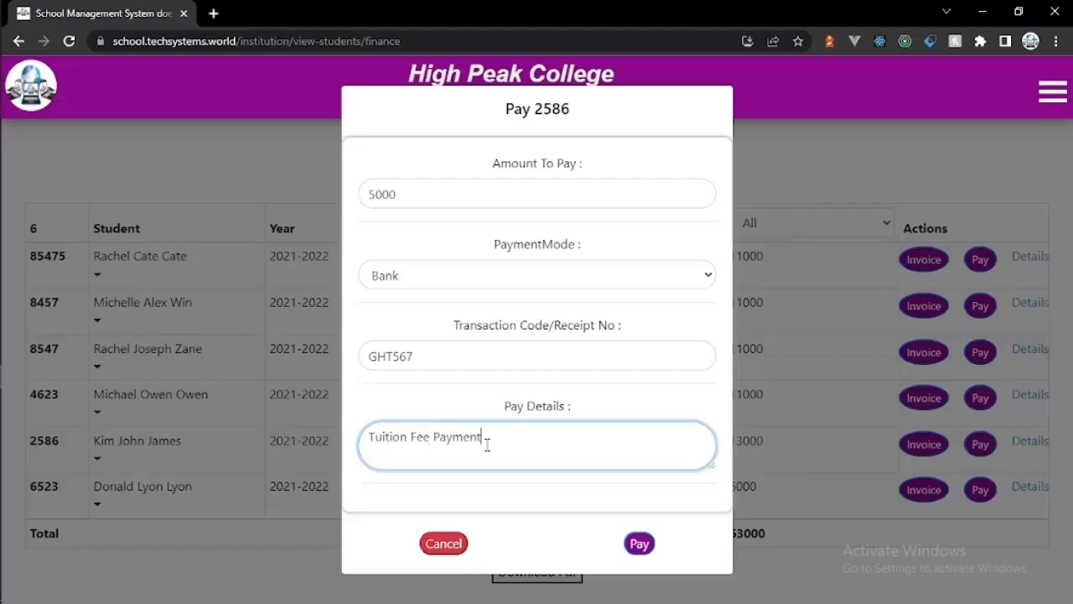
{"action": "left_click", "coordinate": [639, 543]}
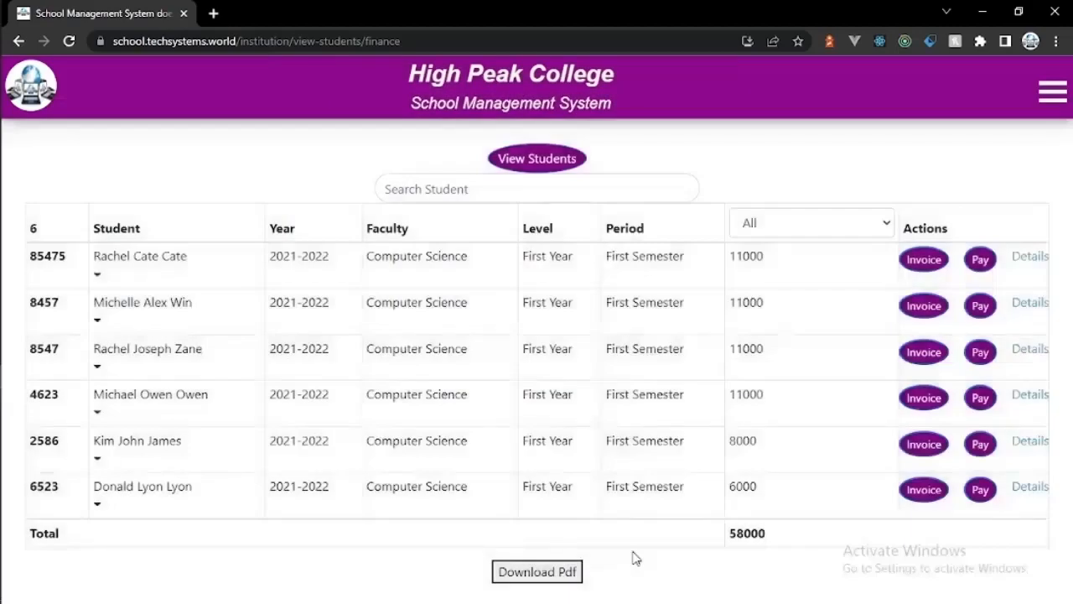
{"action": "left_click", "coordinate": [1016, 444]}
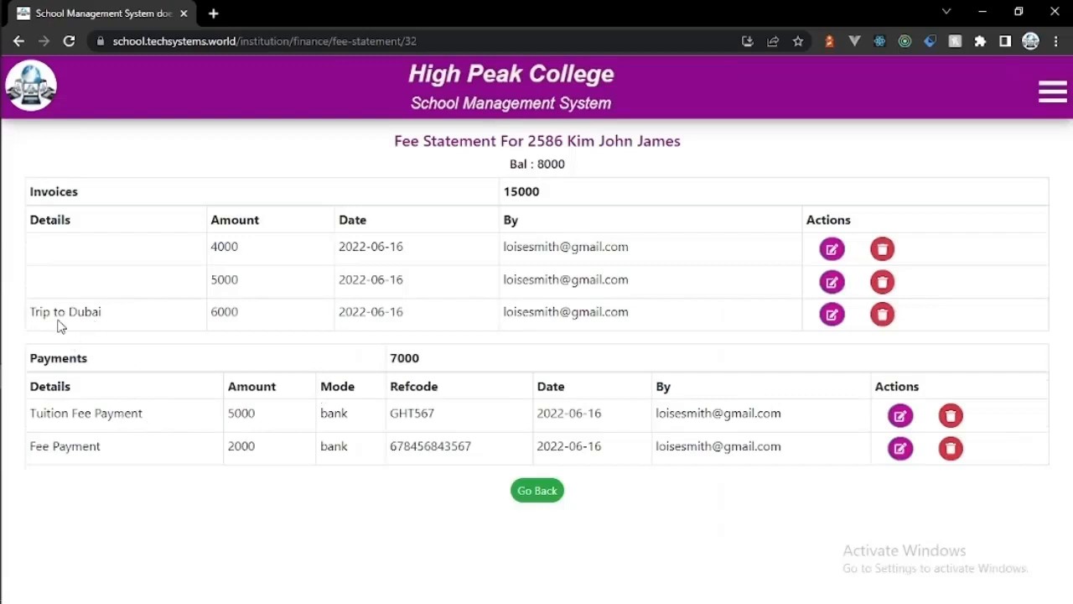
{"action": "left_click", "coordinate": [543, 494]}
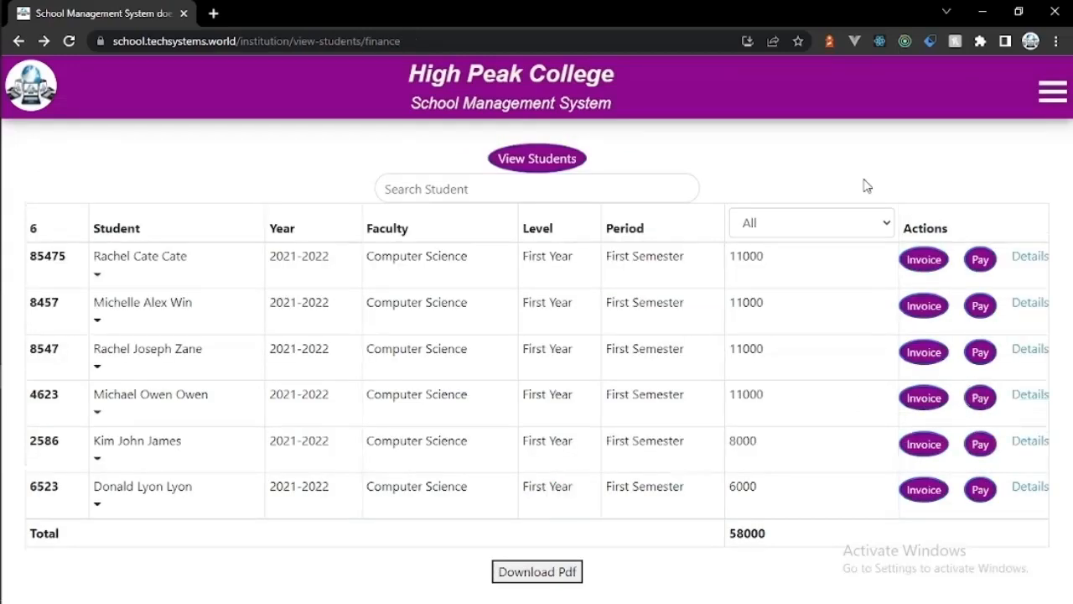
{"action": "left_click", "coordinate": [1052, 92]}
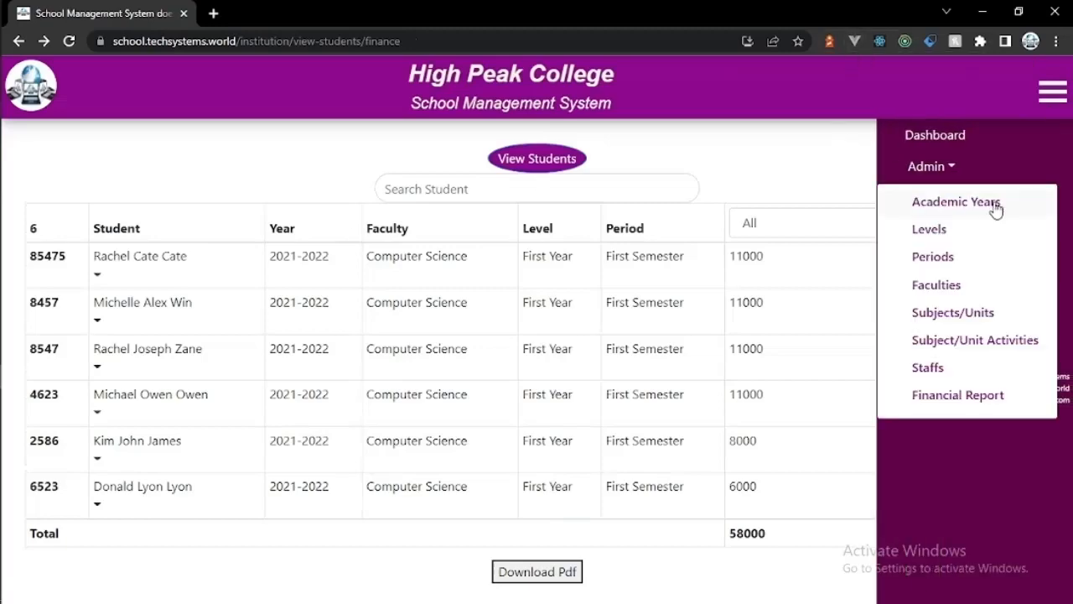
Step: In Mass Invoicing, select 2021-2022, First Year, First Semester, Computer Science students
{"action": "left_click", "coordinate": [931, 228]}
{"action": "left_click", "coordinate": [941, 293]}
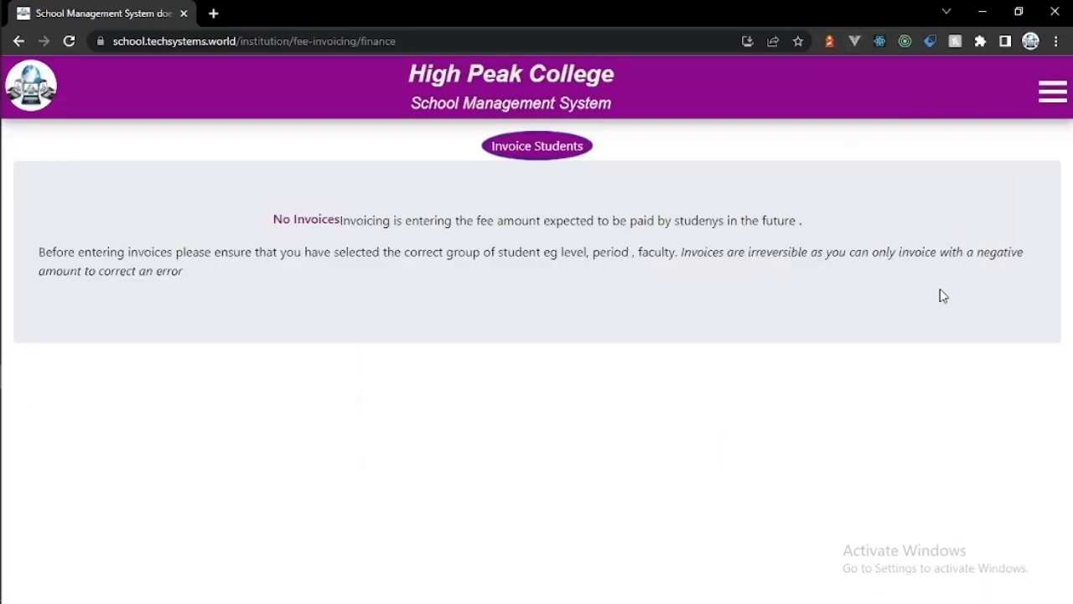
{"action": "left_click", "coordinate": [545, 158]}
{"action": "left_click", "coordinate": [537, 200]}
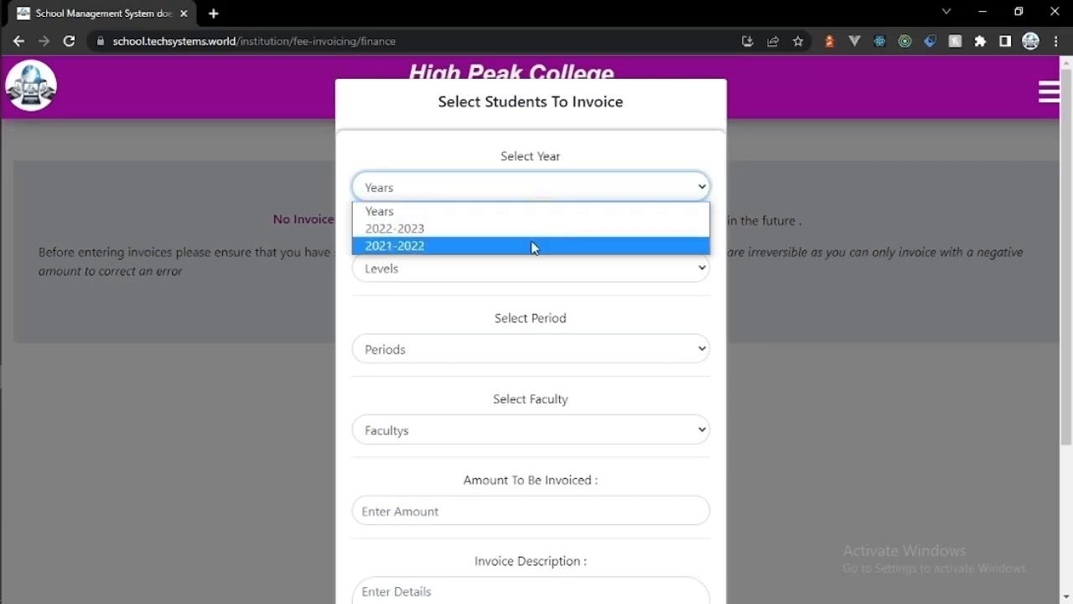
{"action": "left_click", "coordinate": [531, 245]}
{"action": "left_click", "coordinate": [531, 269]}
{"action": "left_click", "coordinate": [530, 307]}
{"action": "left_click", "coordinate": [529, 343]}
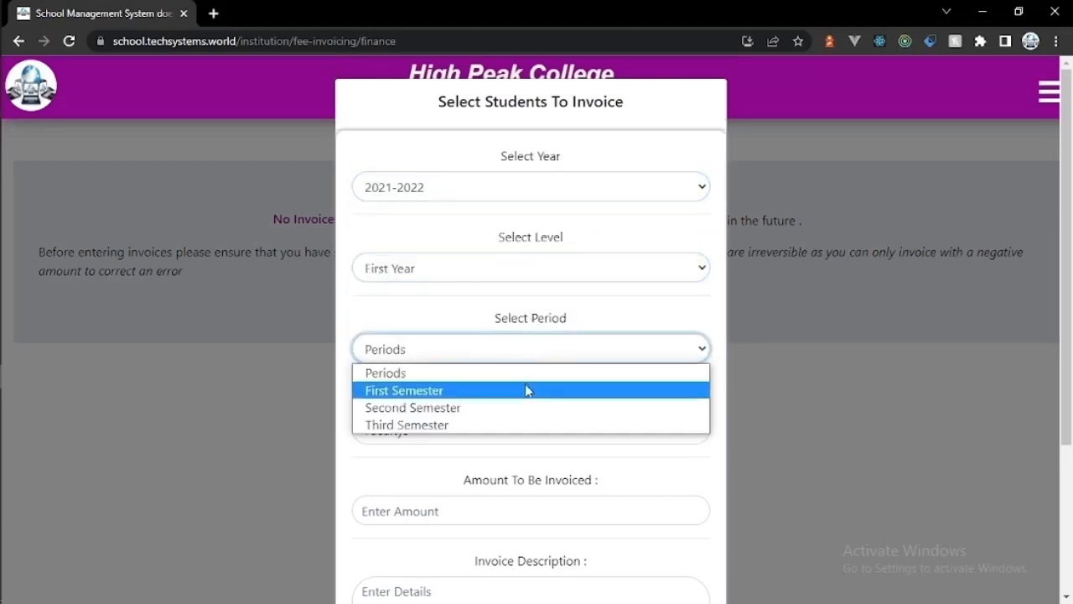
{"action": "left_click", "coordinate": [524, 389]}
{"action": "left_click", "coordinate": [523, 429]}
{"action": "left_click", "coordinate": [522, 487]}
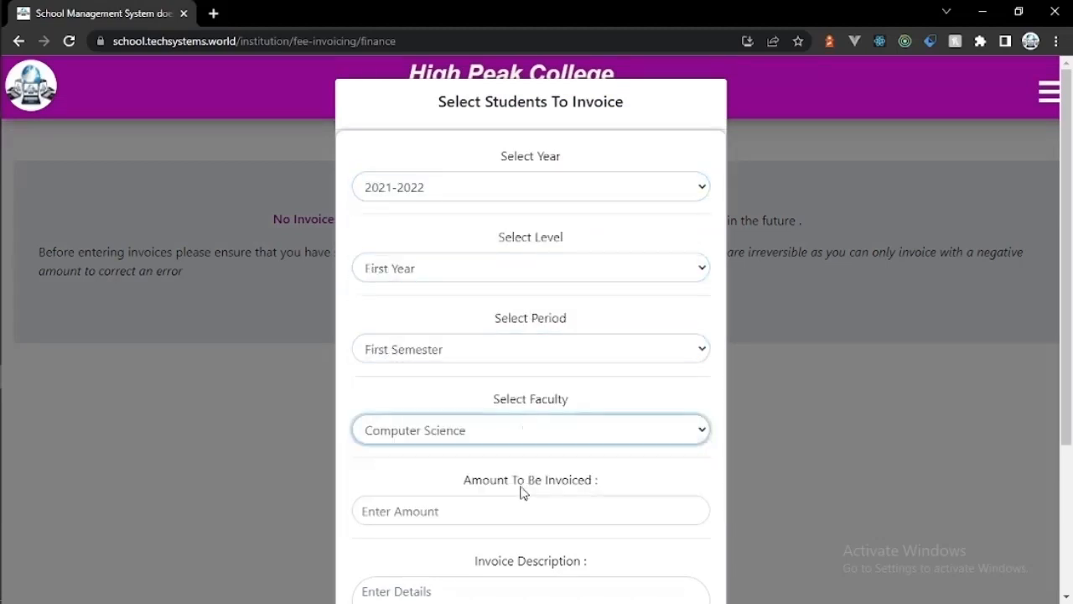
Step: Invoice the selected students 2000 each with description 'Trip' and confirm the success message
{"action": "left_click", "coordinate": [486, 506]}
{"action": "type", "text": "2000"}
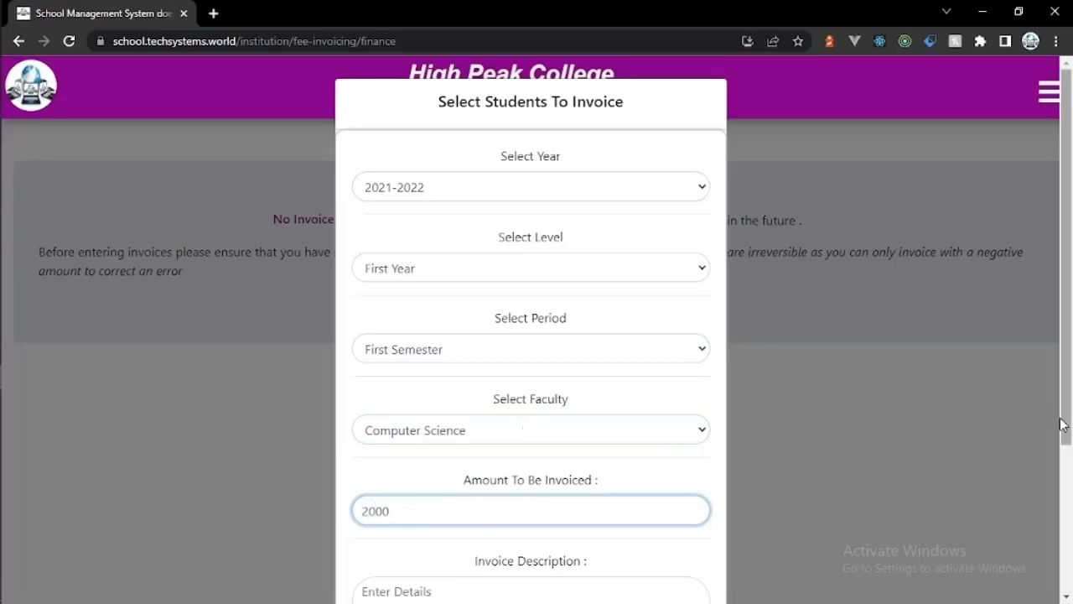
{"action": "scroll", "coordinate": [1062, 492], "scroll_direction": "down", "scroll_amount": 2}
{"action": "left_click", "coordinate": [635, 475]}
{"action": "type", "text": "Trip"}
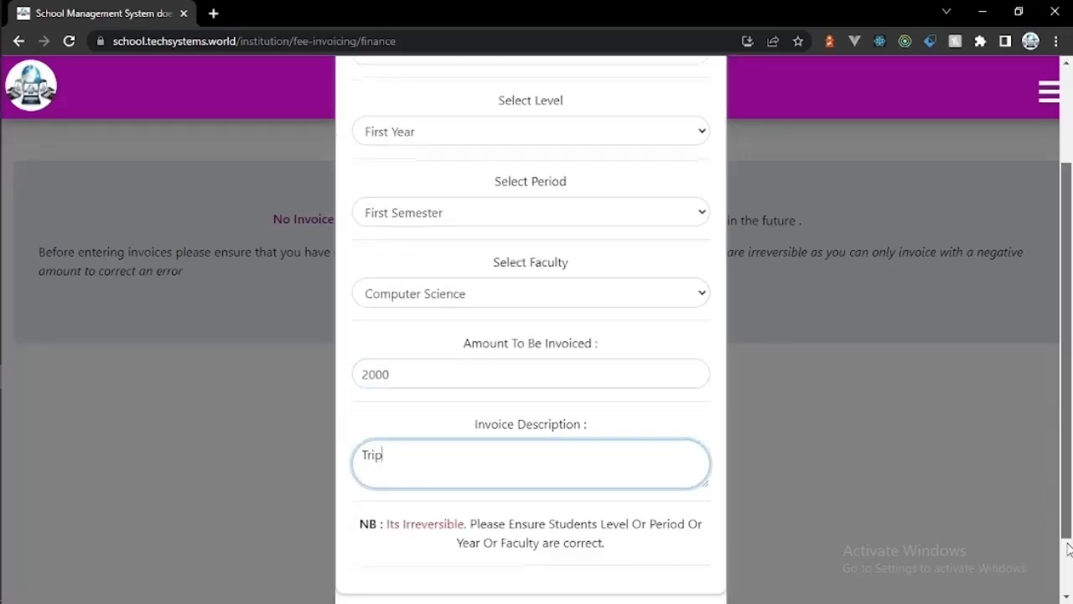
{"action": "scroll", "coordinate": [1021, 469], "scroll_direction": "down", "scroll_amount": 1}
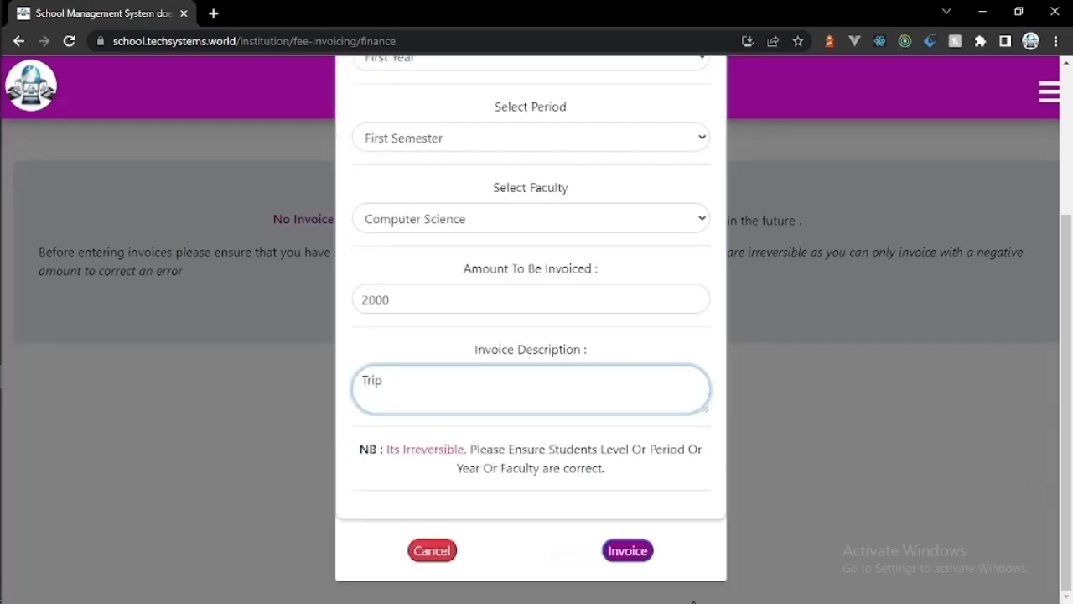
{"action": "left_click", "coordinate": [626, 556]}
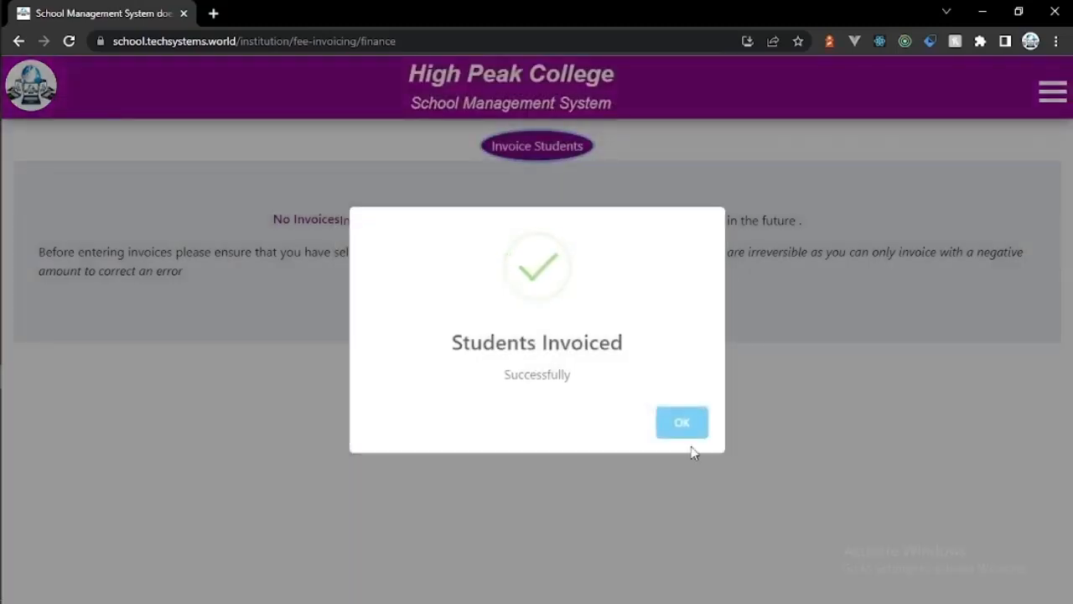
{"action": "left_click", "coordinate": [688, 432]}
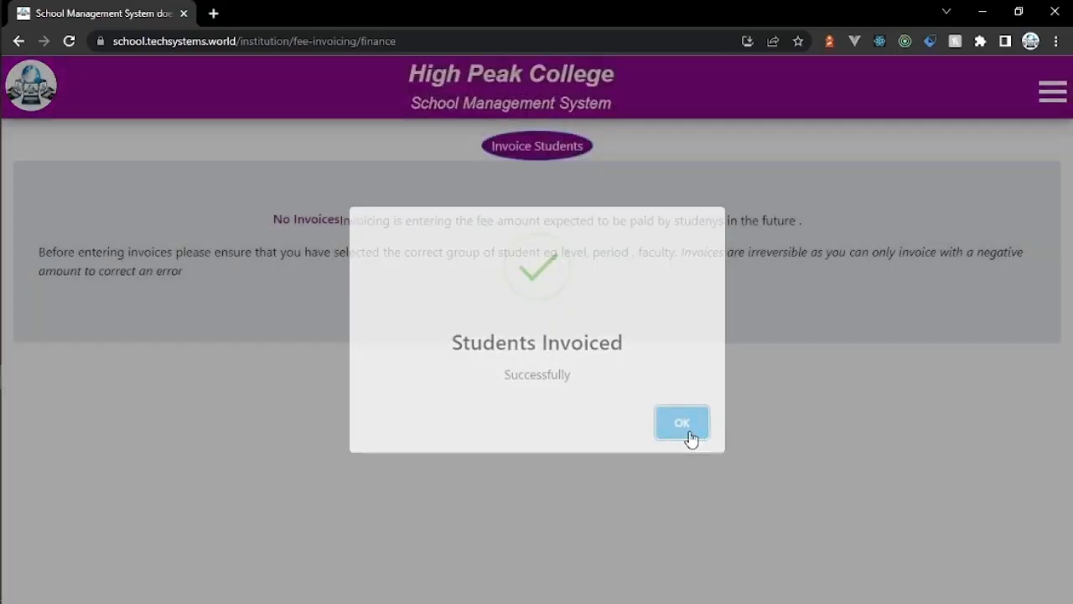
{"action": "left_click", "coordinate": [1053, 93]}
{"action": "left_click", "coordinate": [925, 233]}
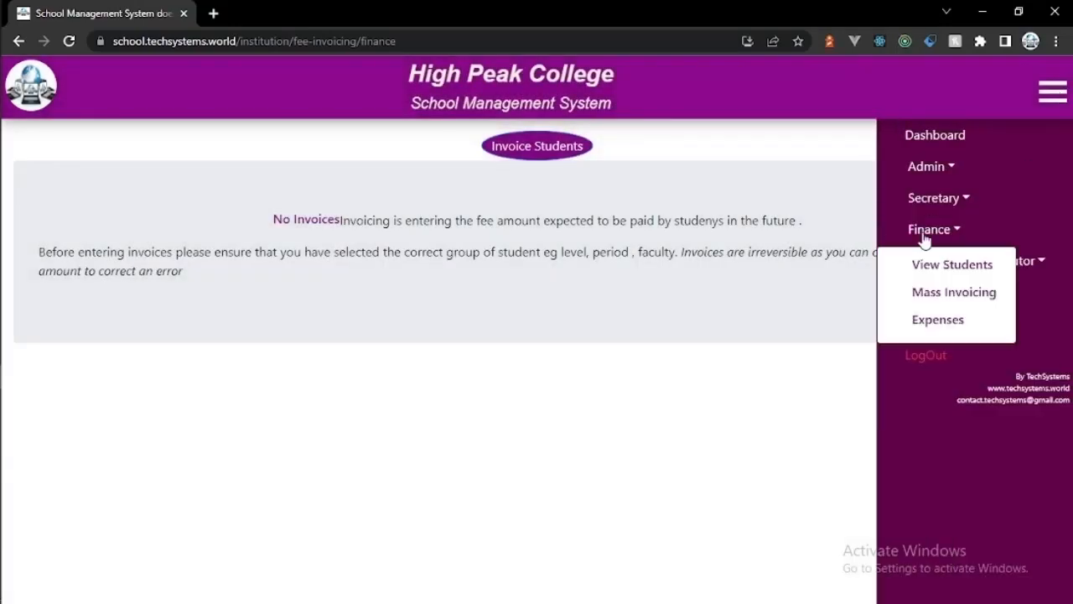
Step: Load 2021-2022 First Year First Semester Computer Science fee balances (72000 total) and open the last student's statement
{"action": "left_click", "coordinate": [943, 263]}
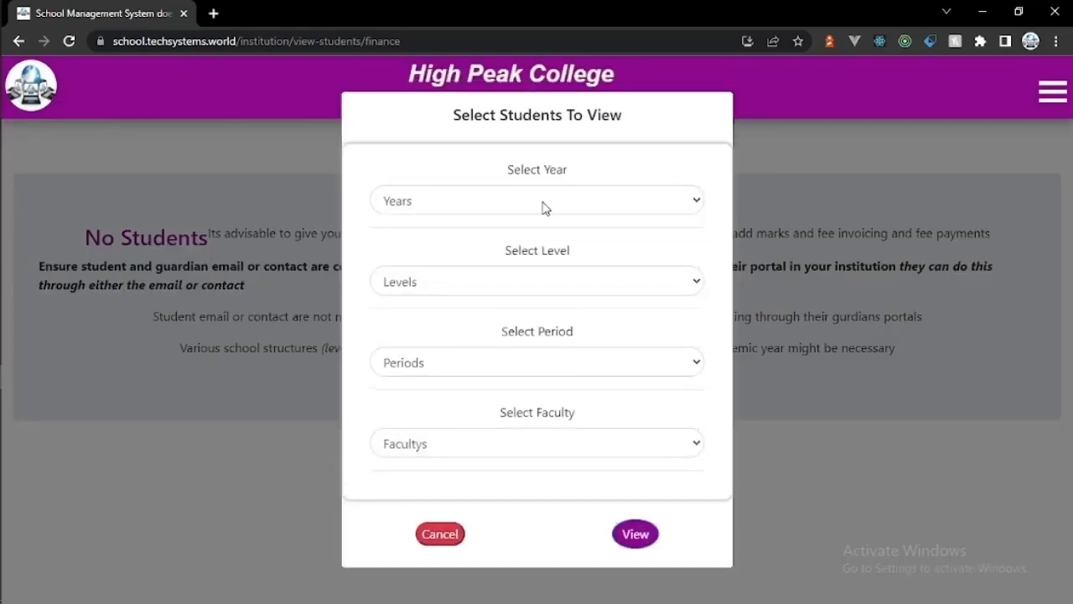
{"action": "left_click", "coordinate": [542, 201]}
{"action": "left_click", "coordinate": [542, 256]}
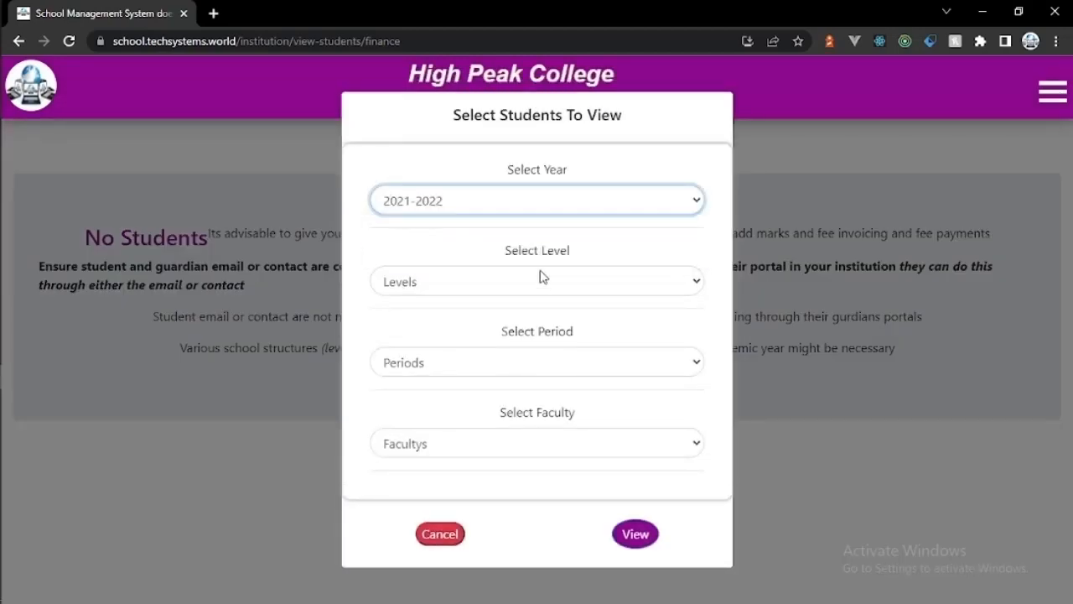
{"action": "left_click", "coordinate": [542, 280]}
{"action": "left_click", "coordinate": [542, 322]}
{"action": "left_click", "coordinate": [540, 364]}
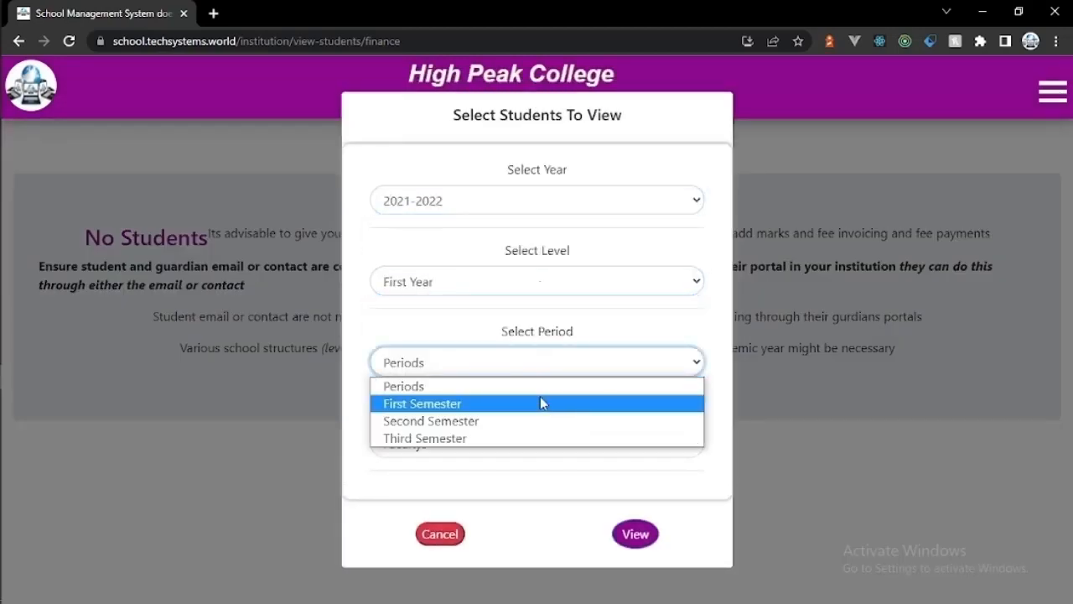
{"action": "left_click", "coordinate": [541, 400]}
{"action": "left_click", "coordinate": [541, 444]}
{"action": "left_click", "coordinate": [543, 501]}
{"action": "left_click", "coordinate": [631, 535]}
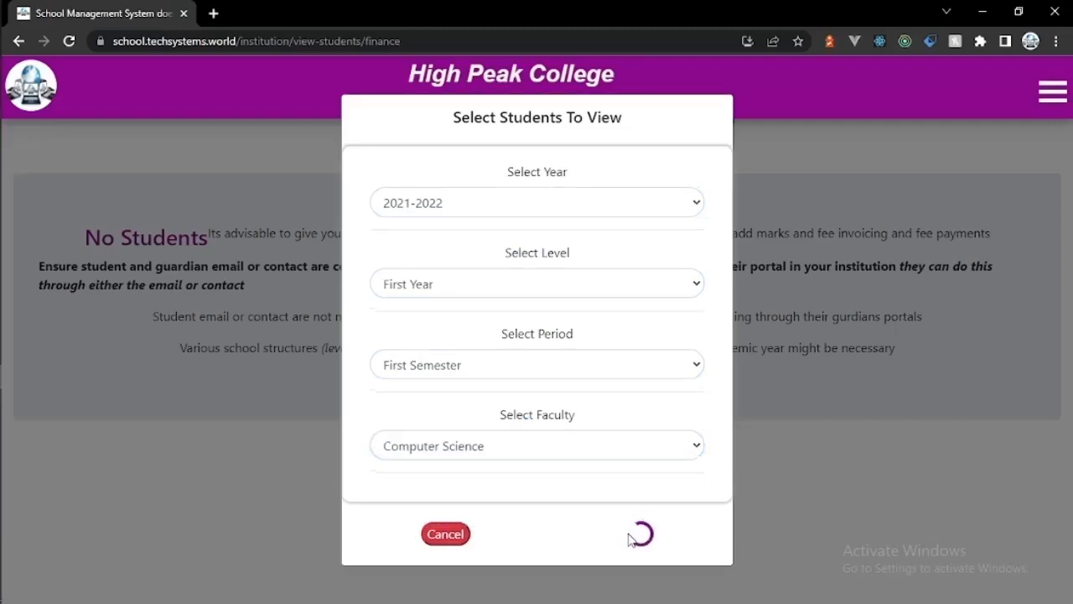
{"action": "left_click", "coordinate": [1027, 488]}
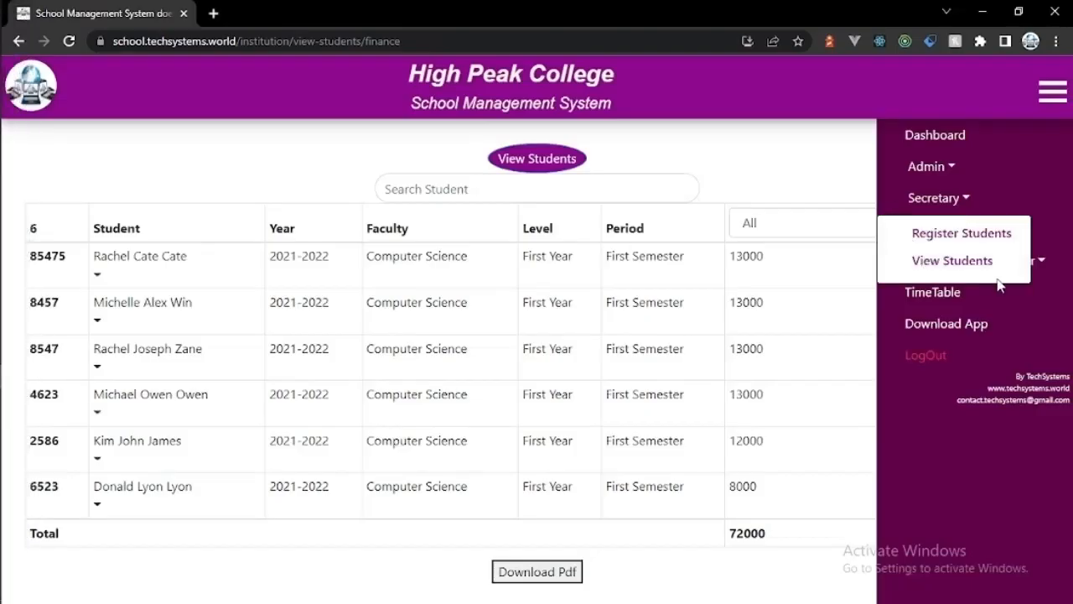
{"action": "left_click", "coordinate": [1032, 262]}
Step: Load the teacher's student list, then go to the Online Lessons page
{"action": "left_click", "coordinate": [926, 299]}
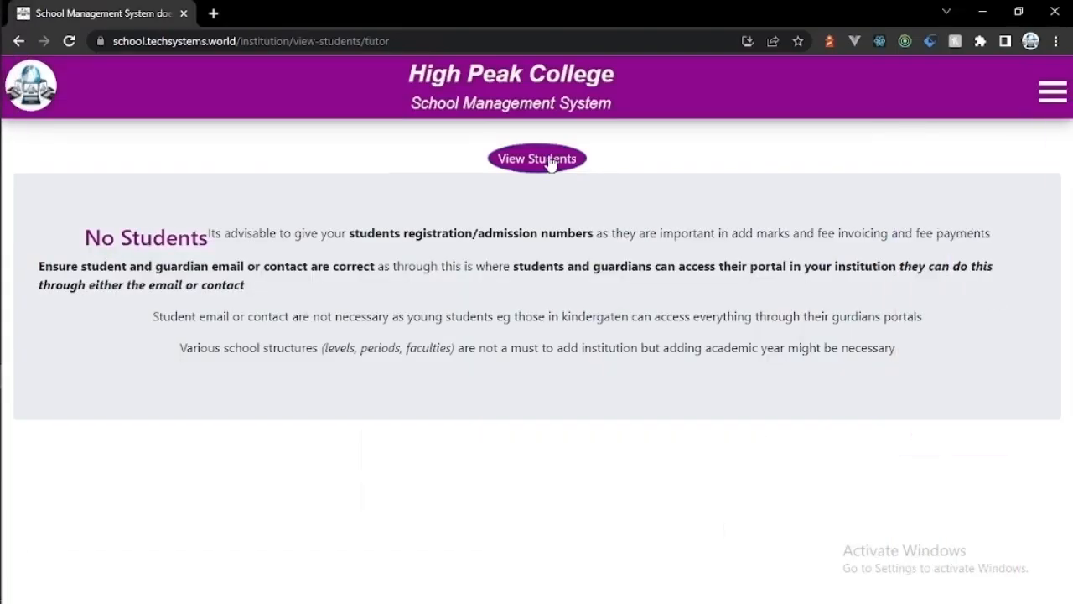
{"action": "left_click", "coordinate": [550, 162]}
{"action": "left_click", "coordinate": [629, 533]}
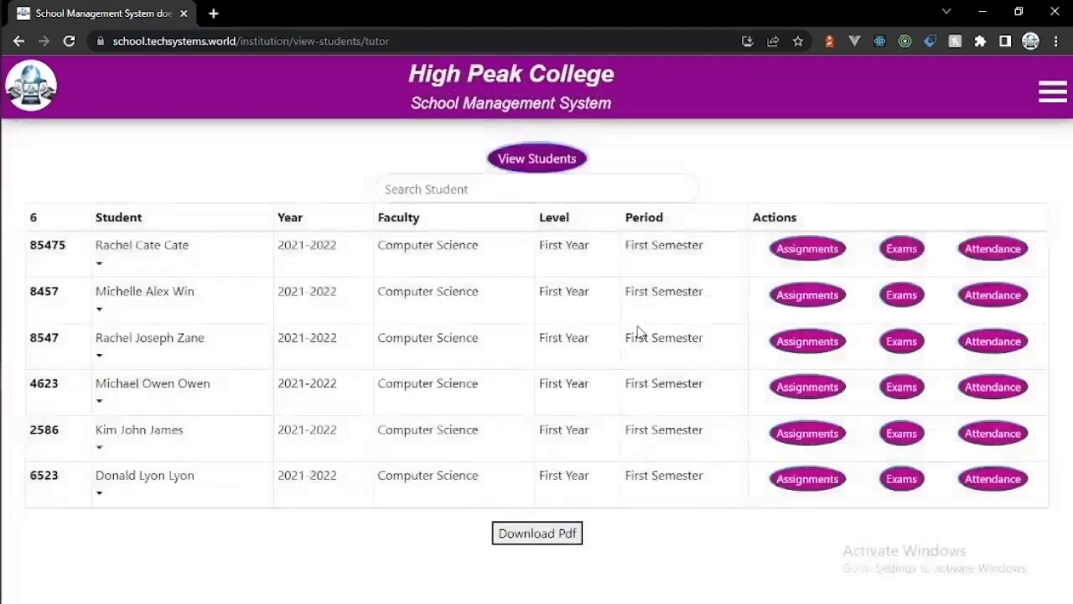
{"action": "left_click", "coordinate": [1052, 91]}
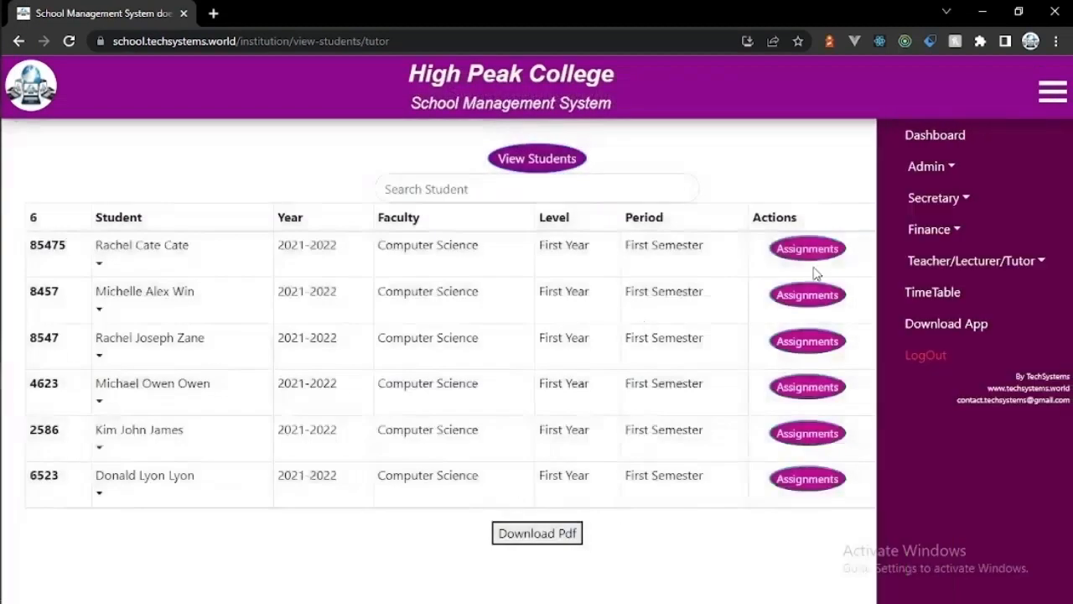
{"action": "left_click", "coordinate": [952, 260]}
{"action": "left_click", "coordinate": [946, 325]}
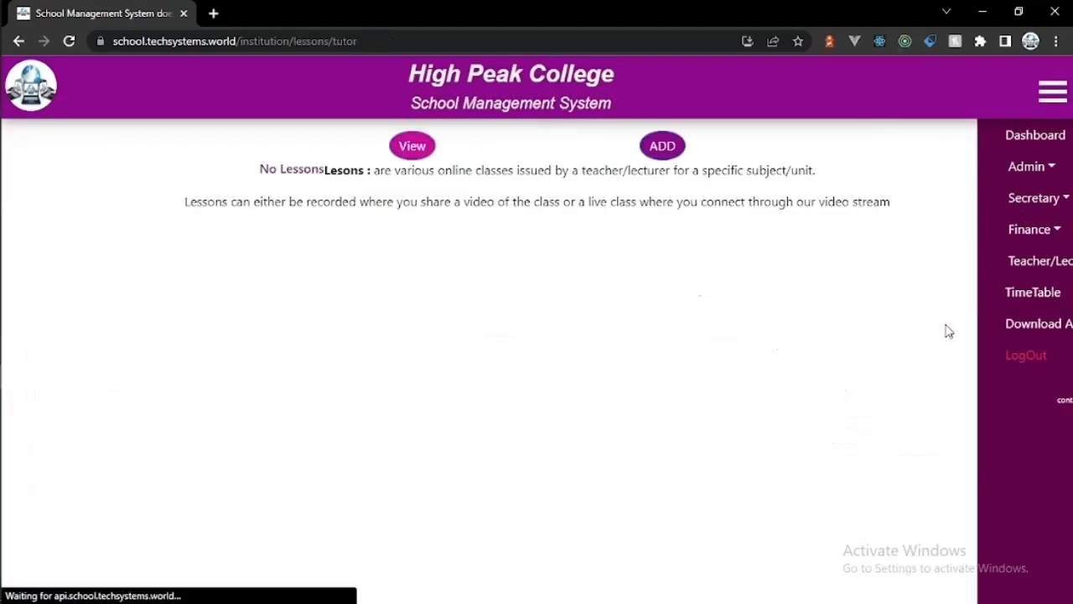
Step: Start a new lesson for First Year, First Semester Computer Science, subject Library Skills
{"action": "left_click", "coordinate": [664, 144]}
{"action": "left_click", "coordinate": [246, 199]}
{"action": "left_click", "coordinate": [223, 260]}
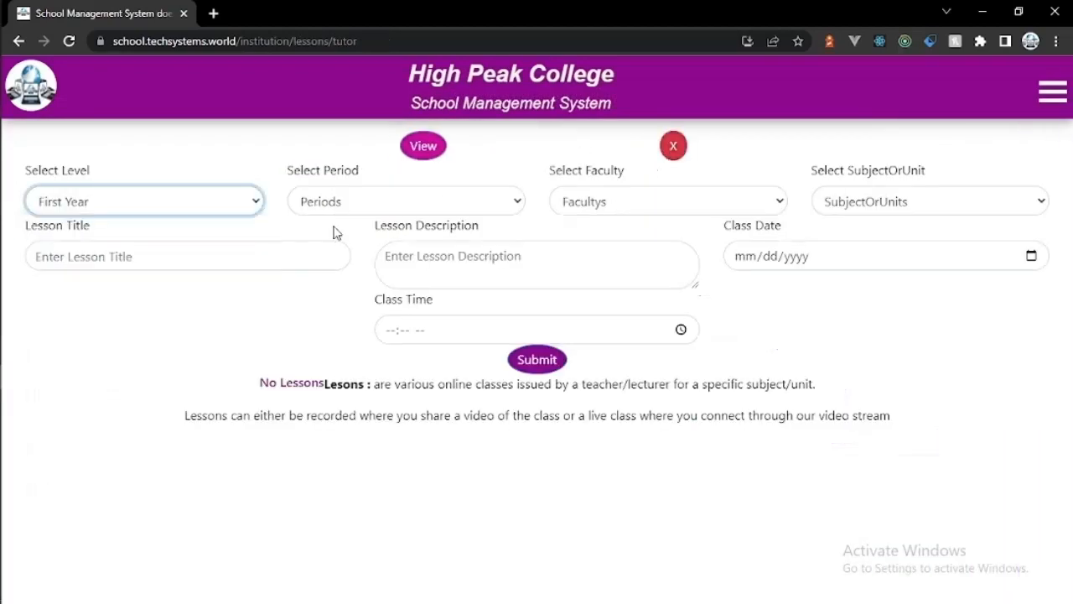
{"action": "left_click", "coordinate": [344, 195]}
{"action": "left_click", "coordinate": [349, 267]}
{"action": "left_click", "coordinate": [597, 199]}
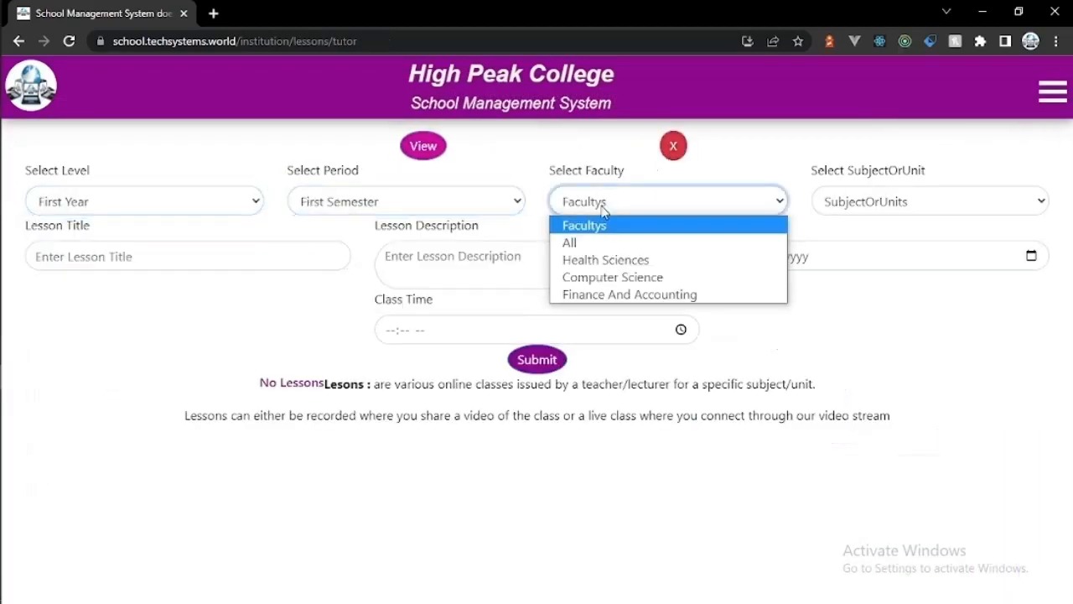
{"action": "left_click", "coordinate": [609, 279]}
{"action": "left_click", "coordinate": [875, 205]}
{"action": "left_click", "coordinate": [869, 263]}
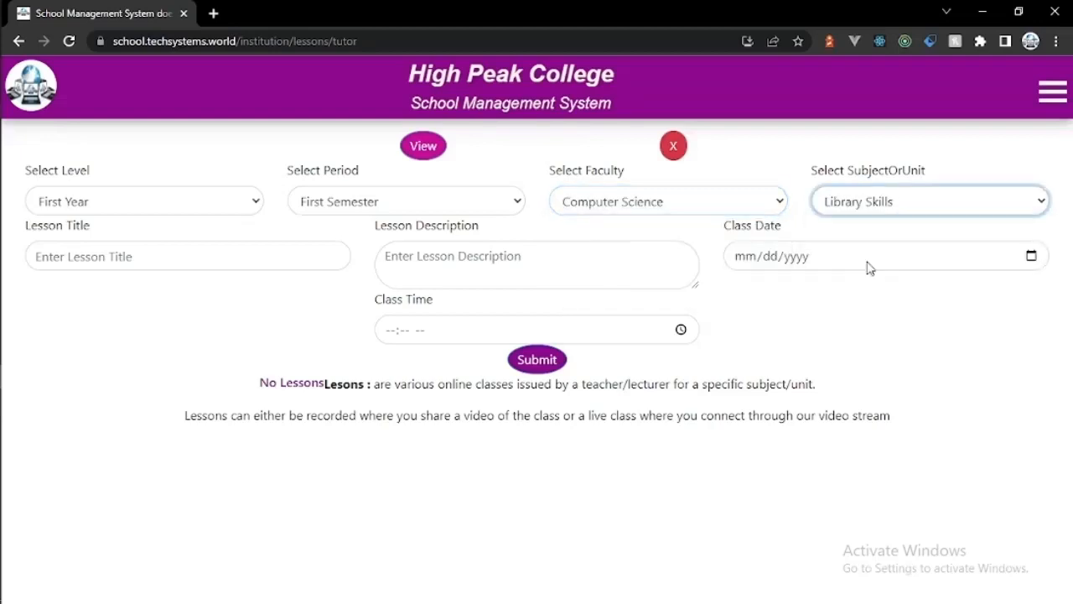
Step: Title the lesson 'Introduction' with the description 'Importance of library Skills'
{"action": "left_click", "coordinate": [311, 267]}
{"action": "type", "text": "Intr"}
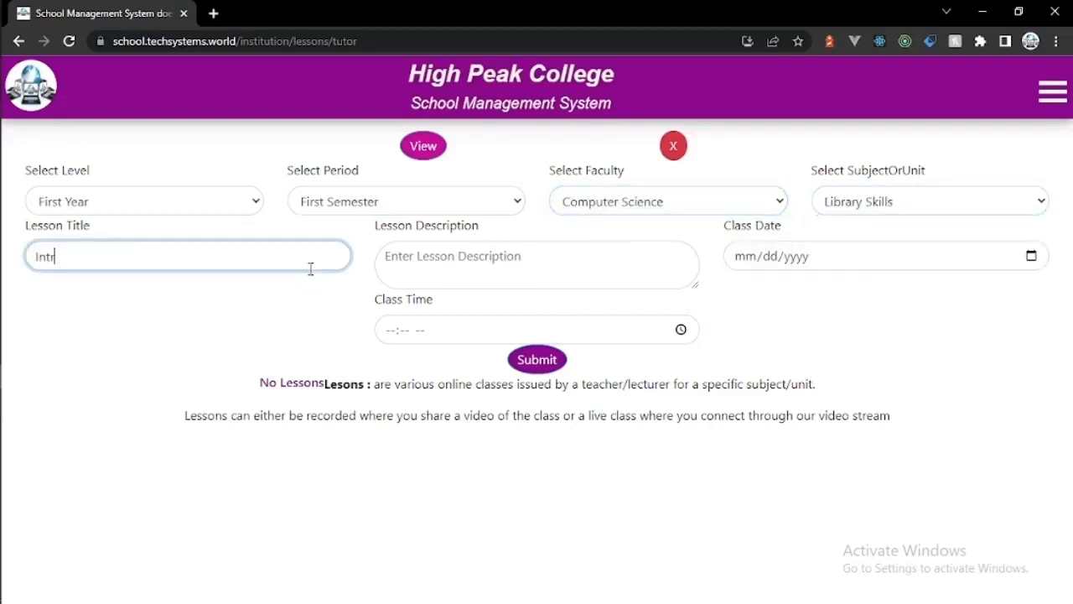
{"action": "type", "text": "oduction"}
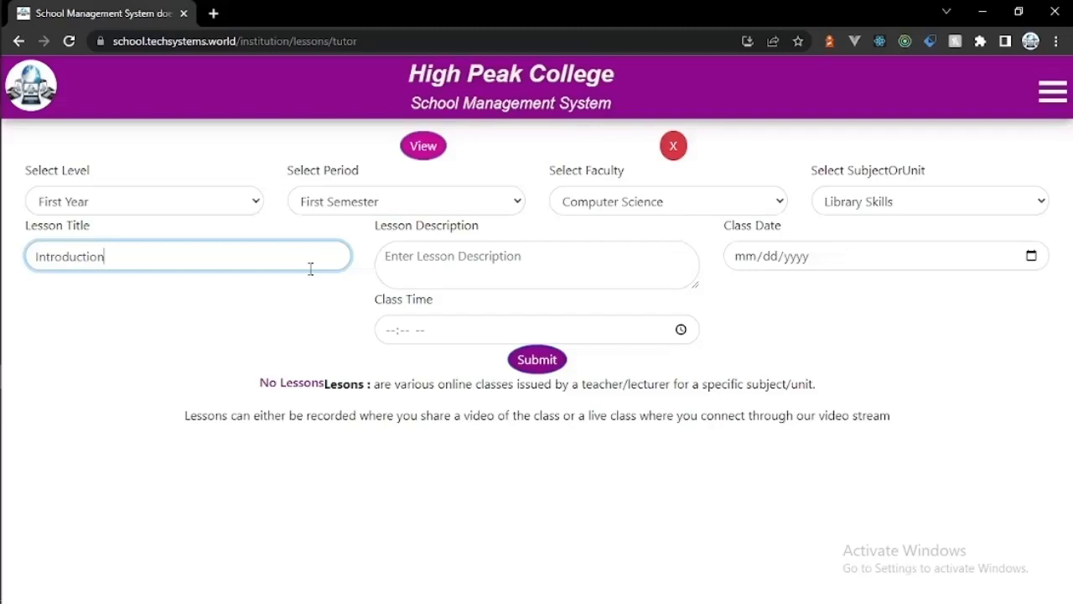
{"action": "left_click", "coordinate": [511, 266]}
{"action": "type", "text": "Esse"}
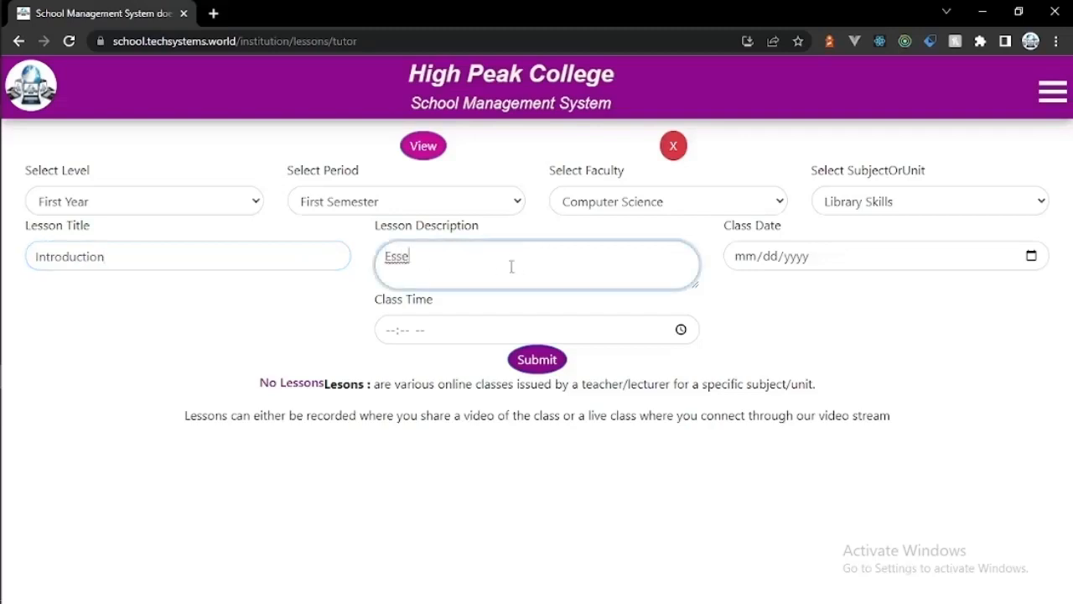
{"action": "key", "text": "BackSpace"}
{"action": "key", "text": "BackSpace"}
{"action": "key", "text": "BackSpace"}
{"action": "key", "text": "BackSpace"}
{"action": "type", "text": "Importance of library Skills"}
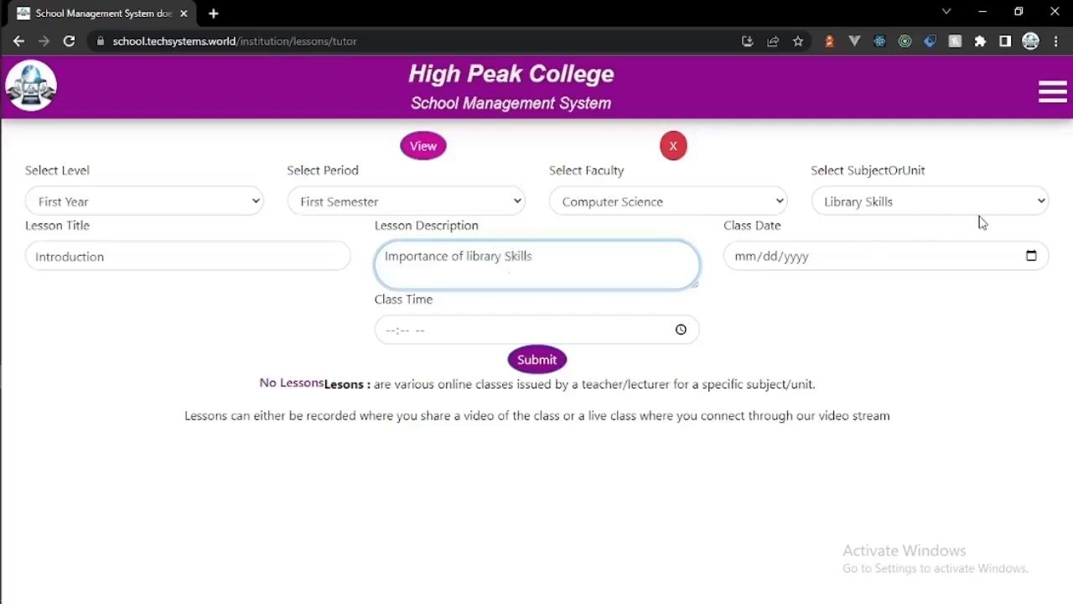
Step: Schedule the class for the 17th at 01:30 PM and submit the lesson
{"action": "left_click", "coordinate": [1031, 256]}
{"action": "left_click", "coordinate": [853, 383]}
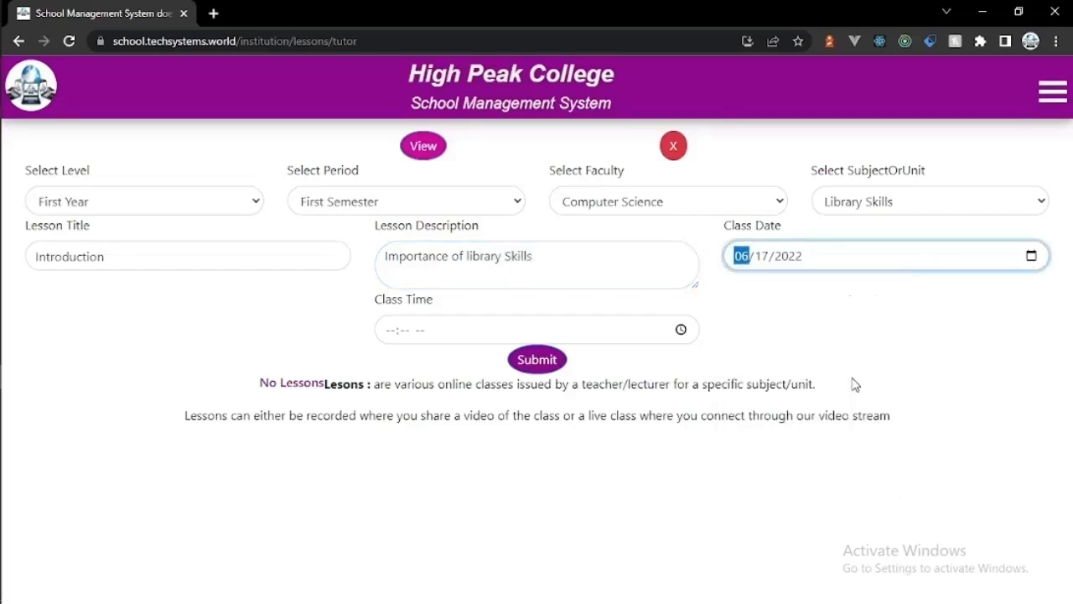
{"action": "left_click", "coordinate": [679, 331]}
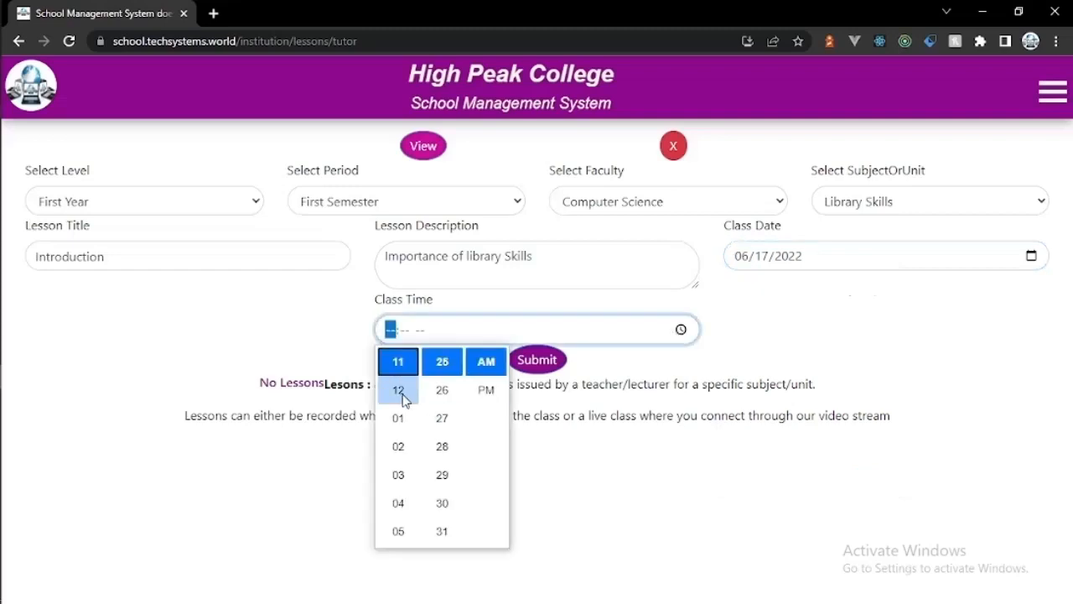
{"action": "left_click", "coordinate": [406, 423]}
{"action": "left_click", "coordinate": [484, 396]}
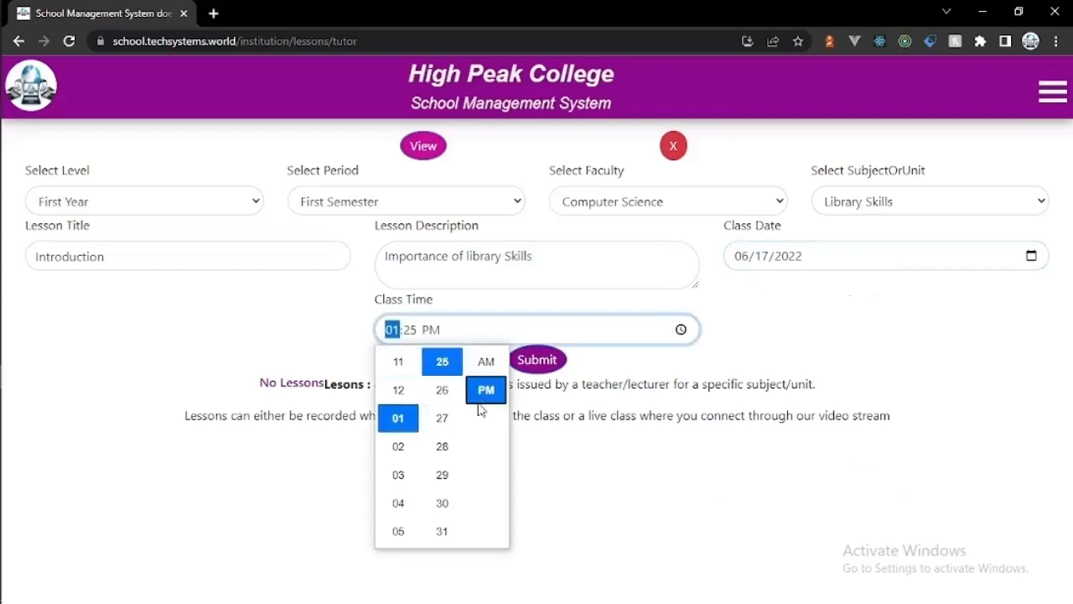
{"action": "left_click", "coordinate": [446, 419]}
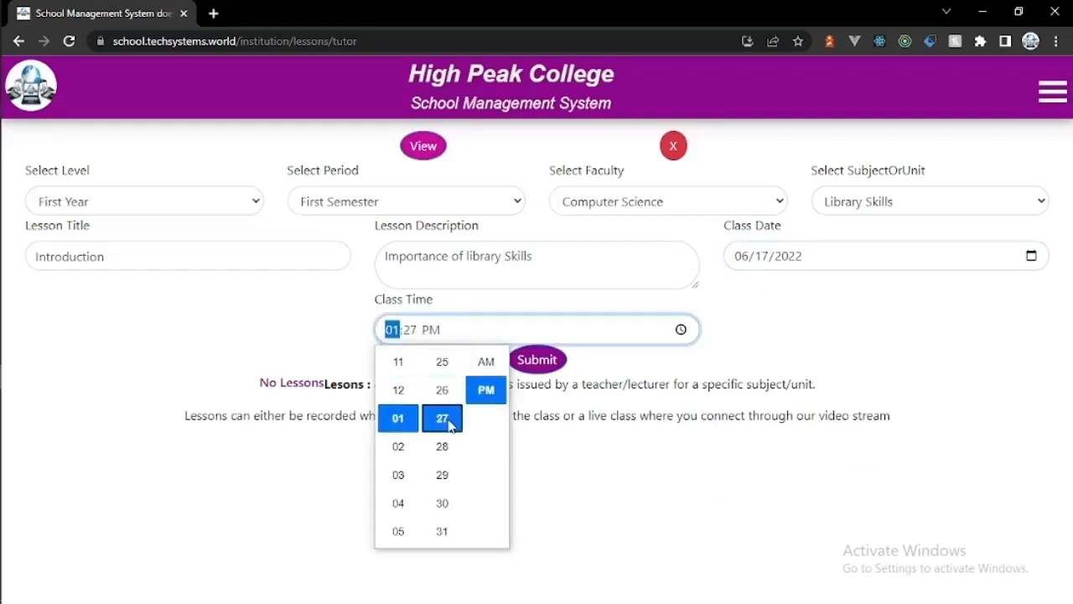
{"action": "left_click", "coordinate": [410, 330]}
{"action": "type", "text": "30"}
{"action": "left_click", "coordinate": [537, 359]}
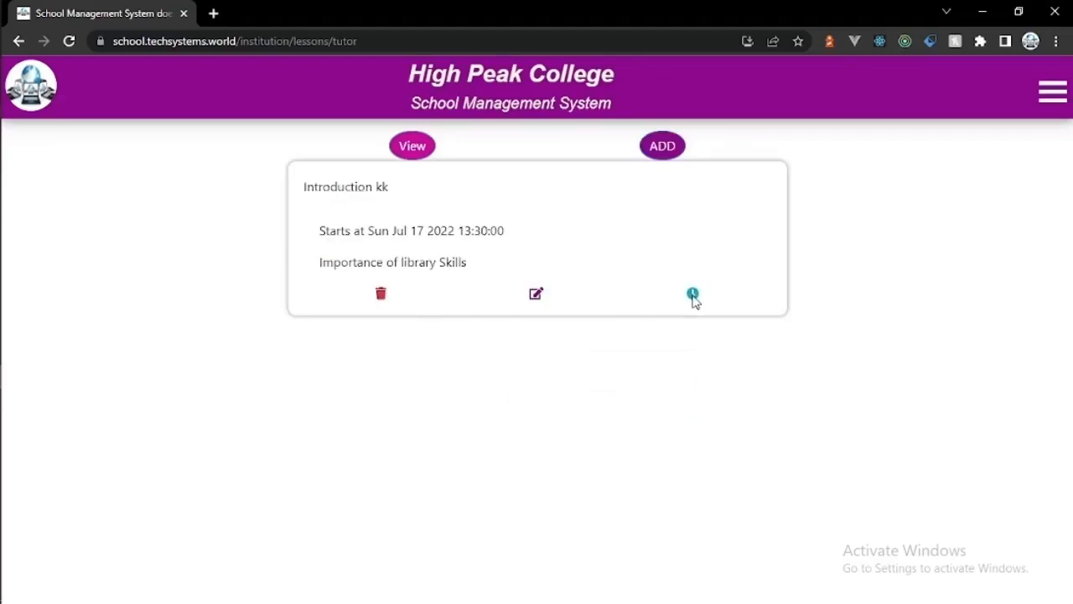
Step: Under Assignment Marks > Add Marks, choose 2021-2022, First Year, First Semester, Computer Science, Library Skills
{"action": "left_click", "coordinate": [1055, 89]}
{"action": "left_click", "coordinate": [947, 259]}
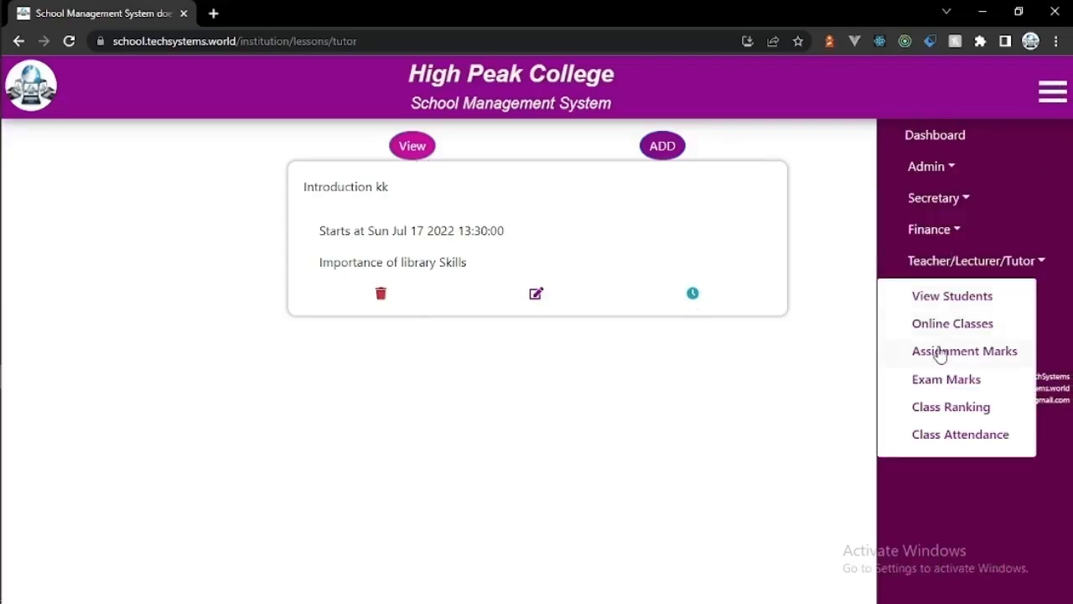
{"action": "left_click", "coordinate": [939, 352]}
{"action": "left_click", "coordinate": [277, 156]}
{"action": "left_click", "coordinate": [435, 191]}
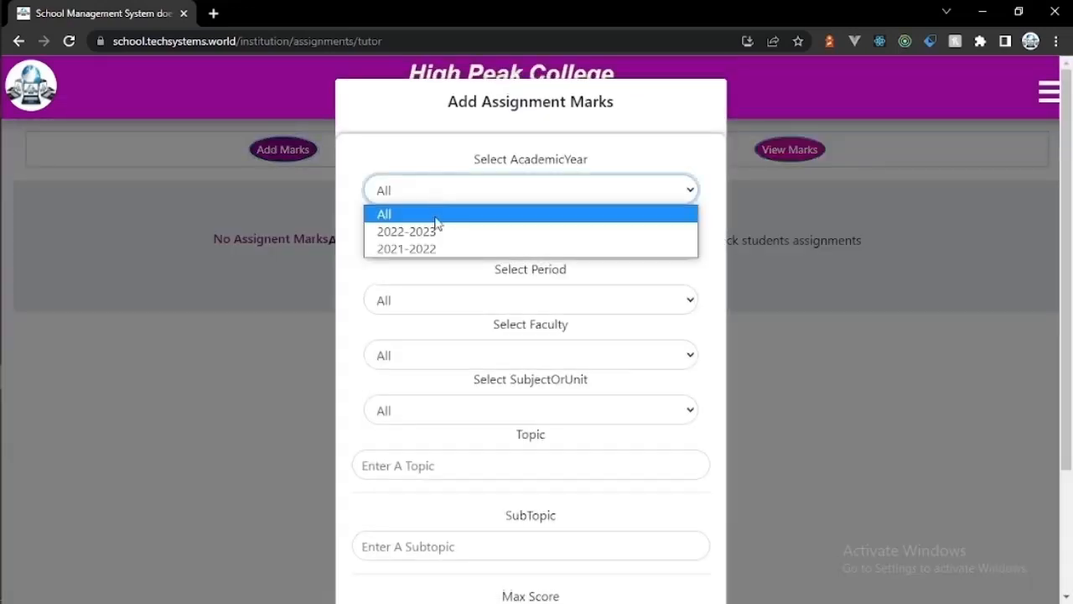
{"action": "left_click", "coordinate": [437, 248]}
{"action": "left_click", "coordinate": [438, 253]}
{"action": "left_click", "coordinate": [438, 286]}
{"action": "left_click", "coordinate": [442, 309]}
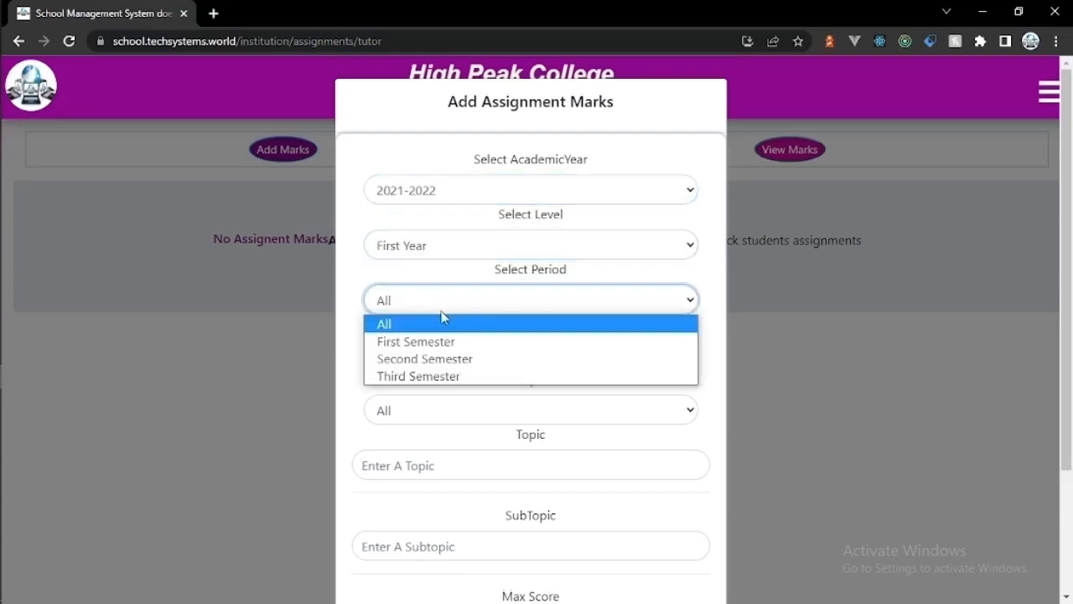
{"action": "left_click", "coordinate": [442, 344]}
{"action": "left_click", "coordinate": [443, 361]}
{"action": "left_click", "coordinate": [444, 412]}
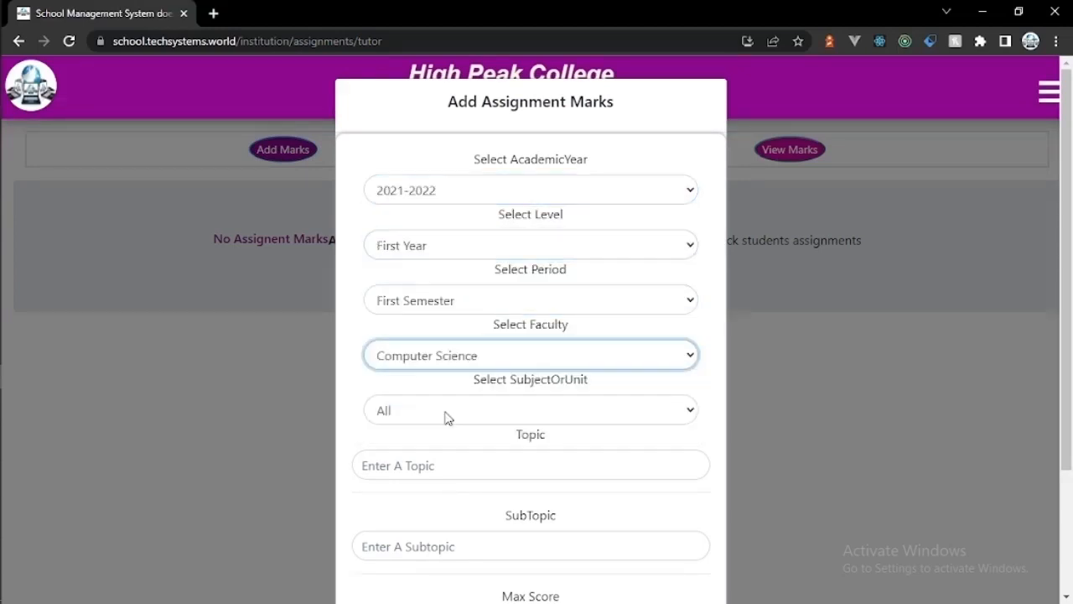
{"action": "left_click", "coordinate": [445, 412]}
{"action": "left_click", "coordinate": [445, 448]}
Step: Enter topic 'Introduction', a subtopic and max score 20, then add the assignment to load the marks table
{"action": "left_click", "coordinate": [449, 466]}
{"action": "type", "text": "I"}
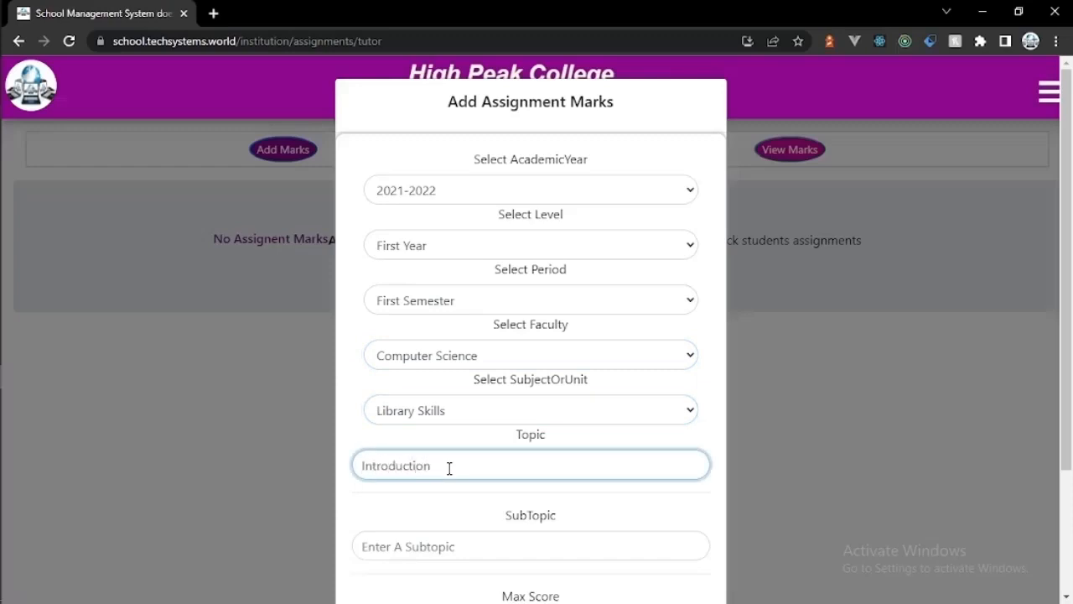
{"action": "type", "text": "ntroduction"}
{"action": "scroll", "coordinate": [1061, 409], "scroll_direction": "down", "scroll_amount": 2}
{"action": "left_click", "coordinate": [539, 445]}
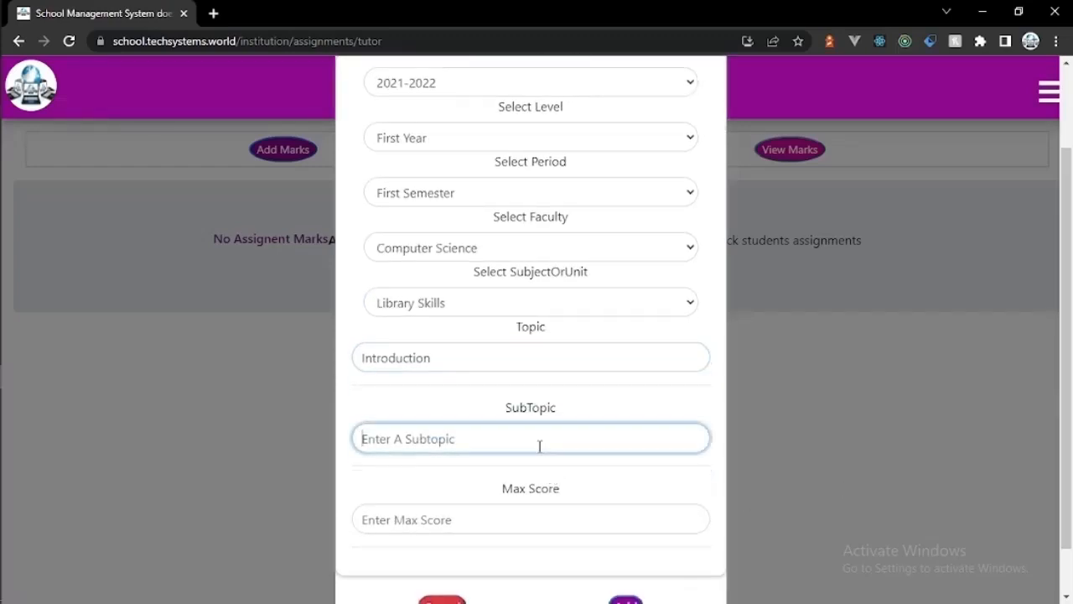
{"action": "type", "text": "Importance of library skills"}
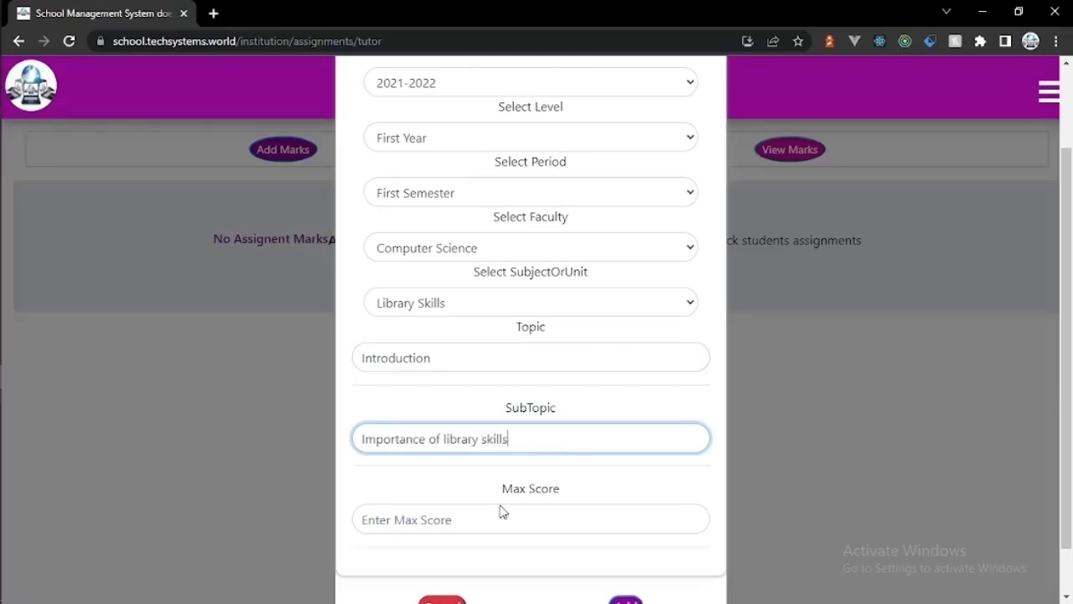
{"action": "left_click", "coordinate": [501, 513]}
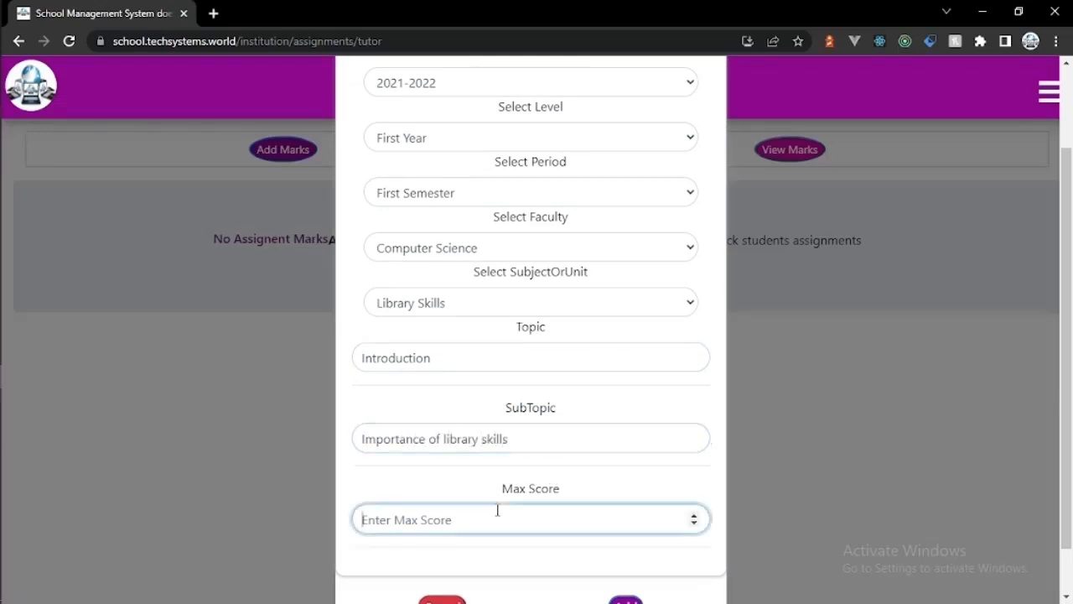
{"action": "type", "text": "20"}
{"action": "scroll", "coordinate": [746, 525], "scroll_direction": "down", "scroll_amount": 1}
{"action": "left_click", "coordinate": [628, 550]}
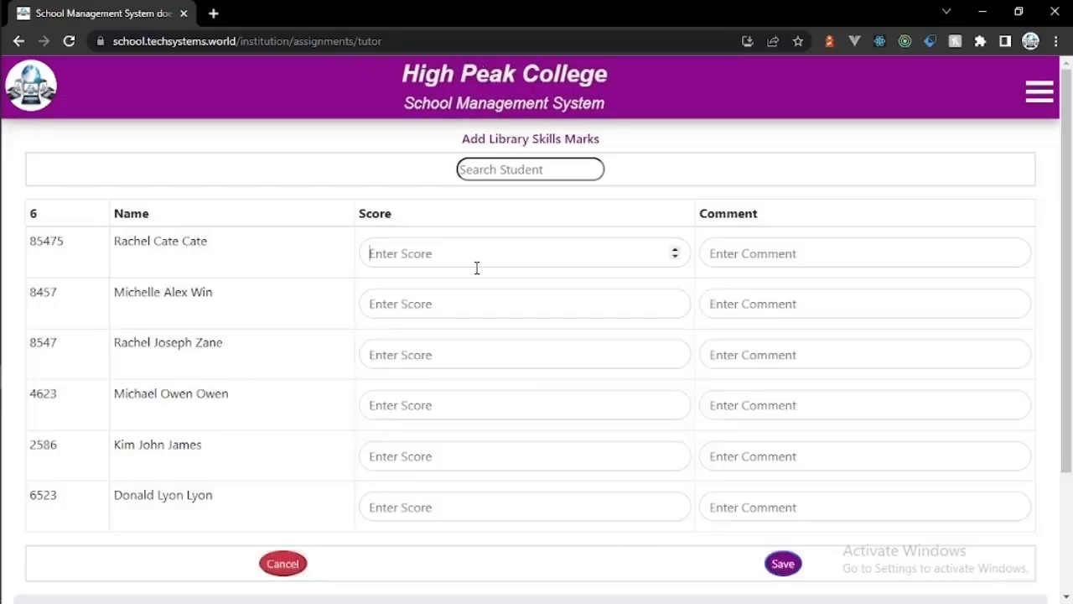
{"action": "left_click", "coordinate": [477, 266]}
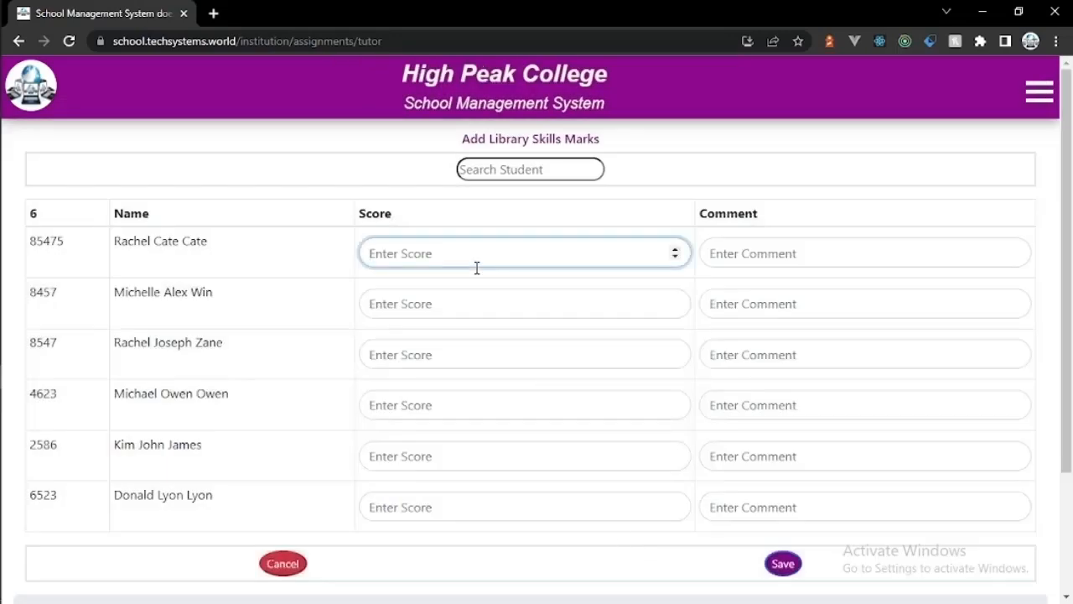
Step: Clear the student search, then enter scores 17 and 16 for the first two students with comments 'good' and 'great'
{"action": "left_click", "coordinate": [513, 165]}
{"action": "type", "text": "hh"}
{"action": "key", "text": "BackSpace"}
{"action": "key", "text": "BackSpace"}
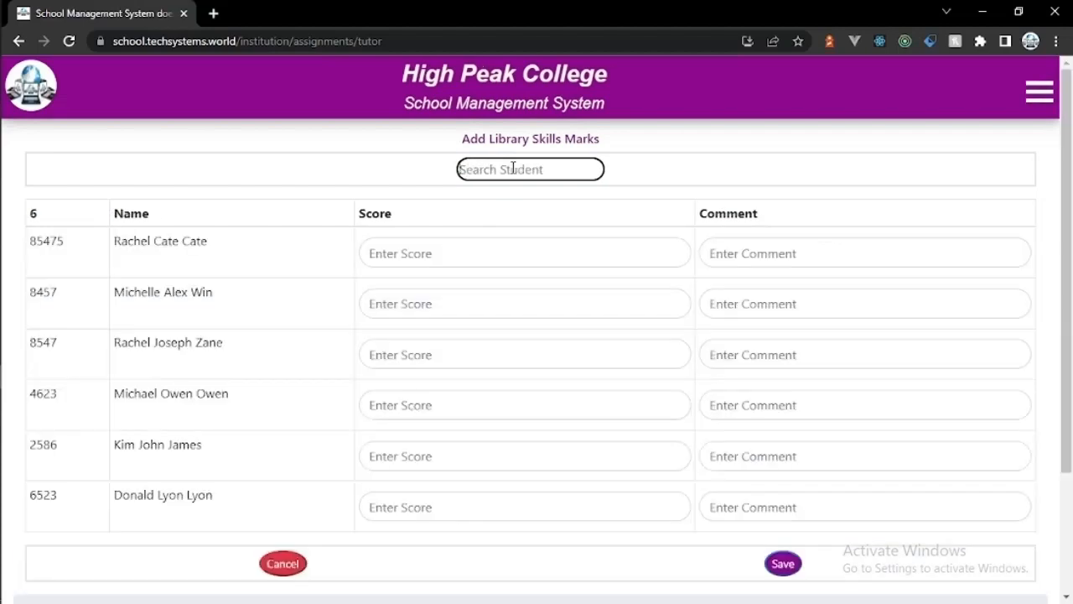
{"action": "left_click", "coordinate": [476, 257]}
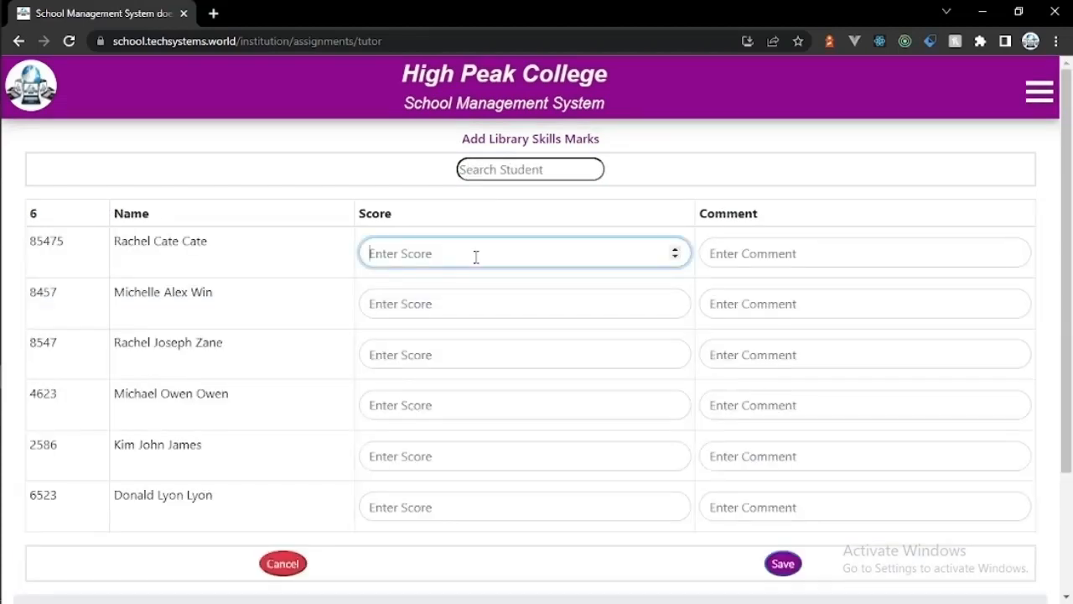
{"action": "type", "text": "17"}
{"action": "left_click", "coordinate": [740, 252]}
{"action": "type", "text": "good"}
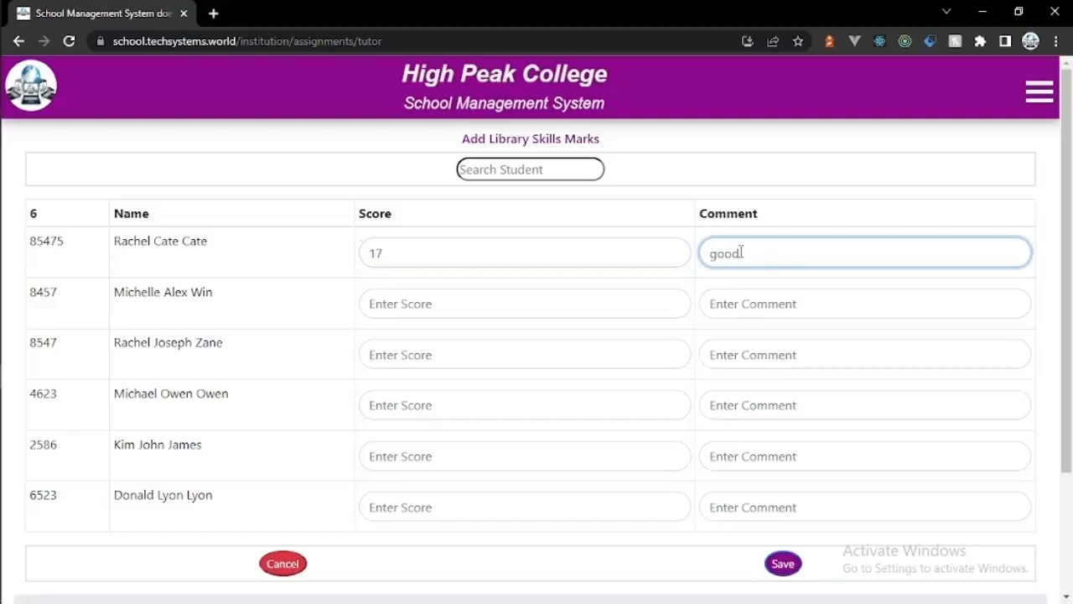
{"action": "left_click", "coordinate": [616, 303]}
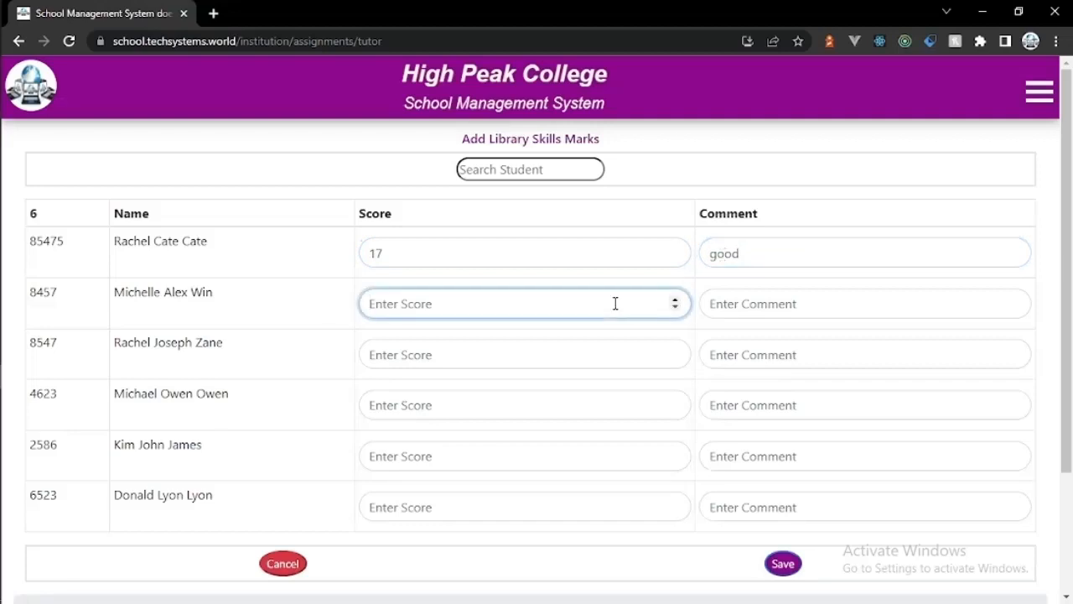
{"action": "type", "text": "16"}
{"action": "left_click", "coordinate": [815, 312]}
{"action": "type", "text": "great"}
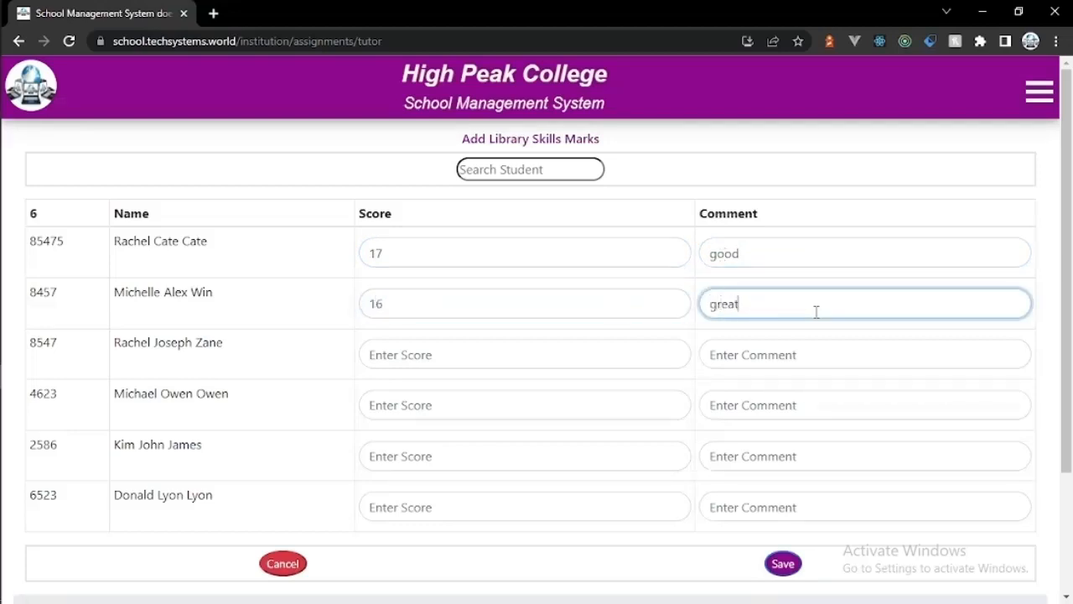
Step: Enter scores 19, 10 and 7 for the next three students with comments 'excellent', 'fair' and 'below average'
{"action": "left_click", "coordinate": [542, 361]}
{"action": "type", "text": "19"}
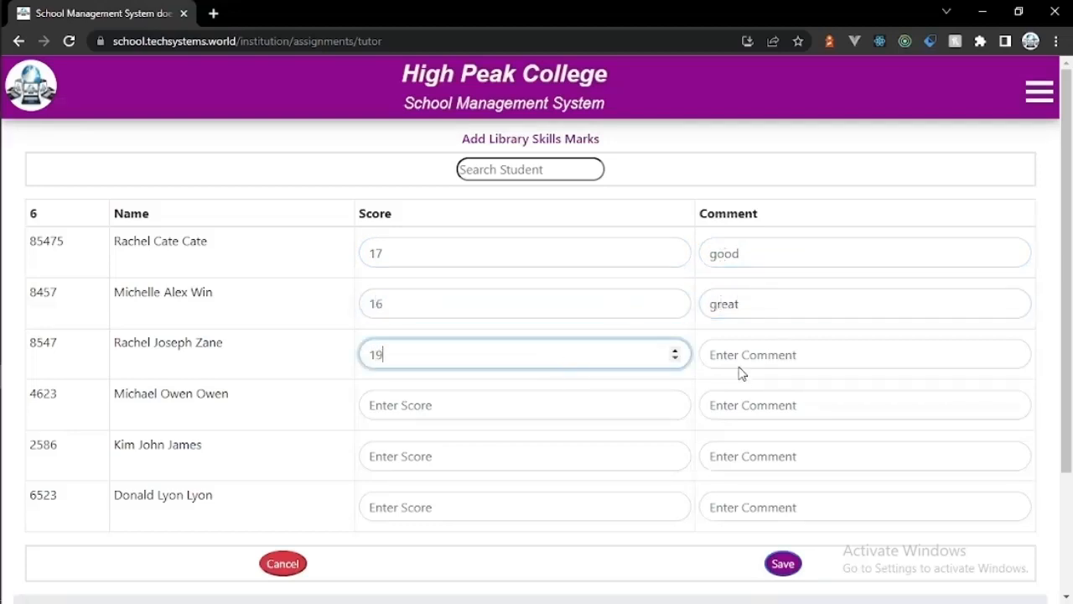
{"action": "left_click", "coordinate": [738, 353]}
{"action": "type", "text": "excellent"}
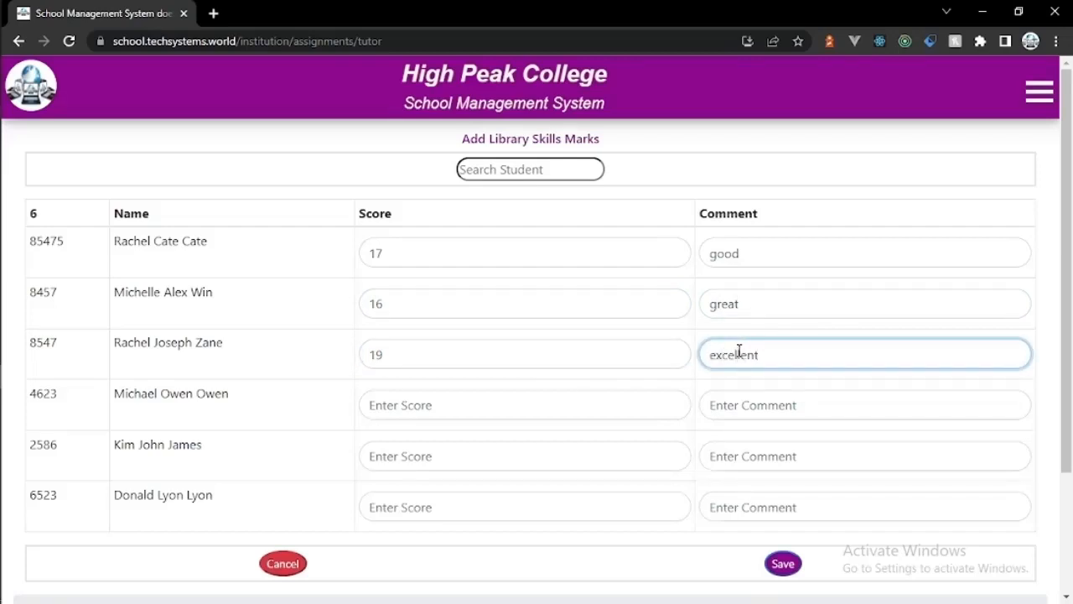
{"action": "left_click", "coordinate": [622, 411]}
{"action": "type", "text": "10"}
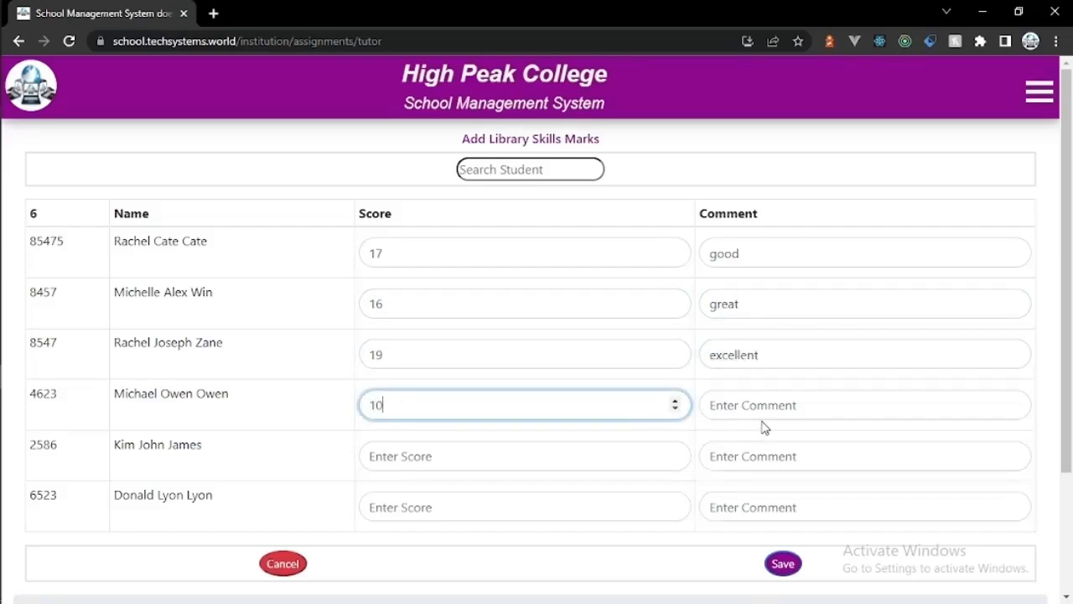
{"action": "left_click", "coordinate": [762, 412]}
{"action": "type", "text": "fair"}
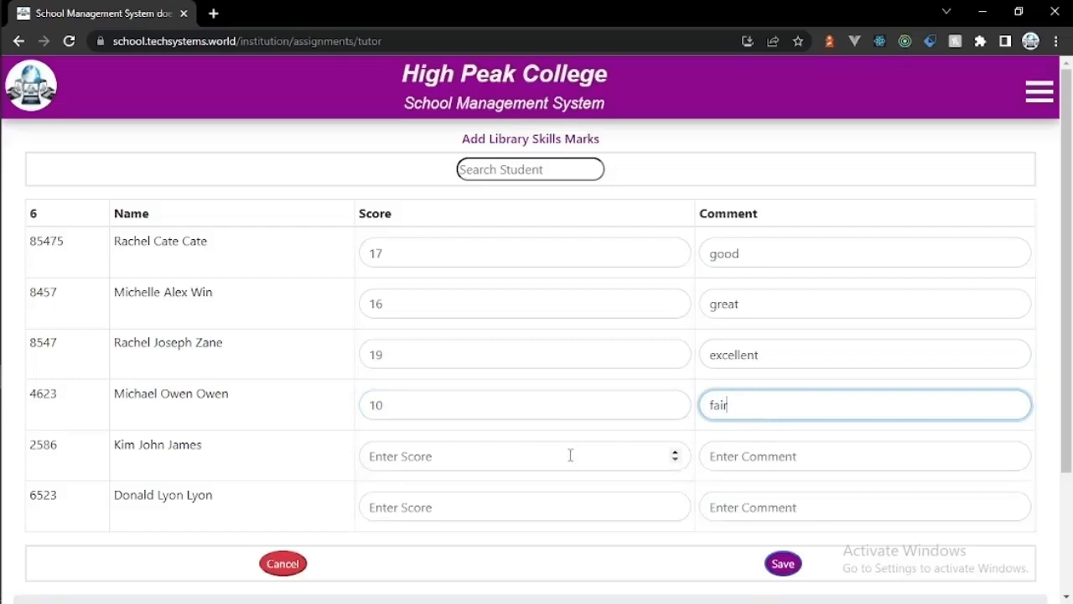
{"action": "left_click", "coordinate": [570, 453]}
{"action": "type", "text": "7"}
{"action": "left_click", "coordinate": [730, 463]}
{"action": "type", "text": "below average"}
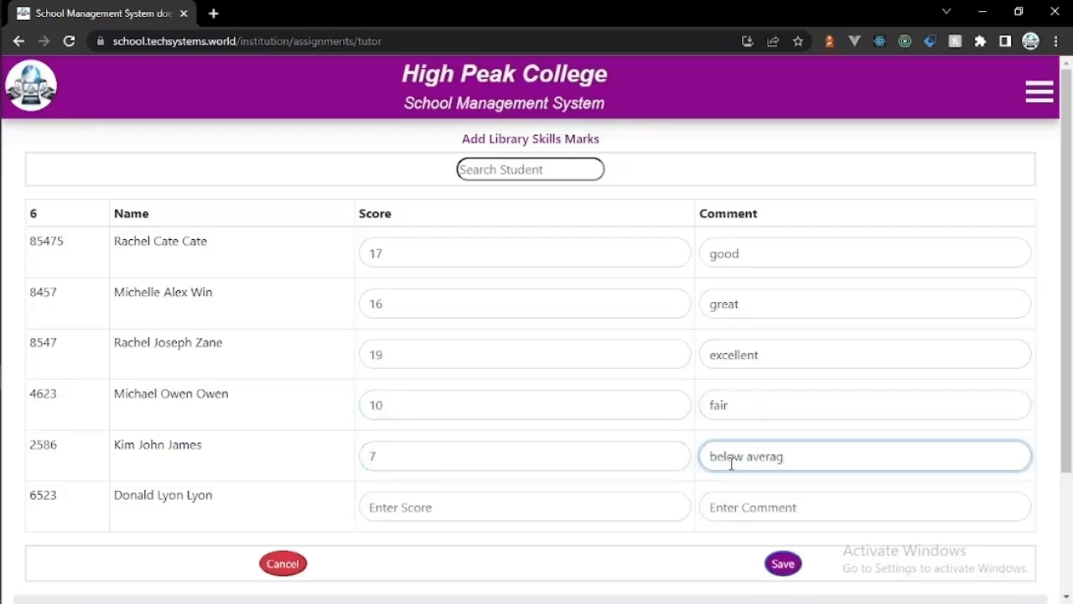
Step: Give the last student a score of 5 with comment 'redo', then save all six marks
{"action": "left_click", "coordinate": [595, 509]}
{"action": "type", "text": "5"}
{"action": "left_click", "coordinate": [744, 518]}
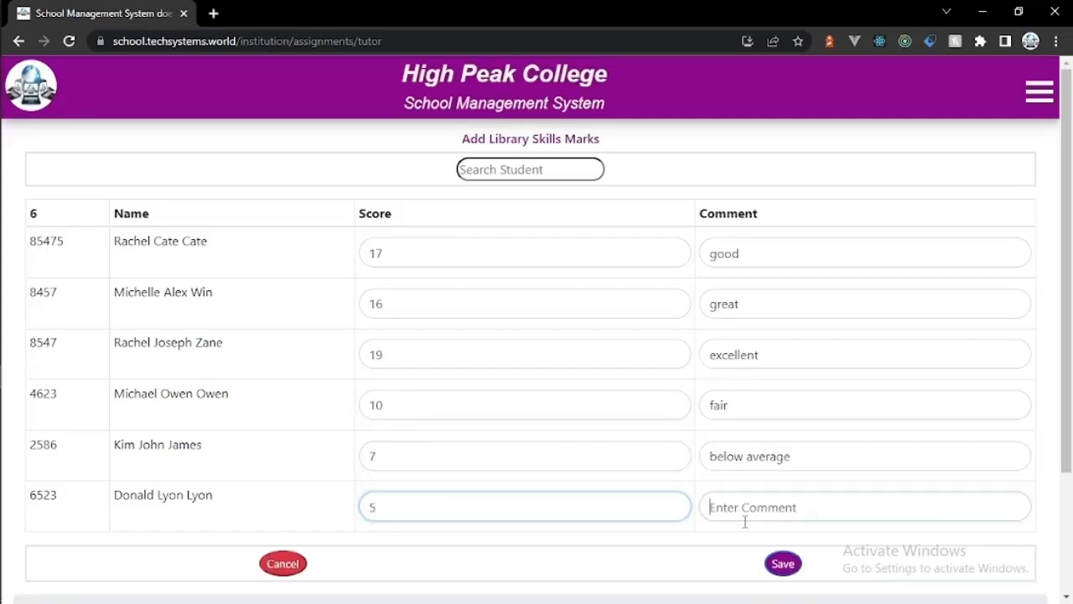
{"action": "type", "text": "redo"}
{"action": "left_click", "coordinate": [783, 563]}
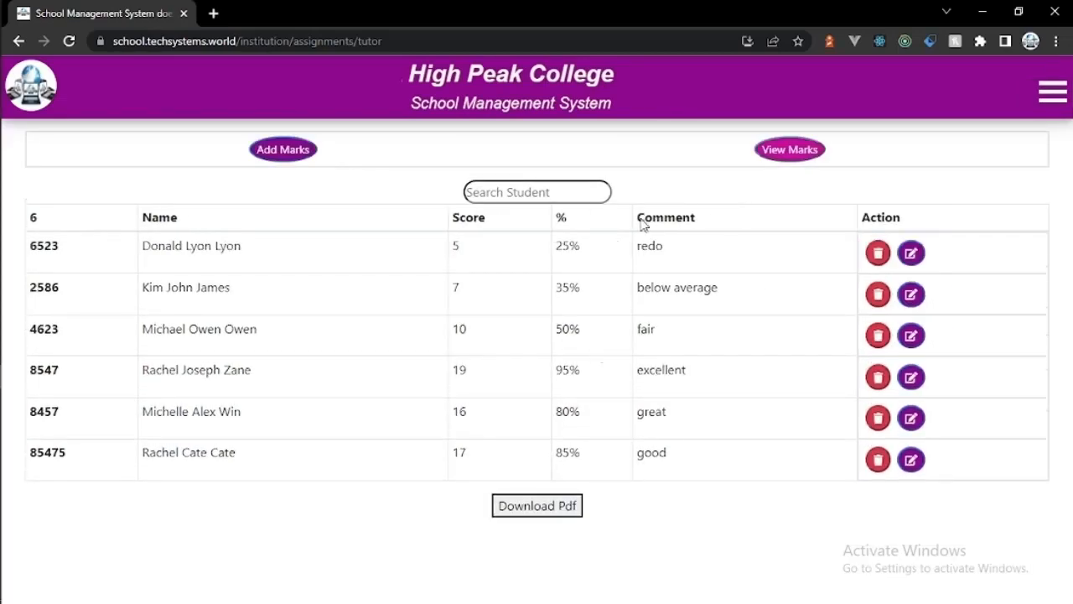
{"action": "left_click", "coordinate": [1052, 92]}
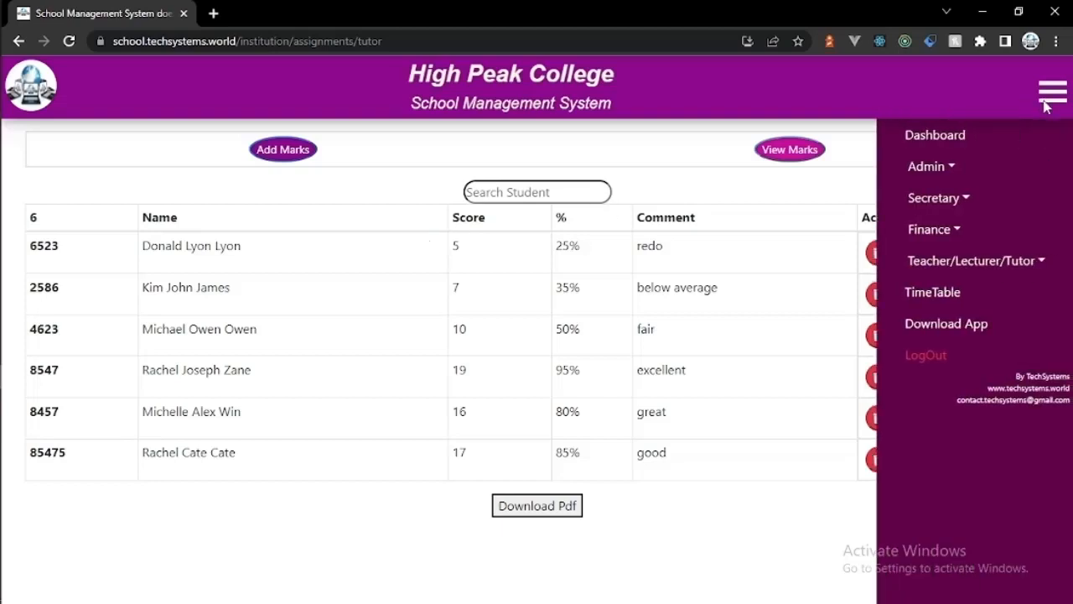
Step: Start new Exam Marks for academic year 2021-2022, First Year, First Semester
{"action": "left_click", "coordinate": [922, 267]}
{"action": "left_click", "coordinate": [952, 386]}
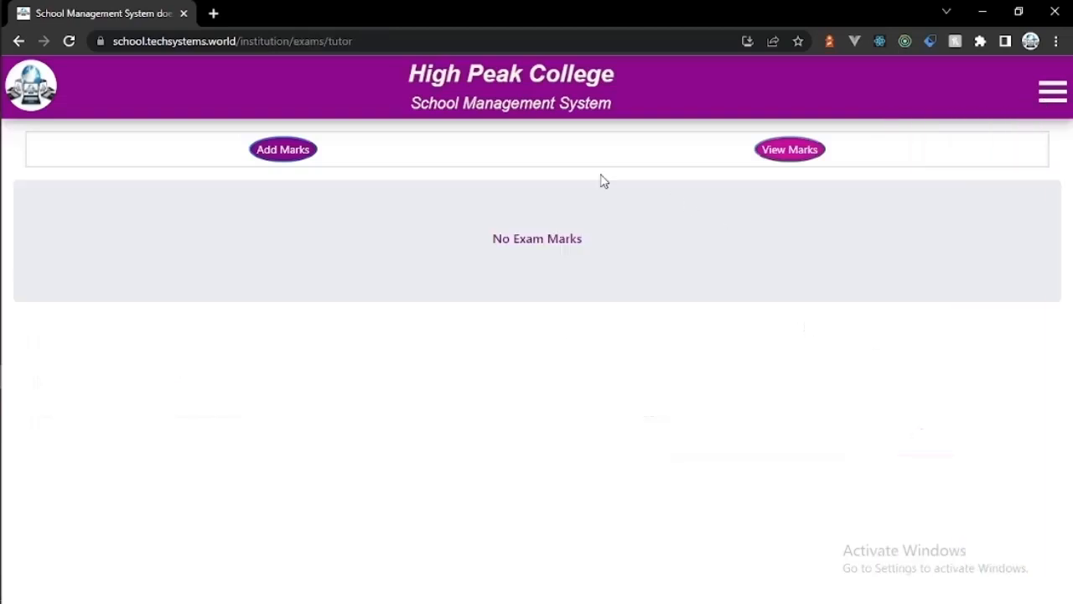
{"action": "left_click", "coordinate": [297, 156]}
{"action": "left_click", "coordinate": [428, 198]}
{"action": "left_click", "coordinate": [431, 250]}
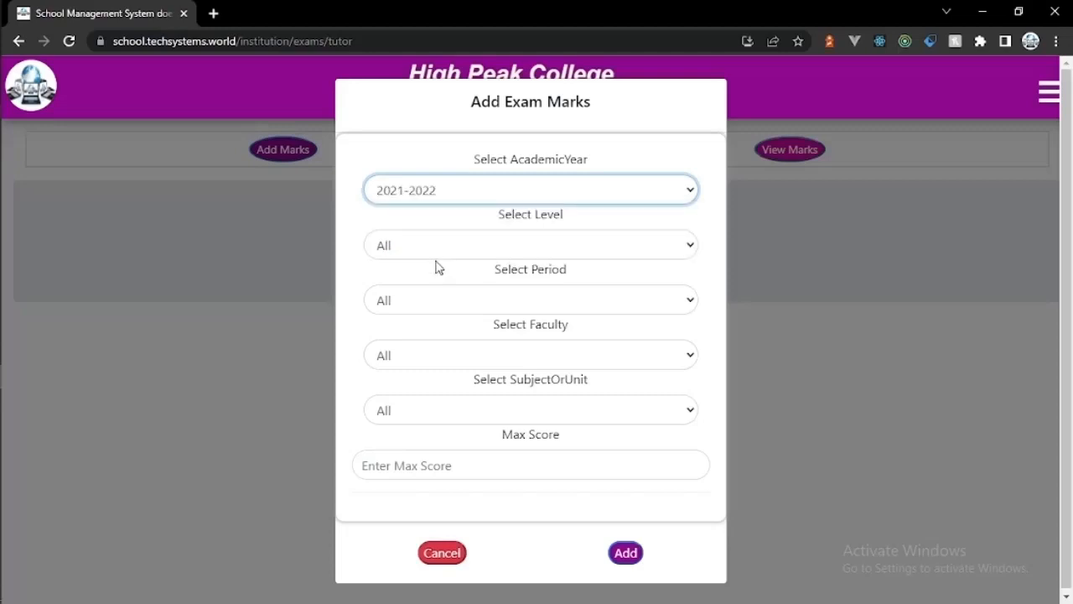
{"action": "left_click", "coordinate": [436, 251]}
{"action": "left_click", "coordinate": [433, 287]}
{"action": "left_click", "coordinate": [438, 301]}
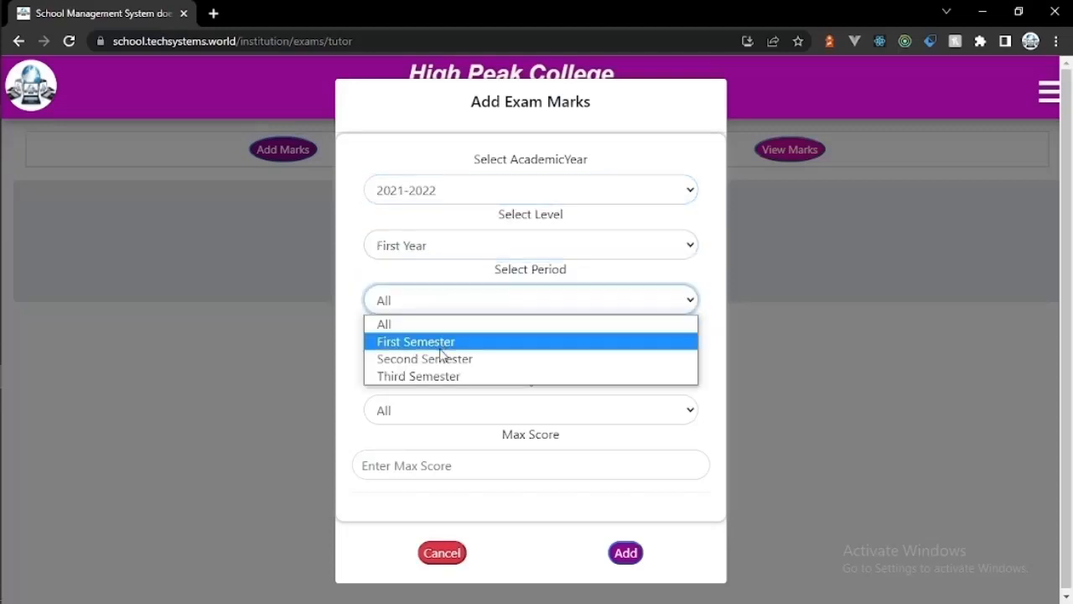
{"action": "left_click", "coordinate": [436, 344]}
Step: Choose Computer Science, Library Skills and Exam with max score 100, then create the marks sheet
{"action": "left_click", "coordinate": [449, 360]}
{"action": "left_click", "coordinate": [450, 412]}
{"action": "left_click", "coordinate": [442, 413]}
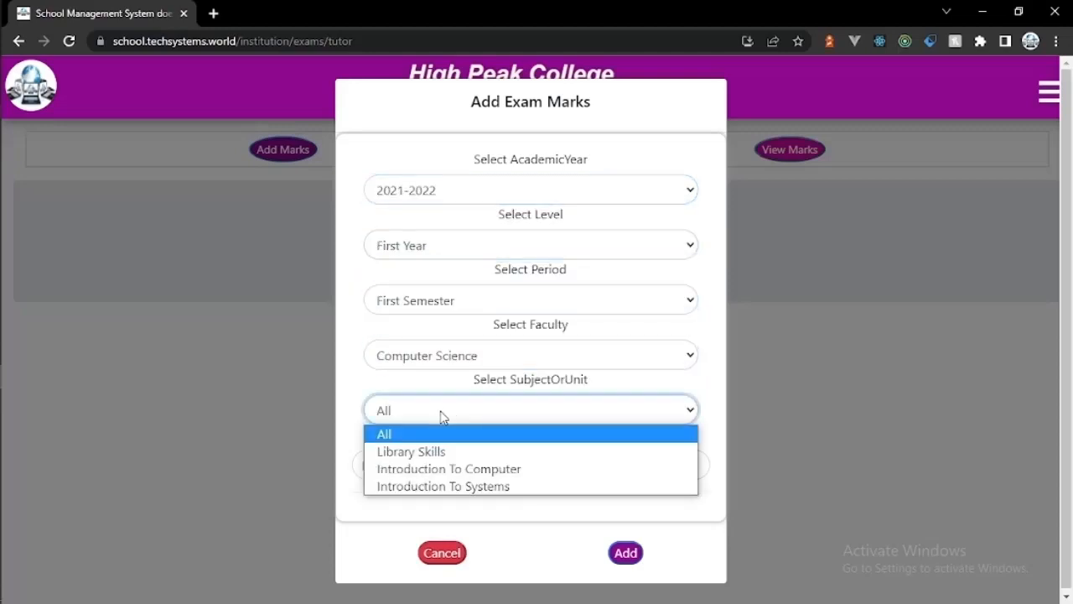
{"action": "left_click", "coordinate": [444, 452]}
{"action": "left_click", "coordinate": [457, 471]}
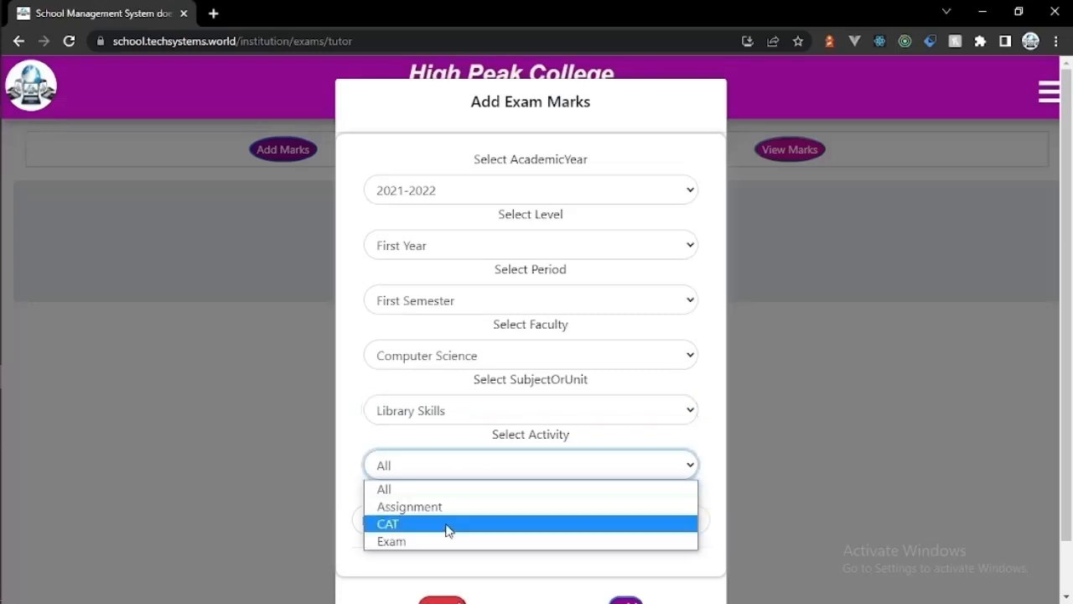
{"action": "left_click", "coordinate": [445, 541]}
{"action": "left_click", "coordinate": [446, 531]}
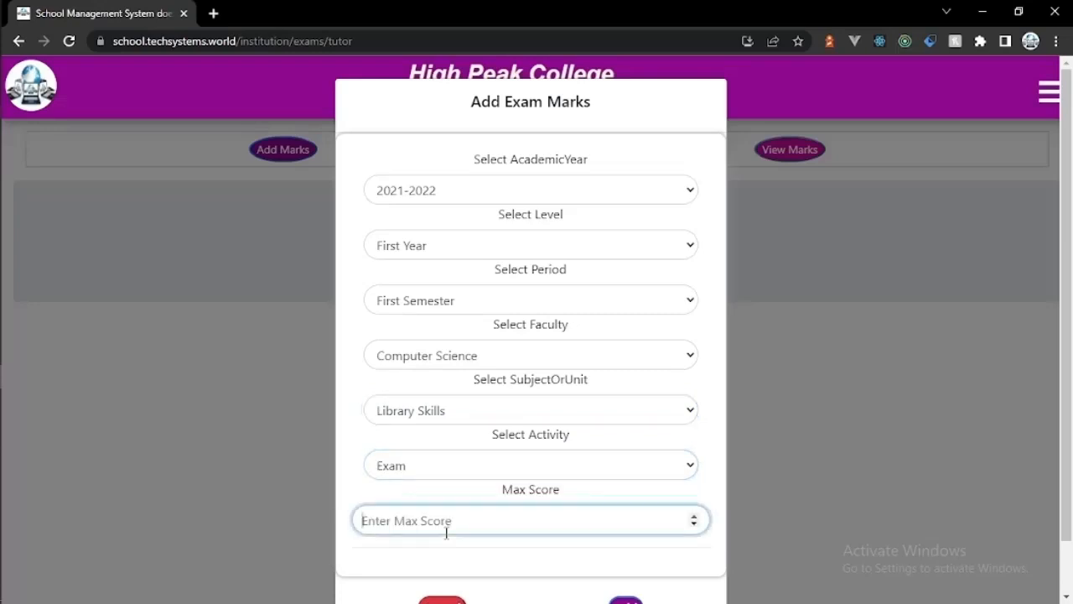
{"action": "type", "text": "100"}
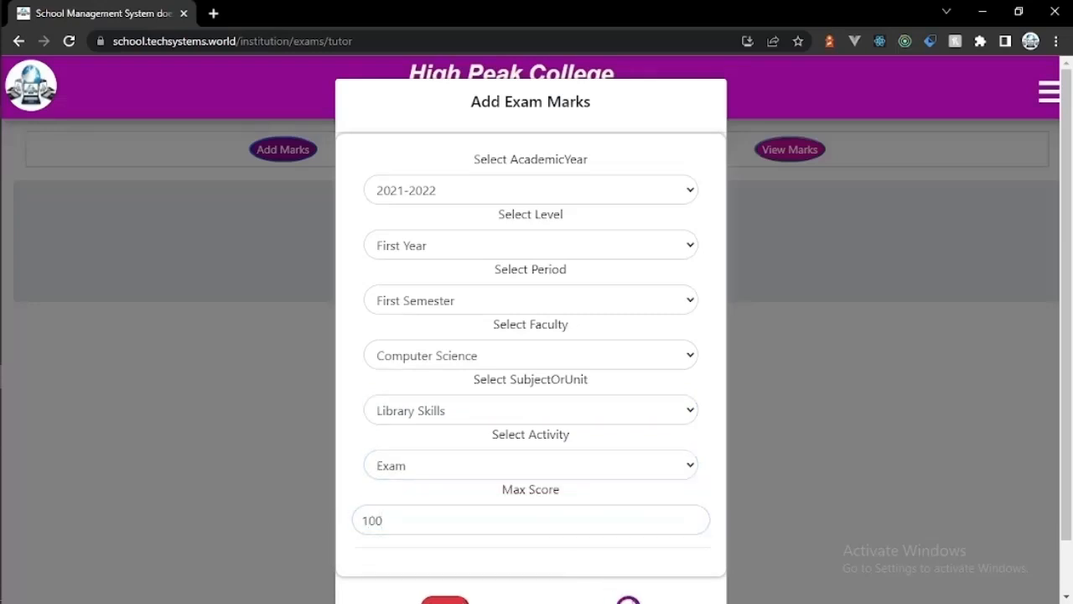
{"action": "left_click", "coordinate": [625, 598]}
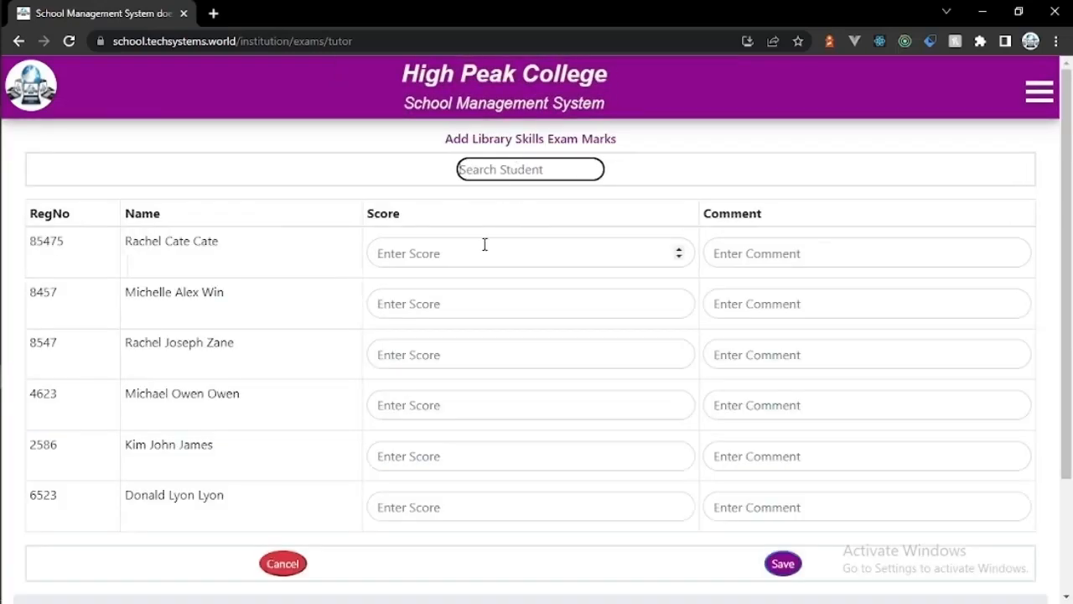
Step: Enter exam scores 80 and 74 with grades 'A' and 'A-' for the first two students
{"action": "left_click", "coordinate": [484, 244]}
{"action": "type", "text": "80"}
{"action": "left_click", "coordinate": [718, 252]}
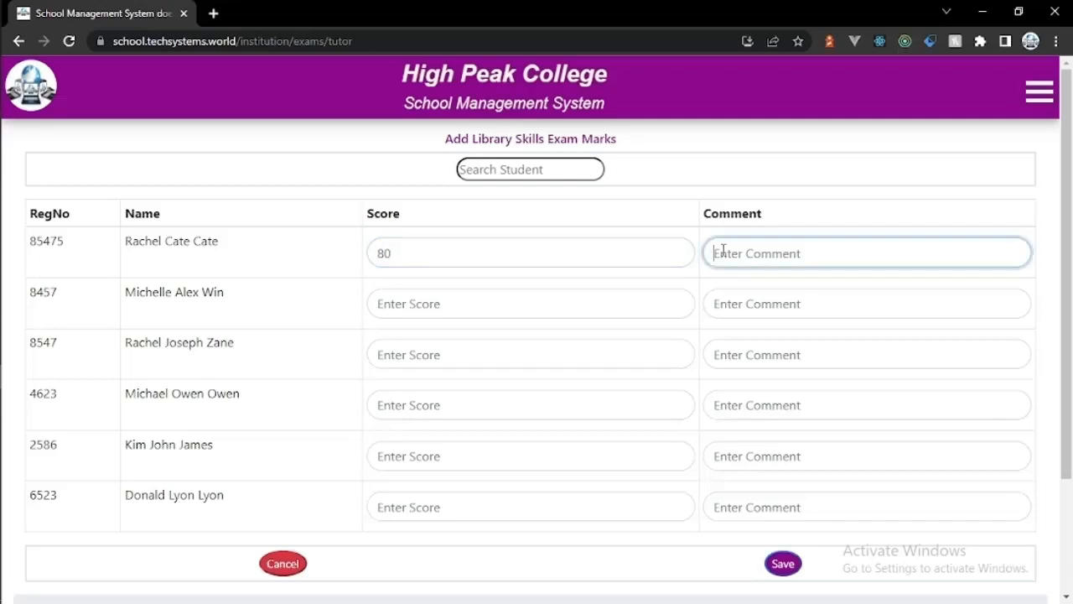
{"action": "type", "text": "A"}
{"action": "left_click", "coordinate": [548, 314]}
{"action": "type", "text": "74"}
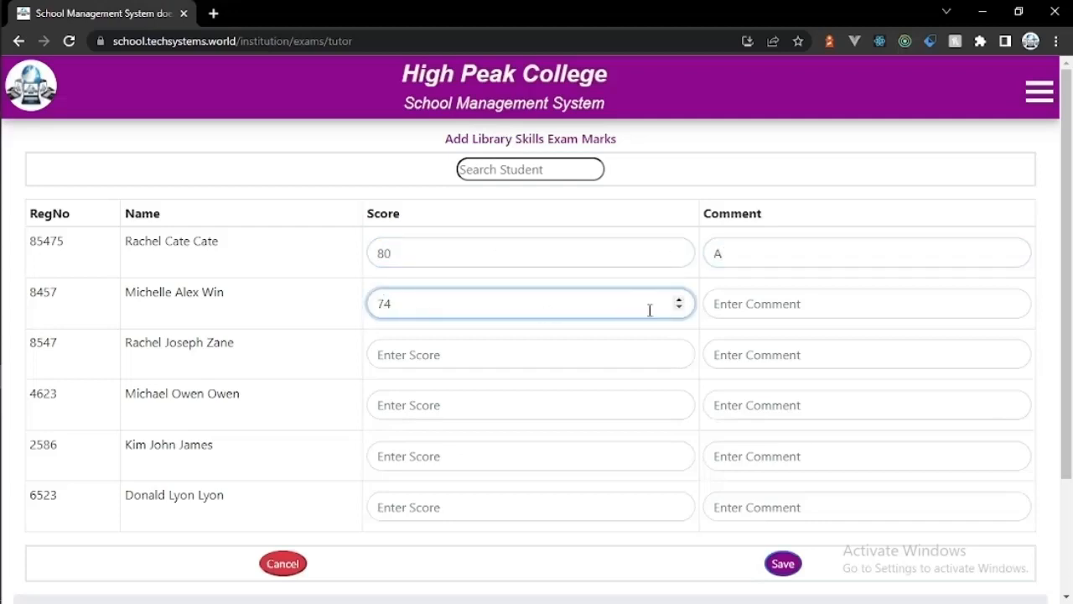
{"action": "left_click", "coordinate": [723, 305]}
{"action": "type", "text": "A-"}
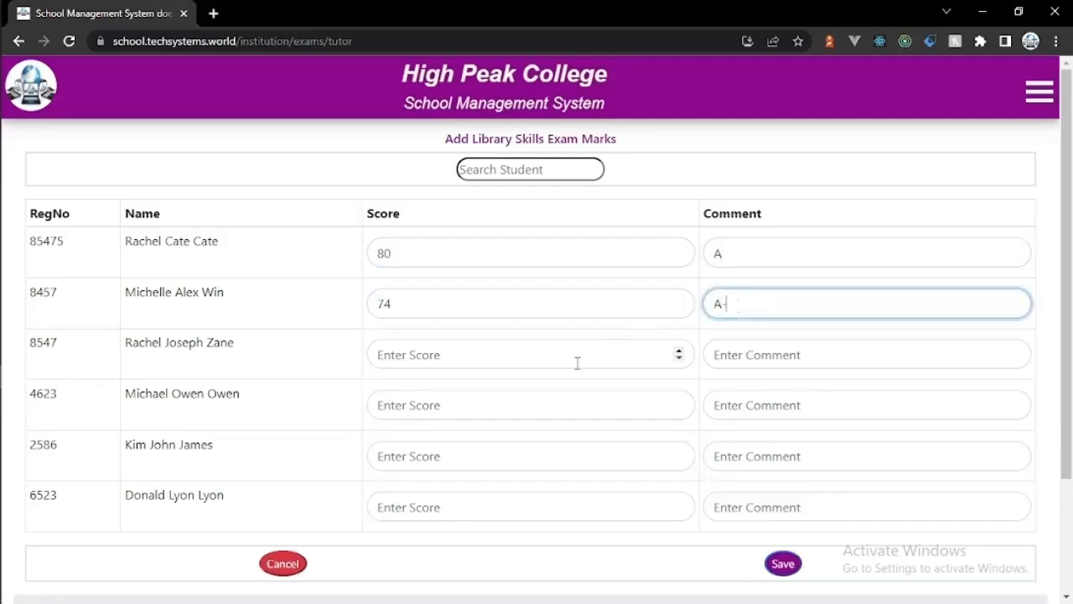
Step: Enter exam scores 60 and 50 with grades 'B' and 'c' for the next two students
{"action": "left_click", "coordinate": [577, 362]}
{"action": "type", "text": "60"}
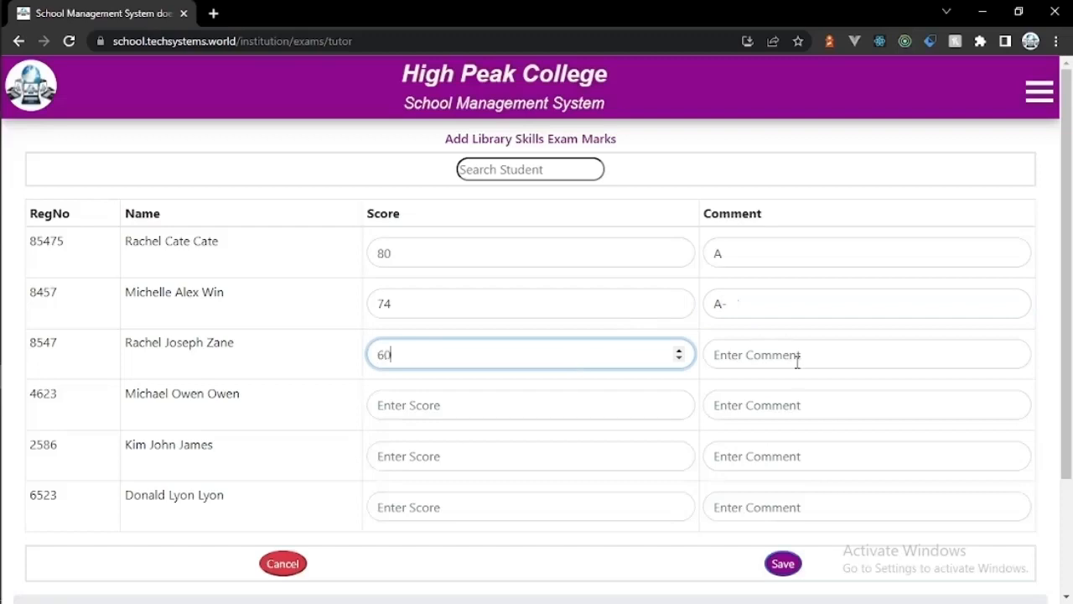
{"action": "left_click", "coordinate": [797, 361]}
{"action": "type", "text": "B"}
{"action": "key", "text": "BackSpace"}
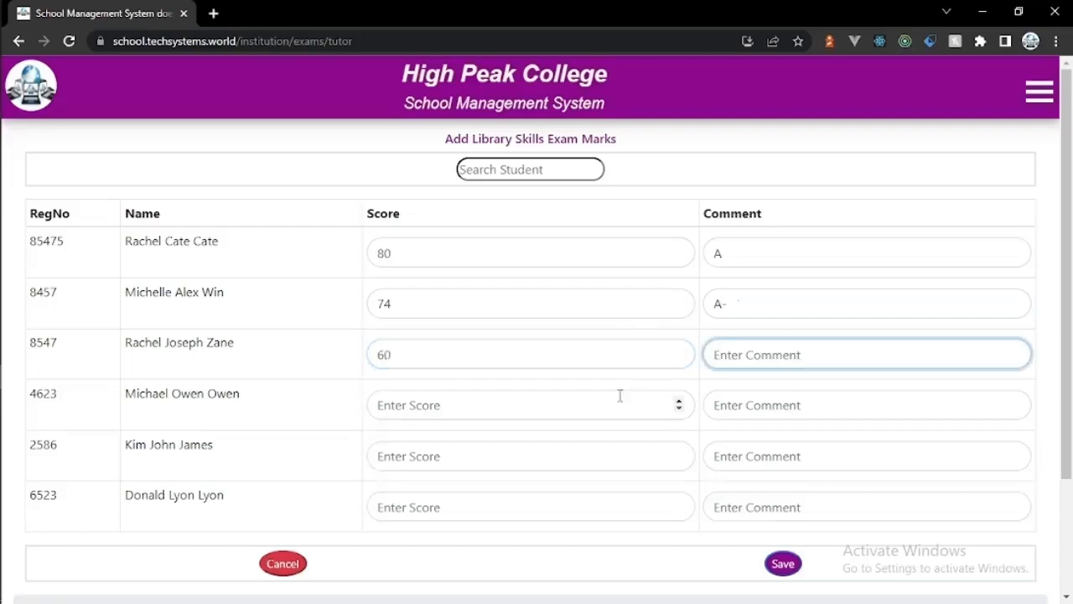
{"action": "type", "text": "B"}
{"action": "left_click", "coordinate": [567, 400]}
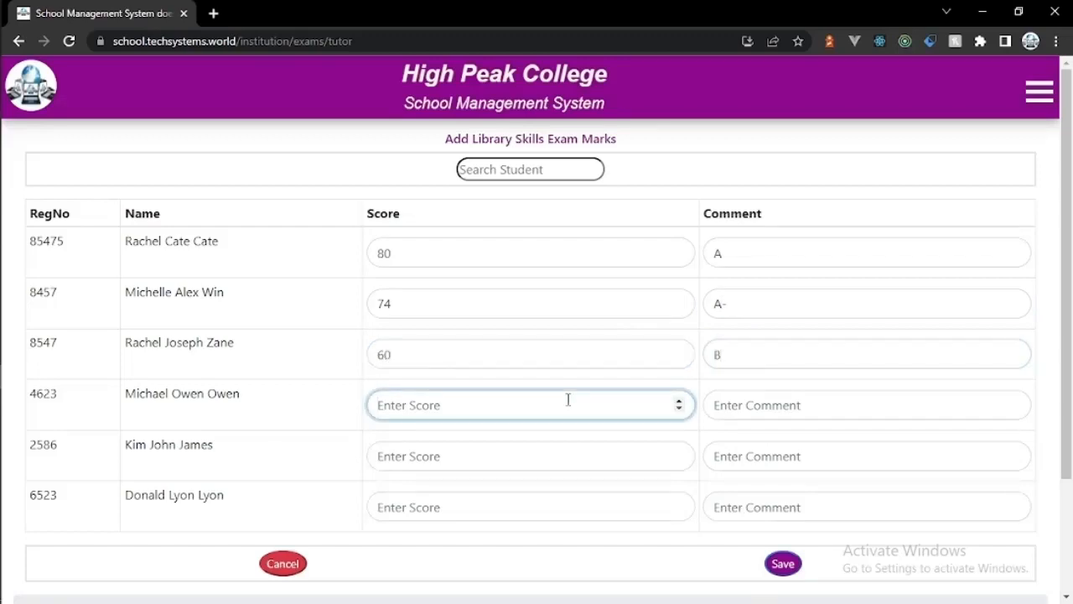
{"action": "type", "text": "50"}
{"action": "left_click", "coordinate": [744, 417]}
{"action": "type", "text": "c"}
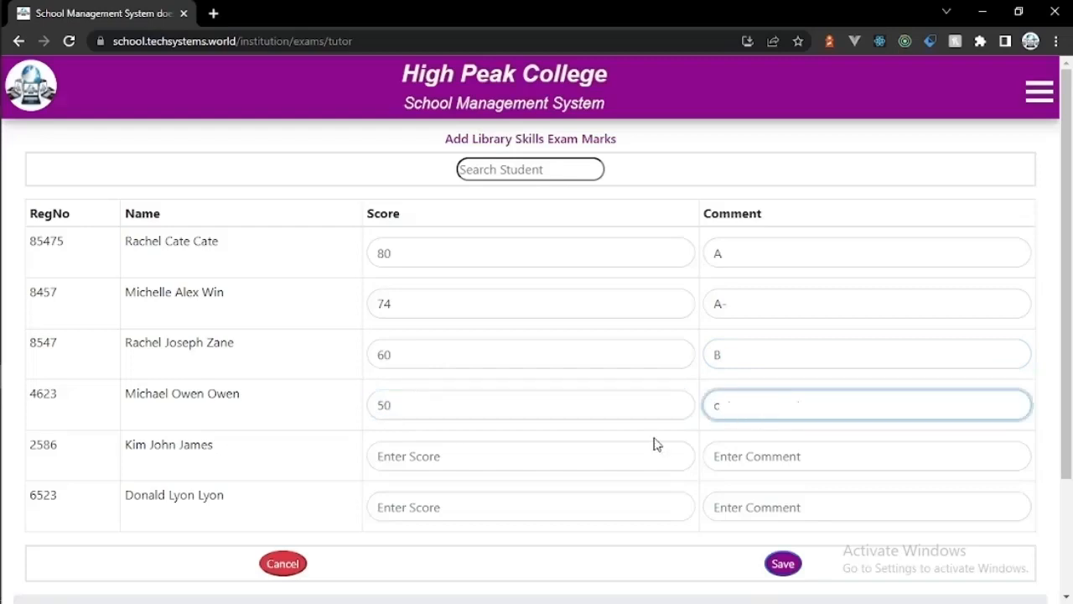
Step: Enter scores 42 'D' and 35 'E' for the last two students, then save the exam marks
{"action": "left_click", "coordinate": [637, 445]}
{"action": "type", "text": "39"}
{"action": "key", "text": "BackSpace"}
{"action": "key", "text": "BackSpace"}
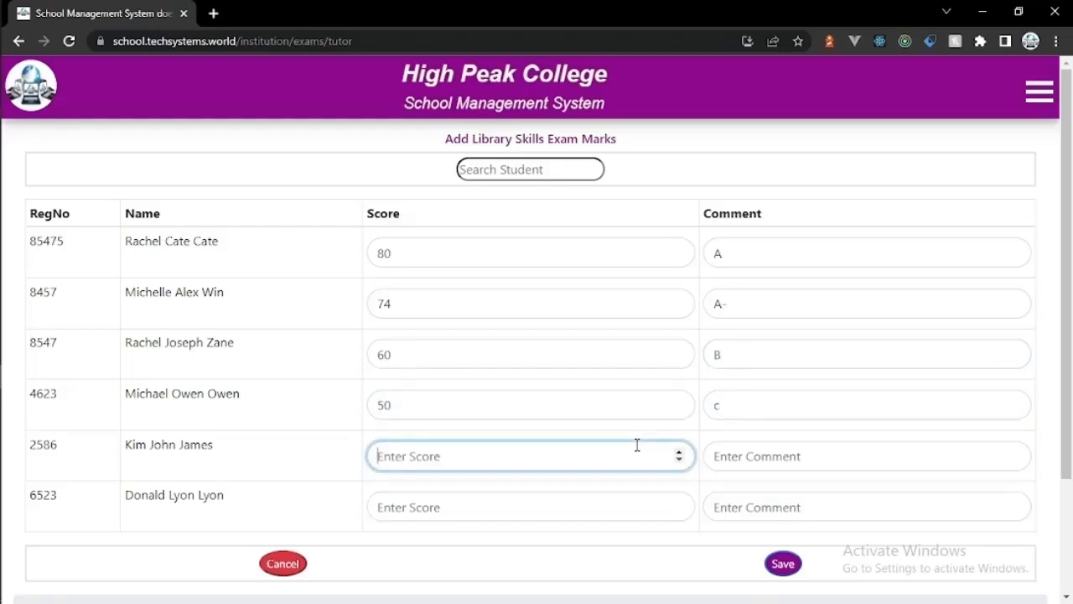
{"action": "type", "text": "42"}
{"action": "left_click", "coordinate": [793, 451]}
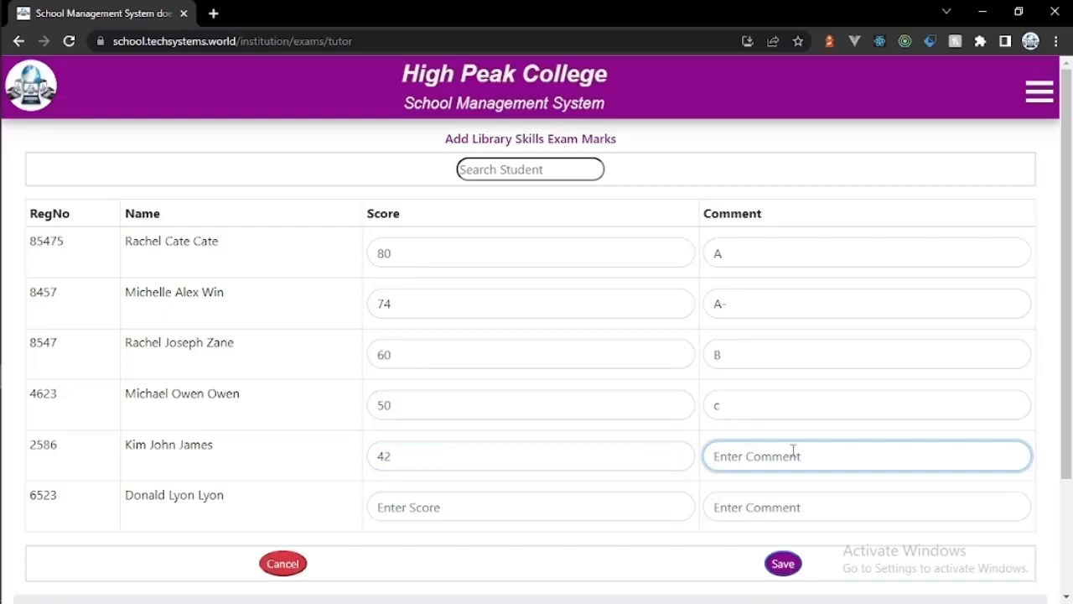
{"action": "type", "text": "d"}
{"action": "key", "text": "BackSpace"}
{"action": "type", "text": "D"}
{"action": "left_click", "coordinate": [574, 507]}
{"action": "type", "text": "35"}
{"action": "left_click", "coordinate": [745, 515]}
{"action": "type", "text": "E"}
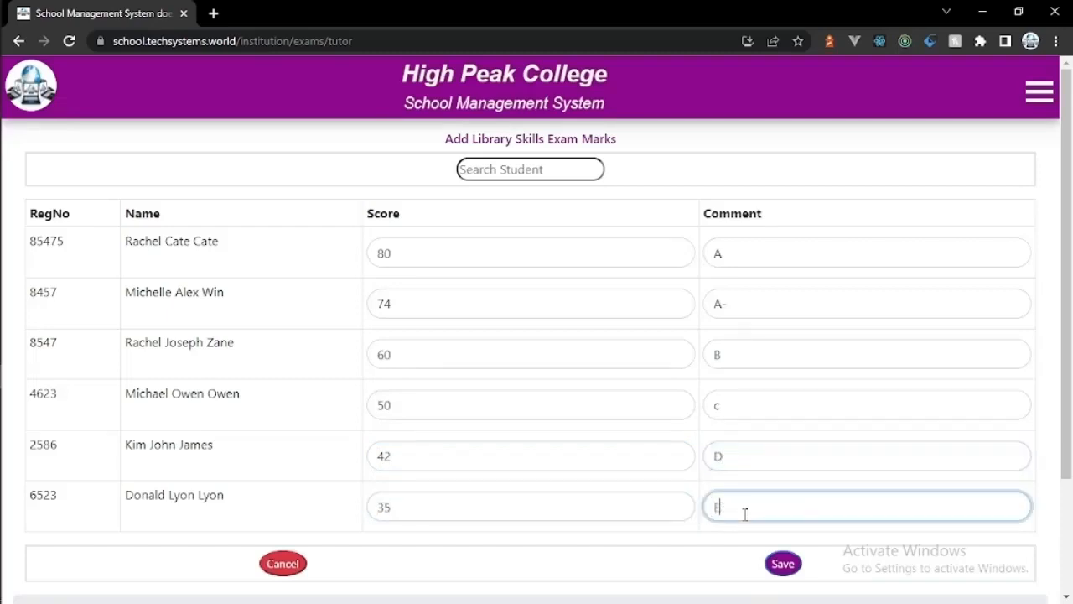
{"action": "left_click", "coordinate": [790, 563]}
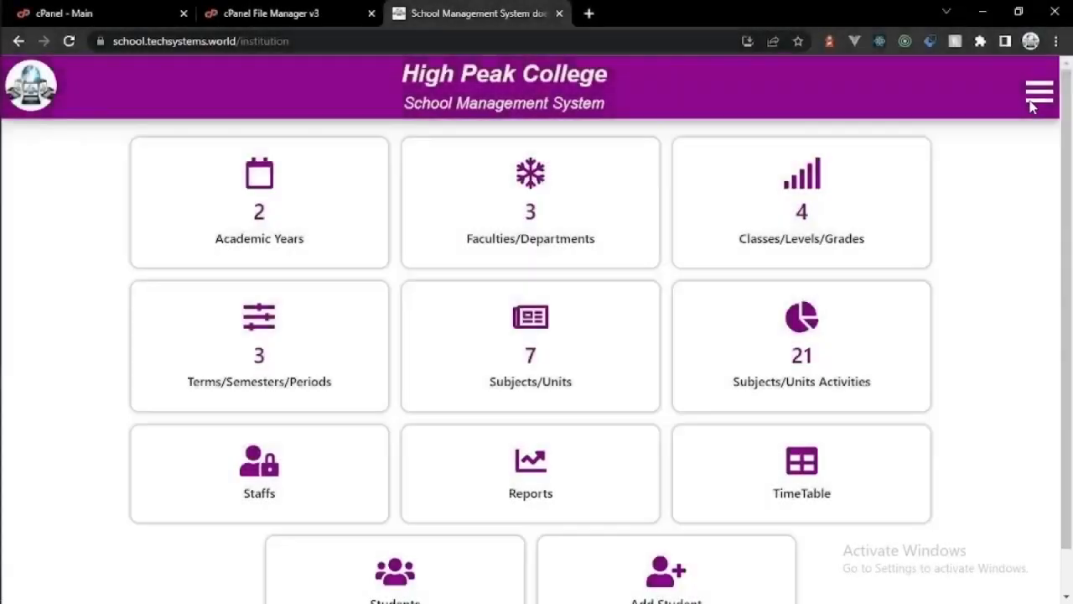
Step: Go to the Class Ranking page under the Teacher/Lecturer/Tutor menu
{"action": "left_click", "coordinate": [1035, 99]}
{"action": "left_click", "coordinate": [913, 166]}
{"action": "left_click", "coordinate": [923, 409]}
{"action": "left_click", "coordinate": [914, 229]}
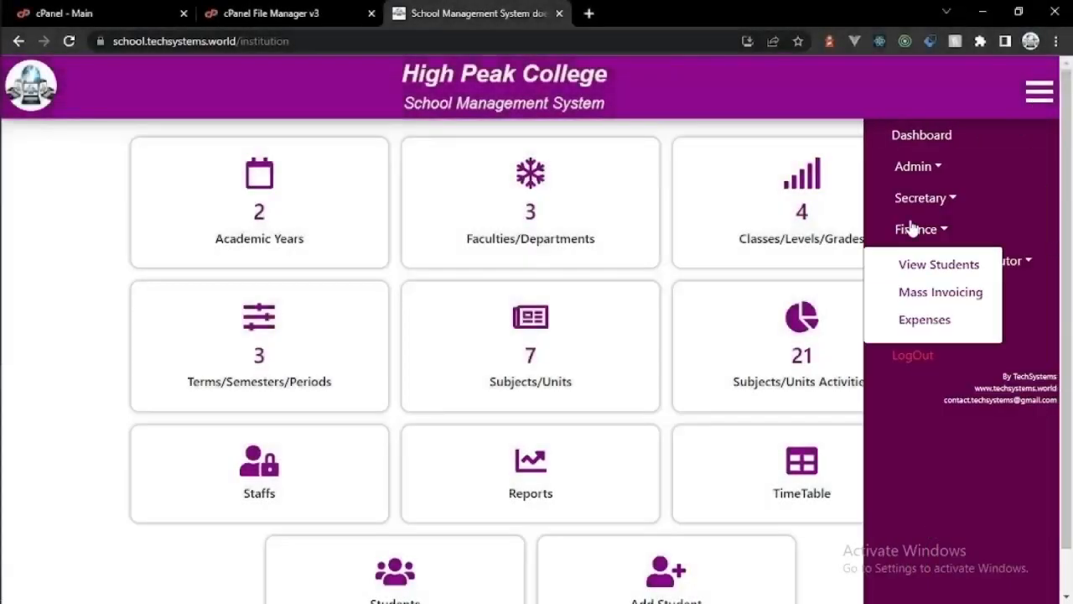
{"action": "left_click", "coordinate": [1008, 263]}
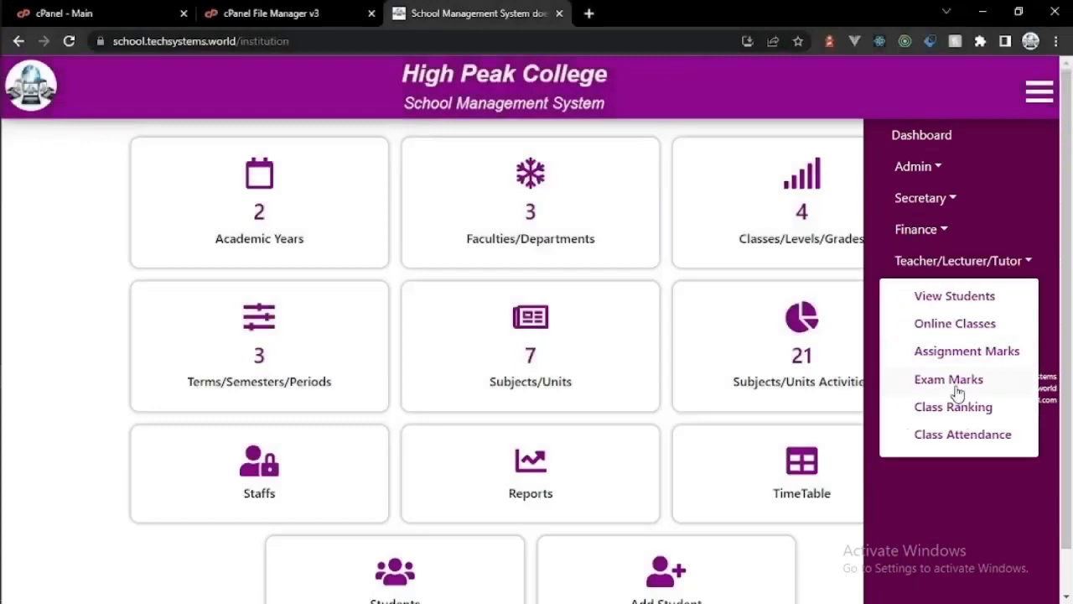
{"action": "left_click", "coordinate": [955, 408]}
Step: View the class ranking for 2021-2022 Computer Science, First Year, First Semester
{"action": "left_click", "coordinate": [656, 219]}
{"action": "left_click", "coordinate": [630, 270]}
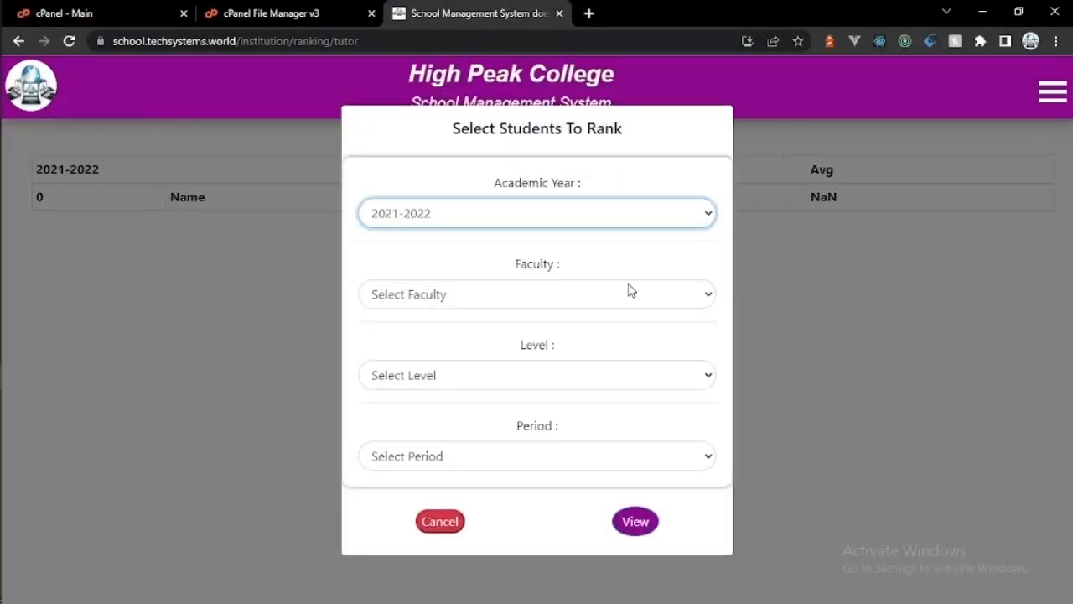
{"action": "left_click", "coordinate": [630, 291]}
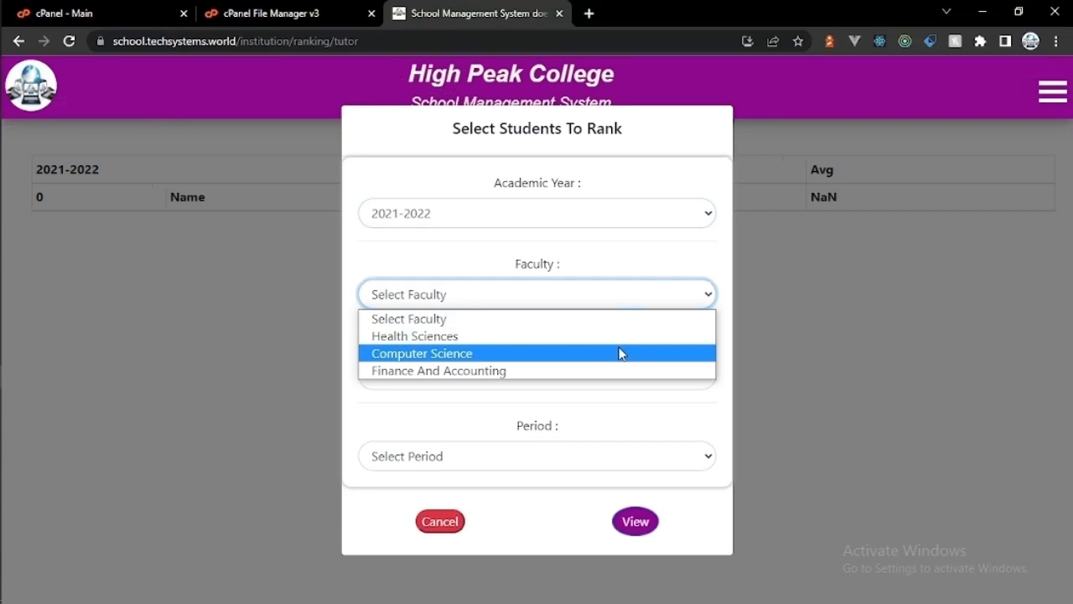
{"action": "left_click", "coordinate": [621, 353]}
{"action": "left_click", "coordinate": [615, 377]}
{"action": "left_click", "coordinate": [603, 418]}
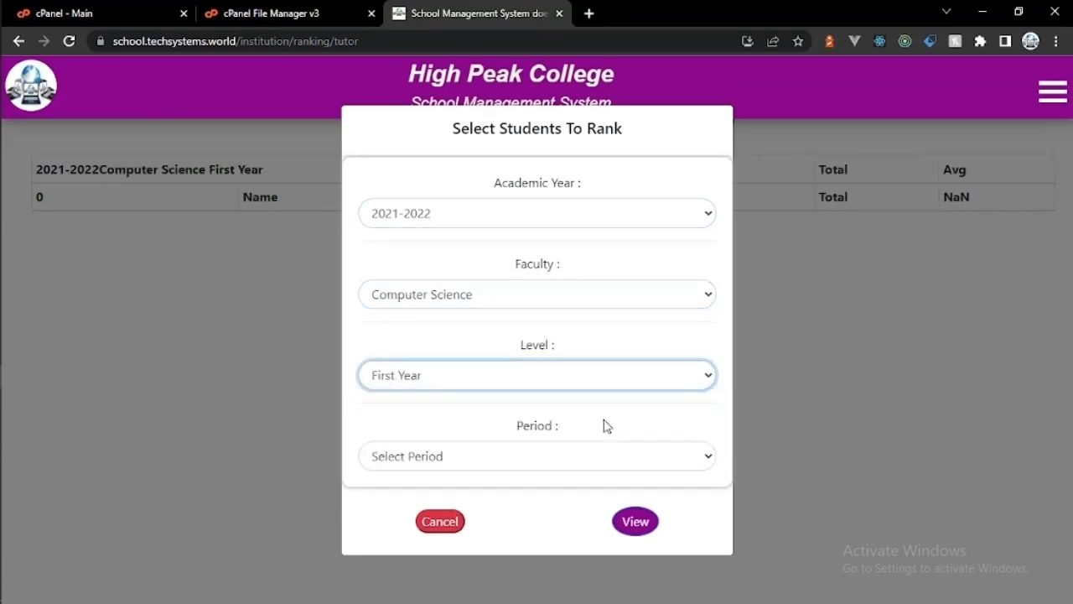
{"action": "left_click", "coordinate": [601, 459]}
{"action": "left_click", "coordinate": [589, 499]}
{"action": "left_click", "coordinate": [634, 520]}
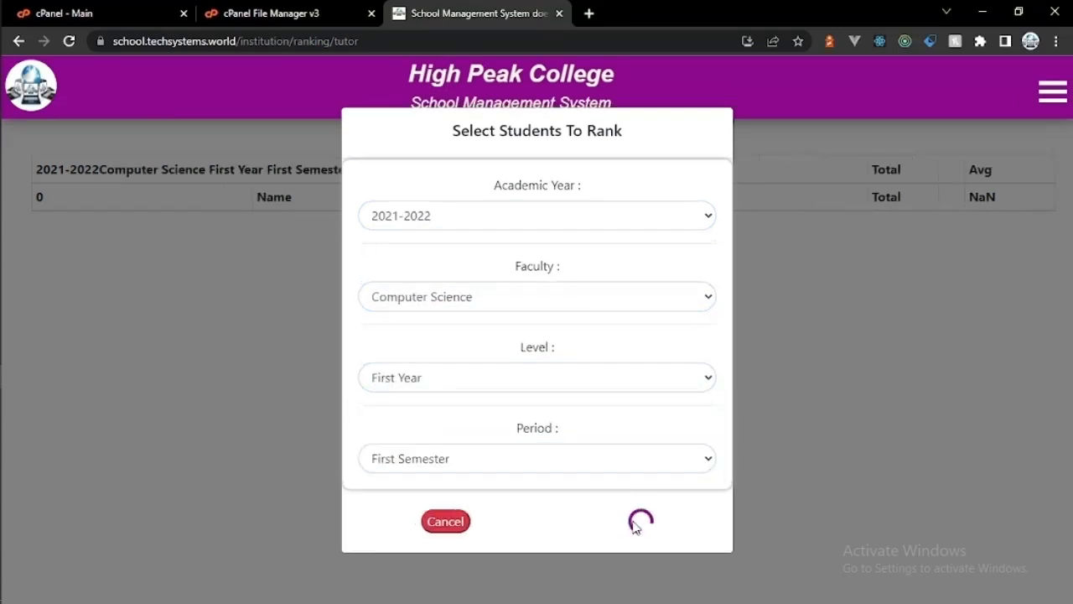
{"action": "left_click", "coordinate": [1053, 93]}
{"action": "left_click", "coordinate": [927, 166]}
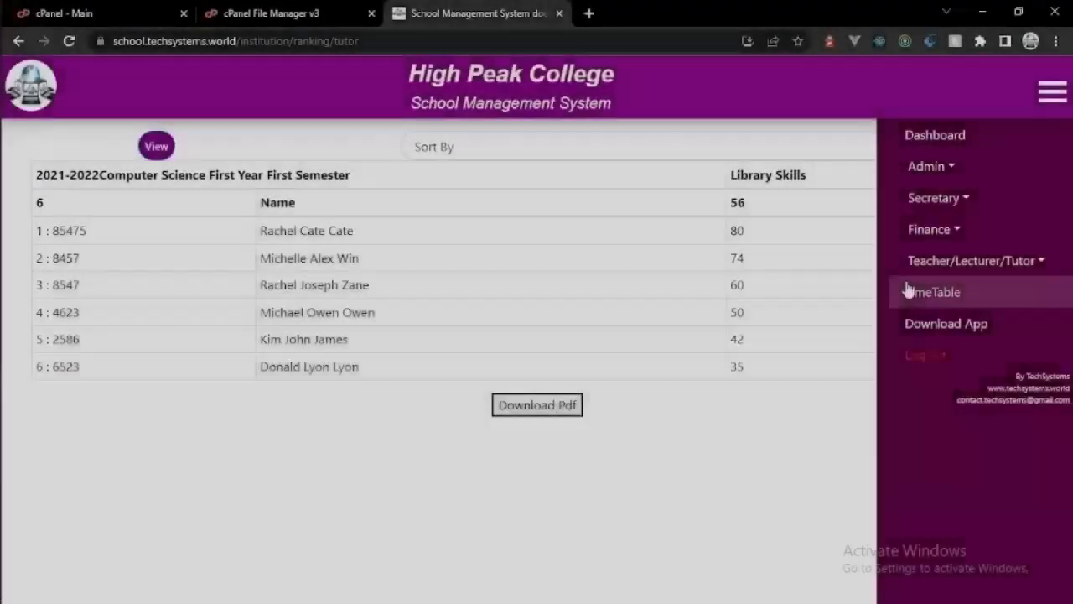
Step: Start a new Stationery expense for Books with amount 1000
{"action": "left_click", "coordinate": [929, 229]}
{"action": "left_click", "coordinate": [935, 319]}
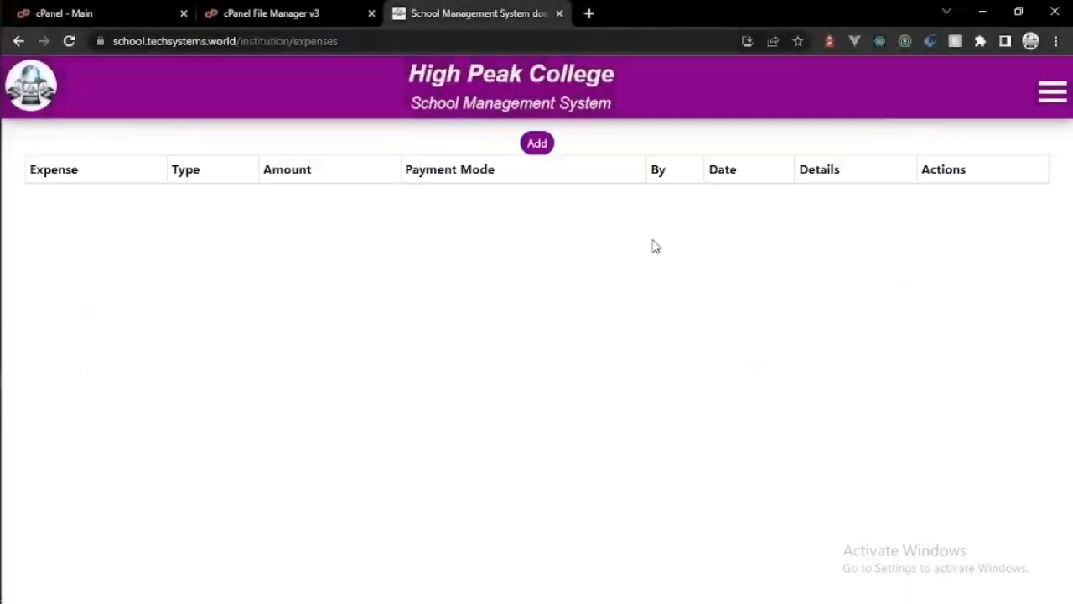
{"action": "left_click", "coordinate": [526, 144]}
{"action": "left_click", "coordinate": [503, 183]}
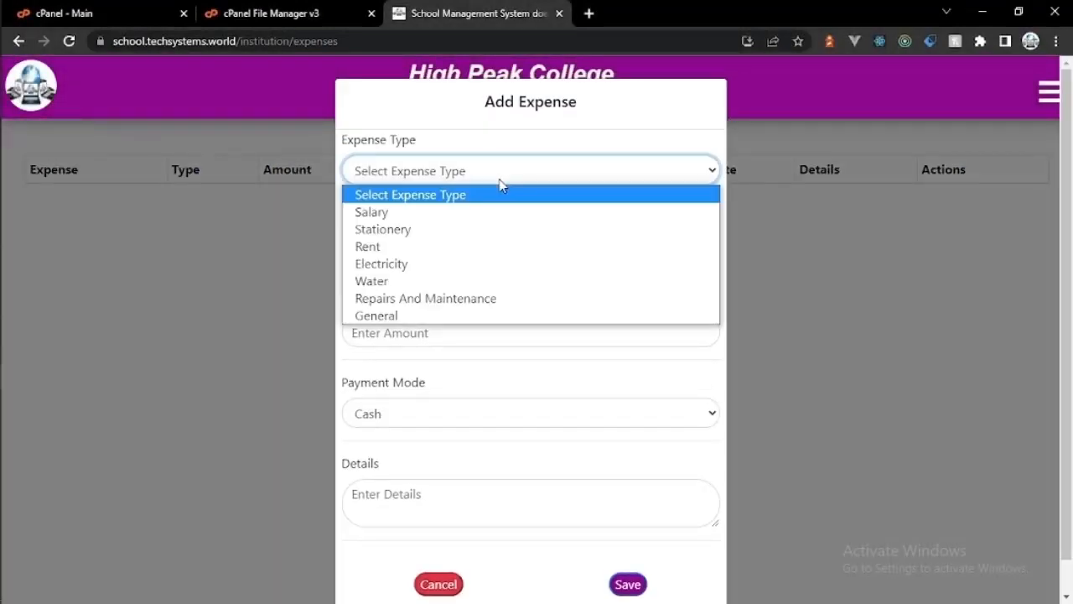
{"action": "left_click", "coordinate": [501, 231]}
{"action": "left_click", "coordinate": [484, 248]}
{"action": "type", "text": "Books"}
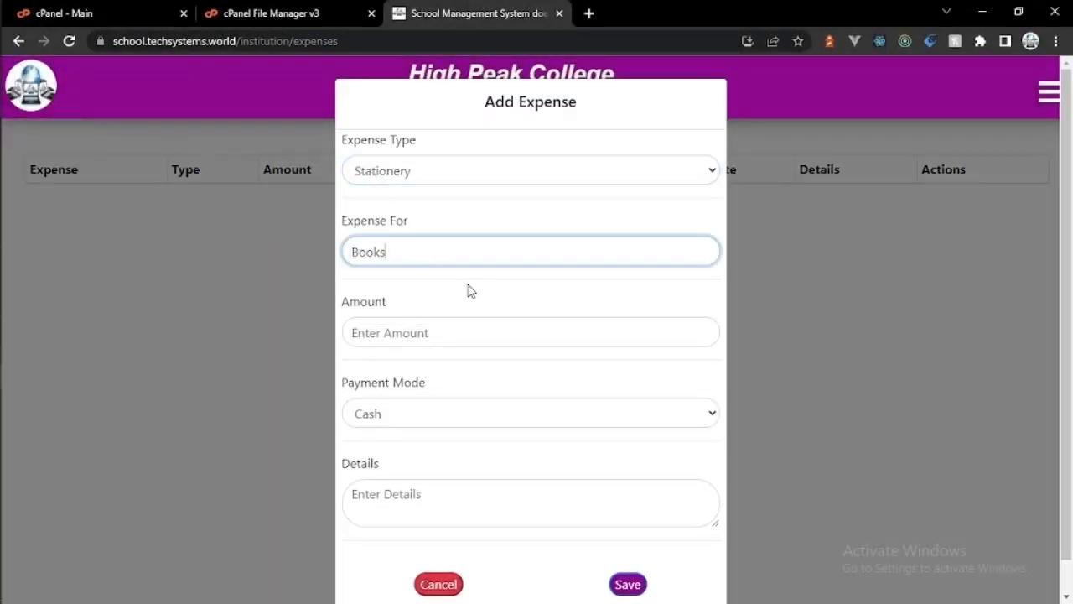
{"action": "left_click", "coordinate": [464, 333]}
{"action": "type", "text": "1000"}
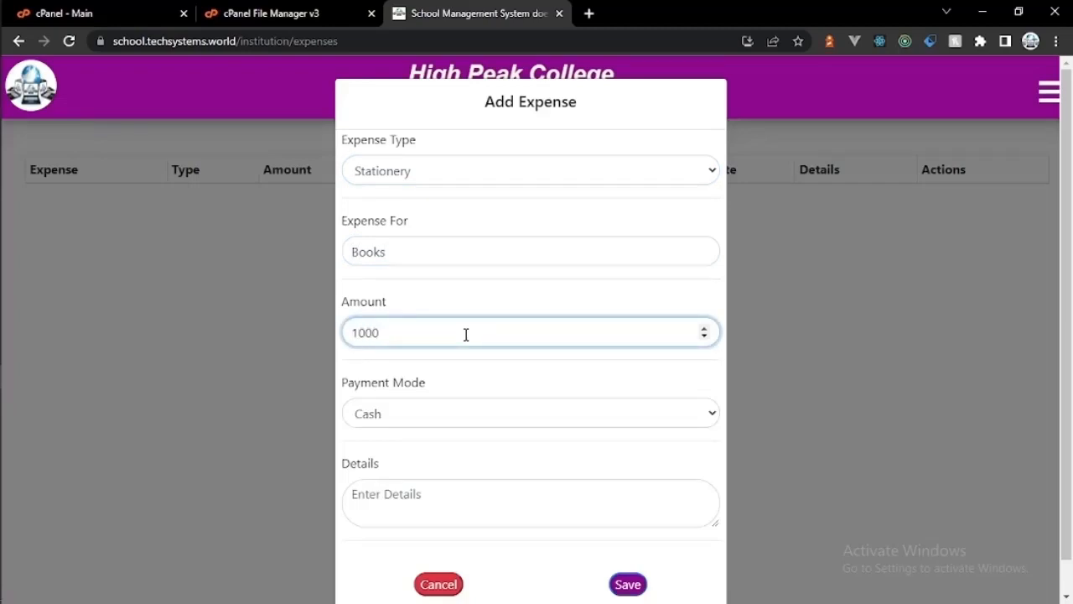
Step: Set payment mode to Bank, add details 'Purchase Of books', and save the expense
{"action": "left_click", "coordinate": [475, 413]}
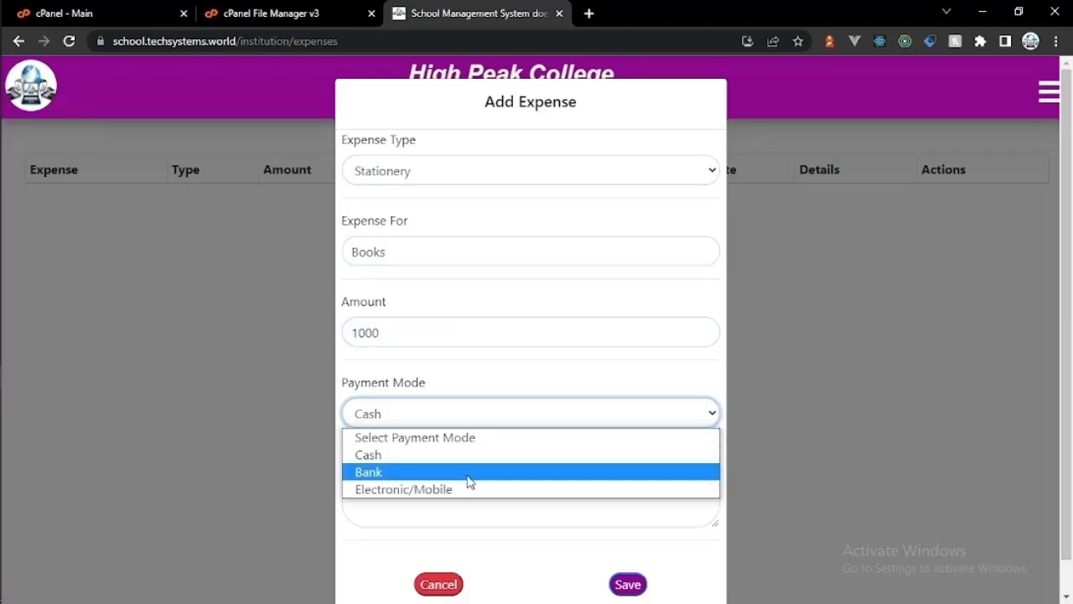
{"action": "left_click", "coordinate": [467, 474]}
{"action": "left_click", "coordinate": [464, 495]}
{"action": "type", "text": "Purchase Of books"}
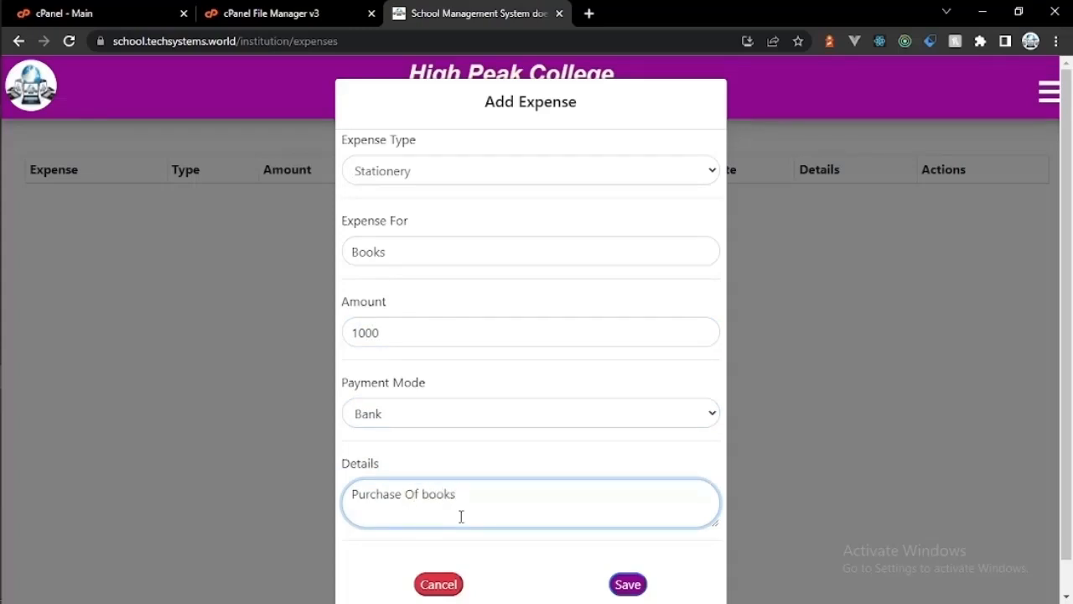
{"action": "left_click", "coordinate": [628, 585]}
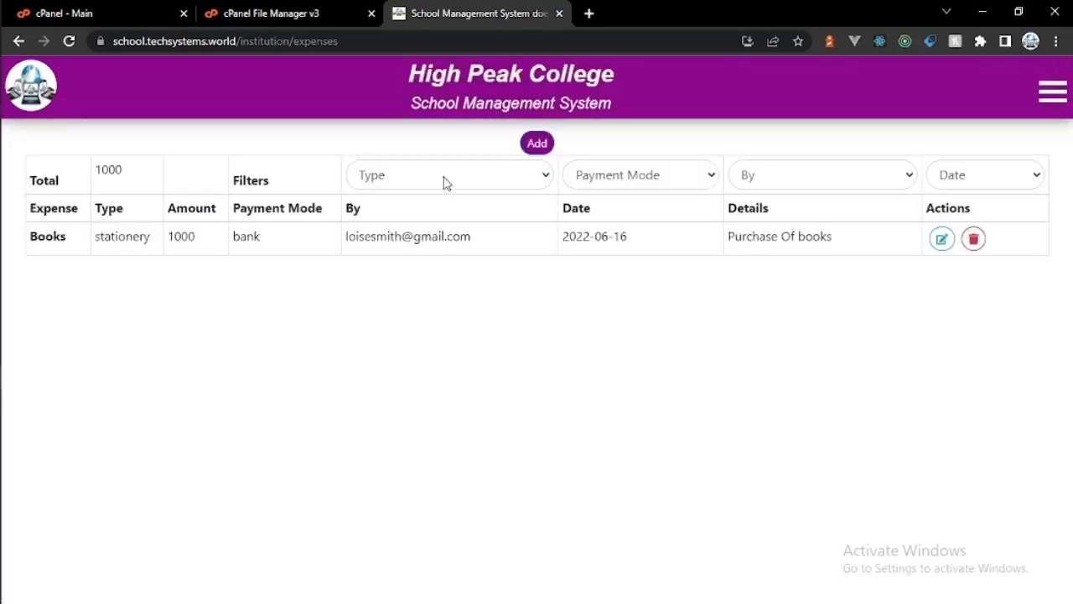
{"action": "left_click", "coordinate": [445, 182]}
{"action": "left_click", "coordinate": [607, 189]}
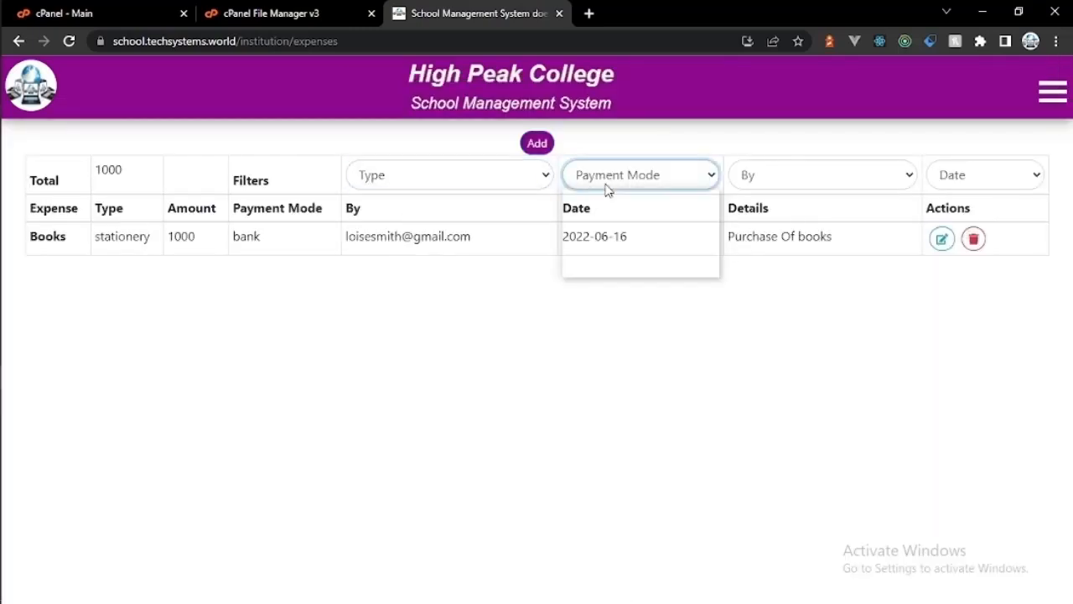
{"action": "left_click", "coordinate": [771, 184]}
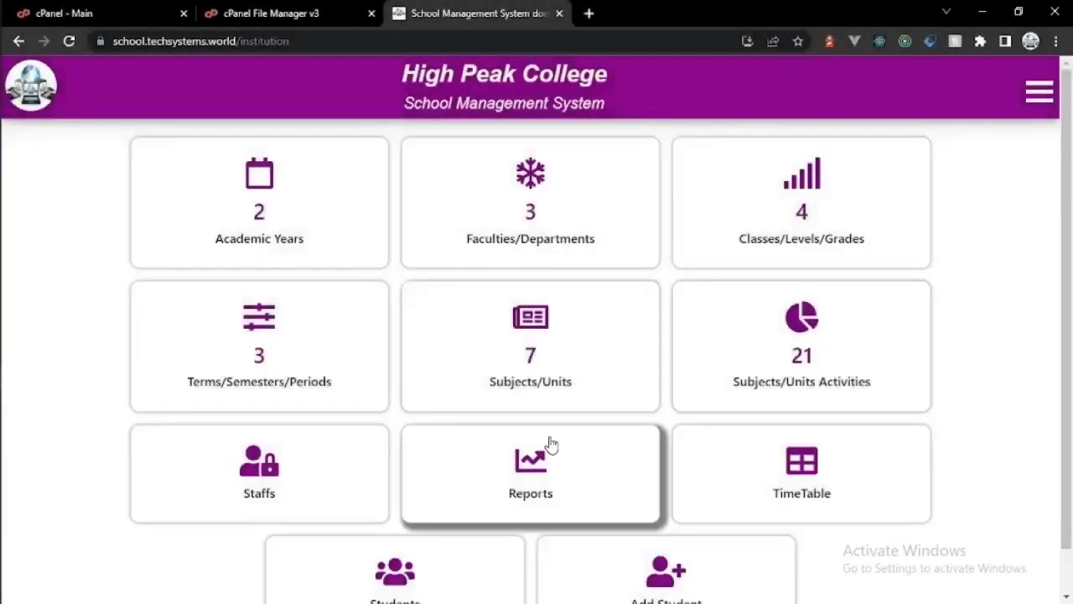
Step: Fetch the June 2022 finance report for Expenses
{"action": "left_click", "coordinate": [547, 443]}
{"action": "left_click", "coordinate": [708, 297]}
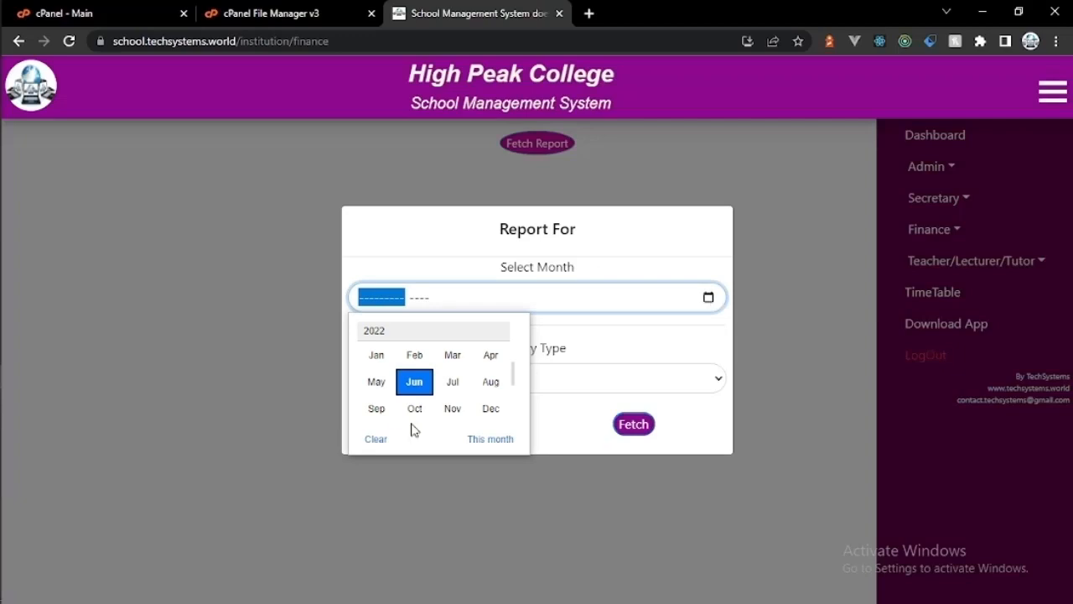
{"action": "left_click", "coordinate": [414, 383]}
{"action": "left_click", "coordinate": [598, 385]}
{"action": "left_click", "coordinate": [590, 421]}
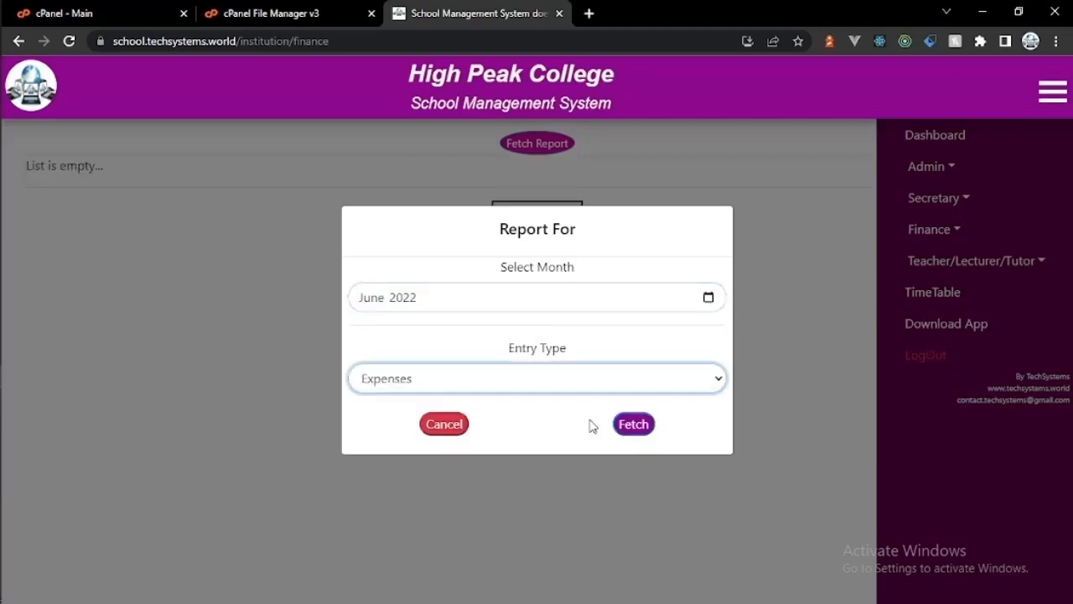
{"action": "left_click", "coordinate": [633, 425]}
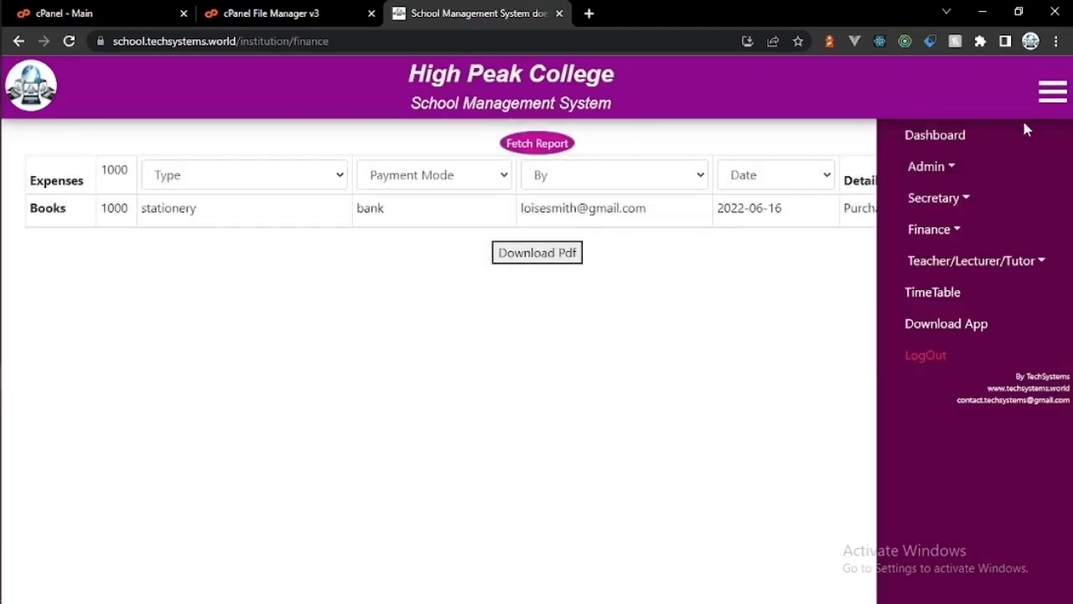
Step: Fetch the June 2022 report for Invoices and check its filters
{"action": "left_click", "coordinate": [1053, 94]}
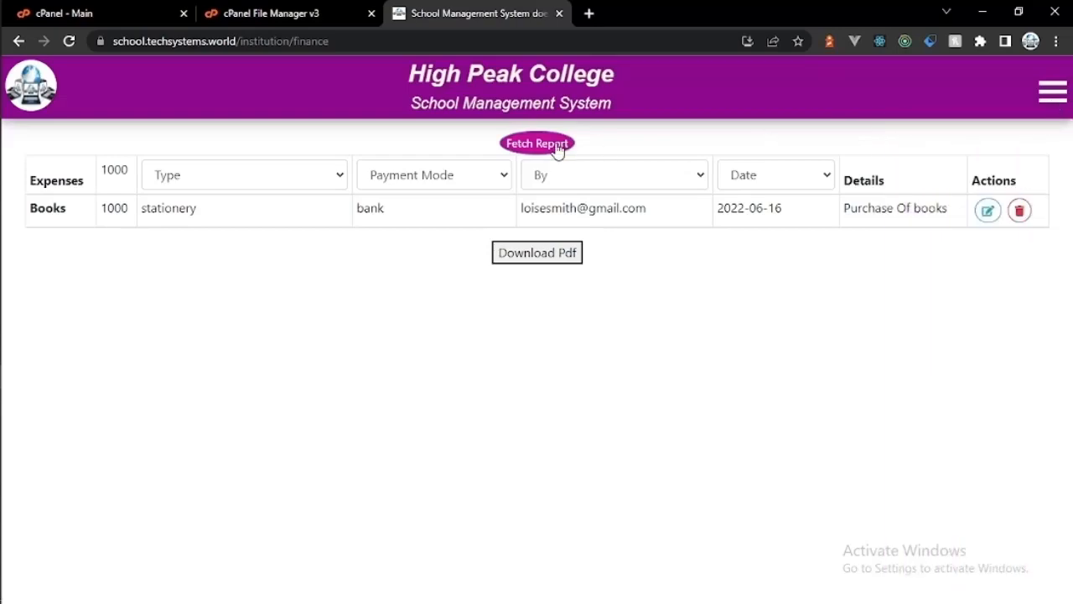
{"action": "left_click", "coordinate": [556, 147]}
{"action": "left_click", "coordinate": [506, 384]}
{"action": "left_click", "coordinate": [498, 439]}
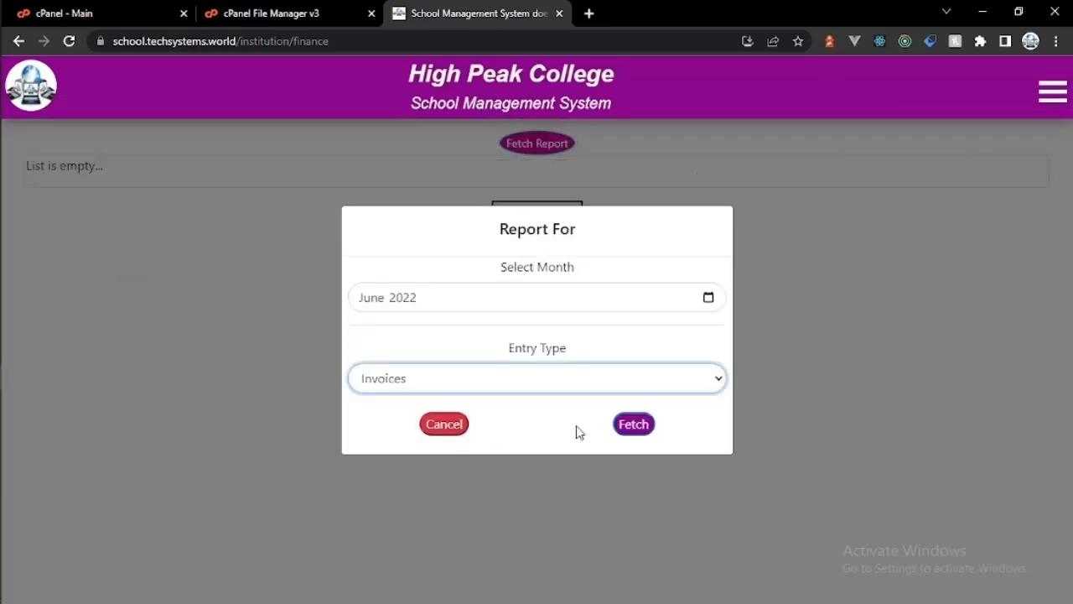
{"action": "left_click", "coordinate": [633, 424]}
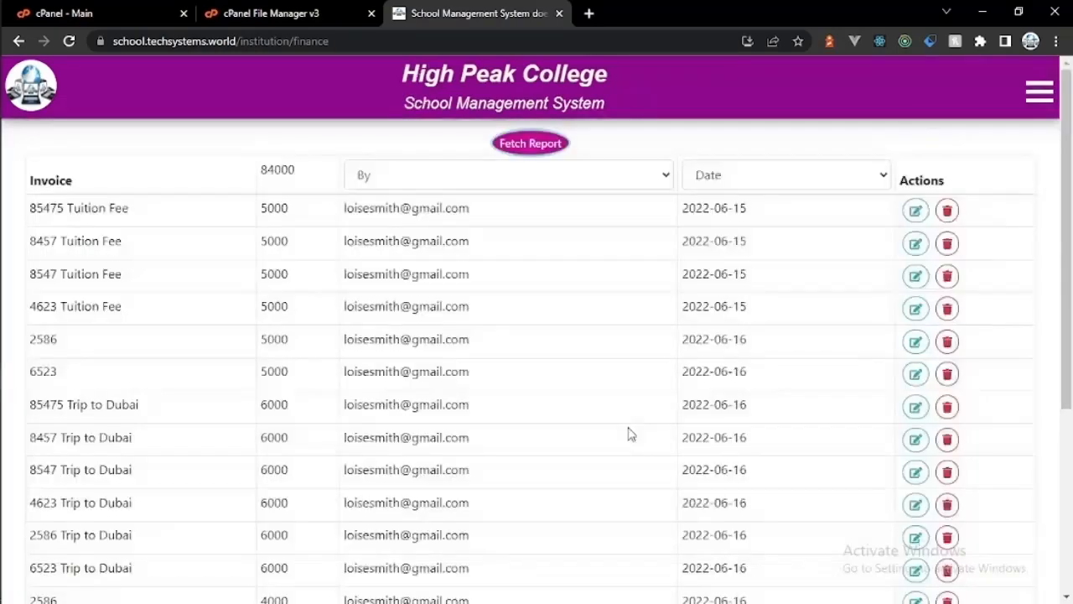
{"action": "left_click", "coordinate": [1038, 95]}
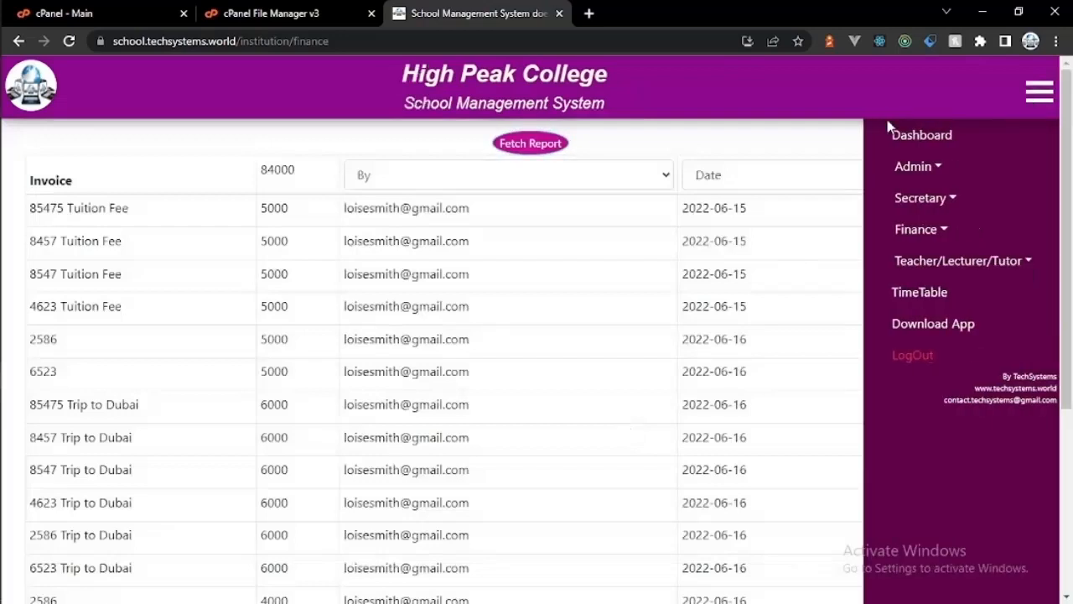
{"action": "left_click", "coordinate": [1039, 99]}
{"action": "left_click", "coordinate": [871, 187]}
{"action": "left_click", "coordinate": [876, 192]}
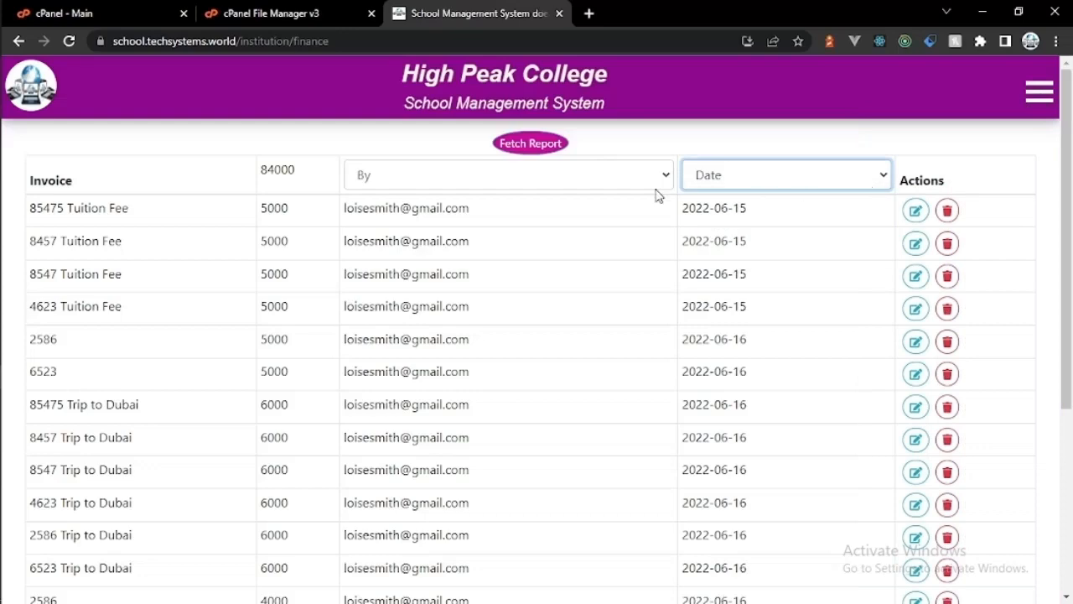
{"action": "left_click", "coordinate": [654, 188]}
{"action": "left_click", "coordinate": [655, 196]}
Step: Fetch the June 2022 report for Payments and check its filters
{"action": "left_click", "coordinate": [1043, 97]}
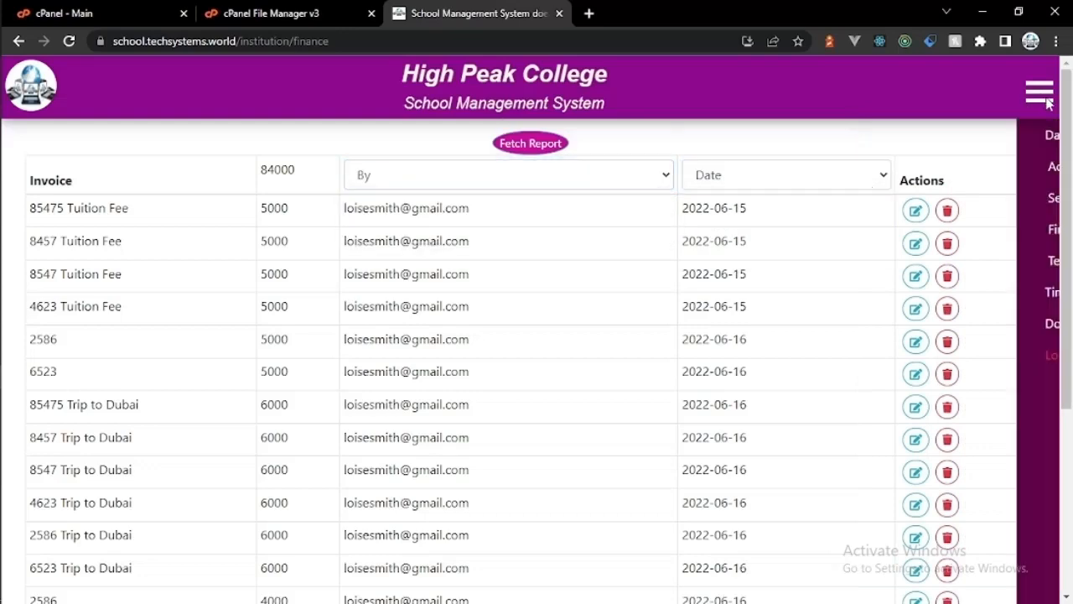
{"action": "left_click", "coordinate": [922, 165]}
{"action": "left_click", "coordinate": [933, 164]}
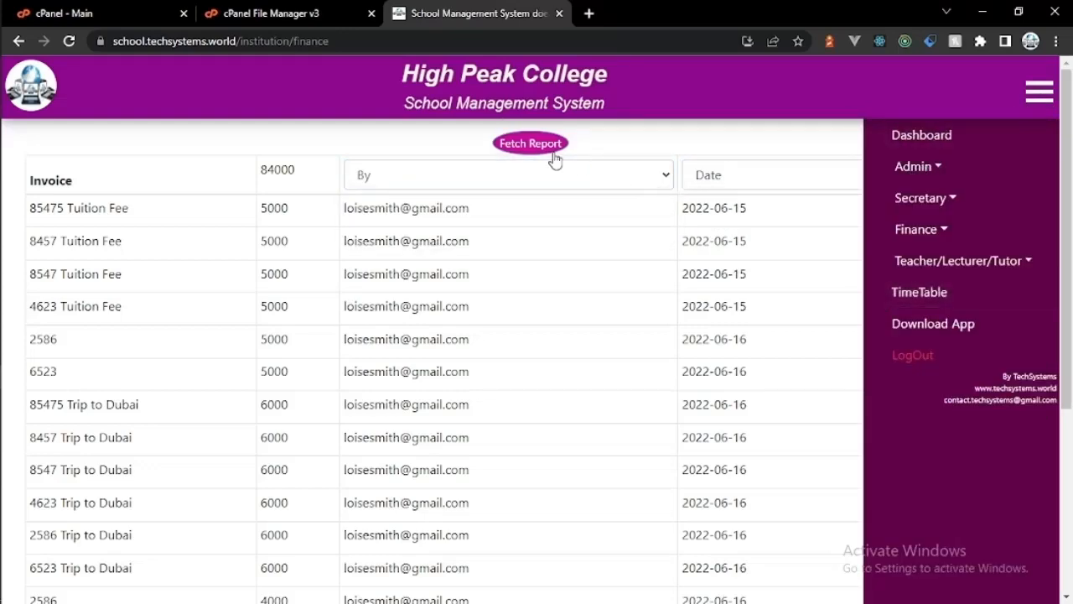
{"action": "left_click", "coordinate": [546, 152]}
{"action": "left_click", "coordinate": [549, 381]}
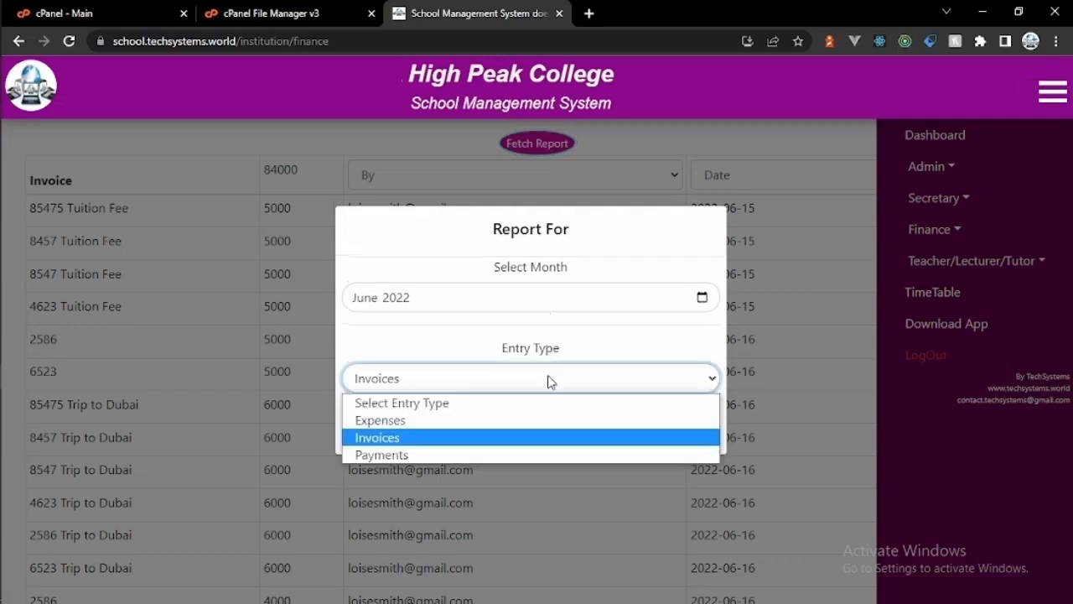
{"action": "left_click", "coordinate": [539, 451]}
{"action": "left_click", "coordinate": [628, 425]}
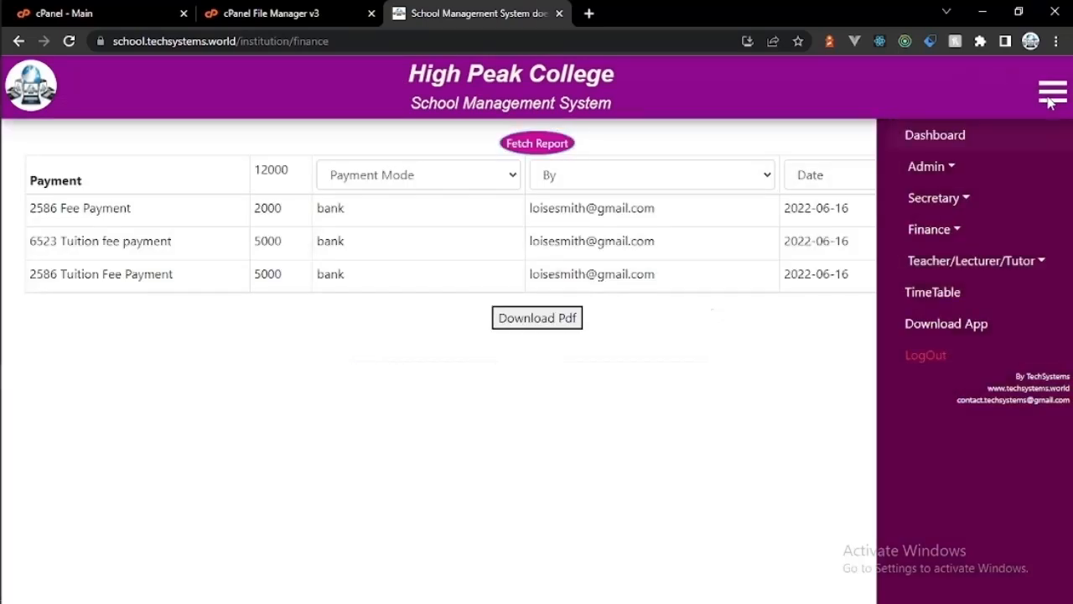
{"action": "left_click", "coordinate": [1052, 92]}
{"action": "left_click", "coordinate": [874, 187]}
{"action": "left_click", "coordinate": [723, 182]}
{"action": "left_click", "coordinate": [625, 186]}
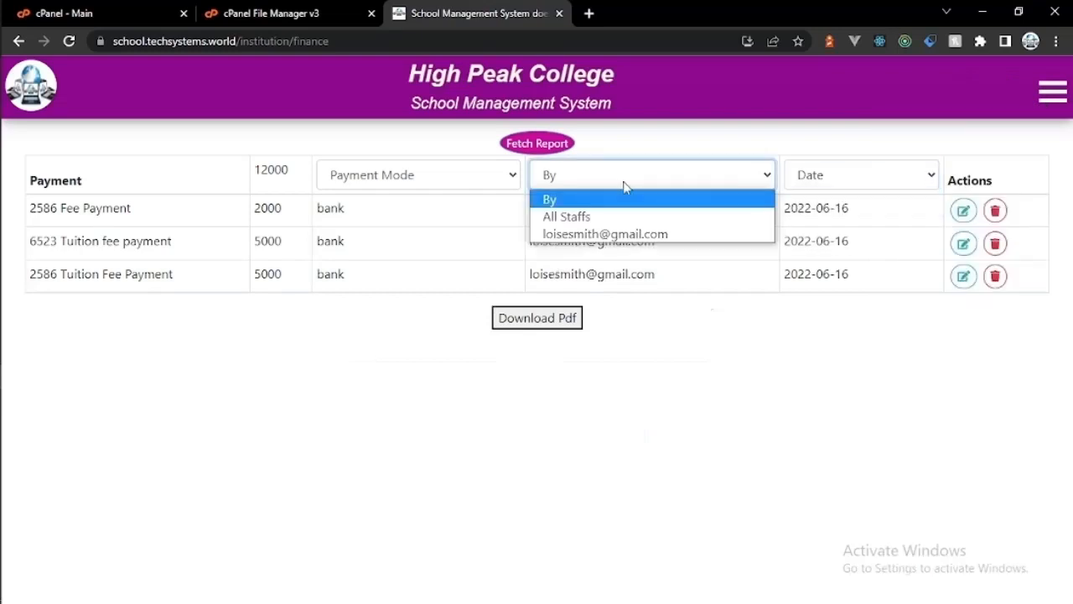
{"action": "left_click", "coordinate": [504, 187]}
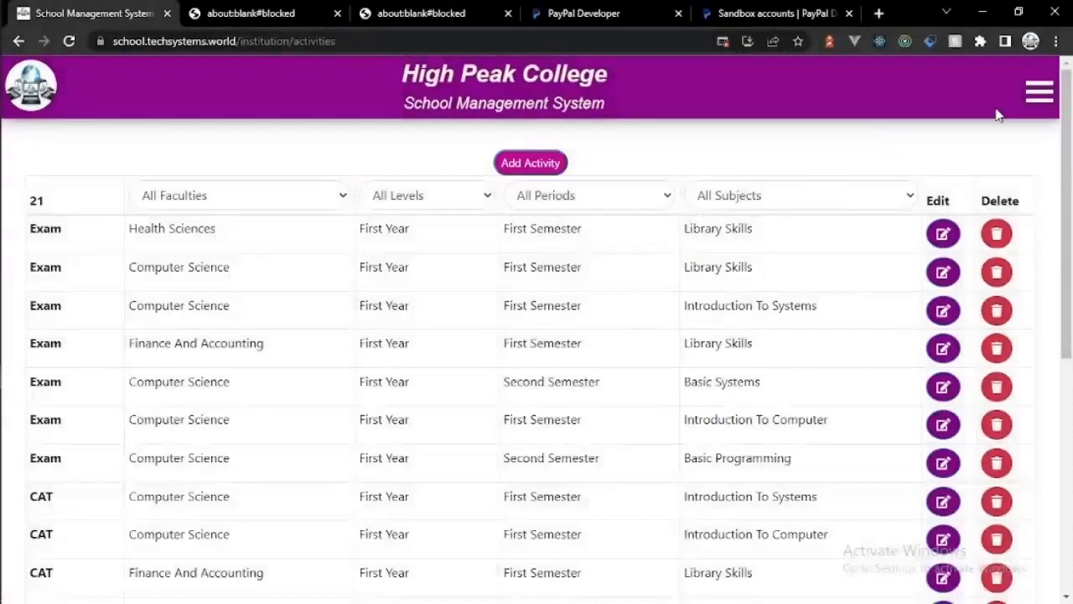
Step: Go from the activities filters to TimeTable under the Secretary menu section
{"action": "left_click", "coordinate": [886, 196]}
{"action": "left_click", "coordinate": [658, 203]}
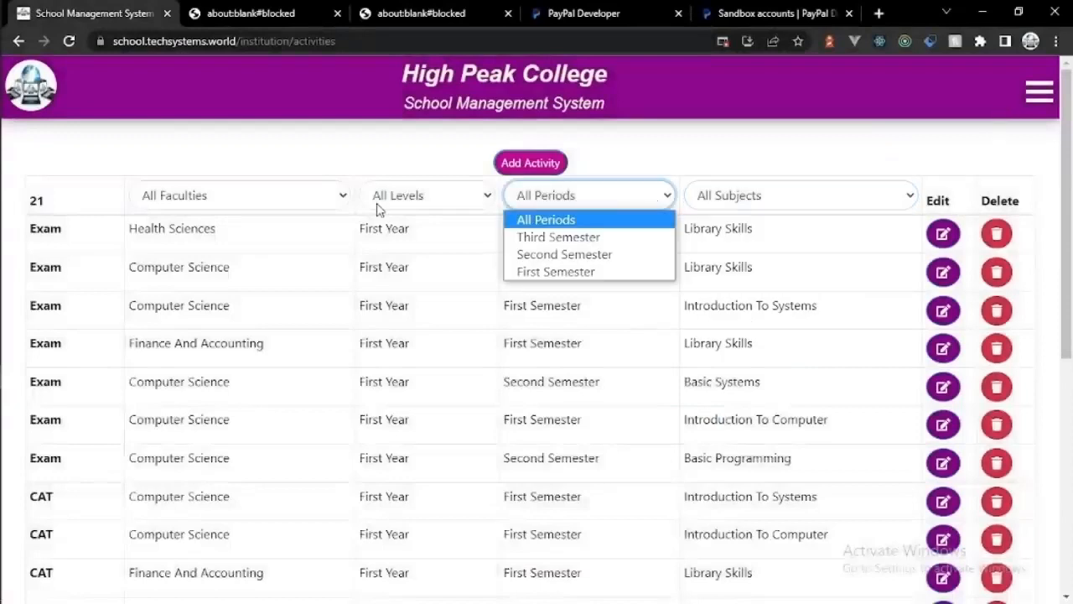
{"action": "left_click", "coordinate": [377, 206]}
{"action": "left_click", "coordinate": [304, 206]}
{"action": "left_click", "coordinate": [1038, 93]}
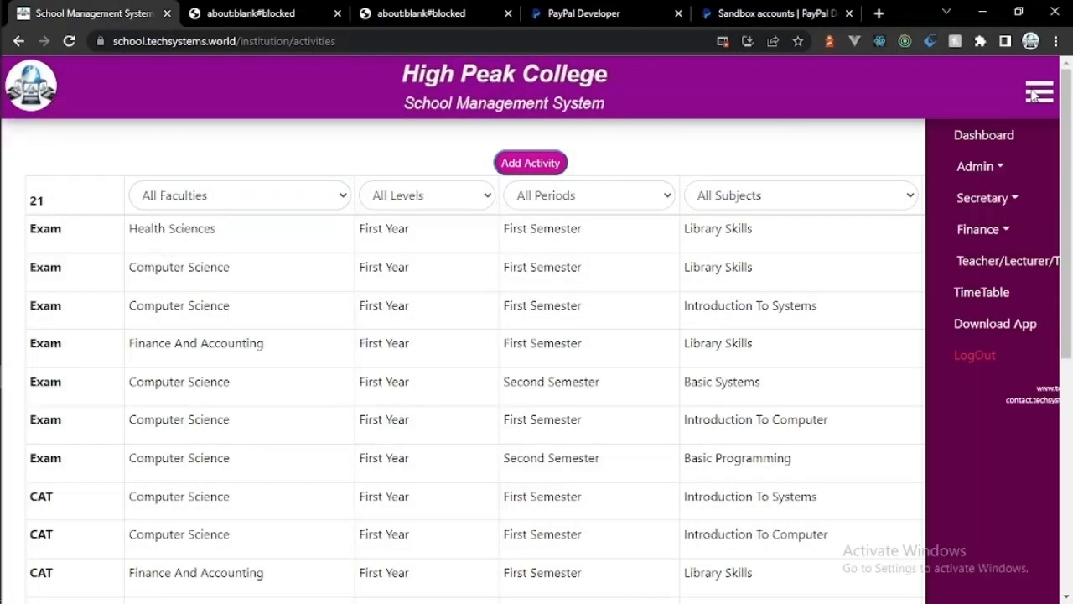
{"action": "left_click", "coordinate": [914, 166]}
{"action": "left_click", "coordinate": [922, 197]}
{"action": "left_click", "coordinate": [922, 291]}
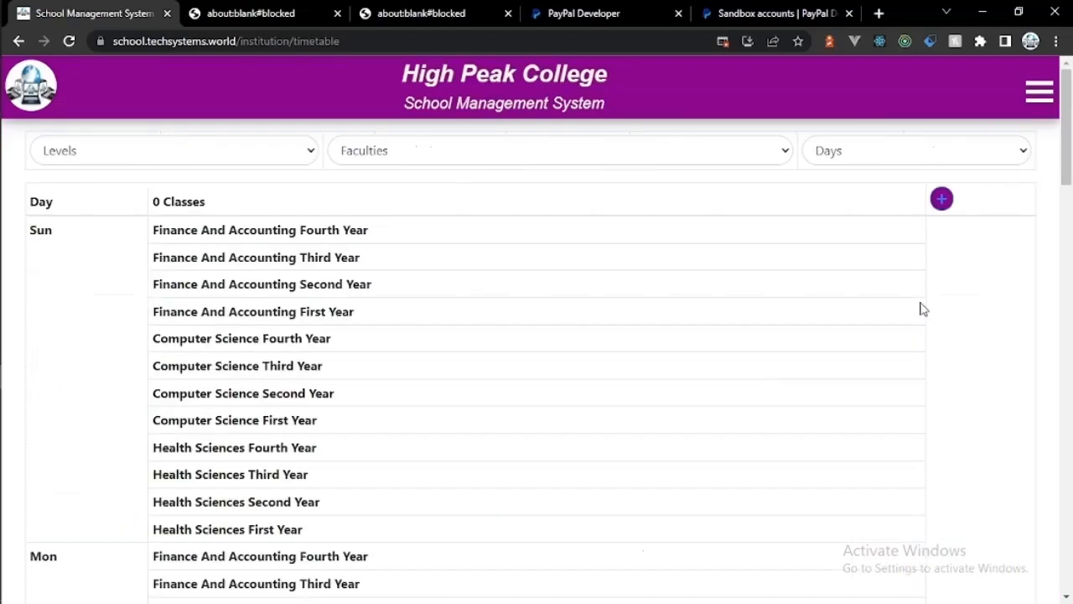
Step: Add the 08:30–09:30 timetable interval
{"action": "left_click", "coordinate": [249, 166]}
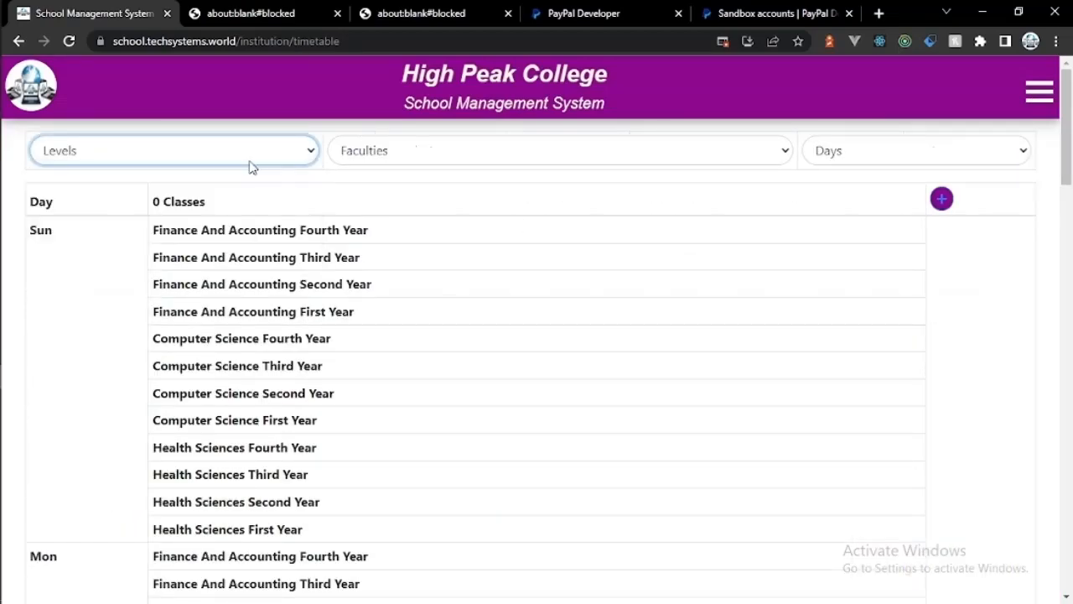
{"action": "left_click", "coordinate": [941, 198]}
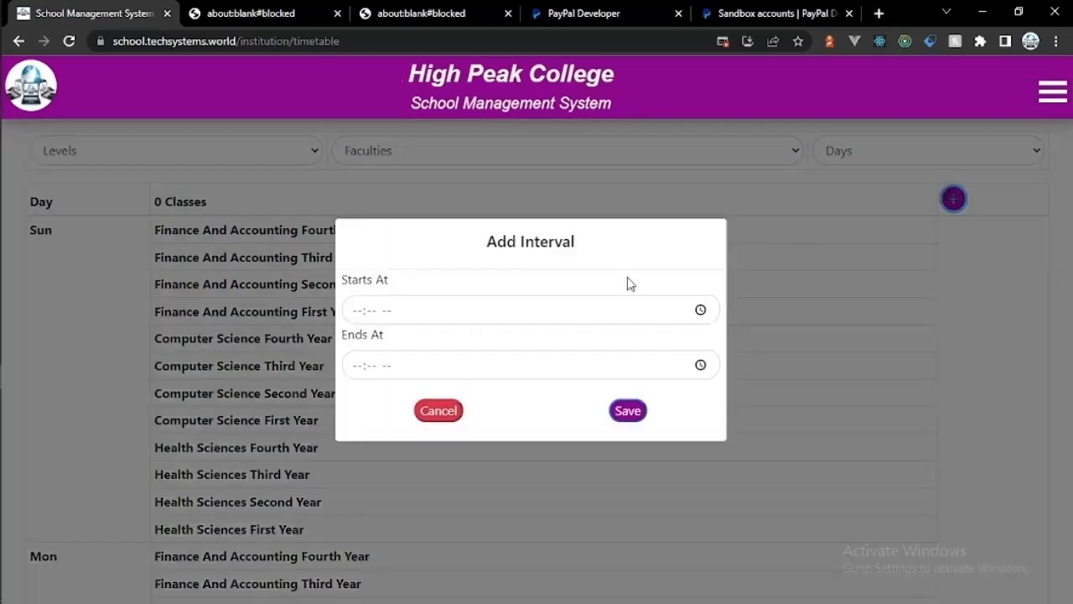
{"action": "left_click", "coordinate": [700, 311]}
{"action": "left_click", "coordinate": [374, 352]}
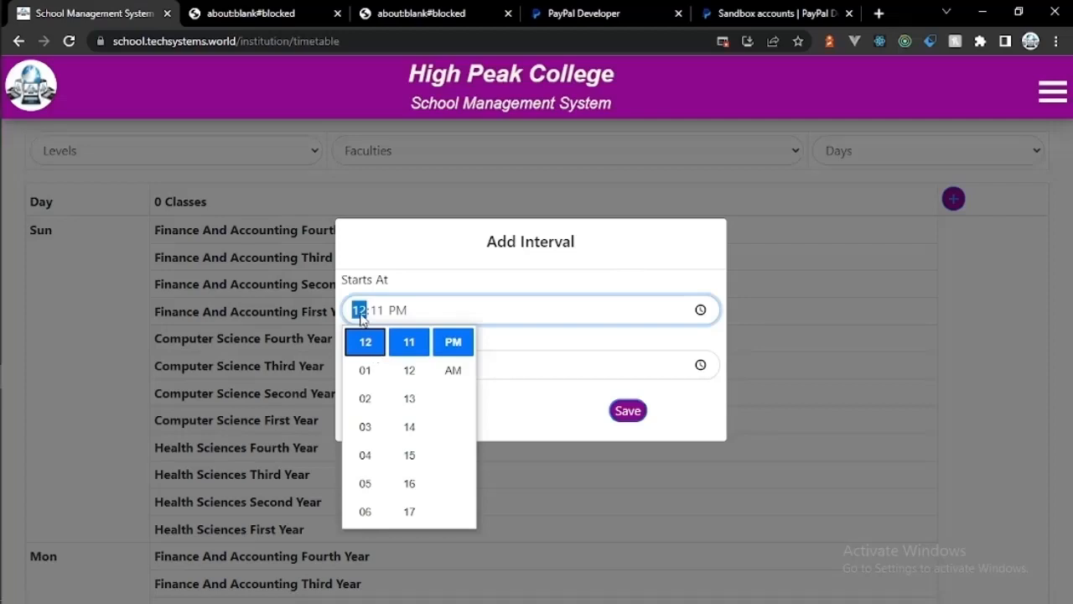
{"action": "type", "text": "0830"}
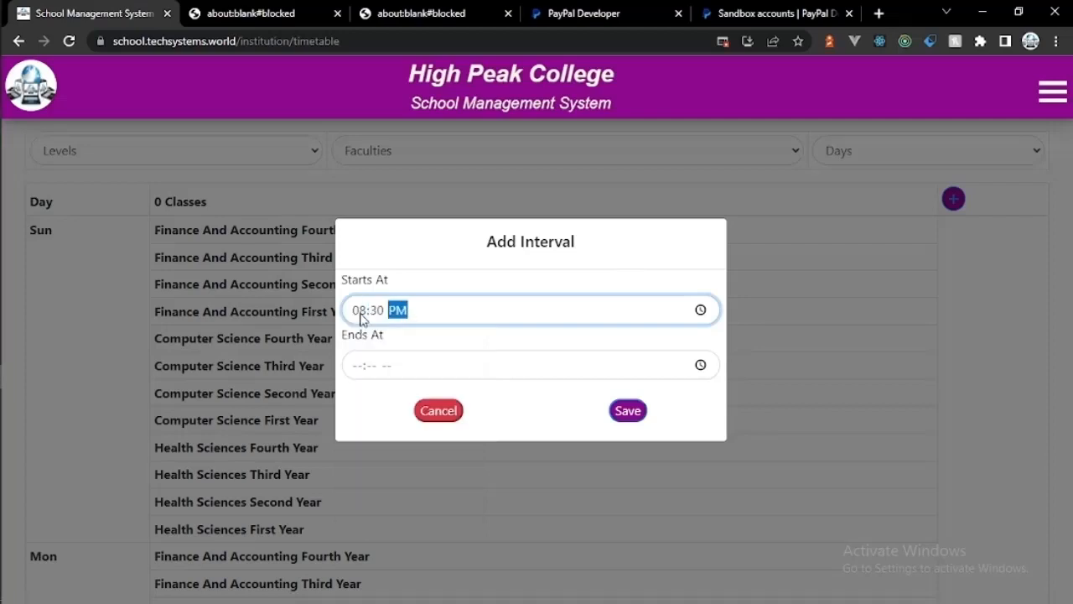
{"action": "left_click", "coordinate": [361, 366]}
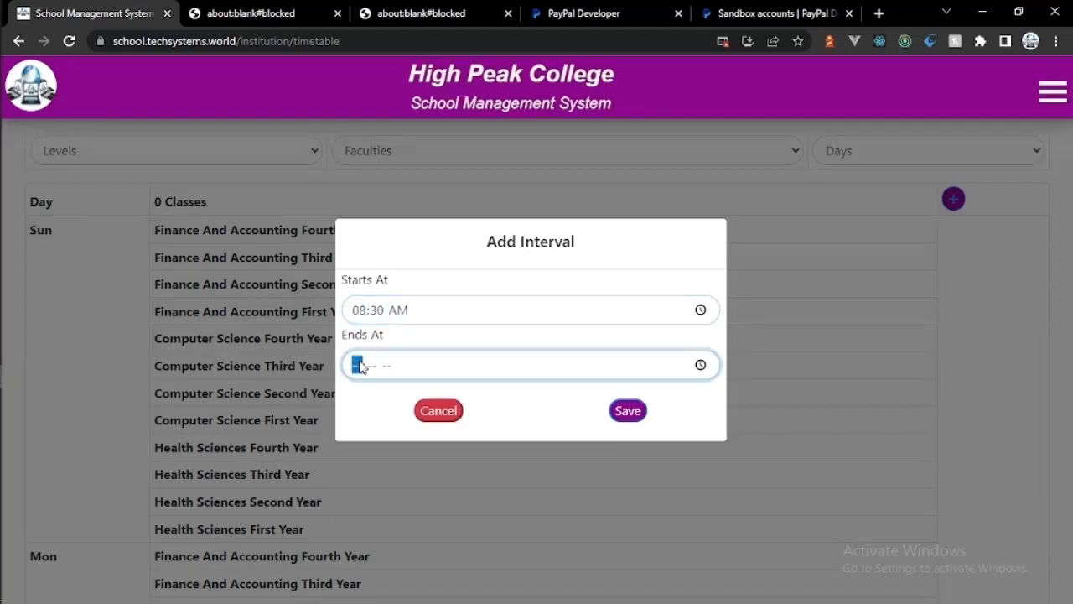
{"action": "type", "text": "0930a"}
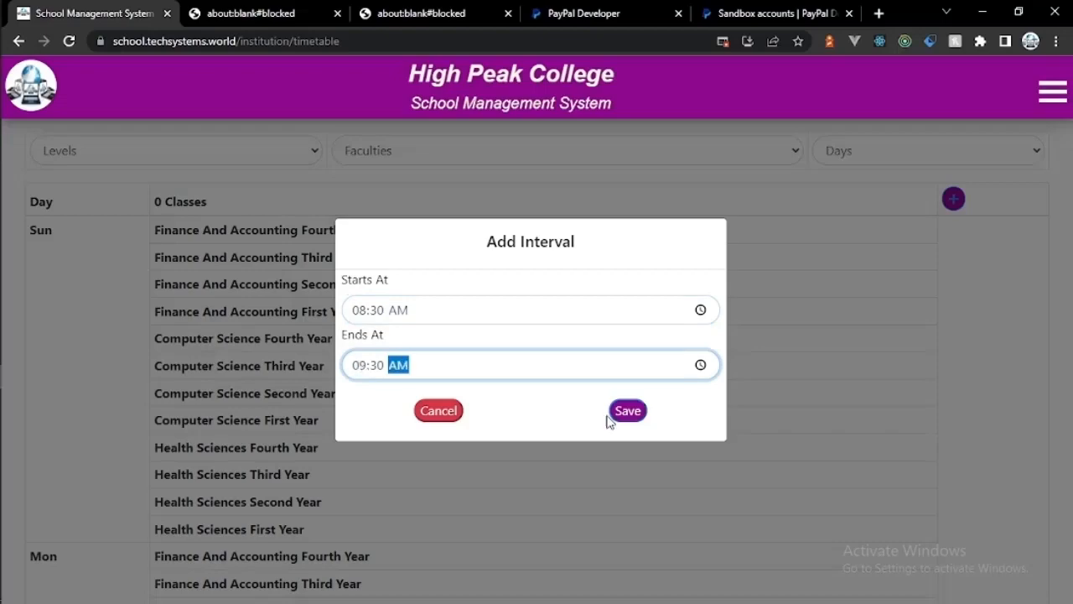
{"action": "left_click", "coordinate": [629, 412]}
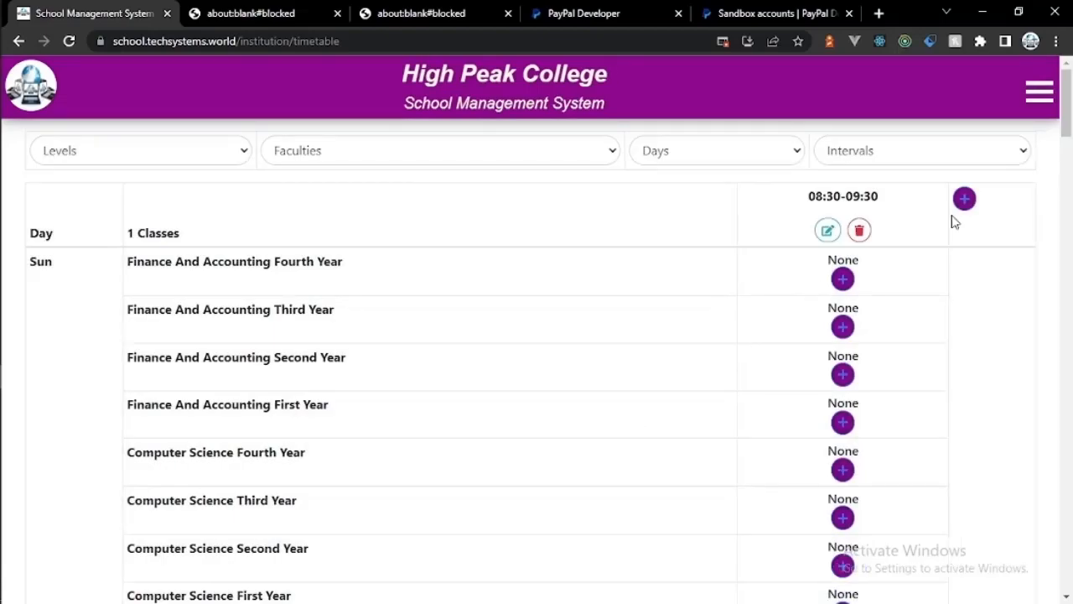
Step: Add the 09:30–10:30 interval
{"action": "left_click", "coordinate": [964, 198]}
{"action": "left_click", "coordinate": [363, 314]}
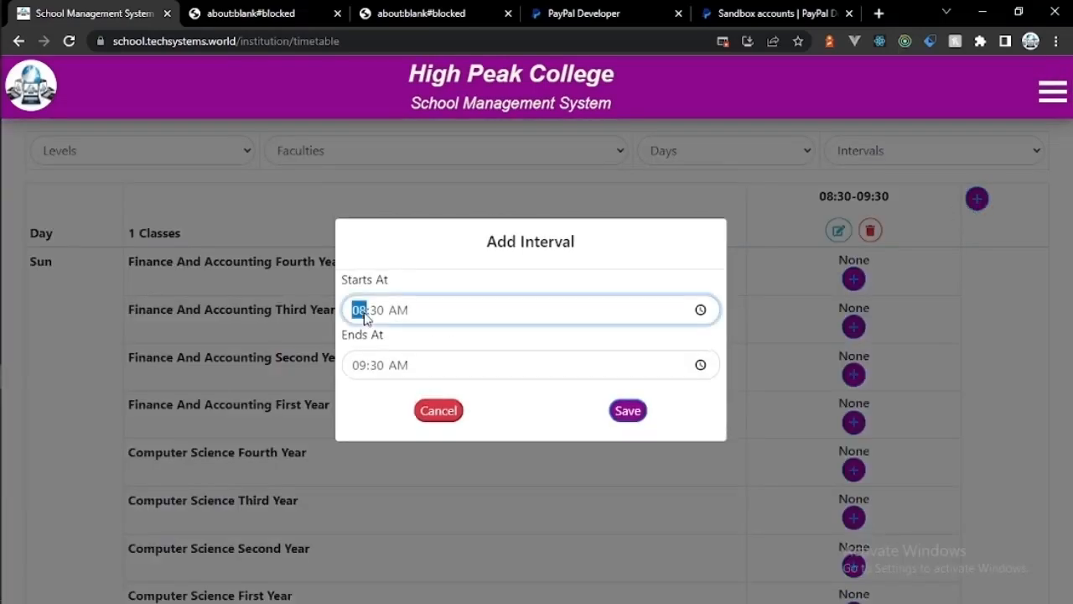
{"action": "type", "text": "09"}
{"action": "left_click", "coordinate": [363, 364]}
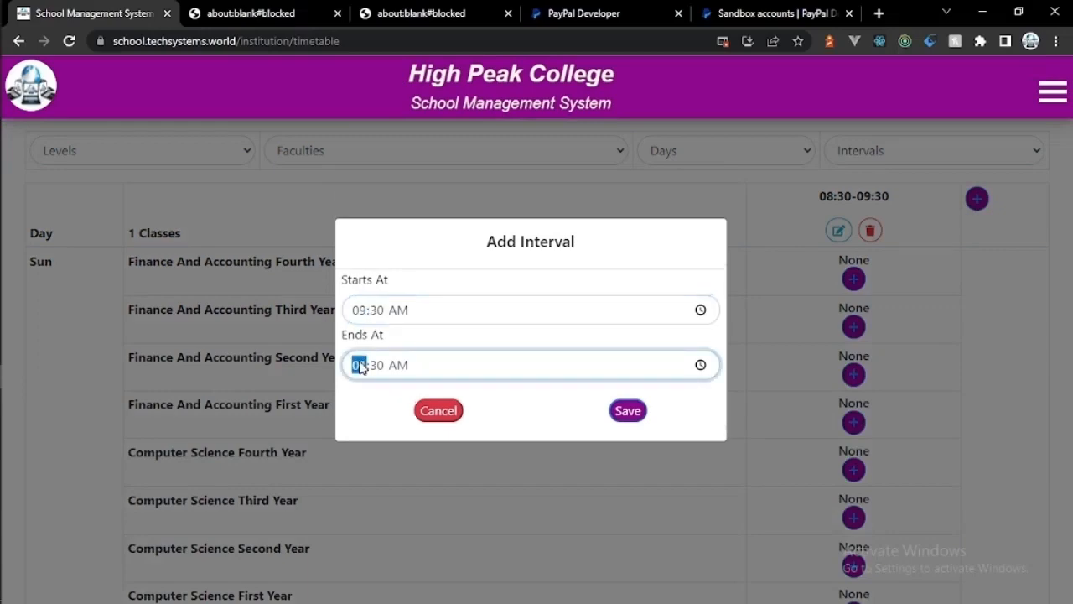
{"action": "type", "text": "10"}
{"action": "left_click", "coordinate": [628, 409]}
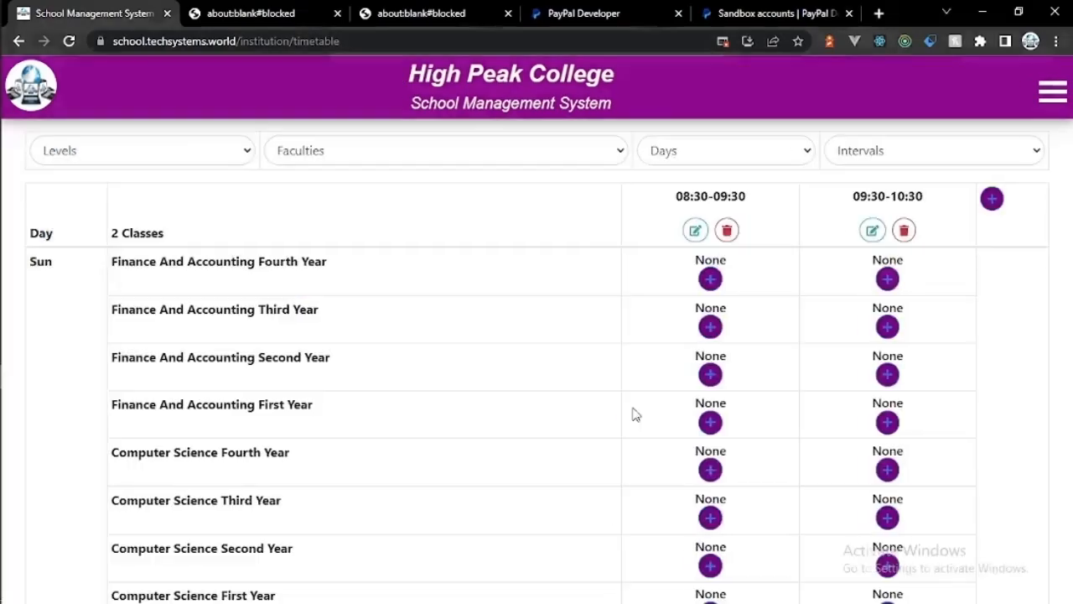
Step: Add the 11:00–12:00 interval
{"action": "left_click", "coordinate": [979, 202]}
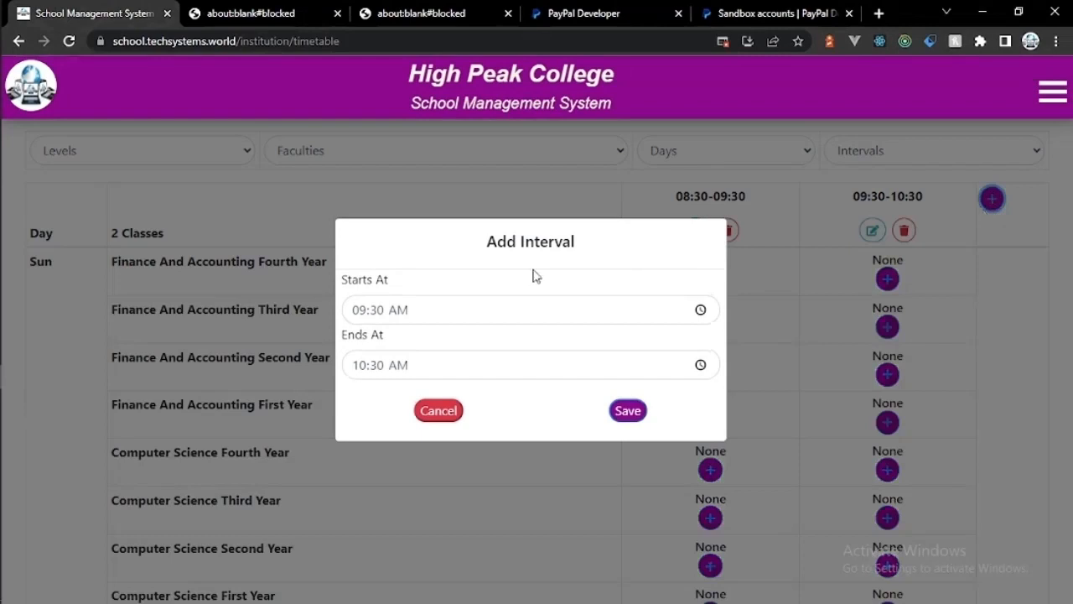
{"action": "left_click", "coordinate": [362, 311]}
{"action": "type", "text": "100"}
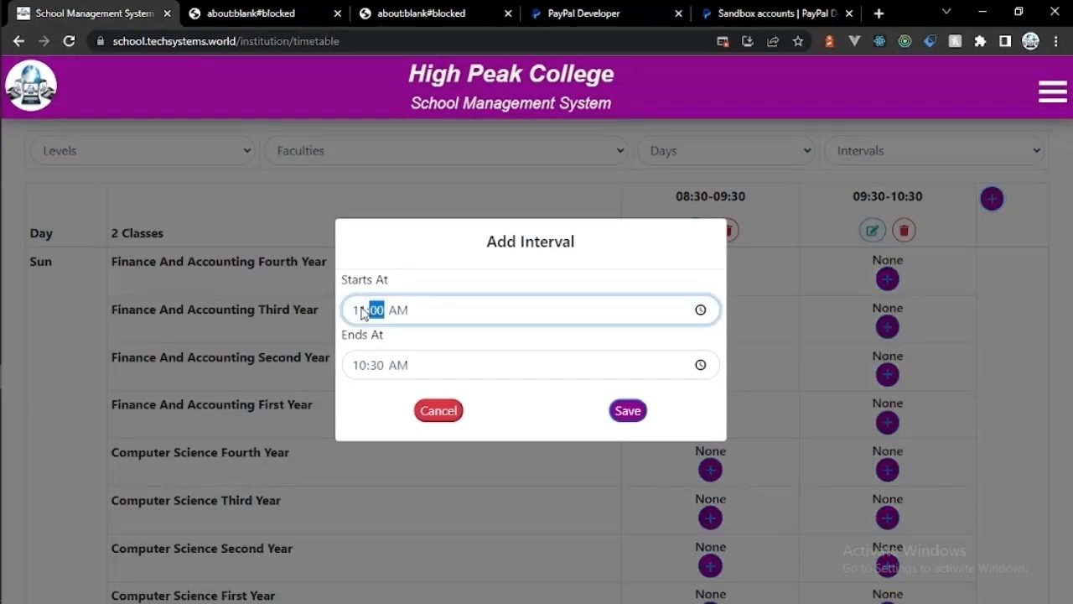
{"action": "left_click", "coordinate": [361, 365]}
{"action": "type", "text": "1200"}
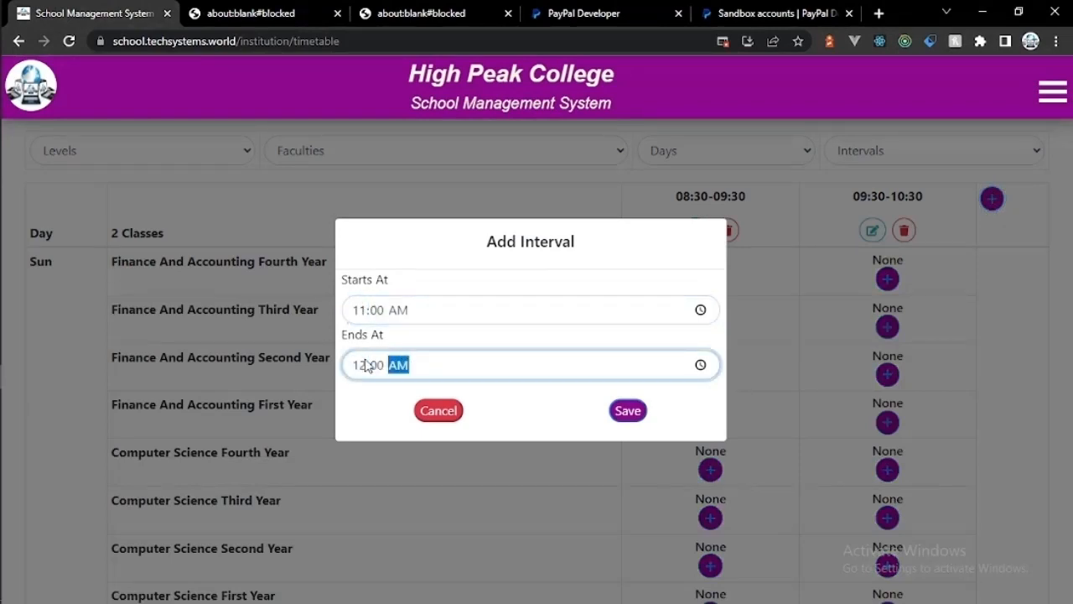
{"action": "left_click", "coordinate": [628, 410]}
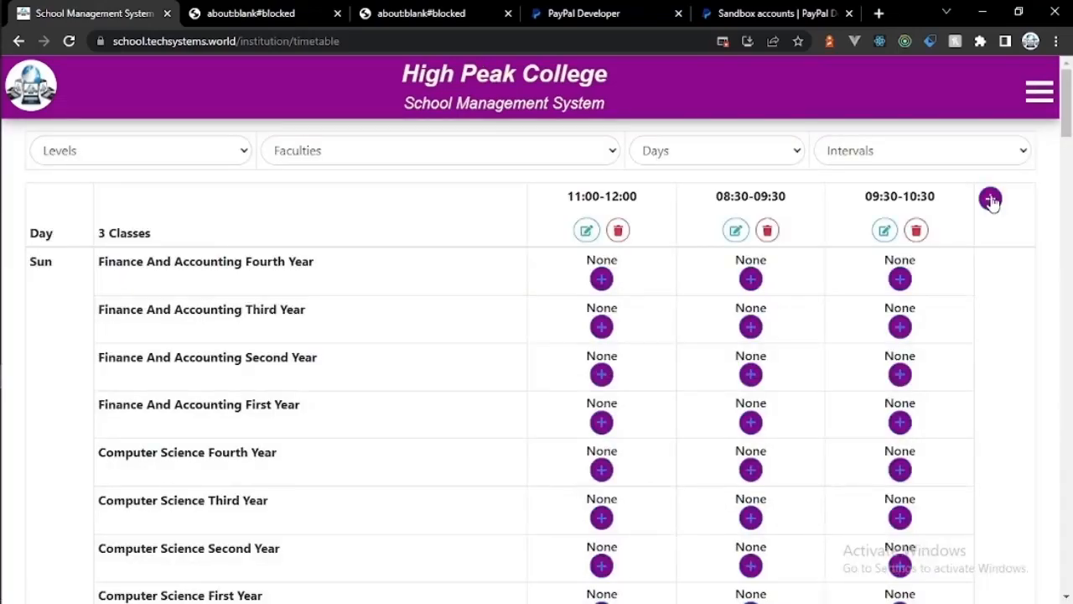
Step: Add an interval starting at 12 and ending at 01:00 PM (13:00)
{"action": "left_click", "coordinate": [990, 199]}
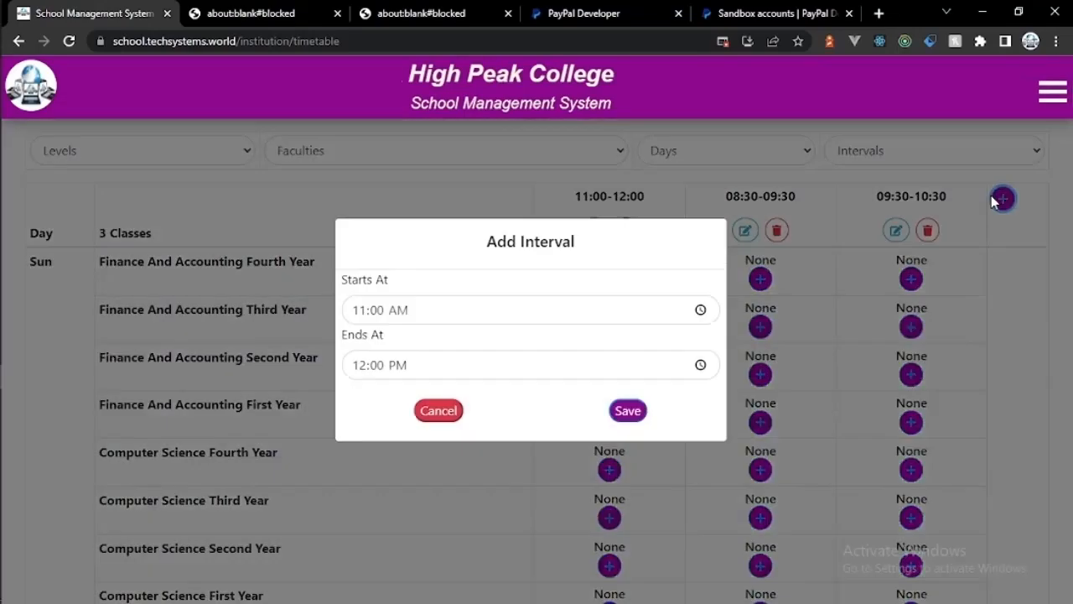
{"action": "left_click", "coordinate": [359, 309]}
{"action": "type", "text": "12"}
{"action": "left_click", "coordinate": [359, 367]}
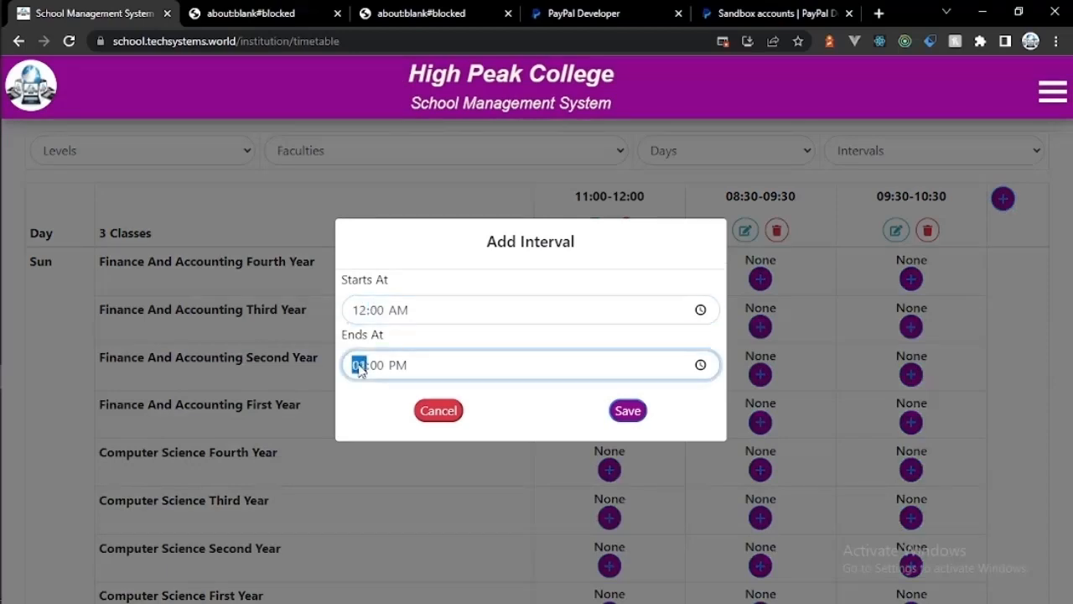
{"action": "type", "text": "1"}
{"action": "left_click", "coordinate": [361, 369]}
{"action": "type", "text": "01"}
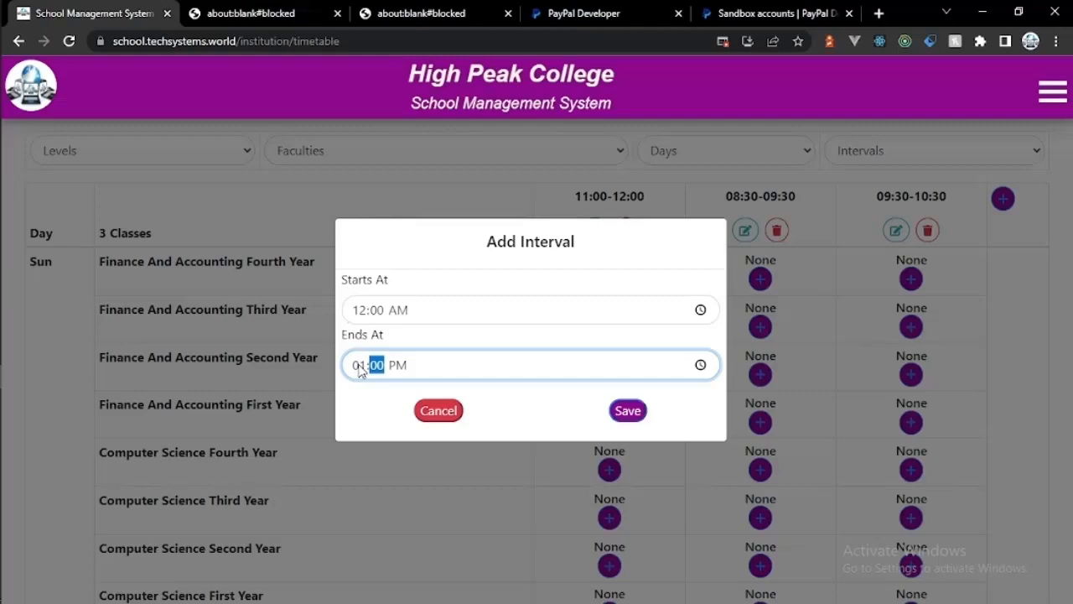
{"action": "left_click", "coordinate": [625, 412]}
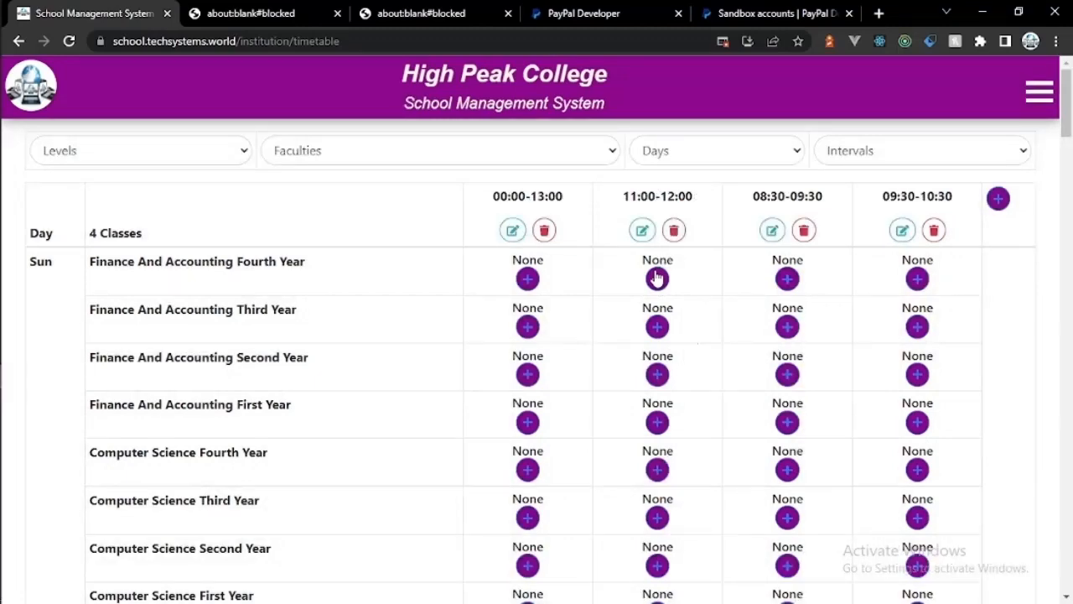
Step: Switch the 00:00–13:00 interval's start to PM so it becomes 12:00–13:00
{"action": "left_click", "coordinate": [512, 230]}
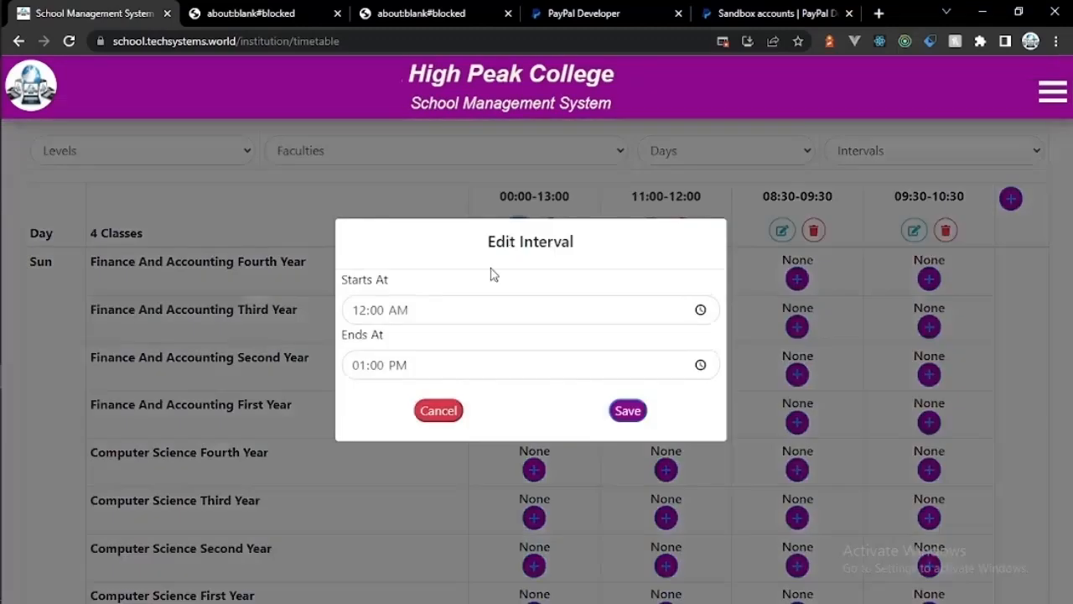
{"action": "left_click", "coordinate": [397, 311]}
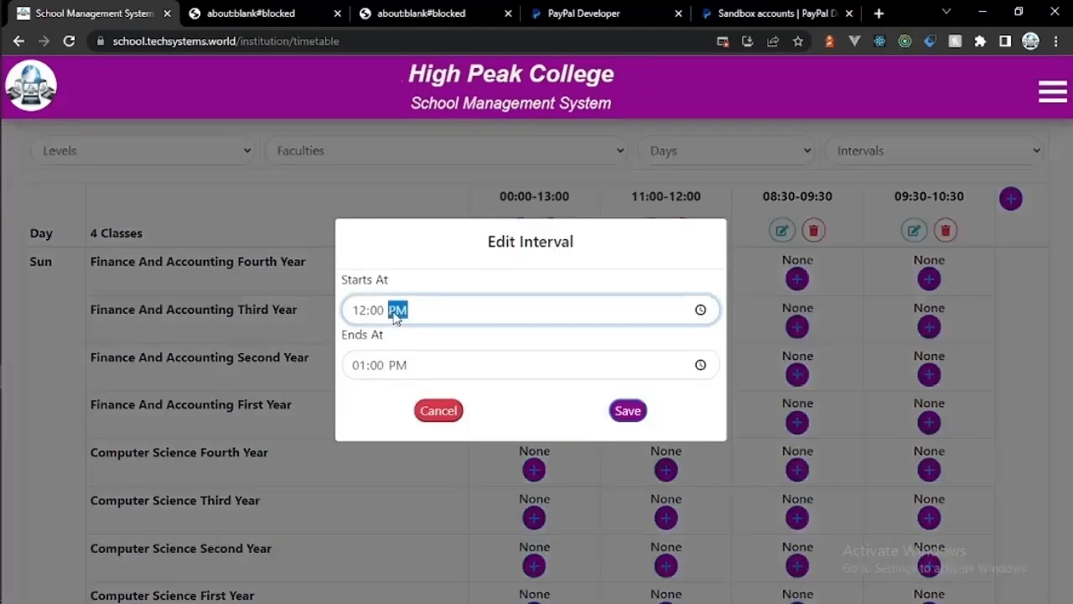
{"action": "left_click", "coordinate": [630, 409]}
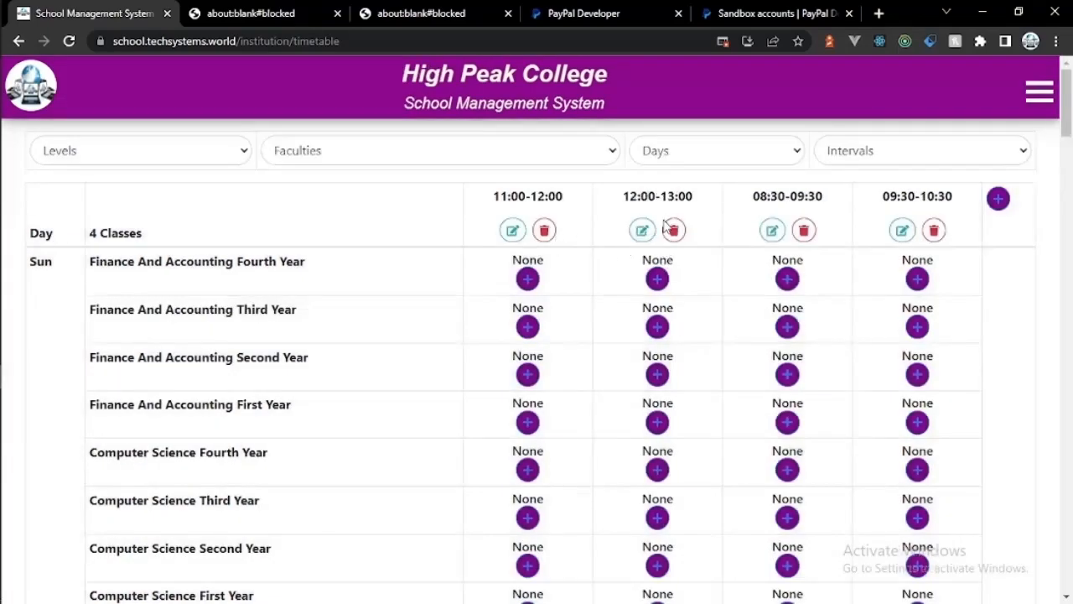
Step: Add the 14:00–15:00 interval
{"action": "left_click", "coordinate": [998, 199]}
{"action": "left_click", "coordinate": [361, 309]}
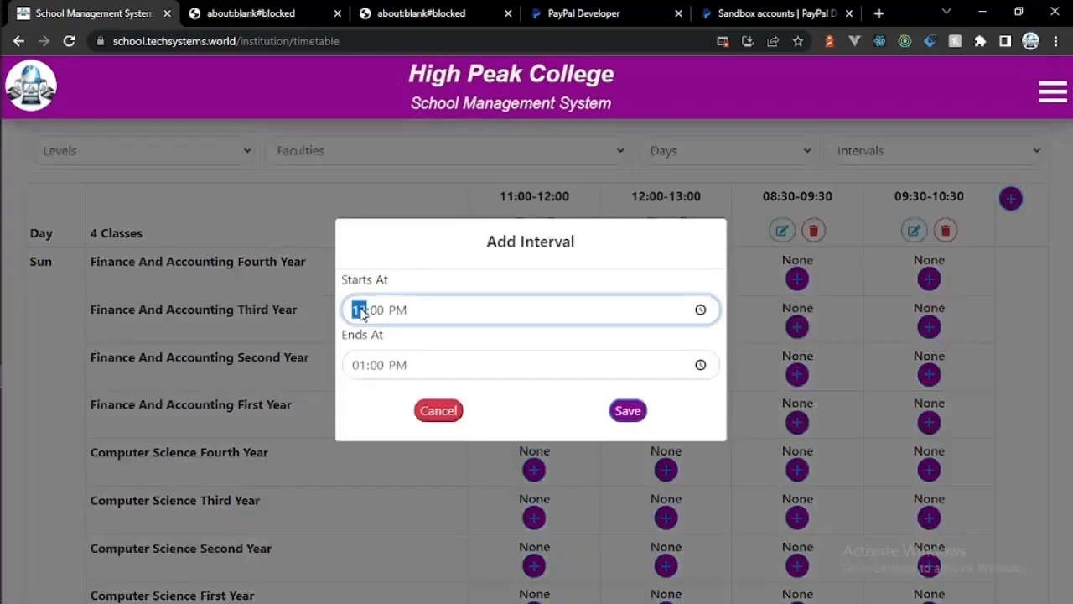
{"action": "type", "text": "02"}
{"action": "left_click", "coordinate": [361, 308]}
{"action": "left_click", "coordinate": [361, 366]}
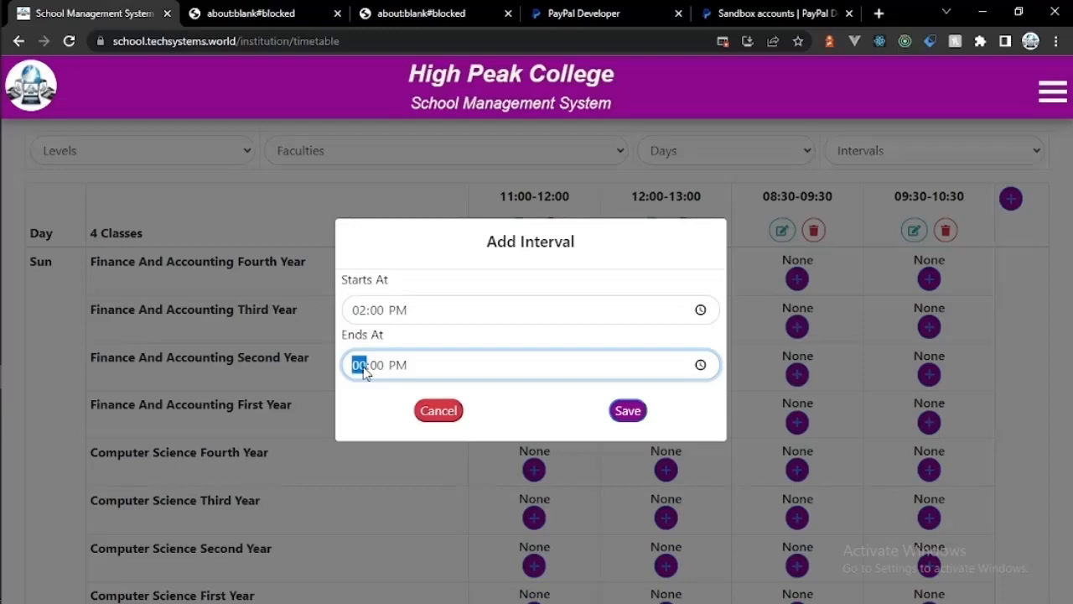
{"action": "type", "text": "03"}
{"action": "left_click", "coordinate": [620, 410]}
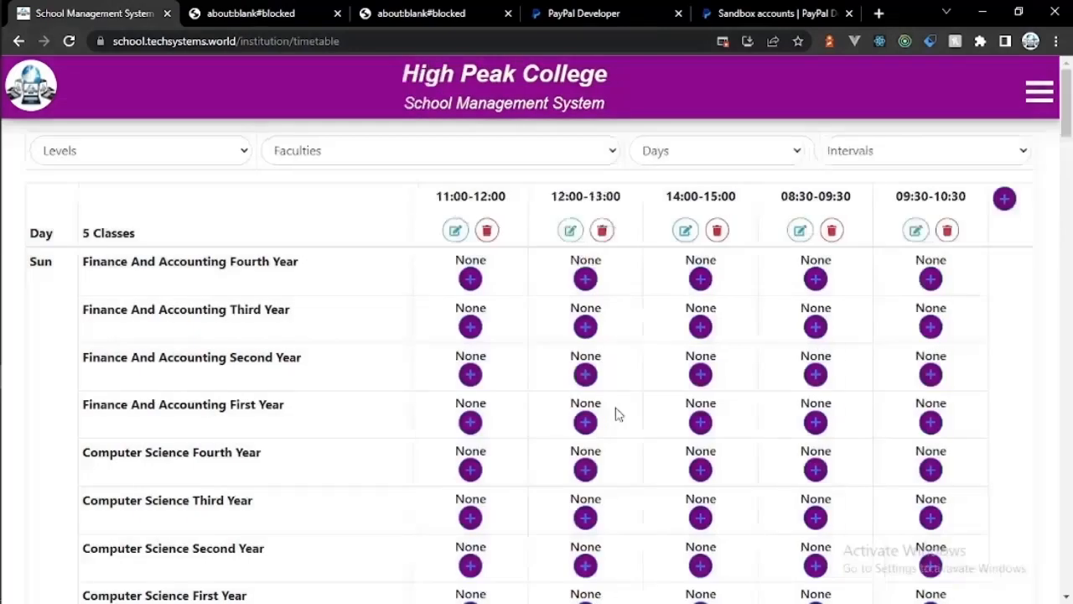
Step: Add the 15:00–16:00 interval
{"action": "left_click", "coordinate": [1005, 201]}
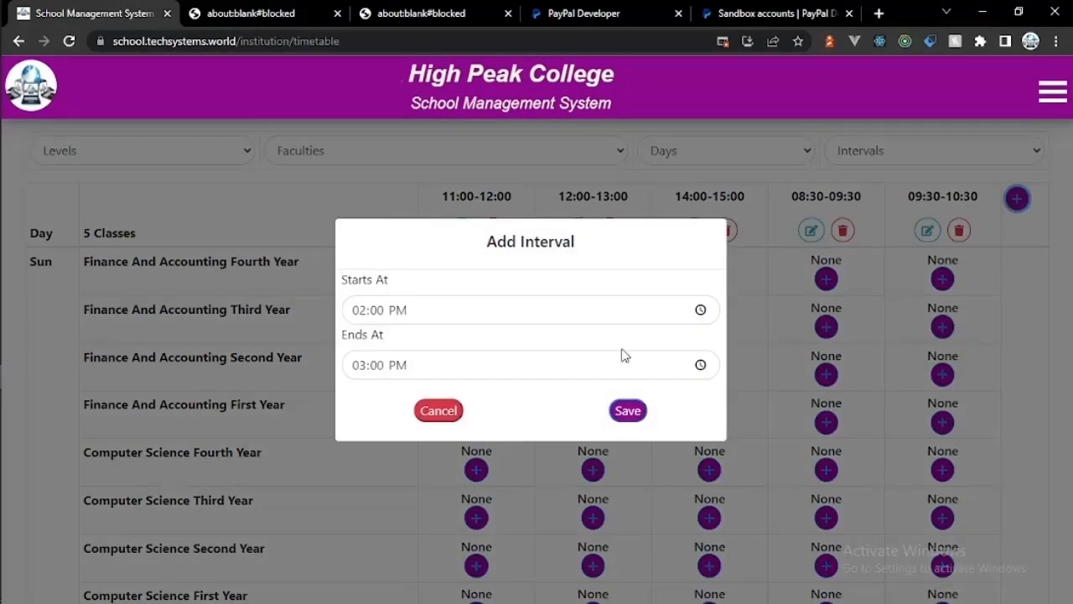
{"action": "left_click", "coordinate": [357, 310]}
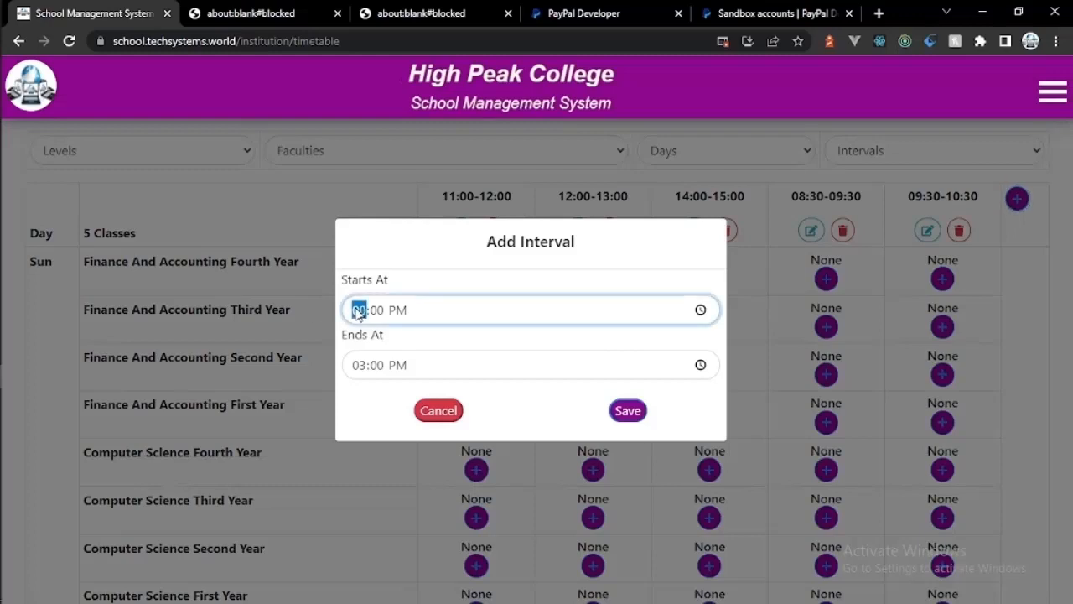
{"action": "type", "text": "03"}
{"action": "left_click", "coordinate": [357, 365]}
{"action": "type", "text": "03"}
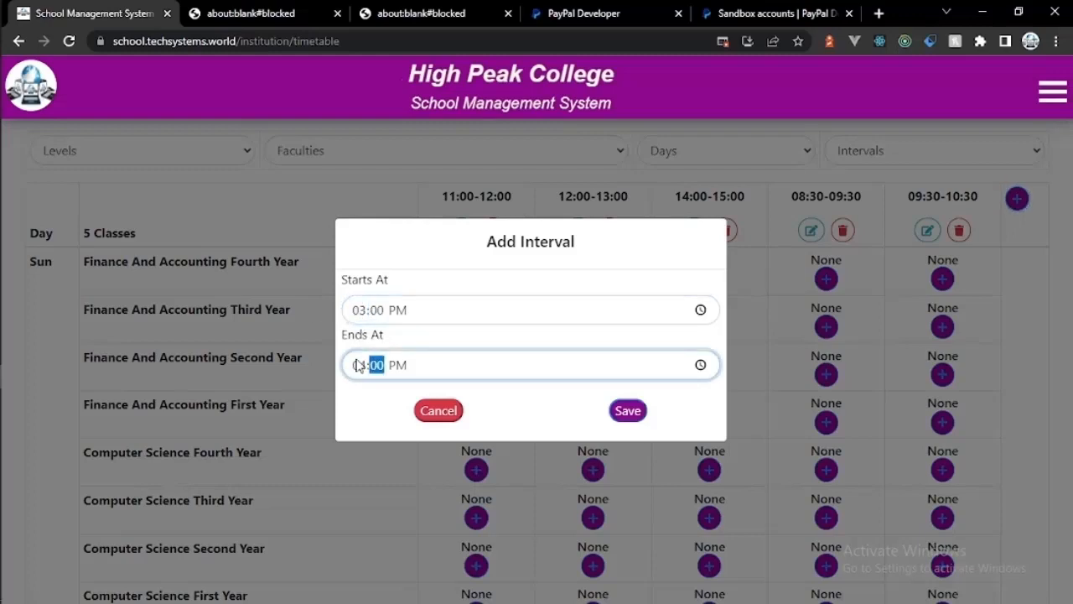
{"action": "left_click", "coordinate": [627, 410]}
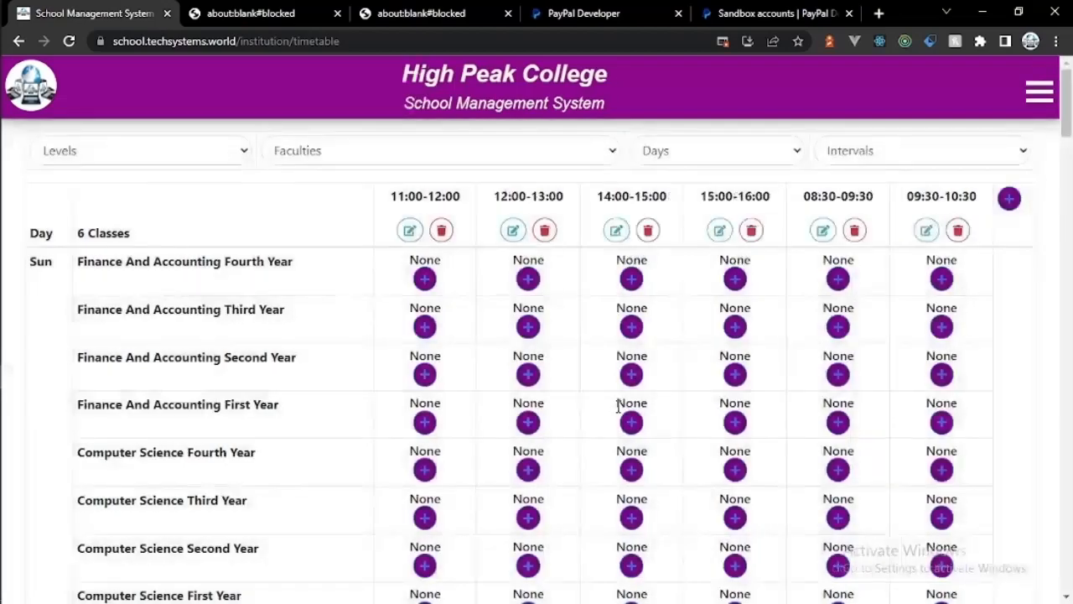
{"action": "left_click", "coordinate": [785, 159]}
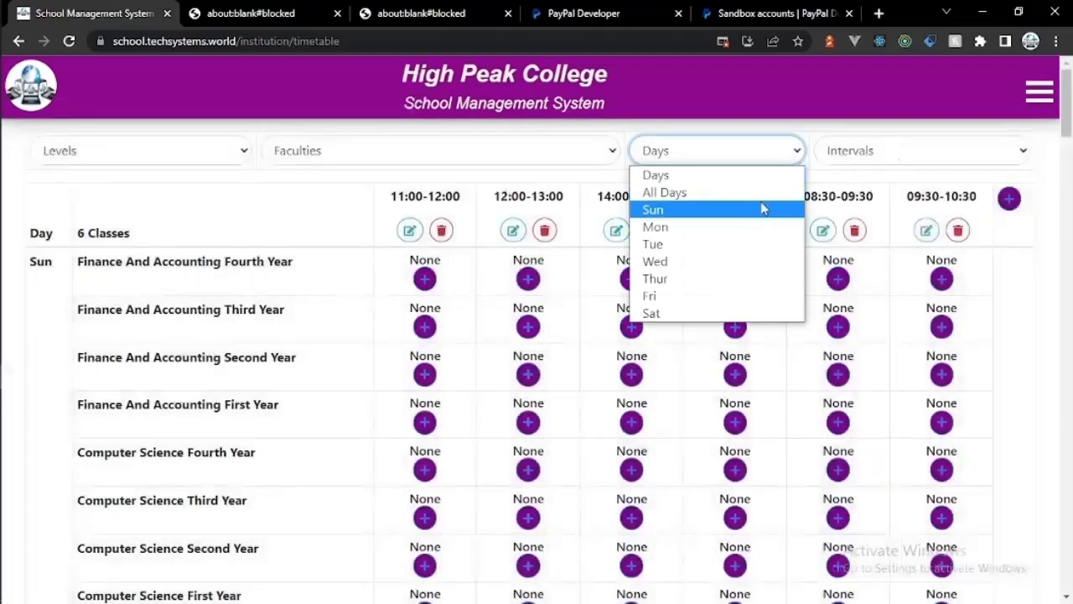
Step: Show Monday's timetable and look through the interval, faculty and level filters
{"action": "left_click", "coordinate": [754, 226]}
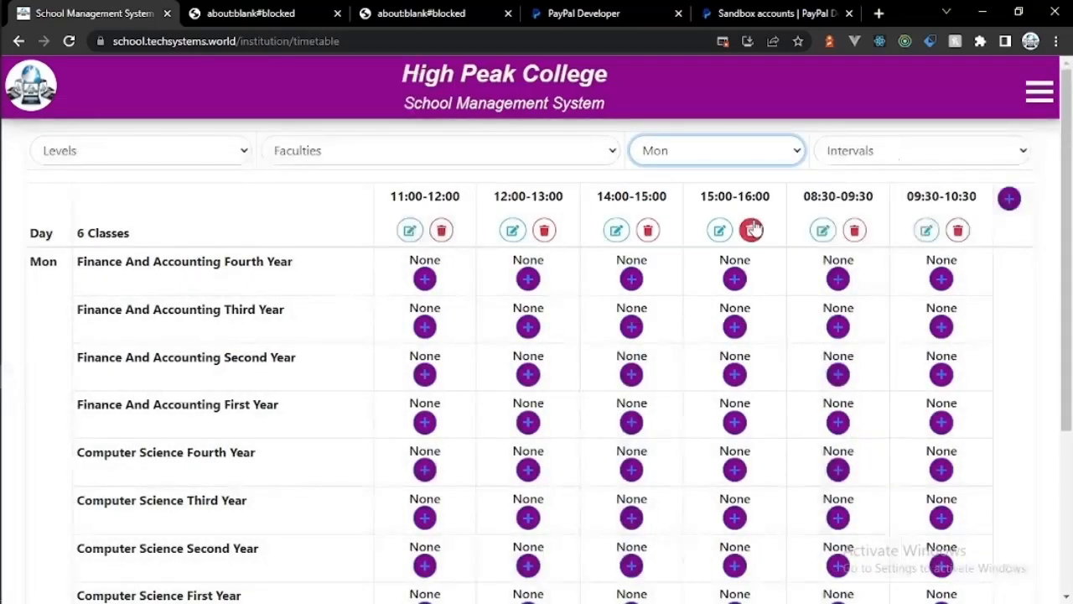
{"action": "left_click", "coordinate": [834, 159]}
{"action": "left_click", "coordinate": [856, 164]}
{"action": "left_click", "coordinate": [513, 152]}
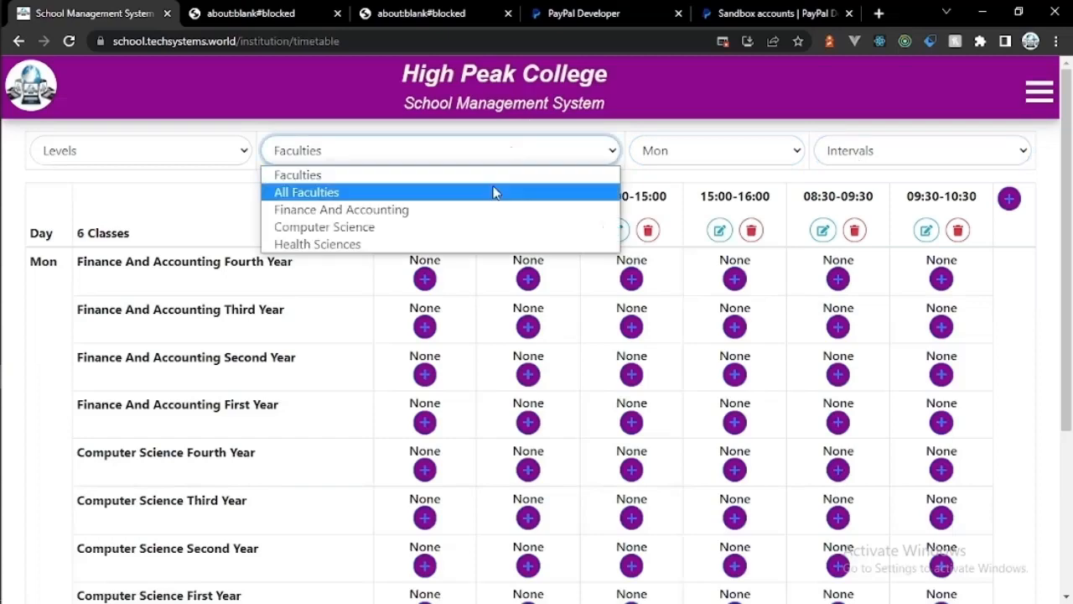
{"action": "left_click", "coordinate": [493, 168]}
{"action": "left_click", "coordinate": [243, 149]}
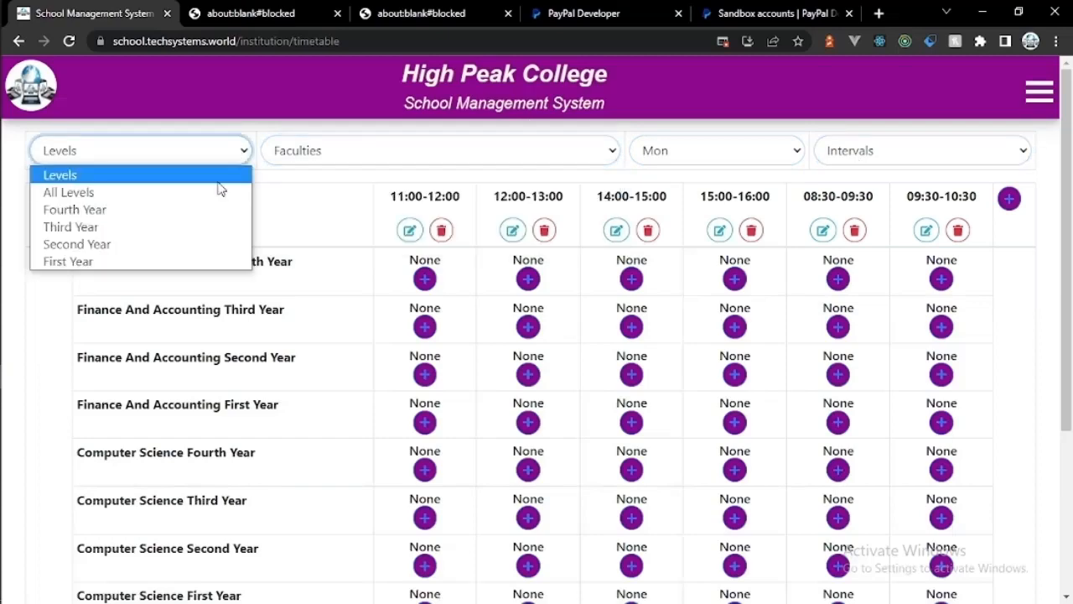
{"action": "left_click", "coordinate": [211, 159]}
Step: Cancel a First Semester lesson for Finance and Accounting Fourth Year, then filter to All Days
{"action": "left_click", "coordinate": [424, 278]}
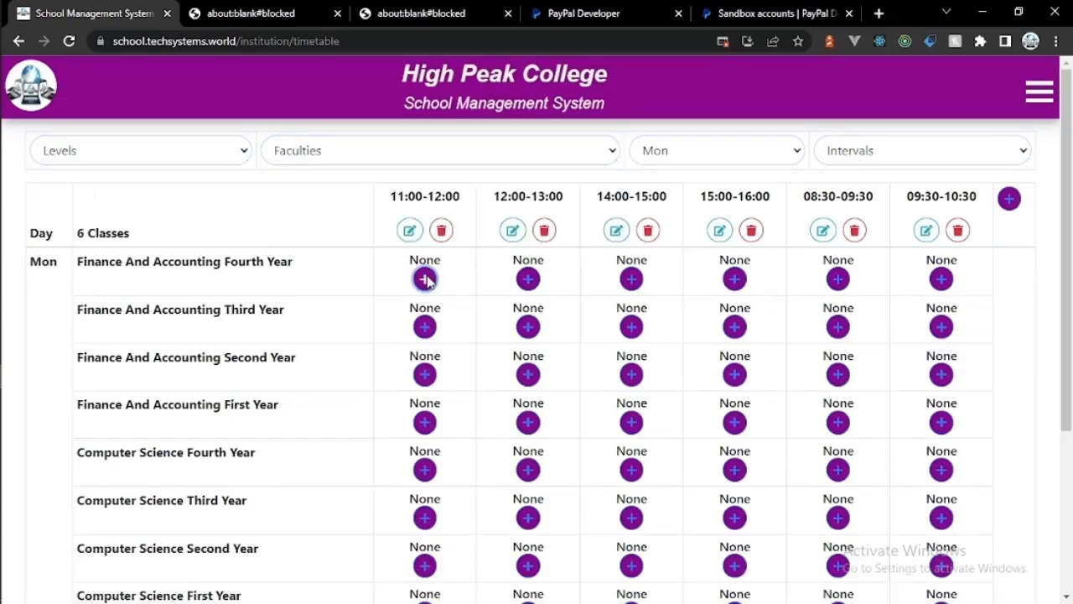
{"action": "left_click", "coordinate": [431, 206]}
{"action": "left_click", "coordinate": [422, 279]}
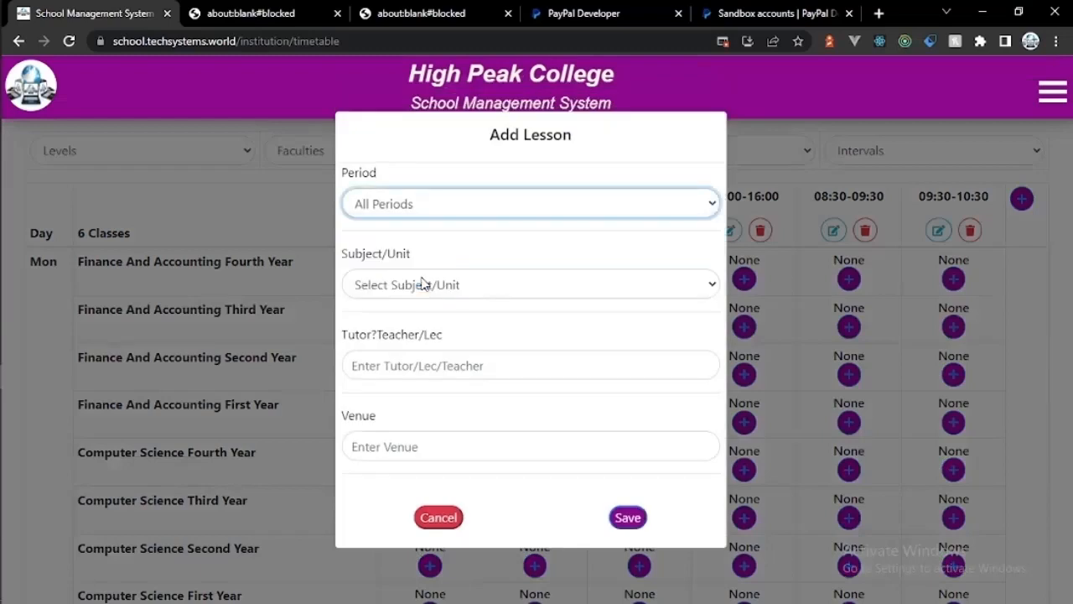
{"action": "left_click", "coordinate": [425, 284]}
{"action": "left_click", "coordinate": [423, 284]}
{"action": "left_click", "coordinate": [443, 213]}
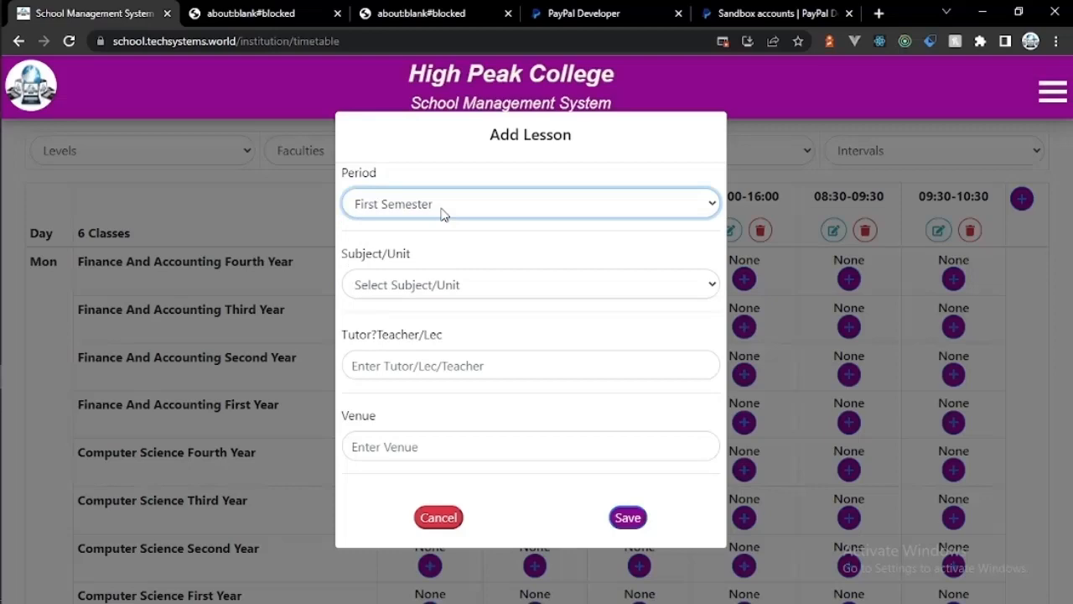
{"action": "left_click", "coordinate": [438, 516]}
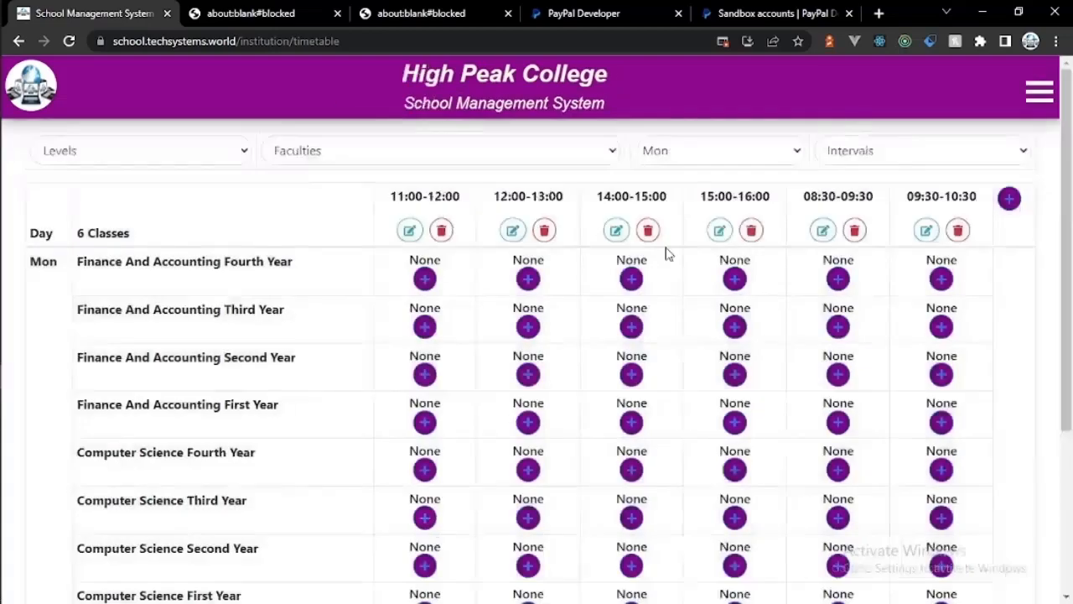
{"action": "left_click", "coordinate": [708, 157]}
{"action": "left_click", "coordinate": [701, 188]}
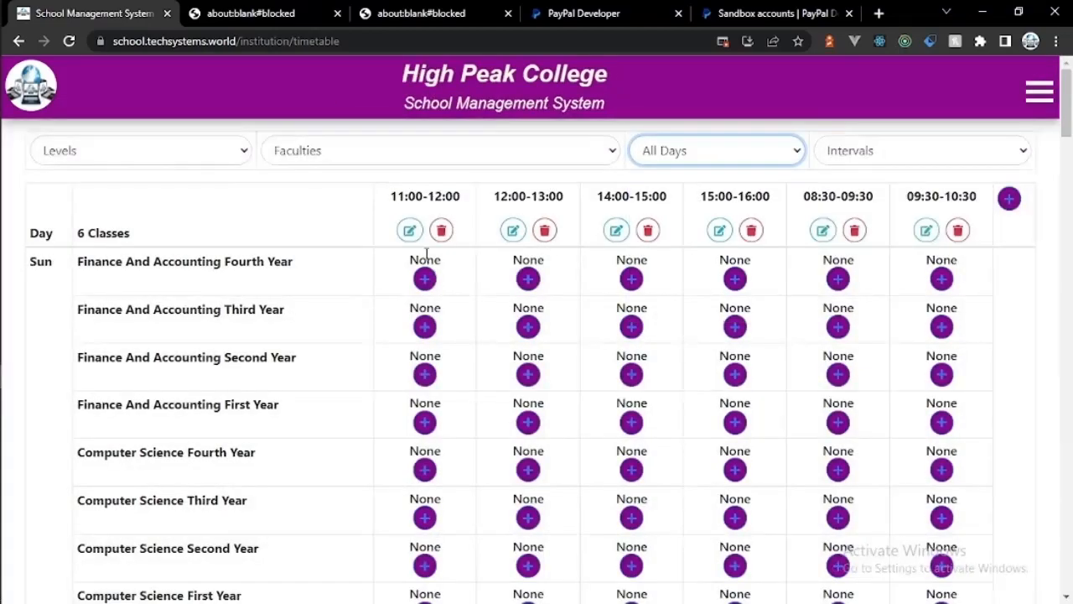
Step: Try period options for a Sunday class lesson, cancel it, and reload the timetable page
{"action": "left_click", "coordinate": [425, 278]}
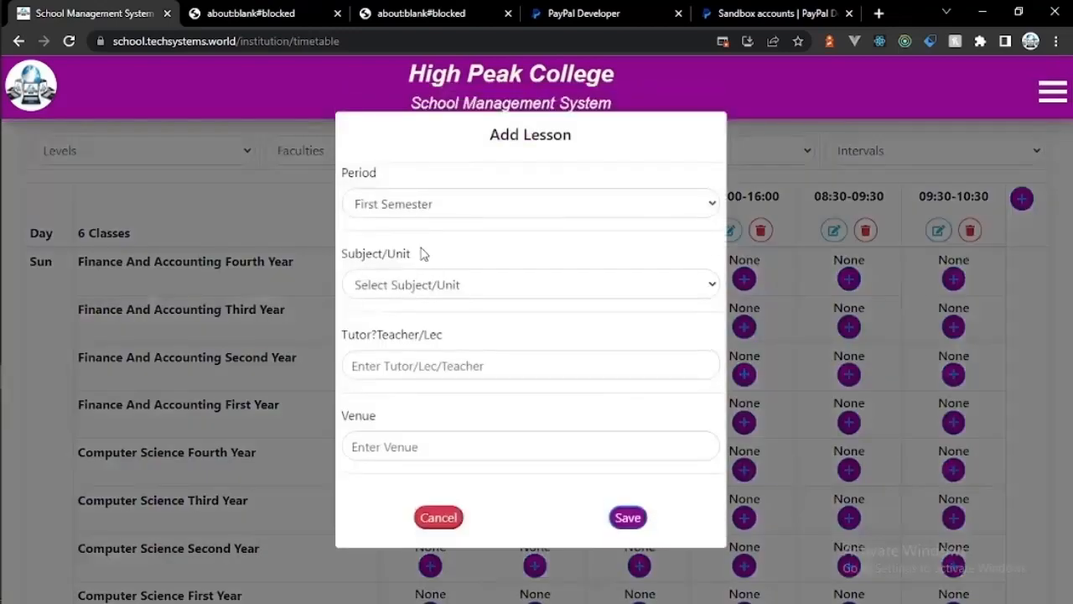
{"action": "left_click", "coordinate": [419, 286]}
{"action": "left_click", "coordinate": [419, 207]}
{"action": "left_click", "coordinate": [419, 207]}
{"action": "left_click", "coordinate": [486, 231]}
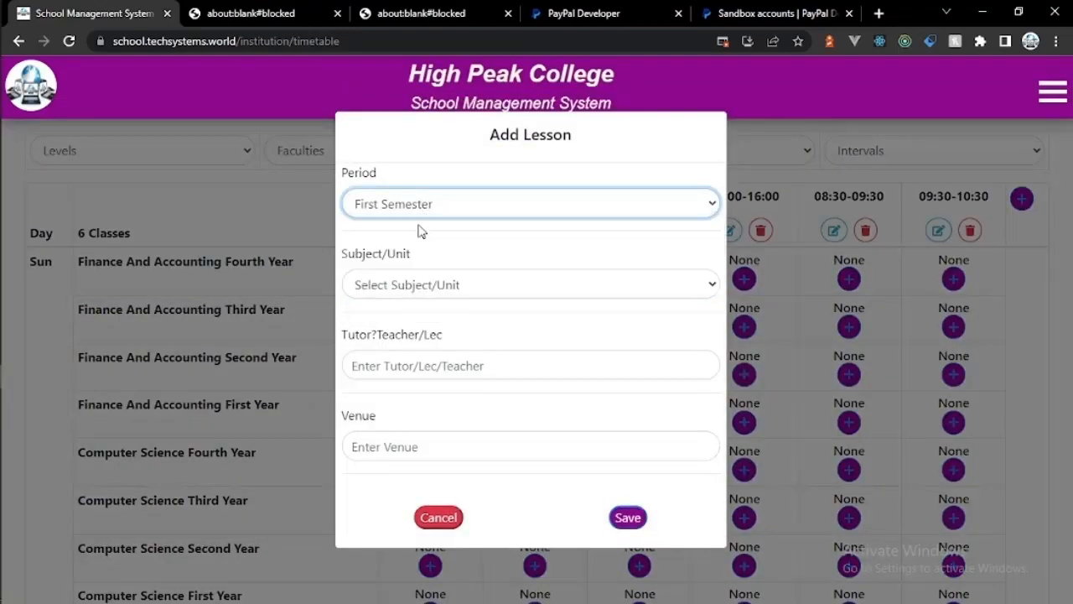
{"action": "left_click", "coordinate": [403, 289]}
{"action": "left_click", "coordinate": [403, 289]}
{"action": "left_click", "coordinate": [411, 209]}
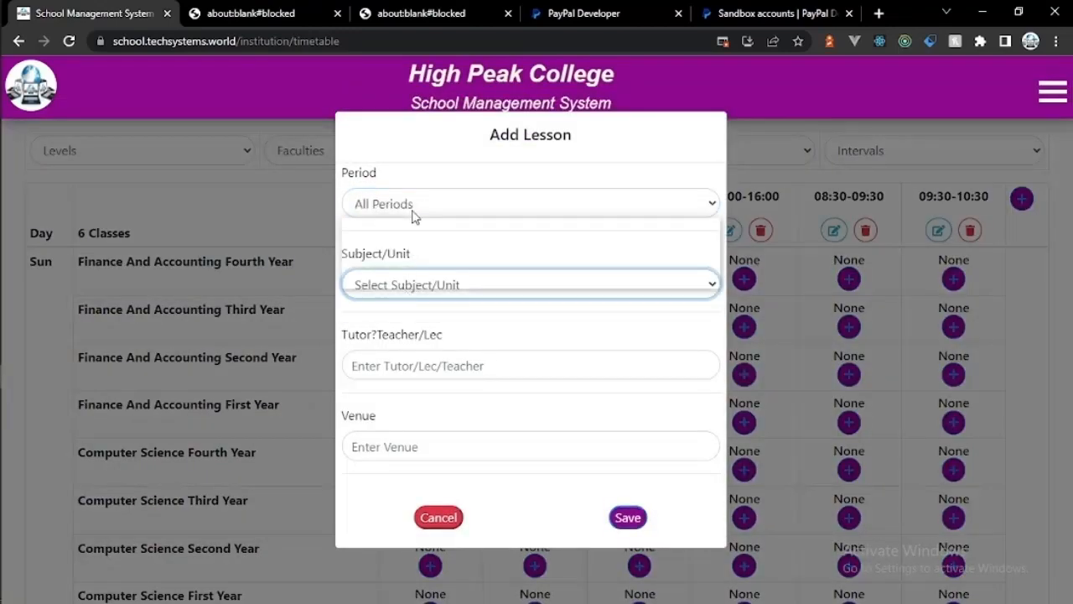
{"action": "left_click", "coordinate": [412, 209]}
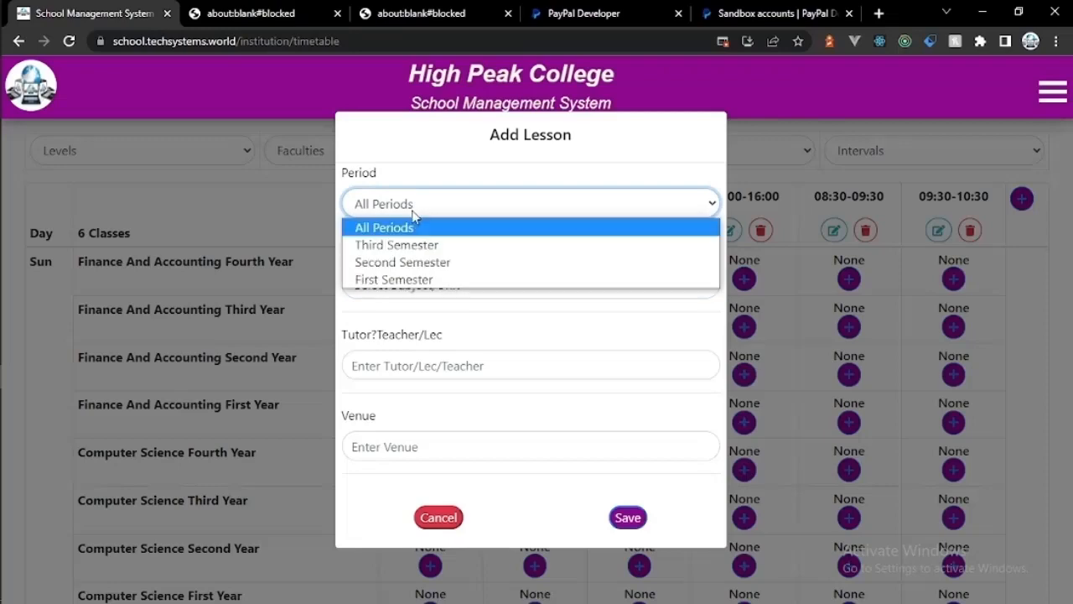
{"action": "left_click", "coordinate": [411, 262]}
{"action": "left_click", "coordinate": [411, 287]}
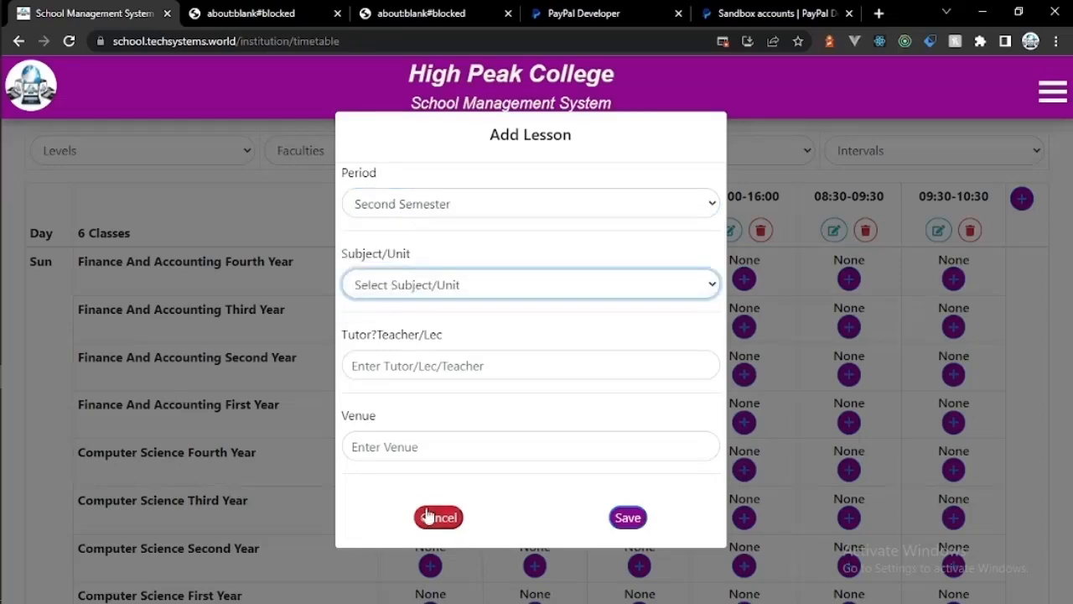
{"action": "left_click", "coordinate": [426, 515]}
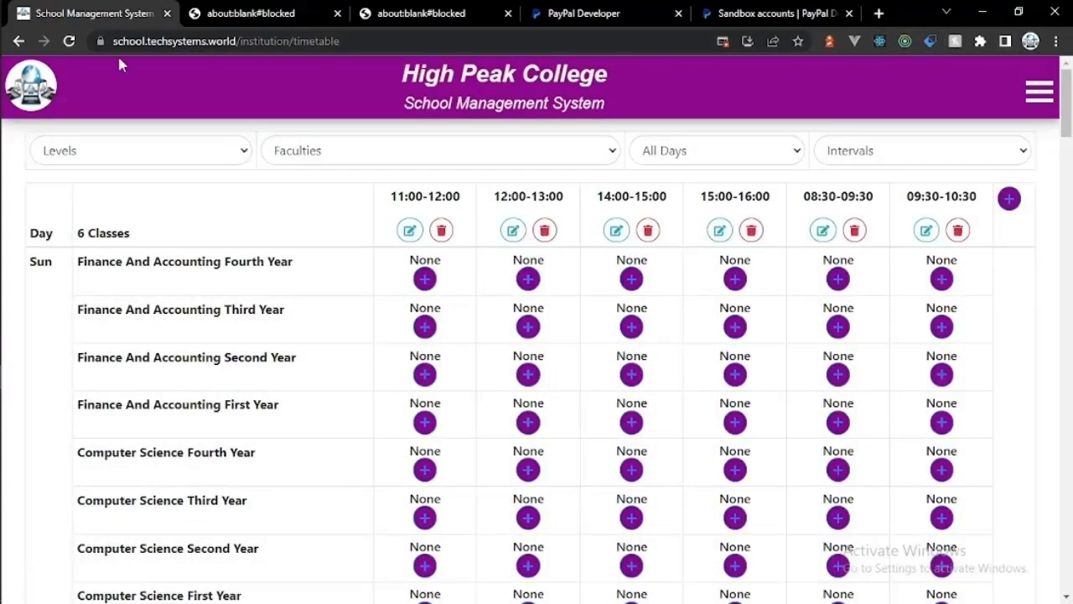
{"action": "left_click", "coordinate": [68, 42]}
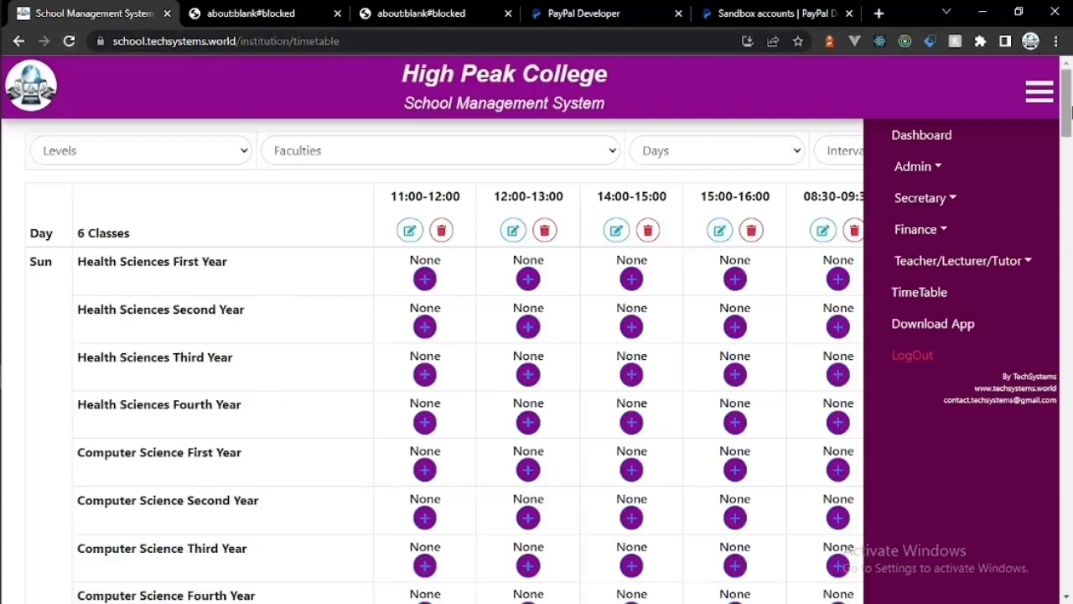
{"action": "left_click", "coordinate": [1033, 100]}
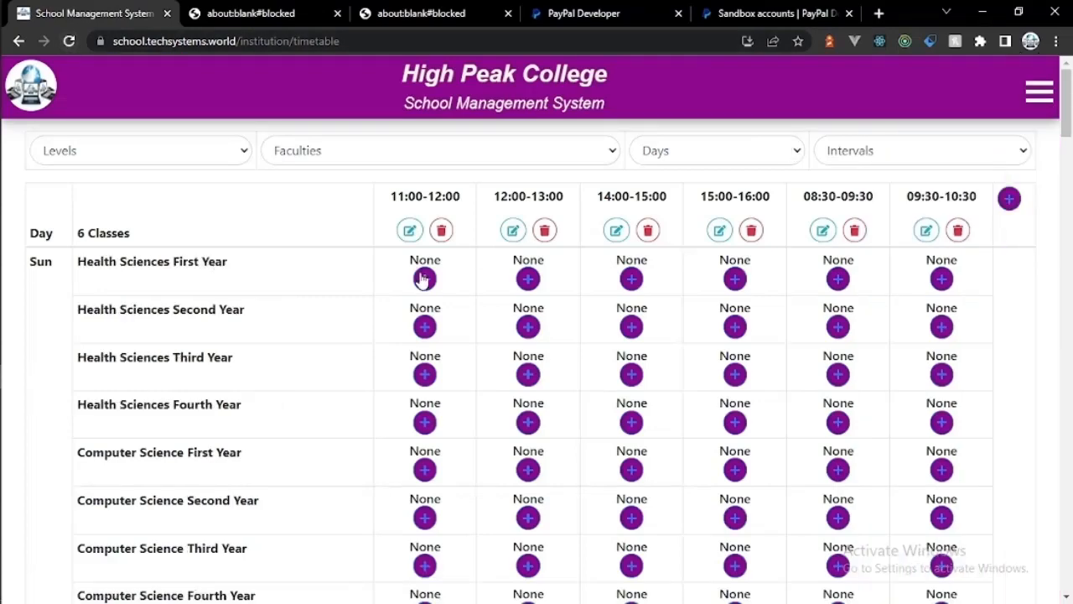
Step: Add a First Semester Library Skills lesson for Health Sciences First Year with a tutor, venue Lh 2
{"action": "left_click", "coordinate": [423, 278]}
{"action": "left_click", "coordinate": [445, 205]}
{"action": "left_click", "coordinate": [410, 242]}
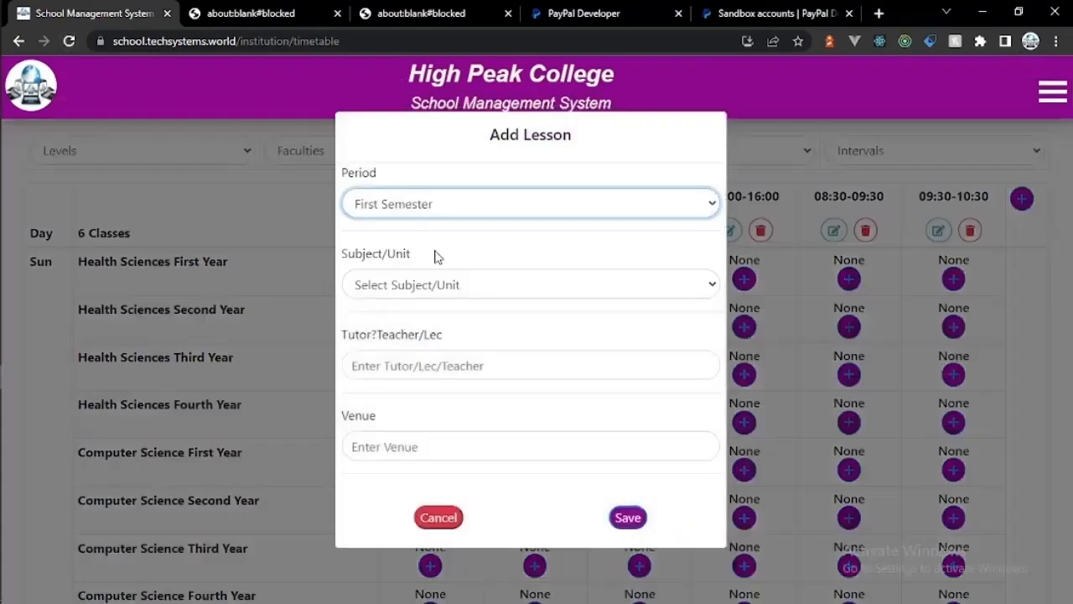
{"action": "left_click", "coordinate": [433, 277]}
{"action": "left_click", "coordinate": [423, 327]}
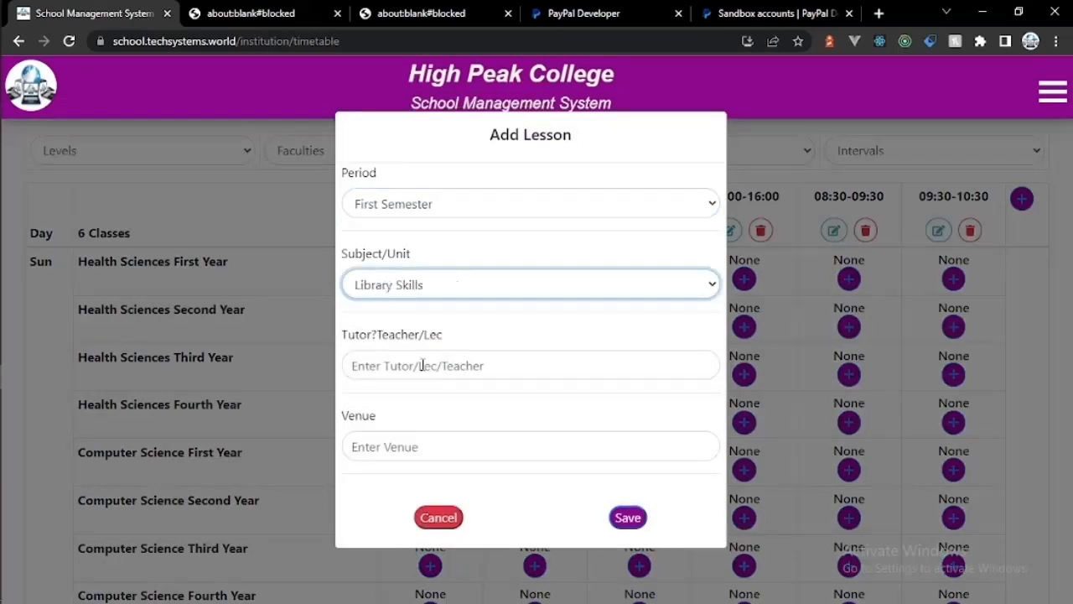
{"action": "left_click", "coordinate": [421, 365]}
{"action": "type", "text": "Lec 1"}
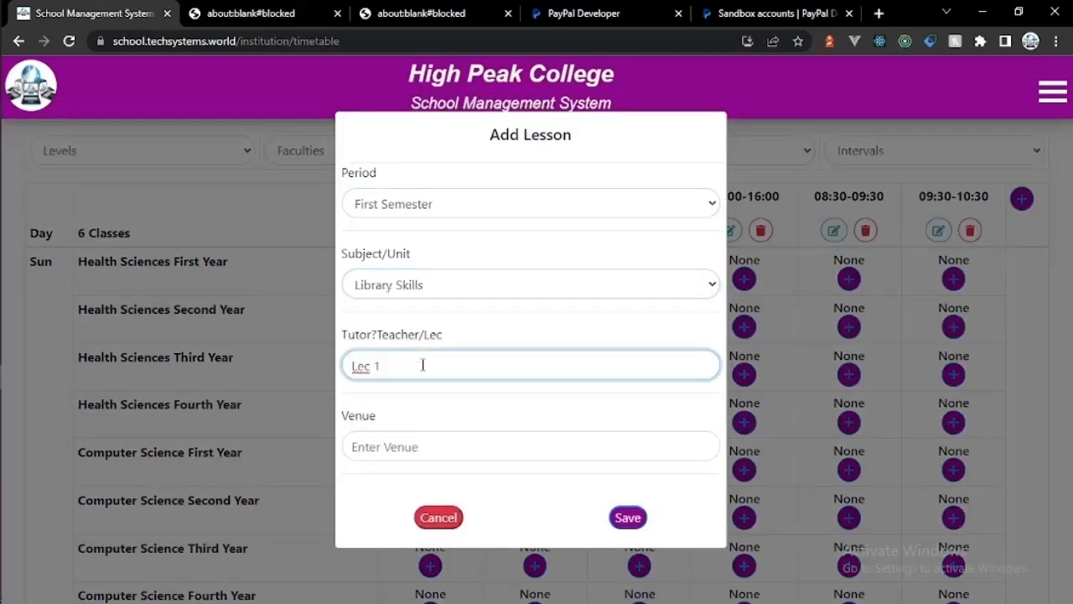
{"action": "left_click", "coordinate": [406, 450]}
{"action": "type", "text": "Lh1"}
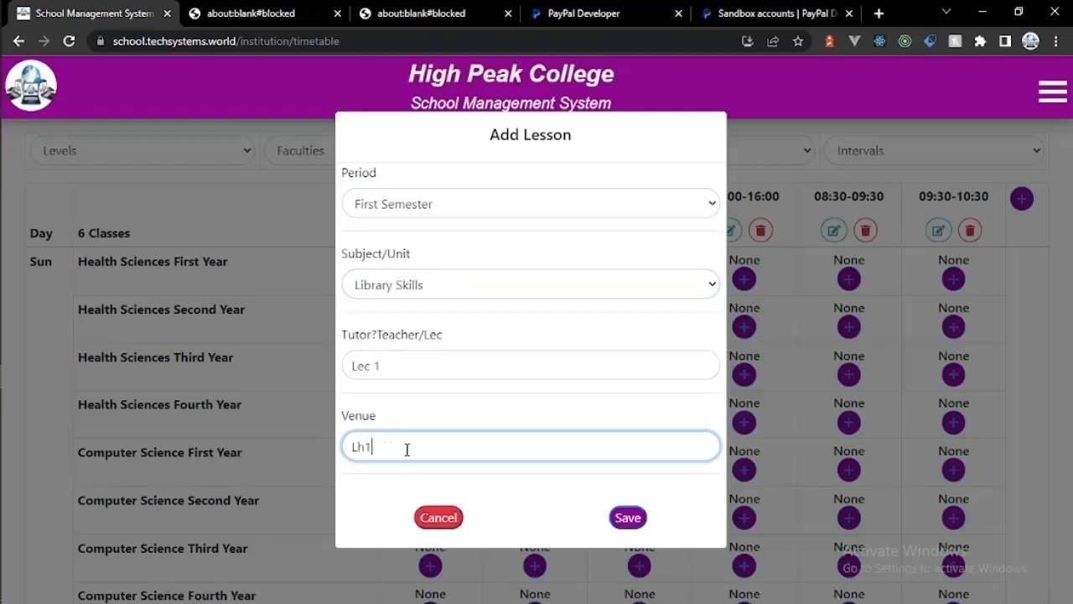
{"action": "left_click", "coordinate": [399, 366]}
{"action": "key", "text": "End"}
{"action": "key", "text": "BackSpace"}
{"action": "key", "text": "BackSpace"}
{"action": "key", "text": "BackSpace"}
{"action": "key", "text": "BackSpace"}
{"action": "key", "text": "BackSpace"}
{"action": "type", "text": "Dr"}
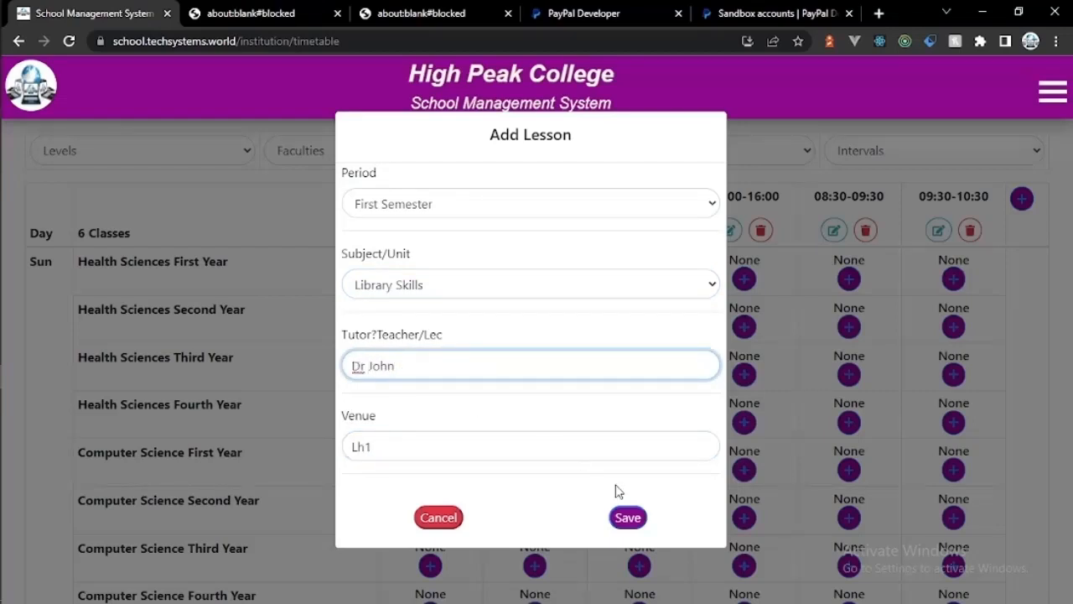
{"action": "left_click", "coordinate": [627, 517]}
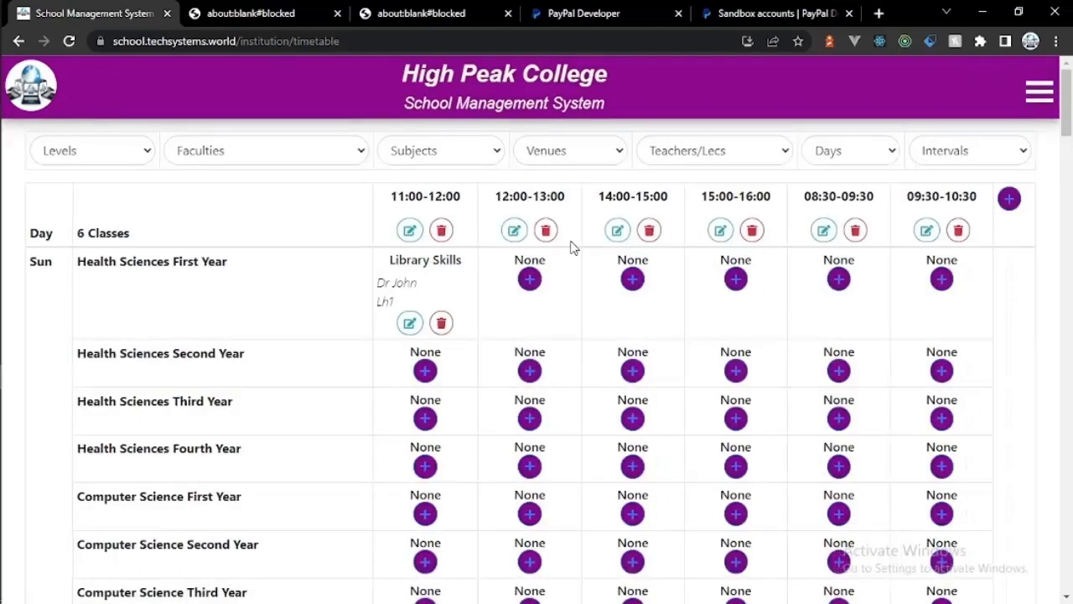
Step: Add a second First Semester Library Skills lesson in the 12:00–13:00 slot, venue Lh1
{"action": "left_click", "coordinate": [530, 279]}
{"action": "left_click", "coordinate": [511, 210]}
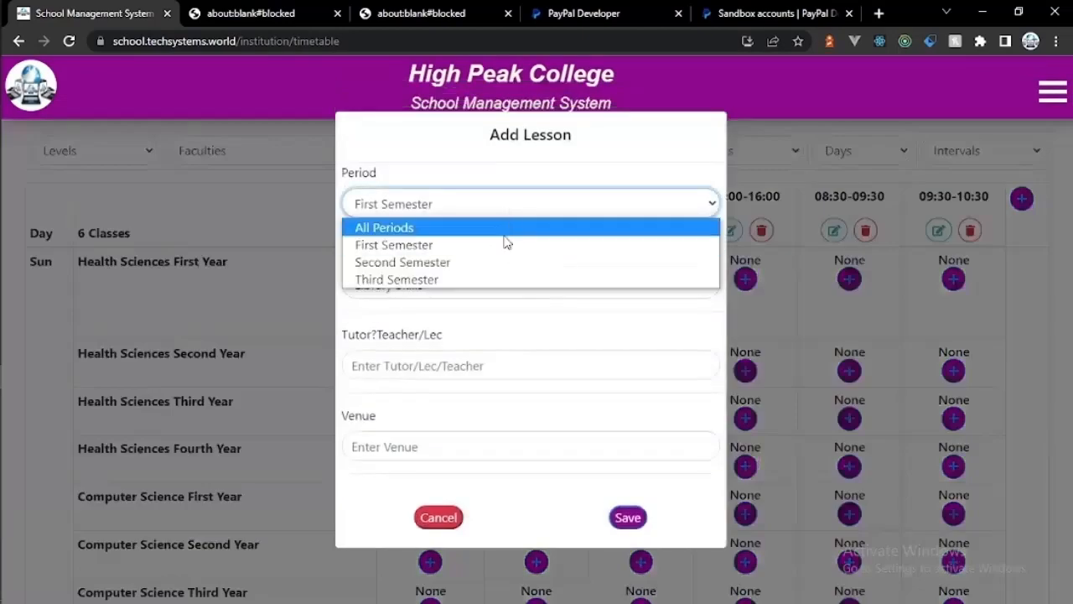
{"action": "left_click", "coordinate": [503, 246]}
{"action": "left_click", "coordinate": [488, 283]}
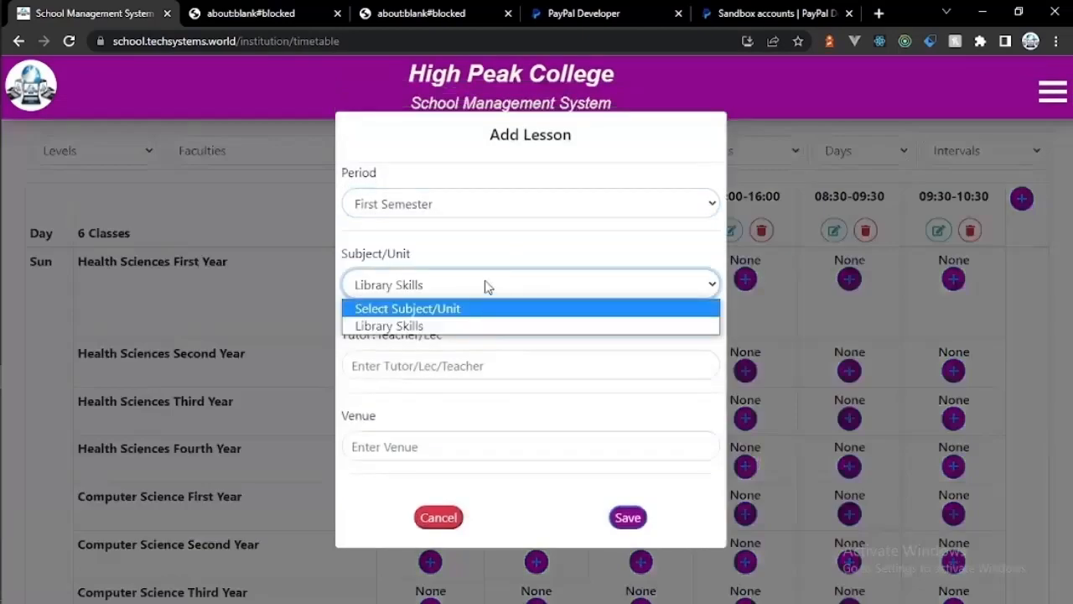
{"action": "left_click", "coordinate": [483, 327]}
{"action": "left_click", "coordinate": [476, 366]}
{"action": "type", "text": "Dr Loise"}
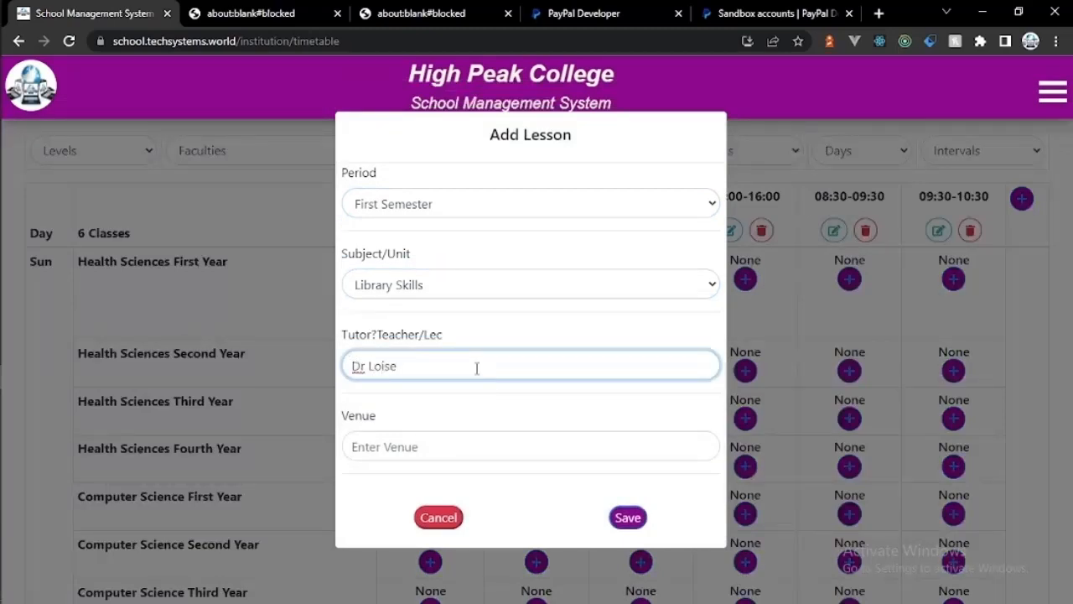
{"action": "left_click", "coordinate": [447, 458]}
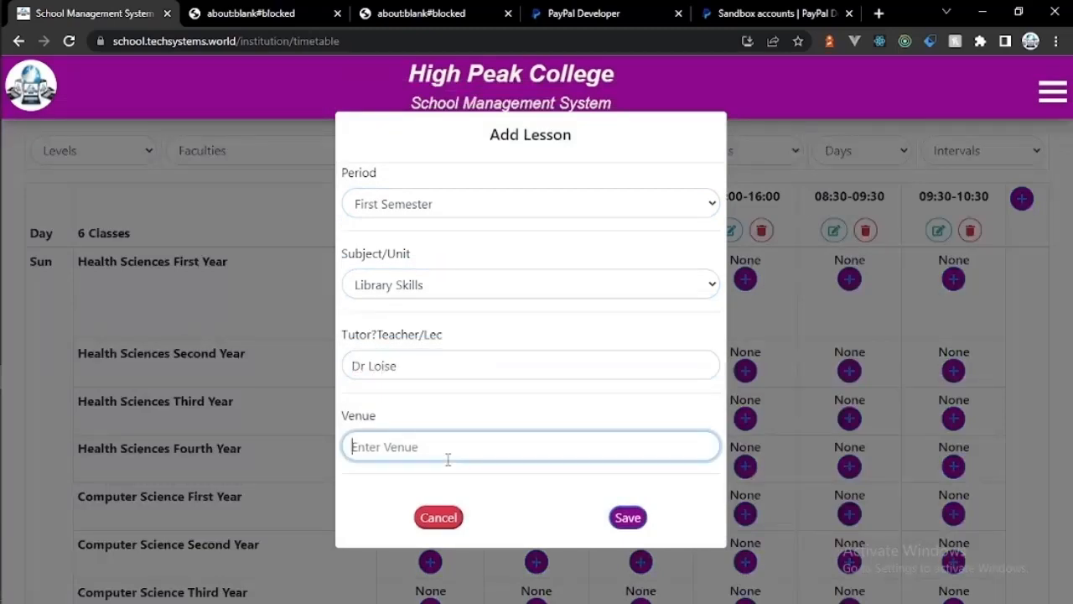
{"action": "type", "text": "Lh 2"}
{"action": "left_click", "coordinate": [628, 517]}
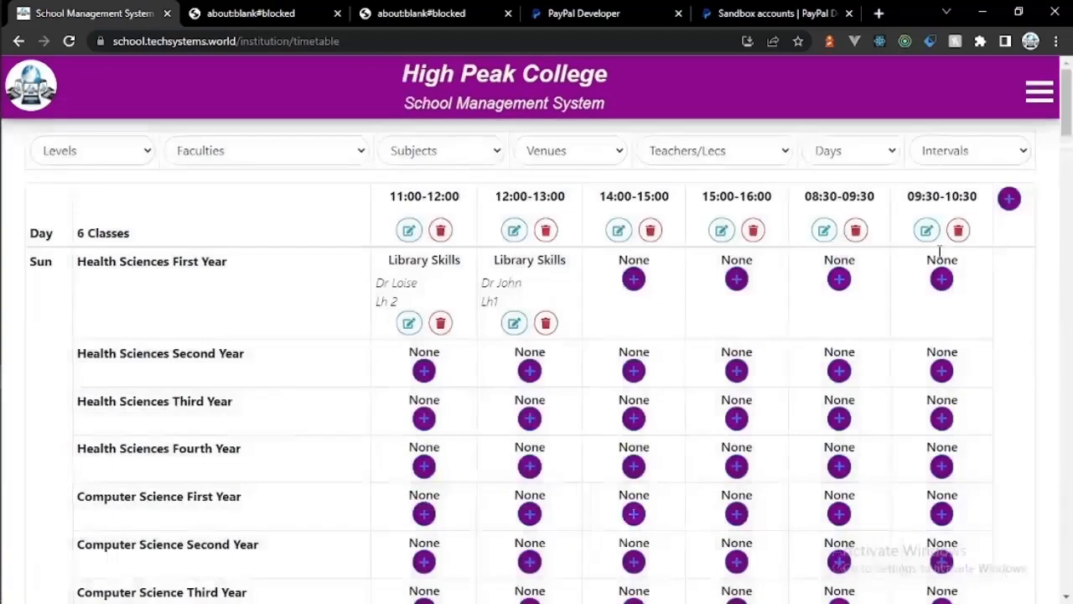
Step: Filter the timetable by Teachers/Lecs to show only one tutor's lessons
{"action": "mouse_move", "coordinate": [1064, 120]}
{"action": "left_mouse_down"}
{"action": "mouse_move", "coordinate": [1065, 135]}
{"action": "mouse_move", "coordinate": [1065, 120]}
{"action": "left_mouse_up"}
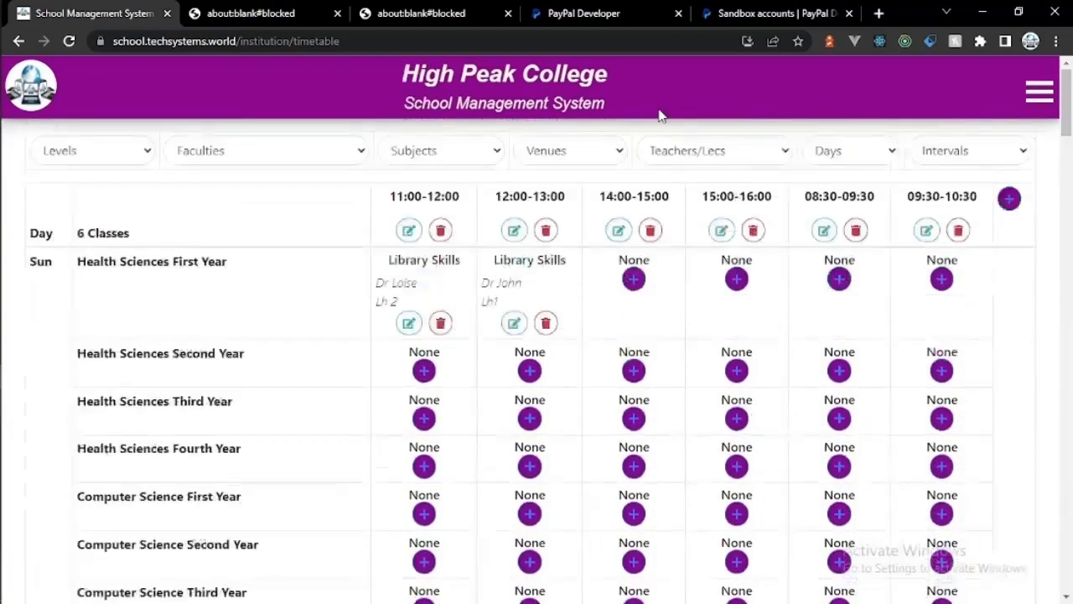
{"action": "left_click", "coordinate": [481, 149]}
{"action": "left_click", "coordinate": [481, 149]}
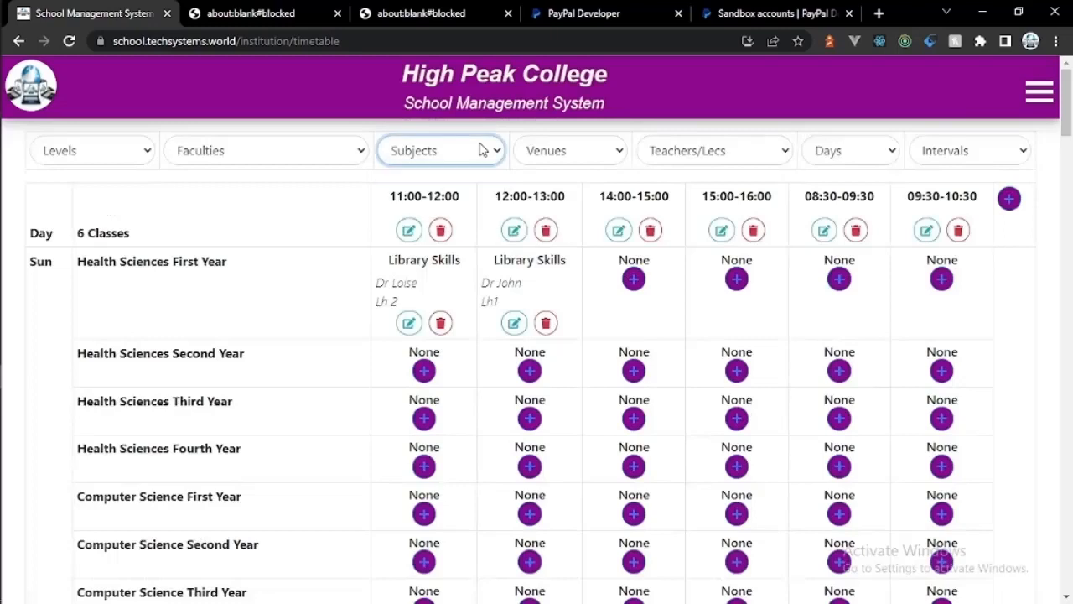
{"action": "double_click", "coordinate": [325, 150]}
{"action": "left_click", "coordinate": [686, 150]}
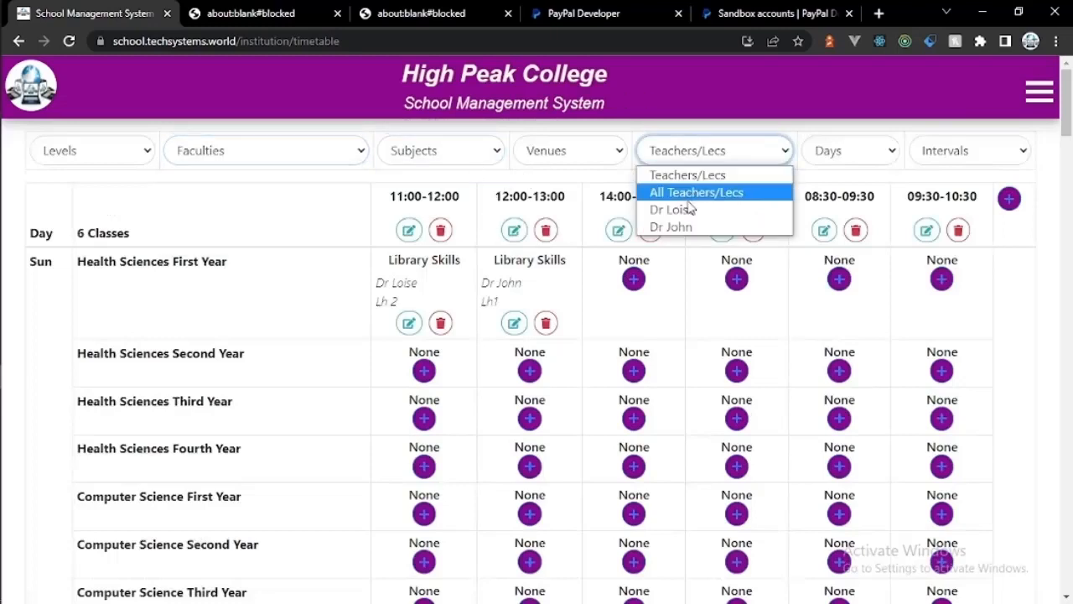
{"action": "left_click", "coordinate": [687, 209]}
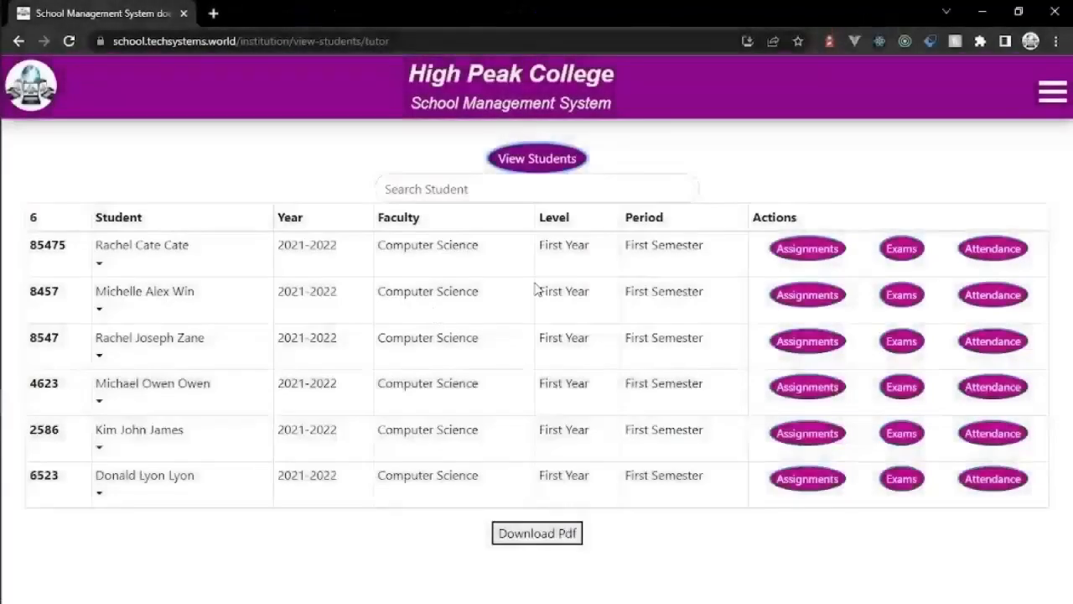
Step: Open a new incognito window and load school.techsystems.world
{"action": "left_click", "coordinate": [101, 264]}
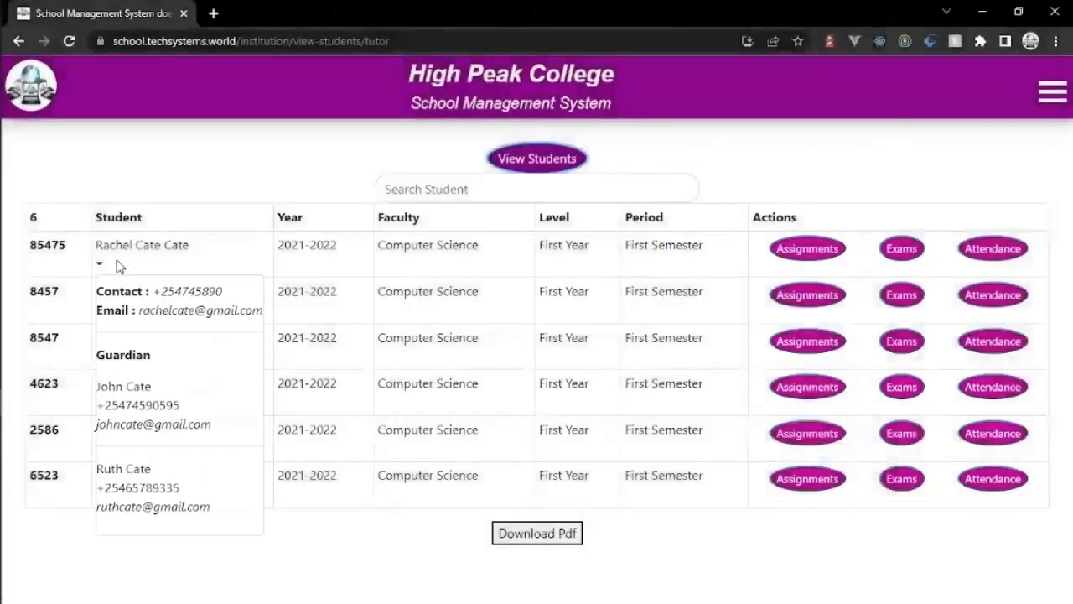
{"action": "left_click", "coordinate": [118, 265]}
{"action": "left_click", "coordinate": [1056, 40]}
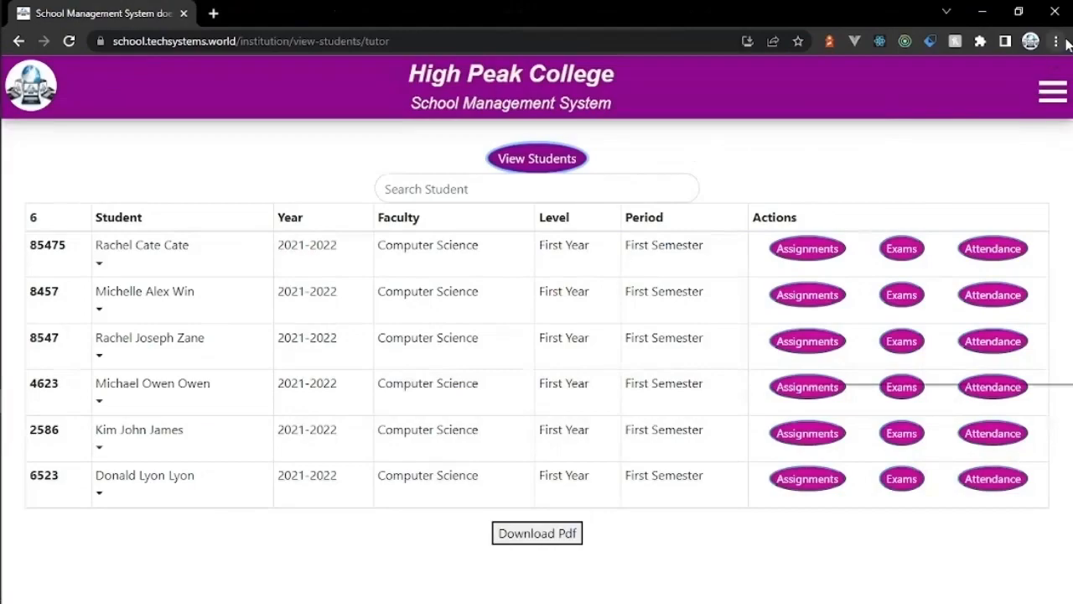
{"action": "left_click", "coordinate": [983, 100]}
{"action": "type", "text": "school.techsystems.world"}
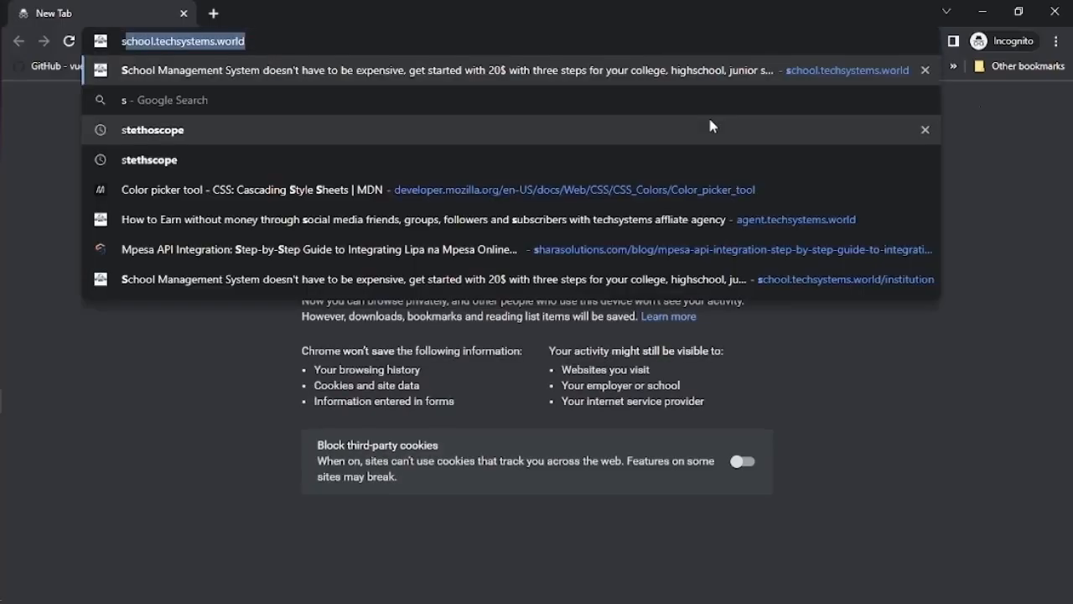
{"action": "key", "text": "Return"}
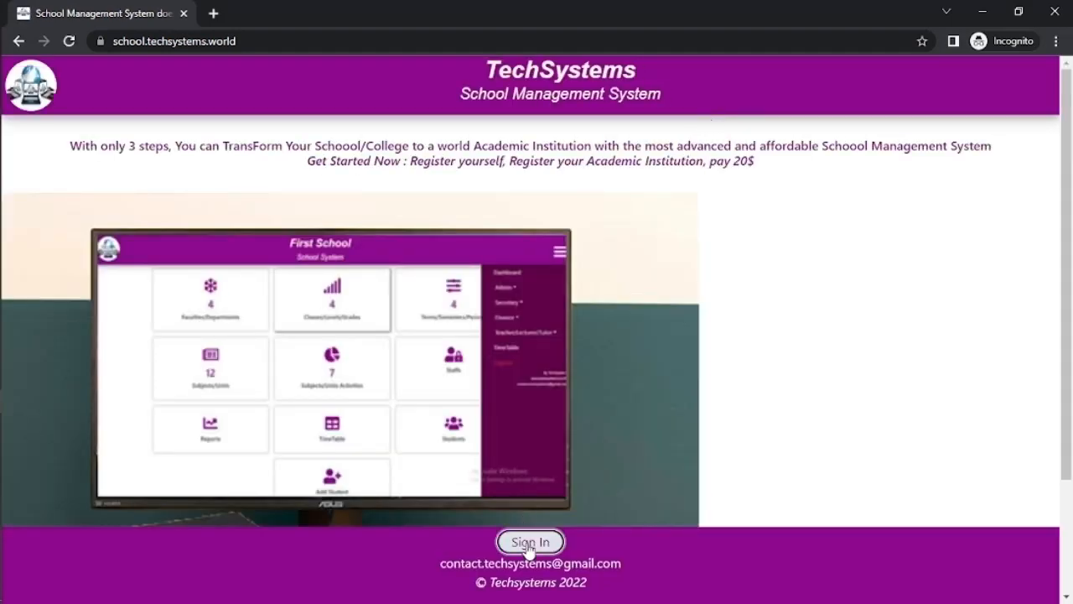
Step: Start signing in and submit the student's e-mail address
{"action": "left_click", "coordinate": [530, 542]}
{"action": "left_click", "coordinate": [521, 386]}
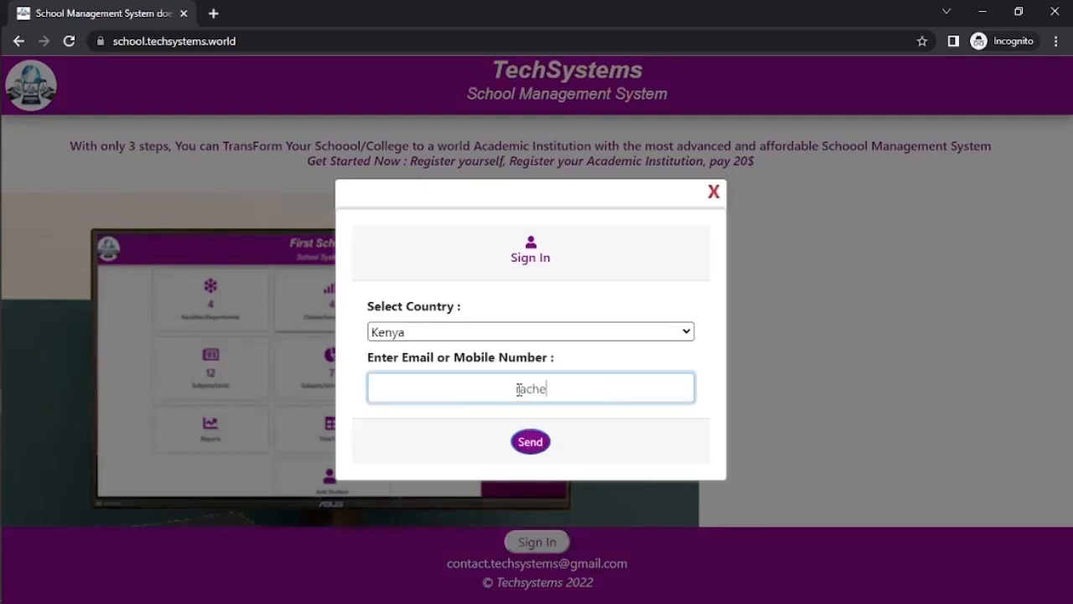
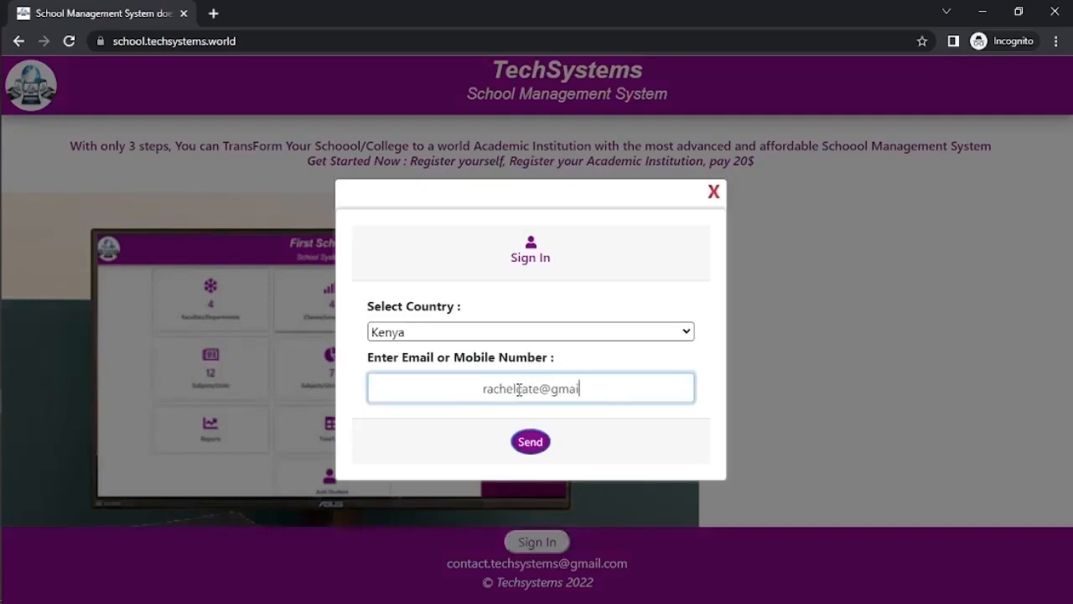
{"action": "left_click", "coordinate": [535, 444]}
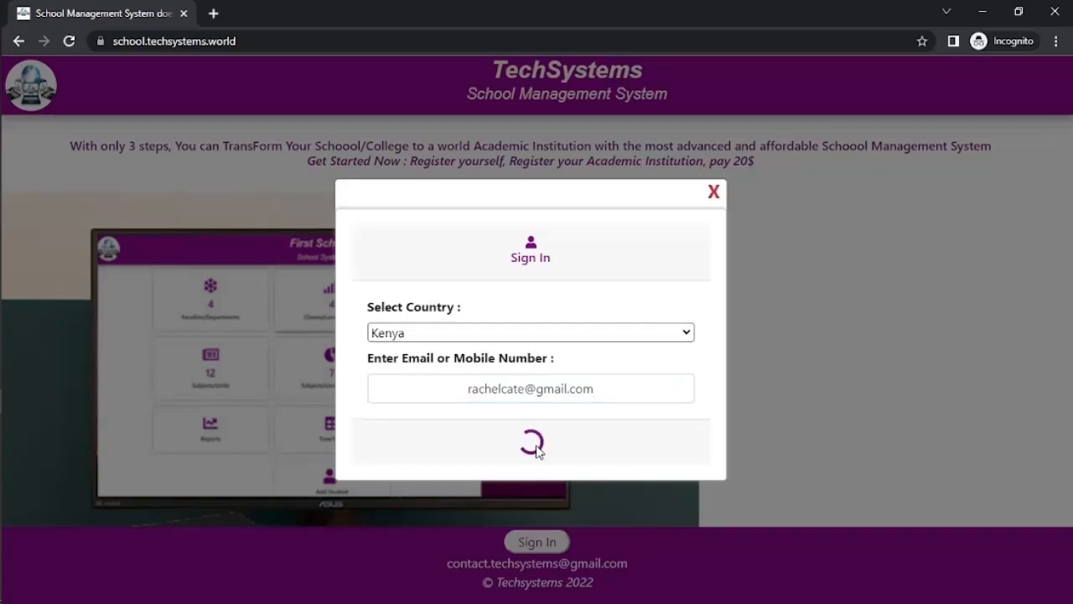
Step: Enter the student's full name, set and confirm a password, and submit the account
{"action": "left_click", "coordinate": [498, 295]}
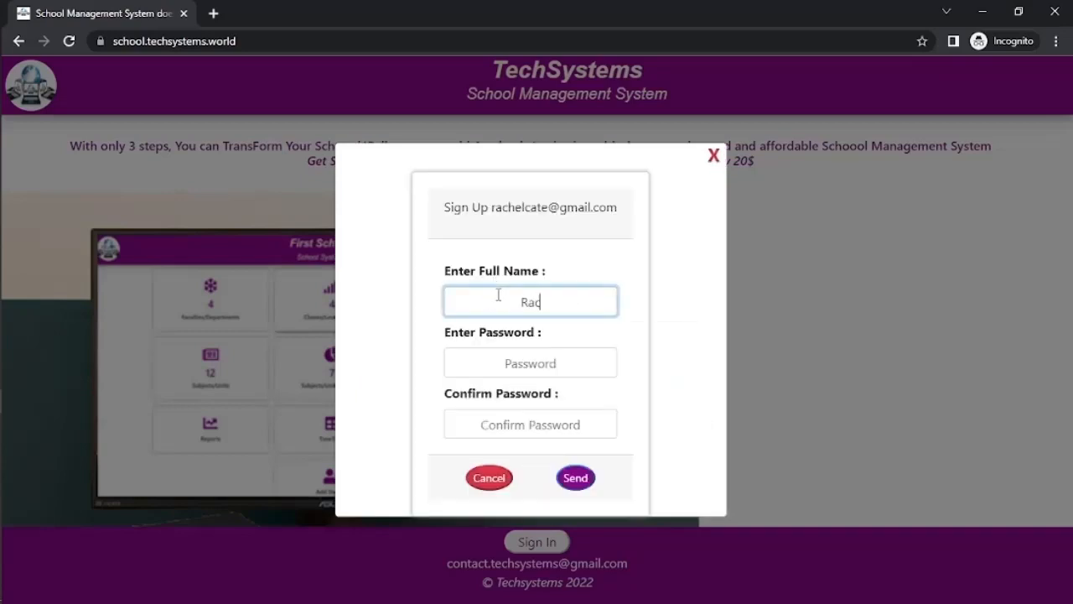
{"action": "left_click", "coordinate": [497, 363]}
{"action": "type", "text": "12"}
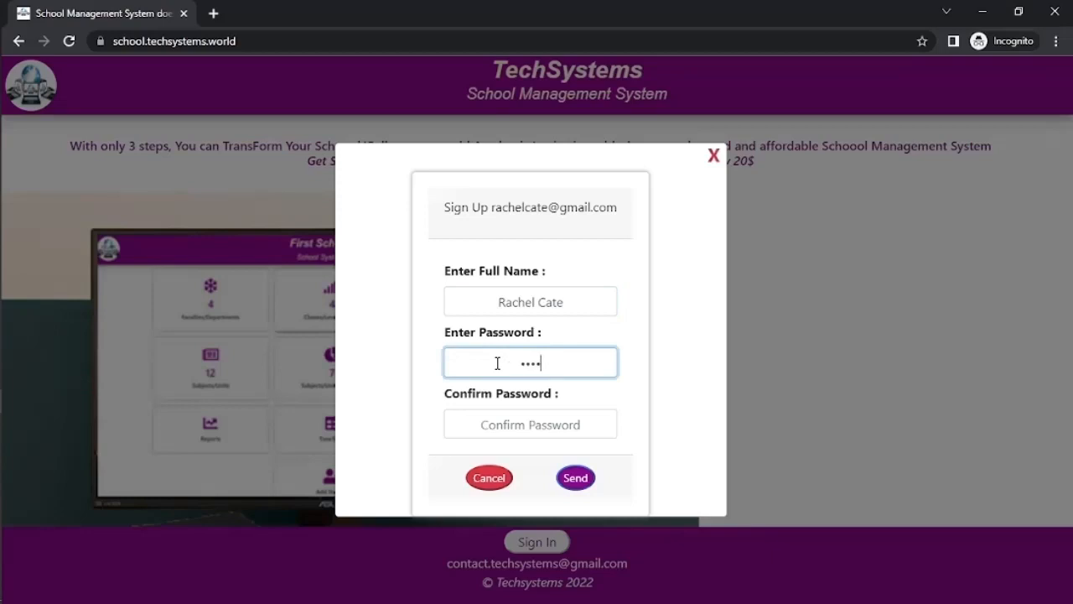
{"action": "left_click", "coordinate": [507, 417]}
{"action": "type", "text": "12"}
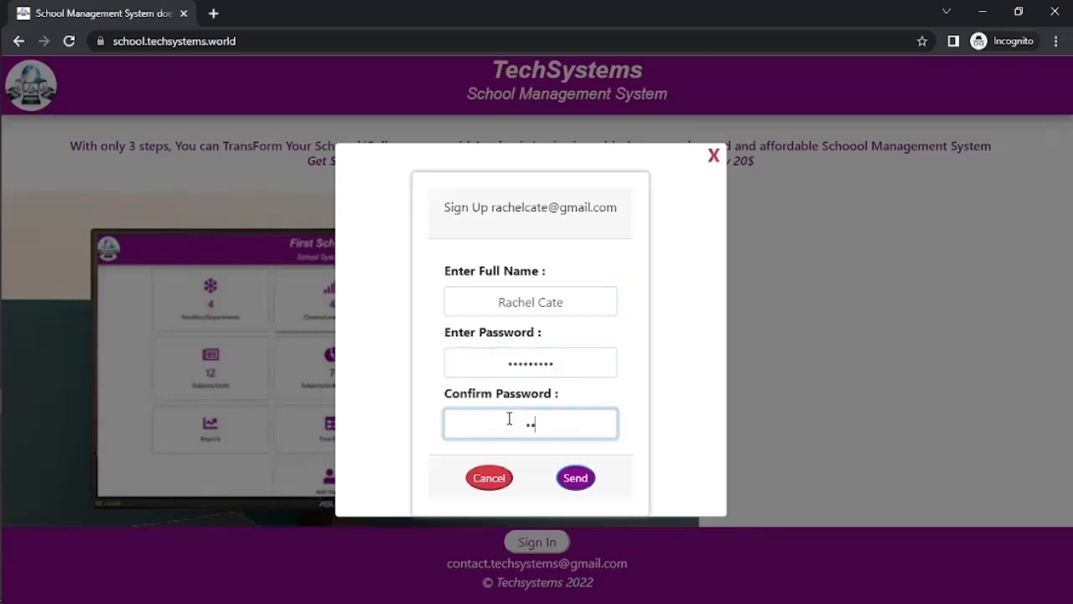
{"action": "type", "text": "345678"}
{"action": "left_click", "coordinate": [578, 482]}
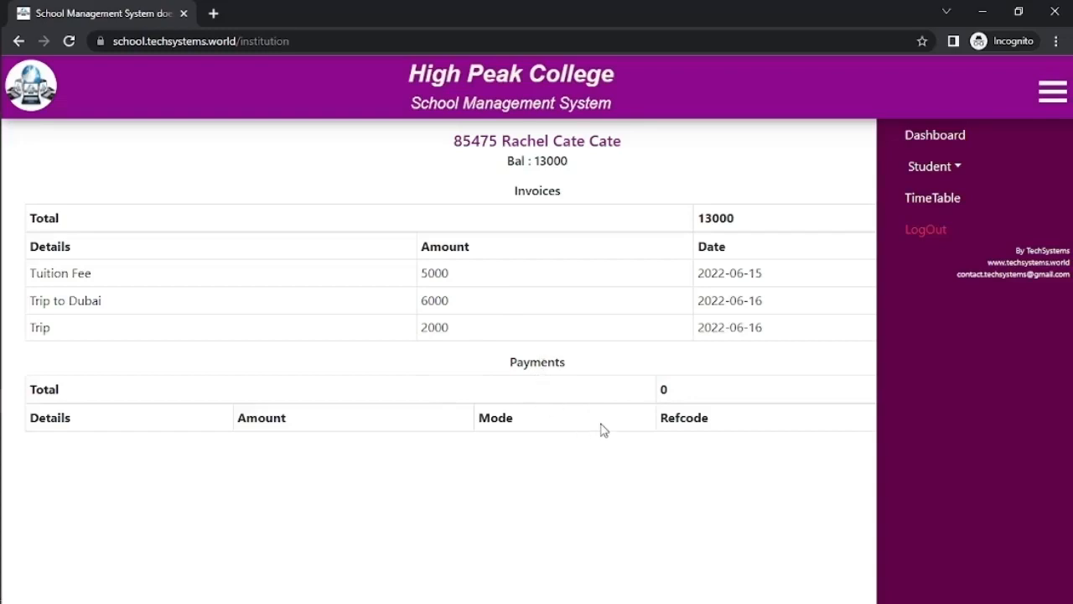
Step: View the class timetable, then go to the Online Classes page
{"action": "left_click", "coordinate": [915, 176]}
{"action": "left_click", "coordinate": [931, 344]}
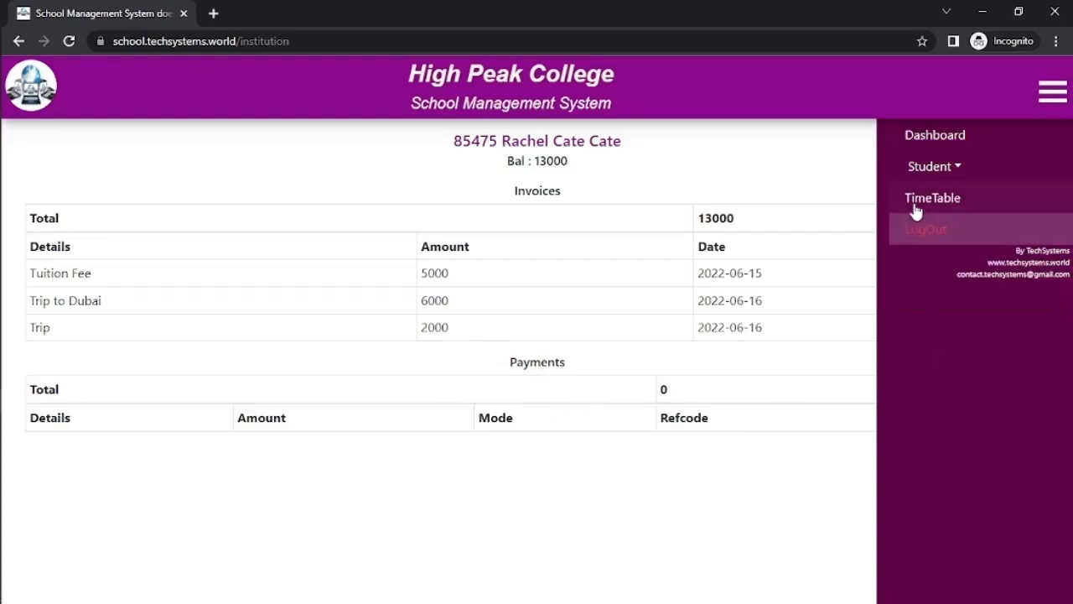
{"action": "left_click", "coordinate": [914, 205]}
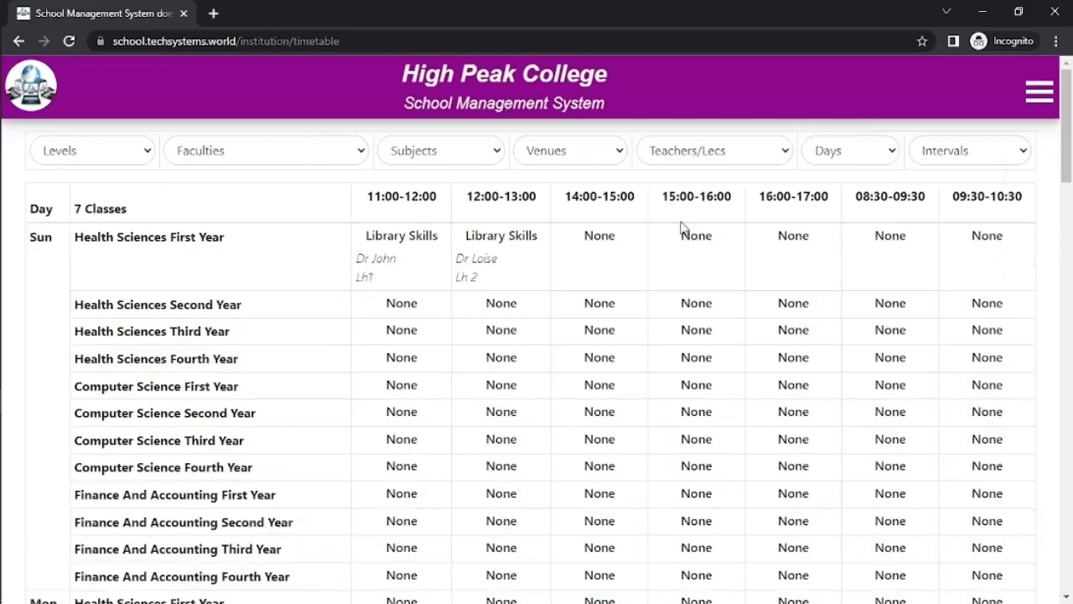
{"action": "left_click", "coordinate": [1052, 97]}
{"action": "left_click", "coordinate": [922, 170]}
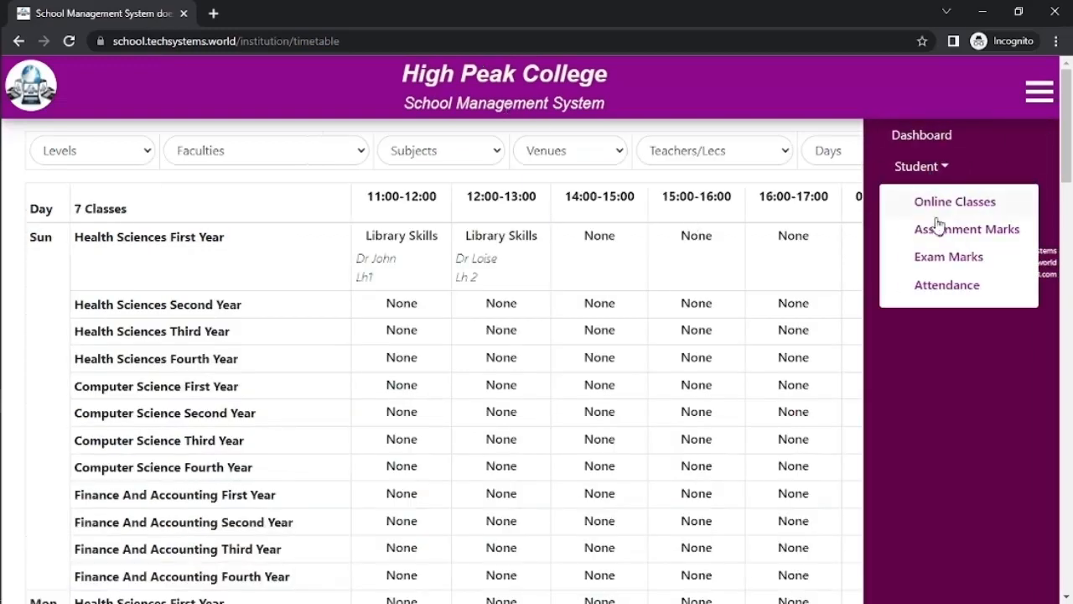
{"action": "left_click", "coordinate": [937, 205]}
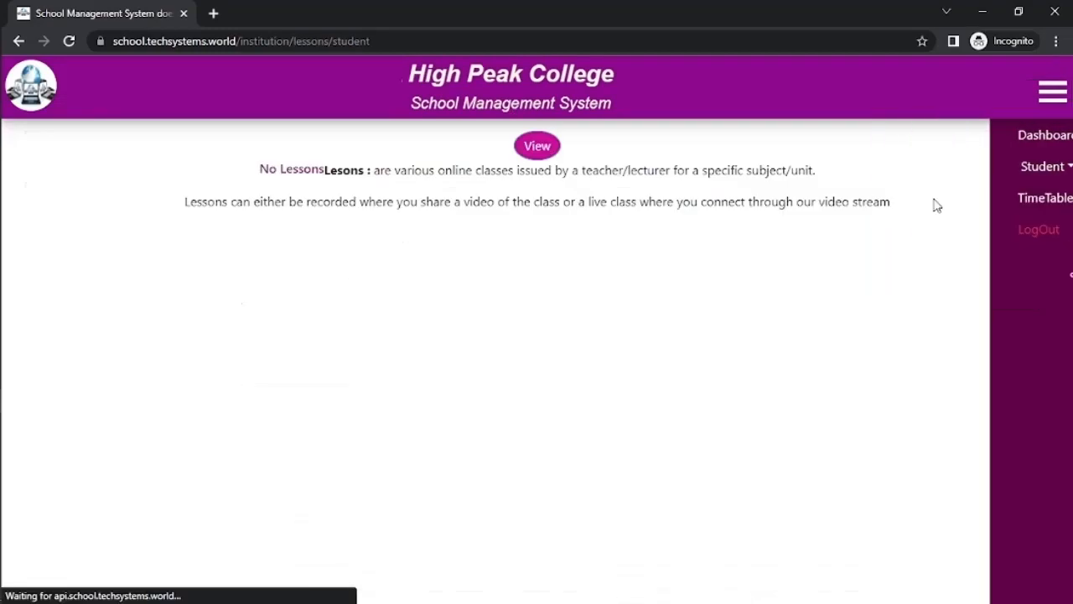
Step: Find the First Year, First Semester, Computer Science Library Skills lesson and join the live class
{"action": "left_click", "coordinate": [537, 149]}
{"action": "left_click", "coordinate": [225, 199]}
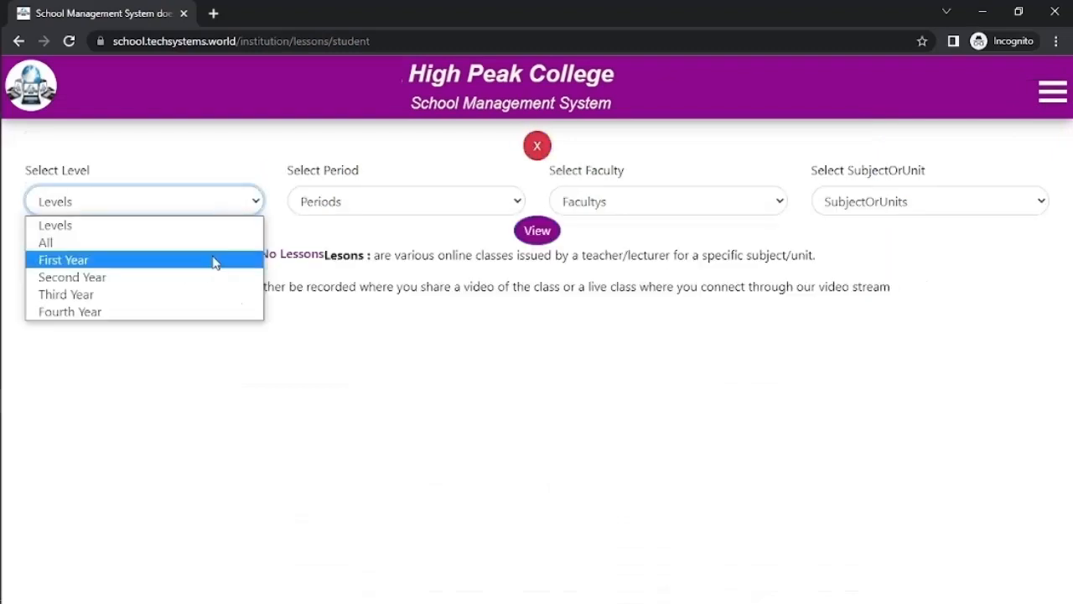
{"action": "left_click", "coordinate": [215, 258]}
{"action": "left_click", "coordinate": [335, 208]}
{"action": "left_click", "coordinate": [338, 262]}
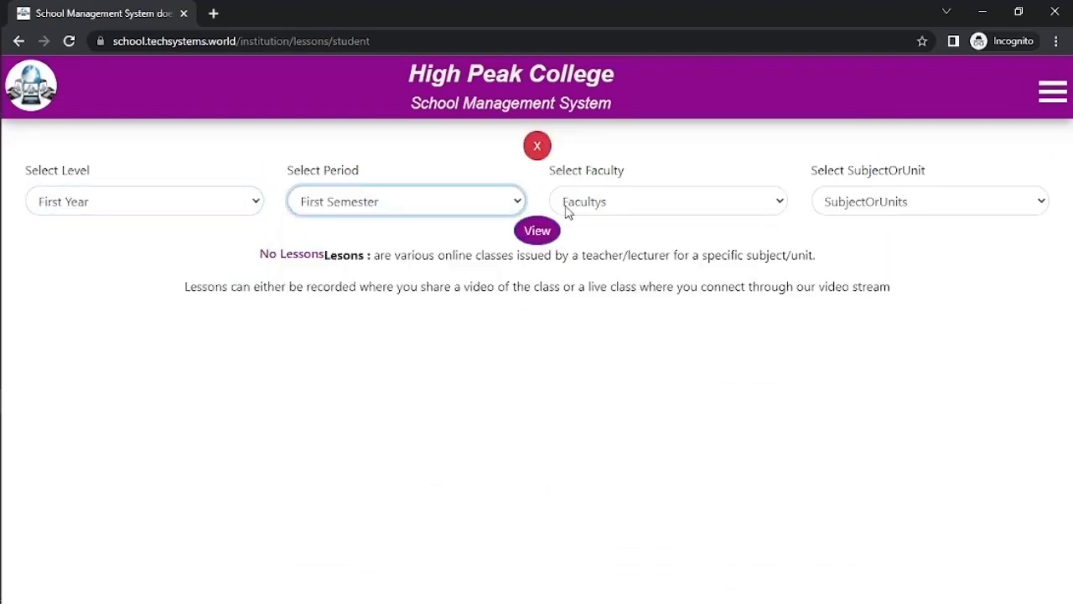
{"action": "left_click", "coordinate": [569, 211]}
{"action": "left_click", "coordinate": [578, 277]}
{"action": "left_click", "coordinate": [845, 205]}
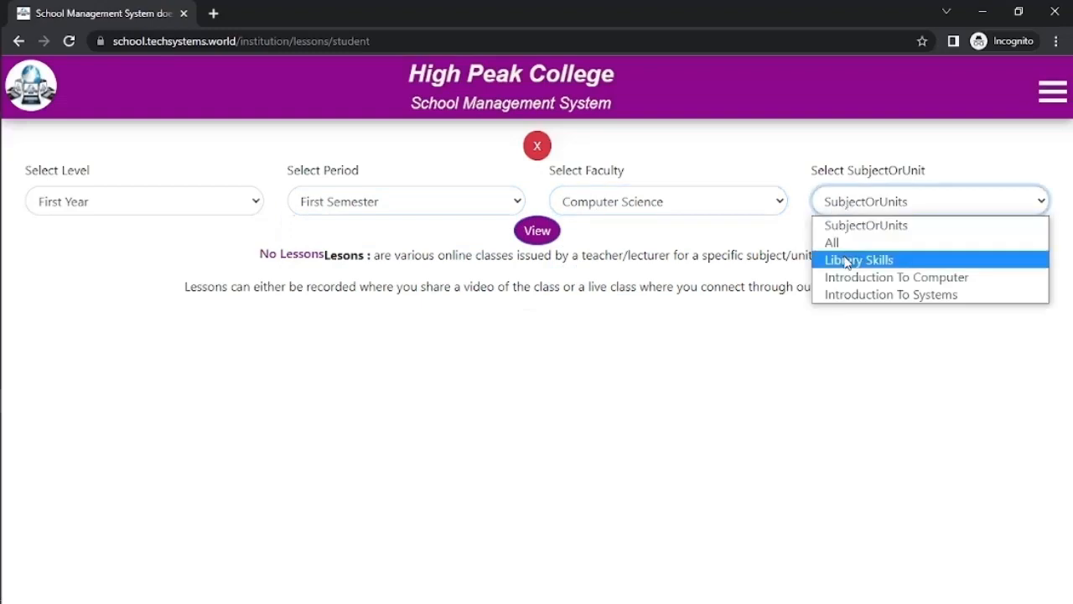
{"action": "left_click", "coordinate": [849, 259]}
{"action": "left_click", "coordinate": [537, 233]}
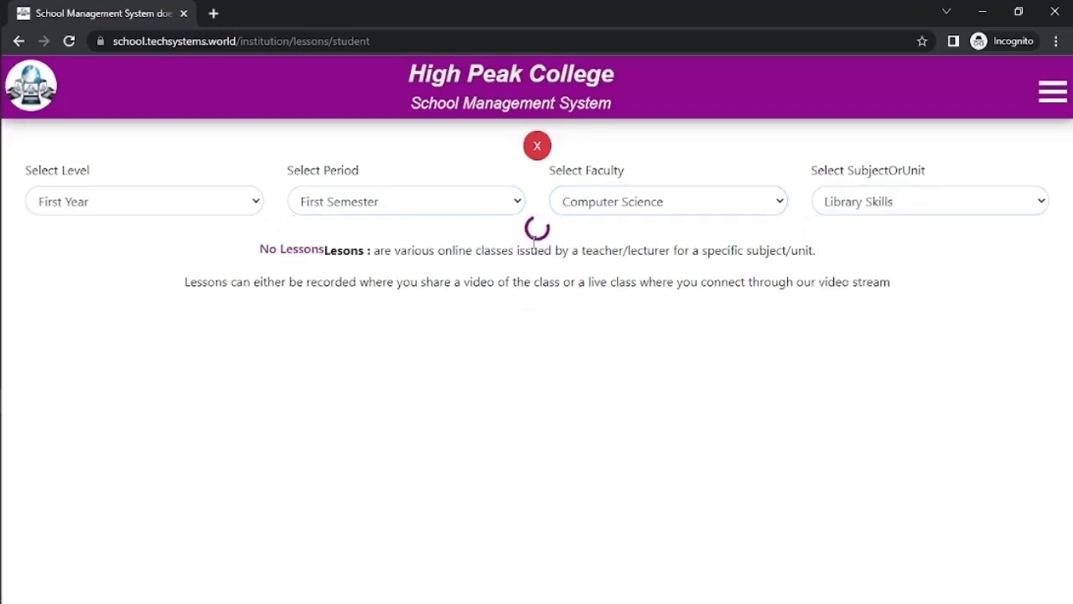
{"action": "left_click", "coordinate": [534, 296]}
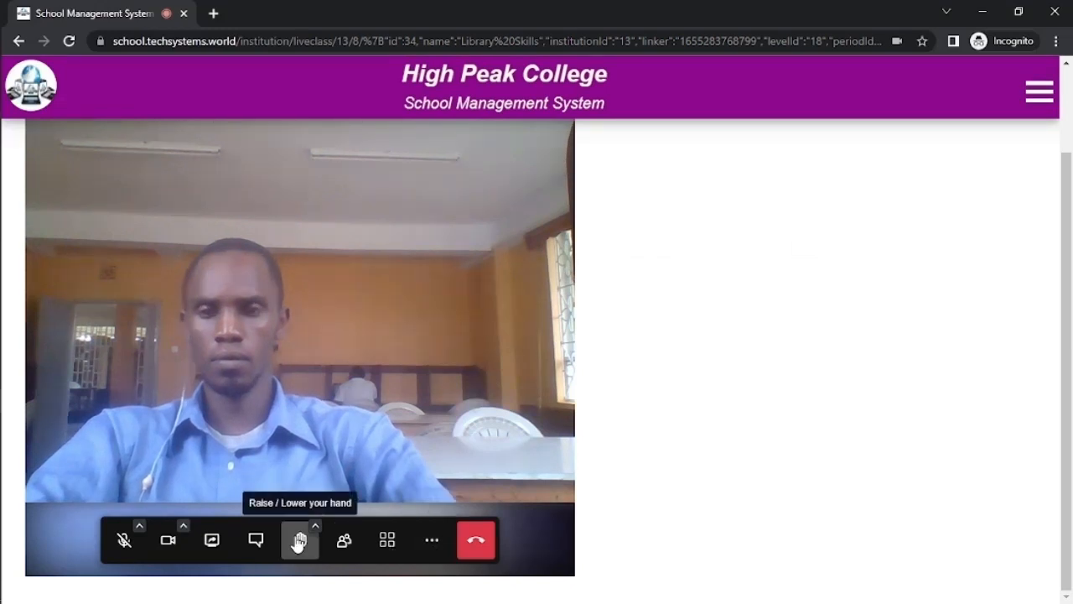
Step: Send the message 'Hello' in the live class chat
{"action": "left_click", "coordinate": [256, 539]}
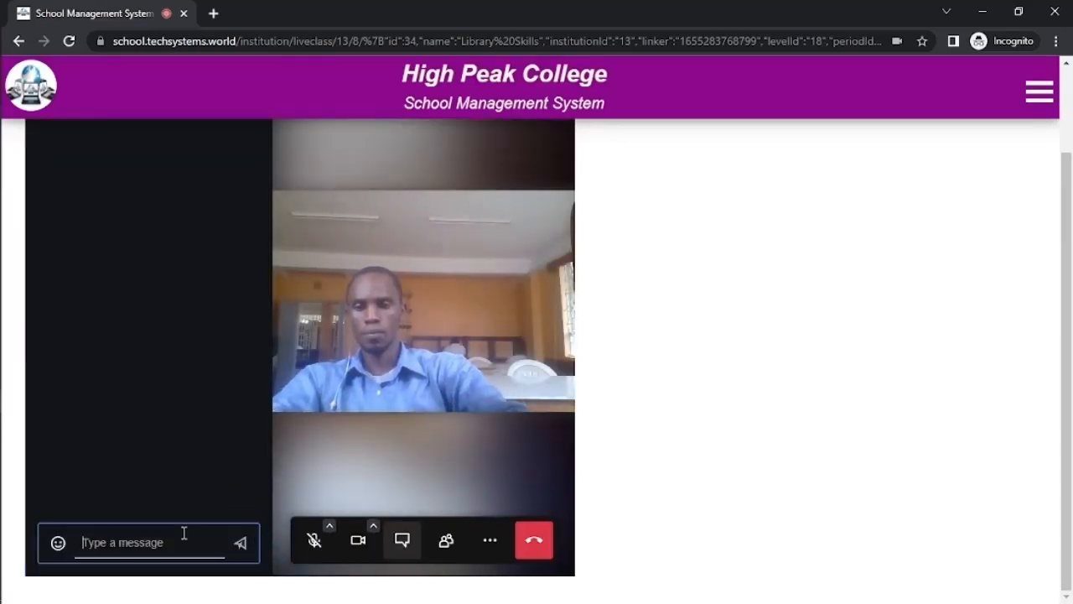
{"action": "type", "text": "Hello"}
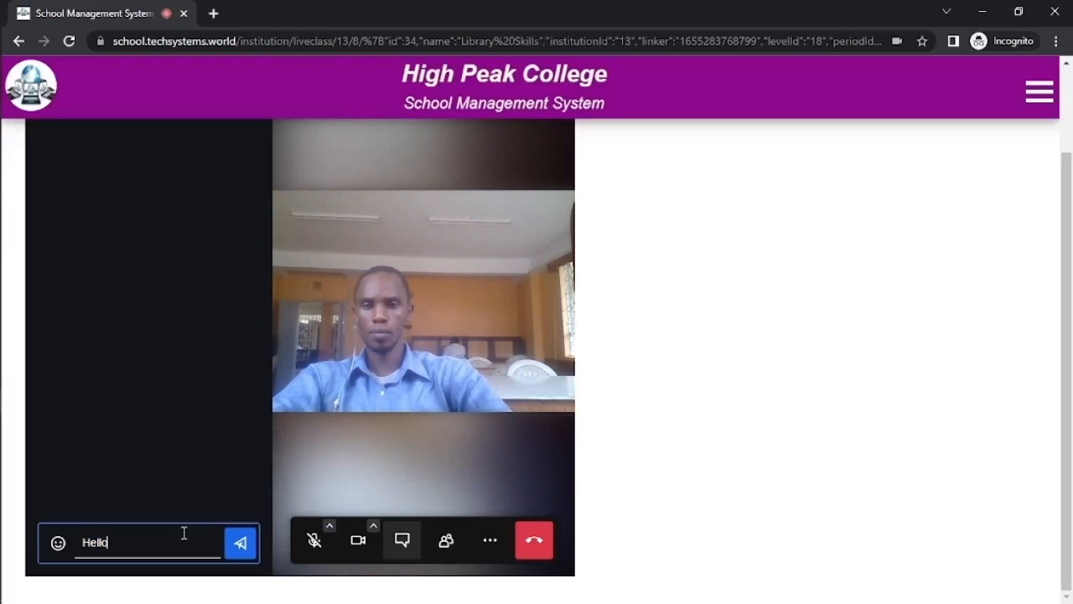
{"action": "left_click", "coordinate": [249, 544]}
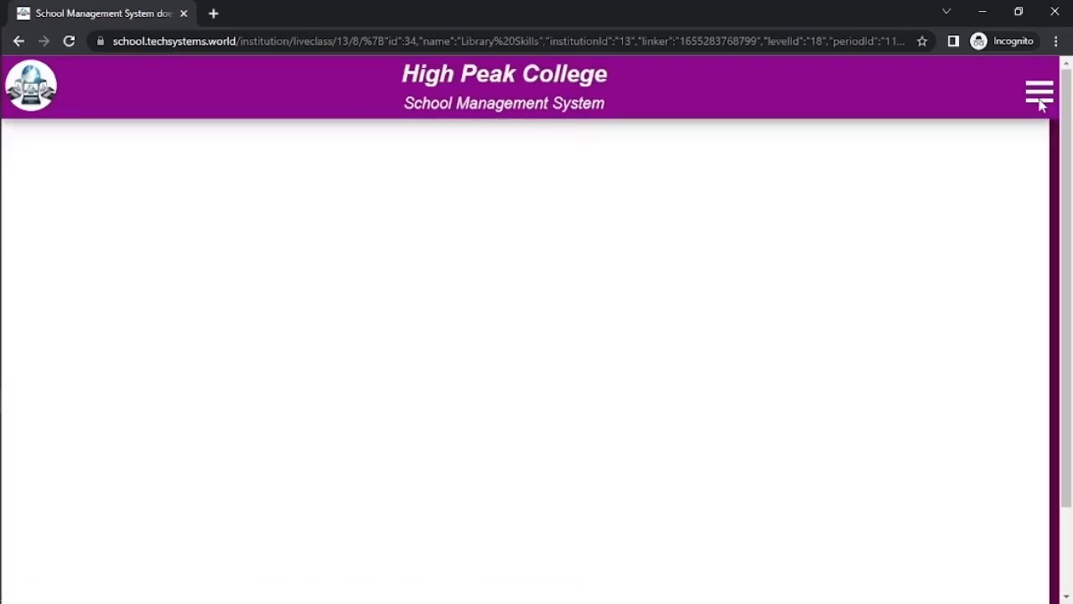
Step: Leave the call and view the student's Library Skills assignment marks
{"action": "left_click", "coordinate": [1038, 94]}
{"action": "left_click", "coordinate": [909, 167]}
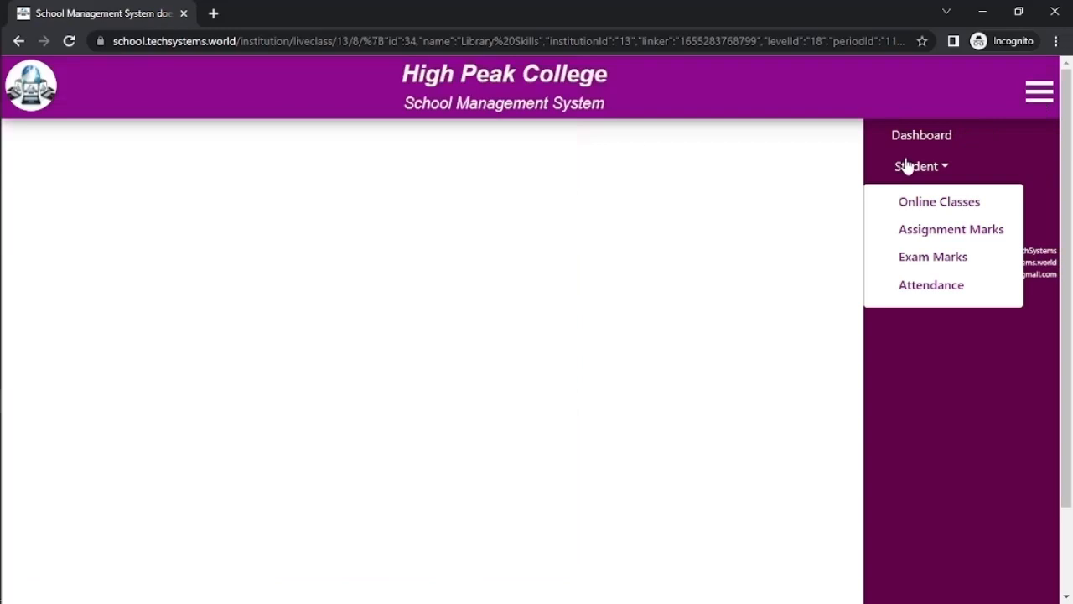
{"action": "left_click", "coordinate": [921, 231]}
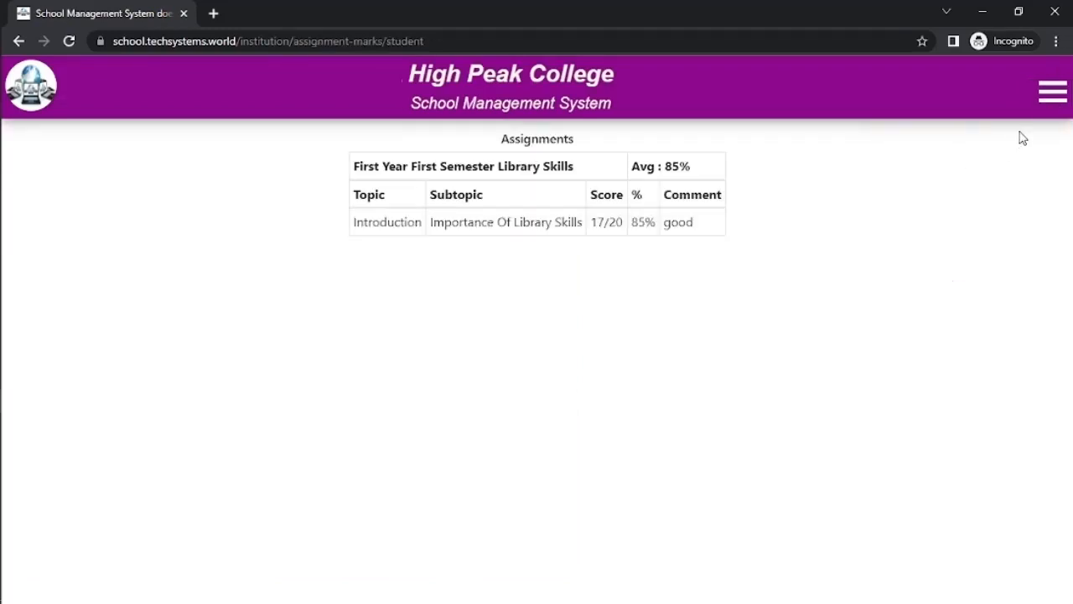
Step: View the exam marks and check the Library Skills 80/100 score breakdown
{"action": "left_click", "coordinate": [1045, 92]}
{"action": "left_click", "coordinate": [956, 168]}
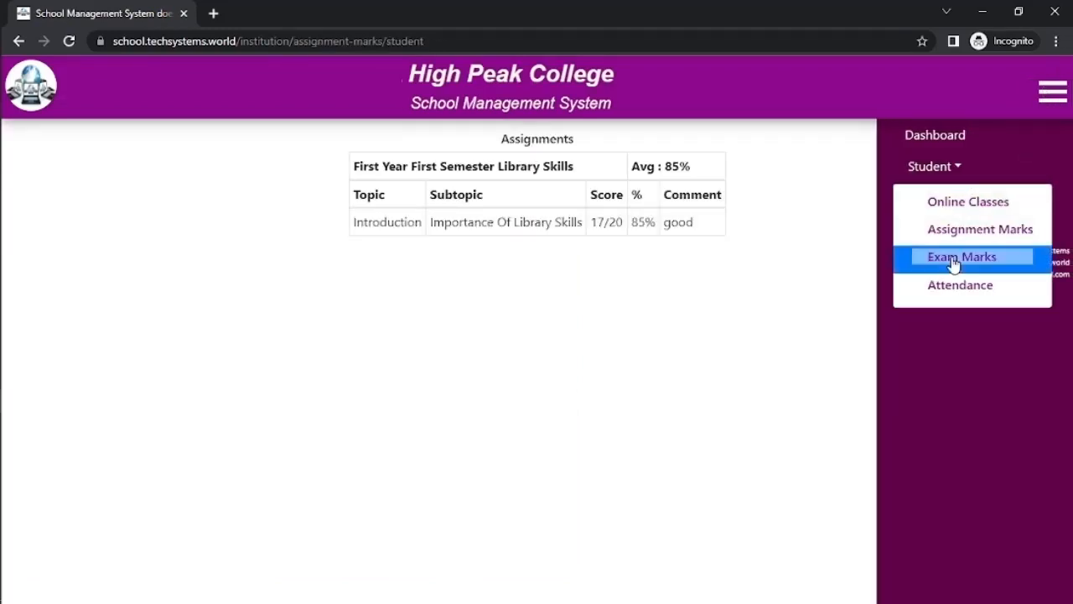
{"action": "left_click", "coordinate": [953, 255]}
{"action": "left_click", "coordinate": [619, 224]}
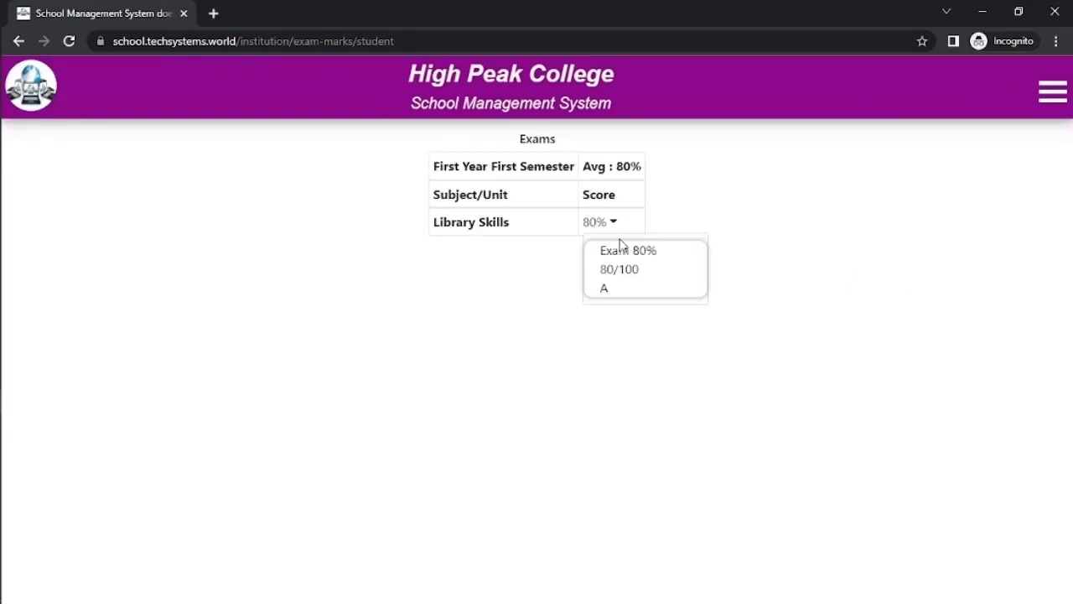
{"action": "left_click", "coordinate": [872, 160]}
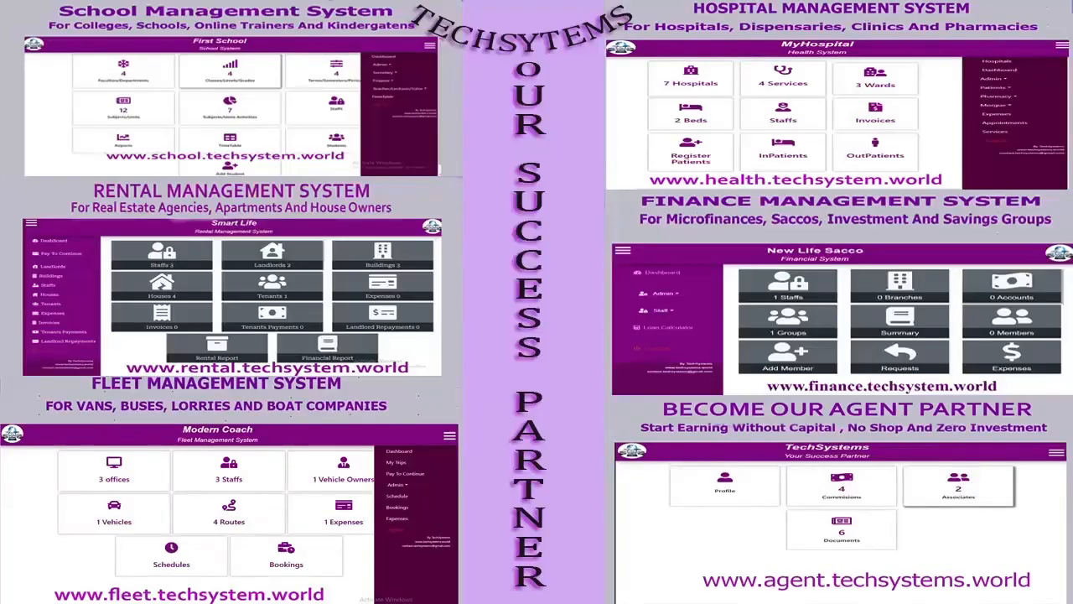